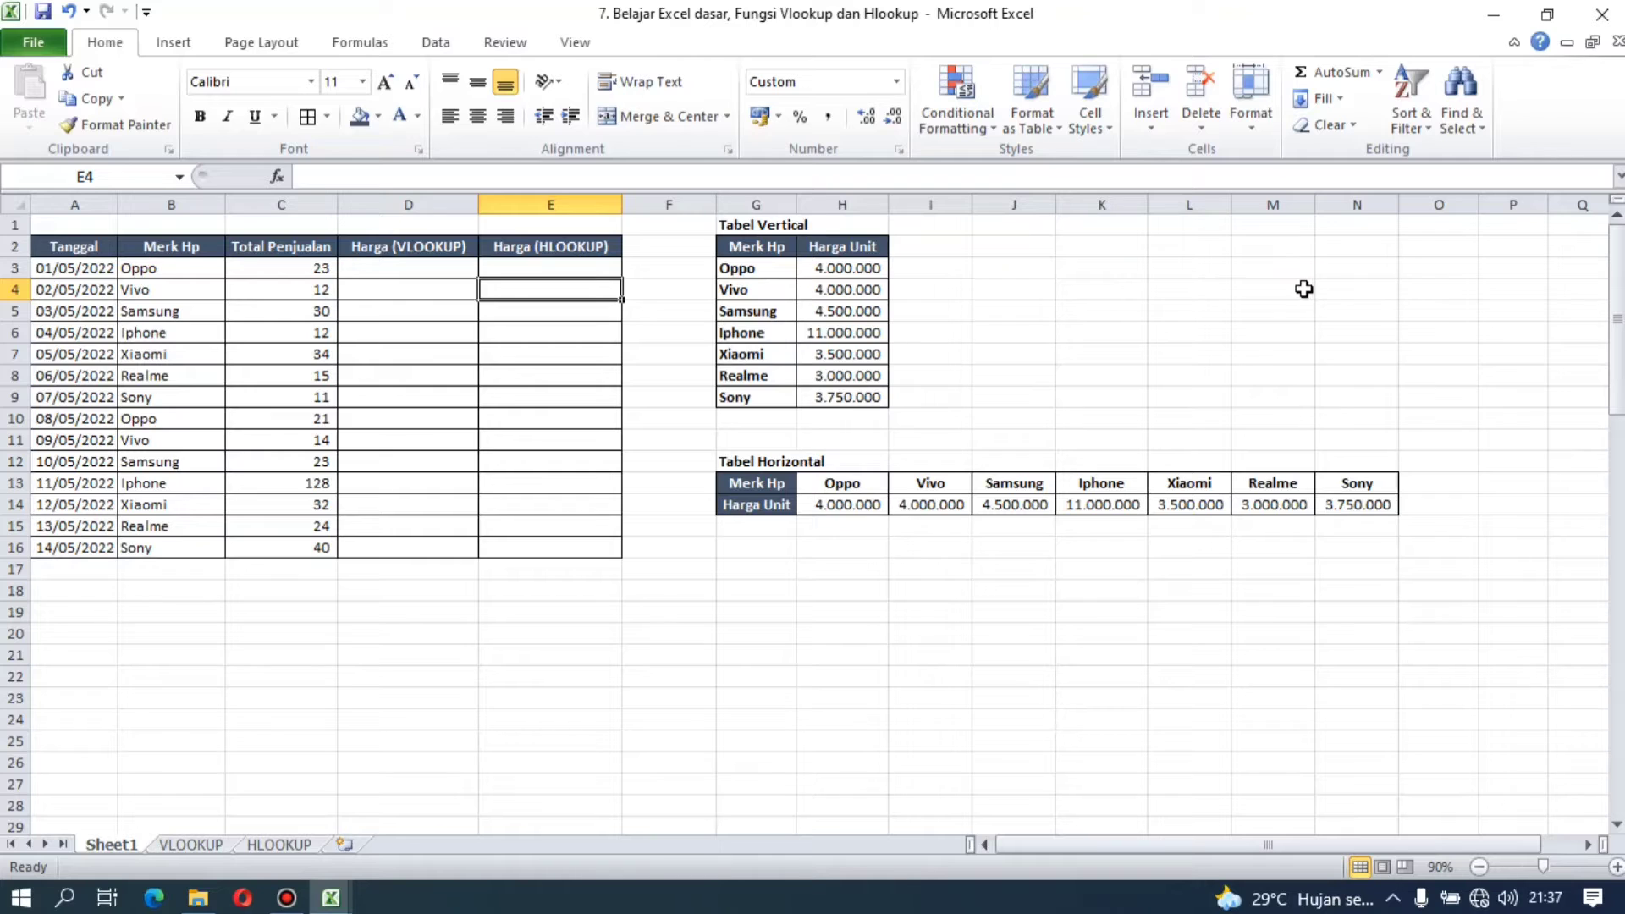
{"action": "left_click", "coordinate": [693, 526]}
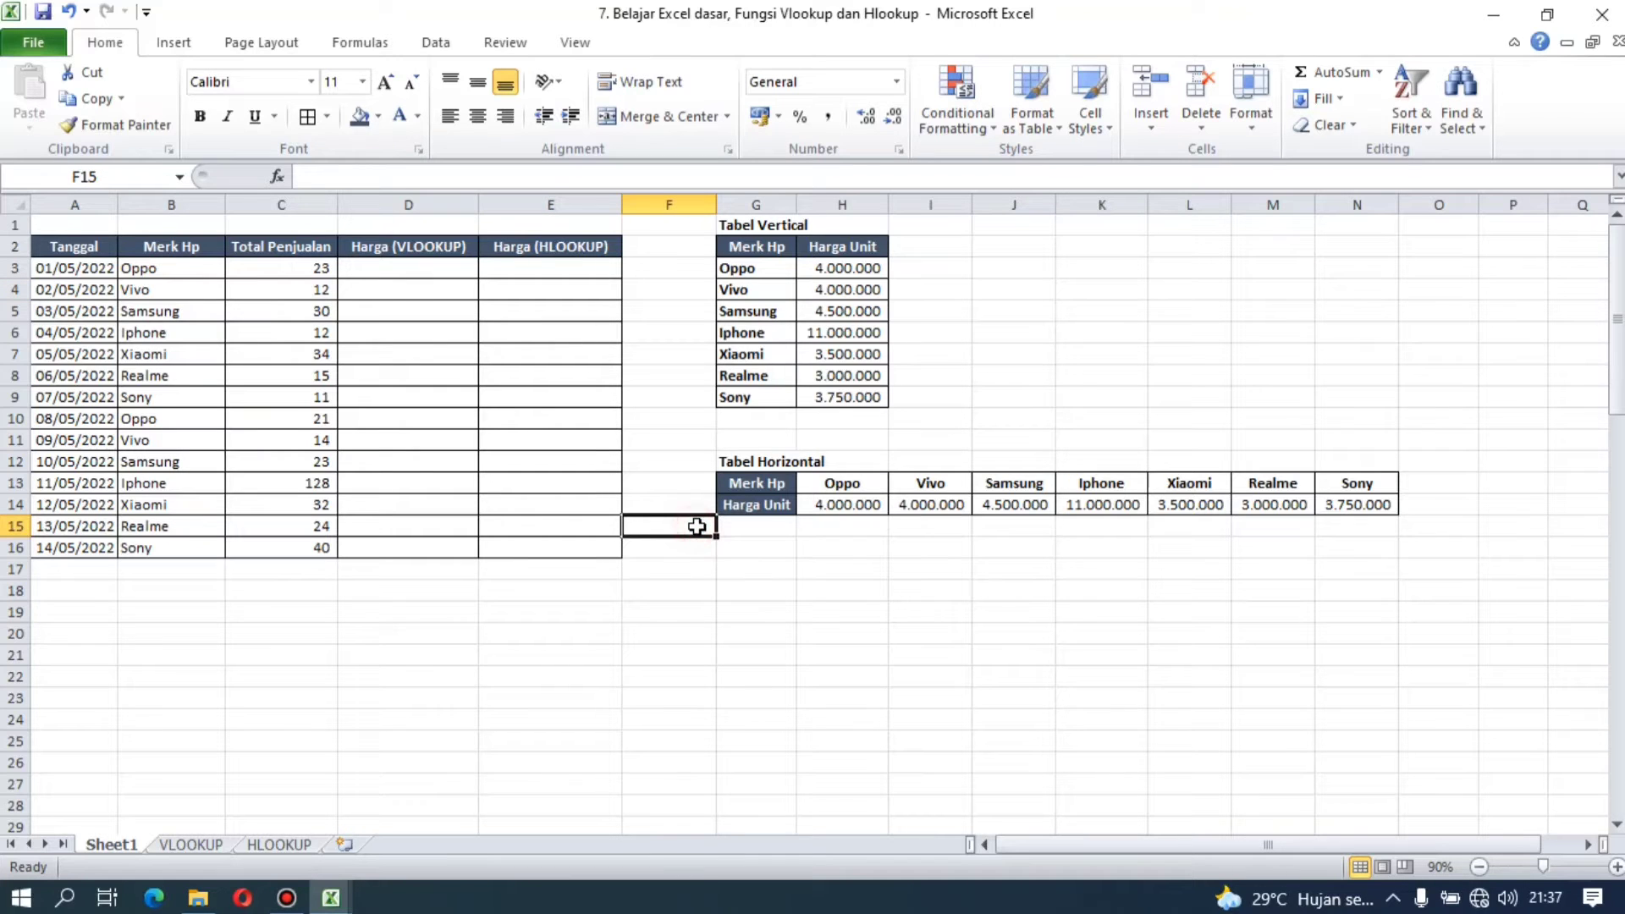
{"action": "left_click", "coordinate": [313, 595]}
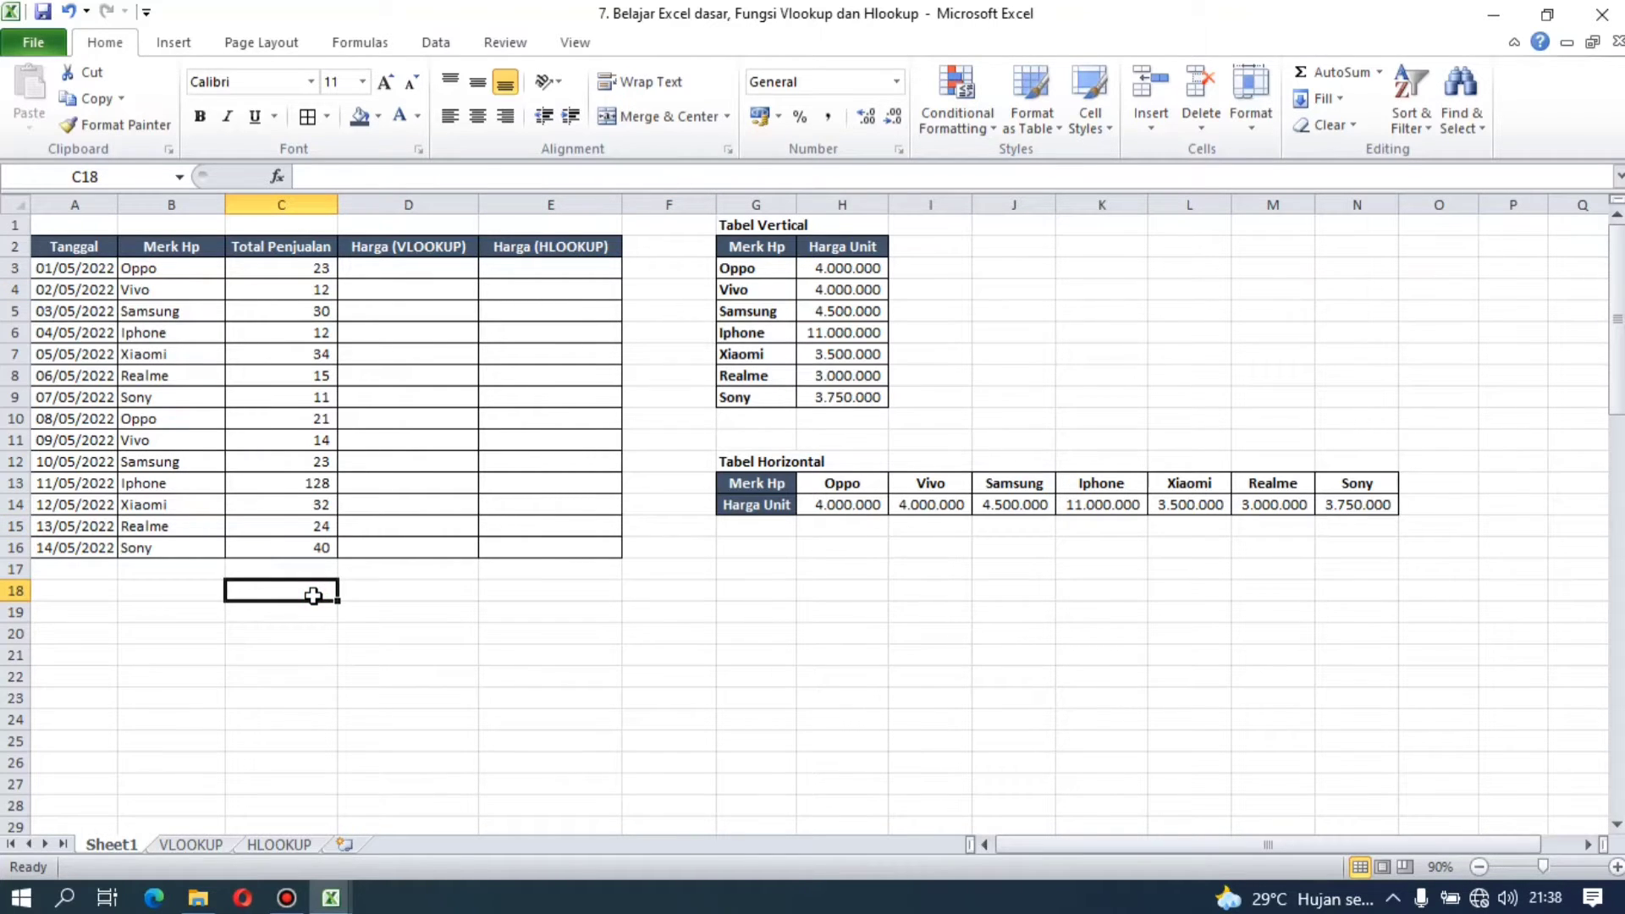
{"action": "left_click", "coordinate": [571, 690]}
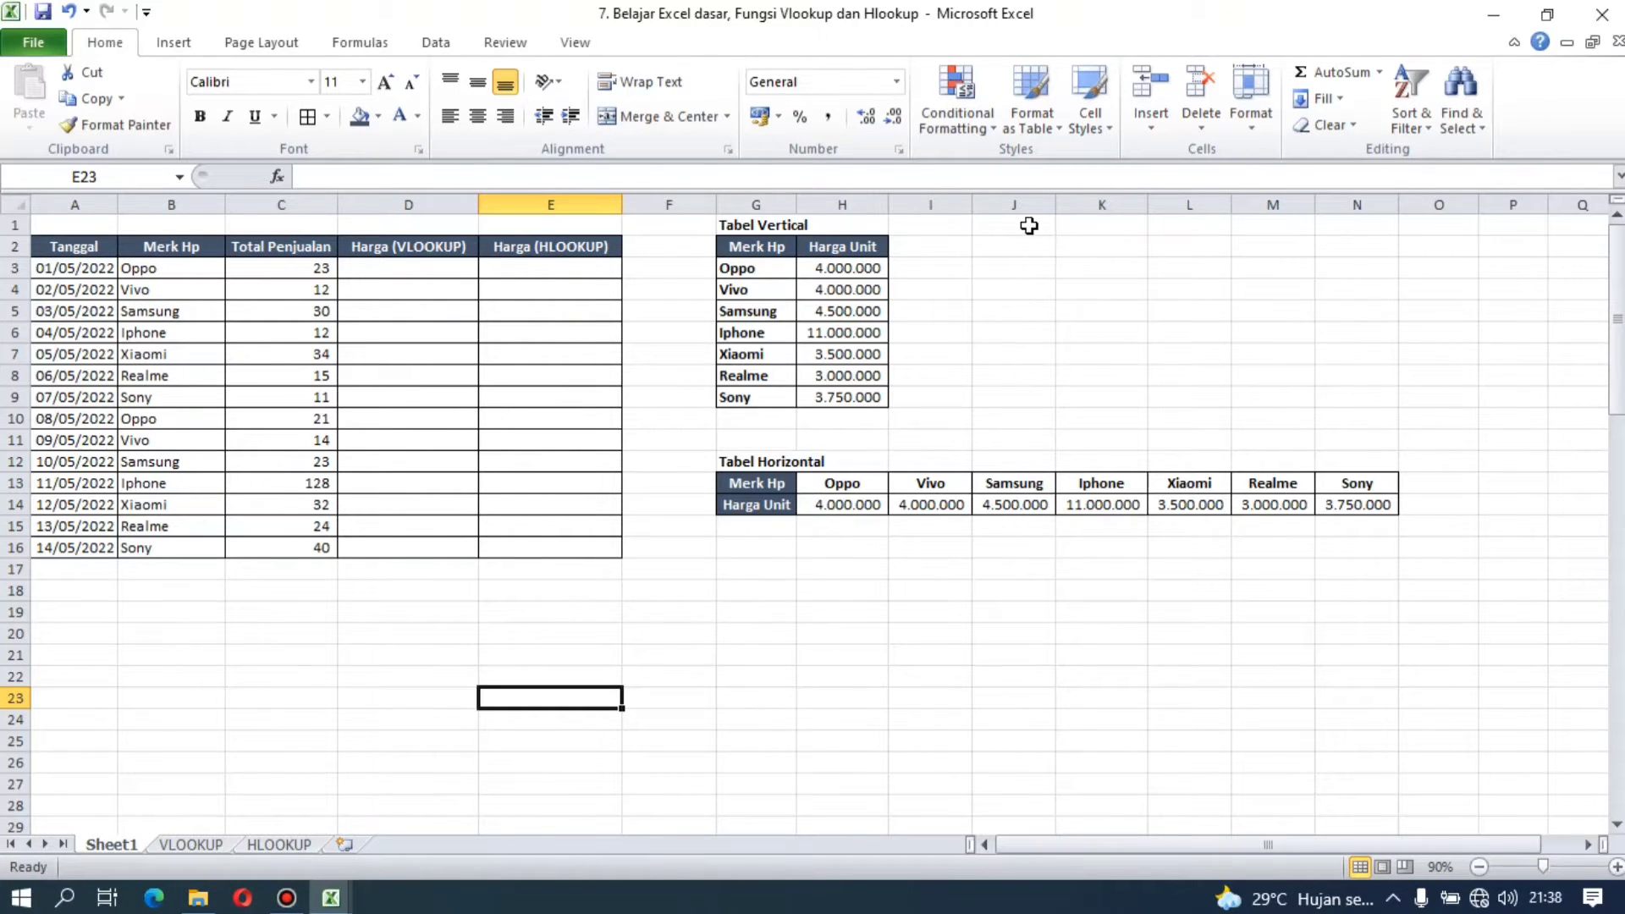
Step: Examine the Tabel Vertical price table and the sales table's Tanggal, Merk Hp, Total Penjualan and Harga (VLOOKUP) columns
{"action": "left_click_drag", "start_coordinate": [759, 225], "coordinate": [813, 397]}
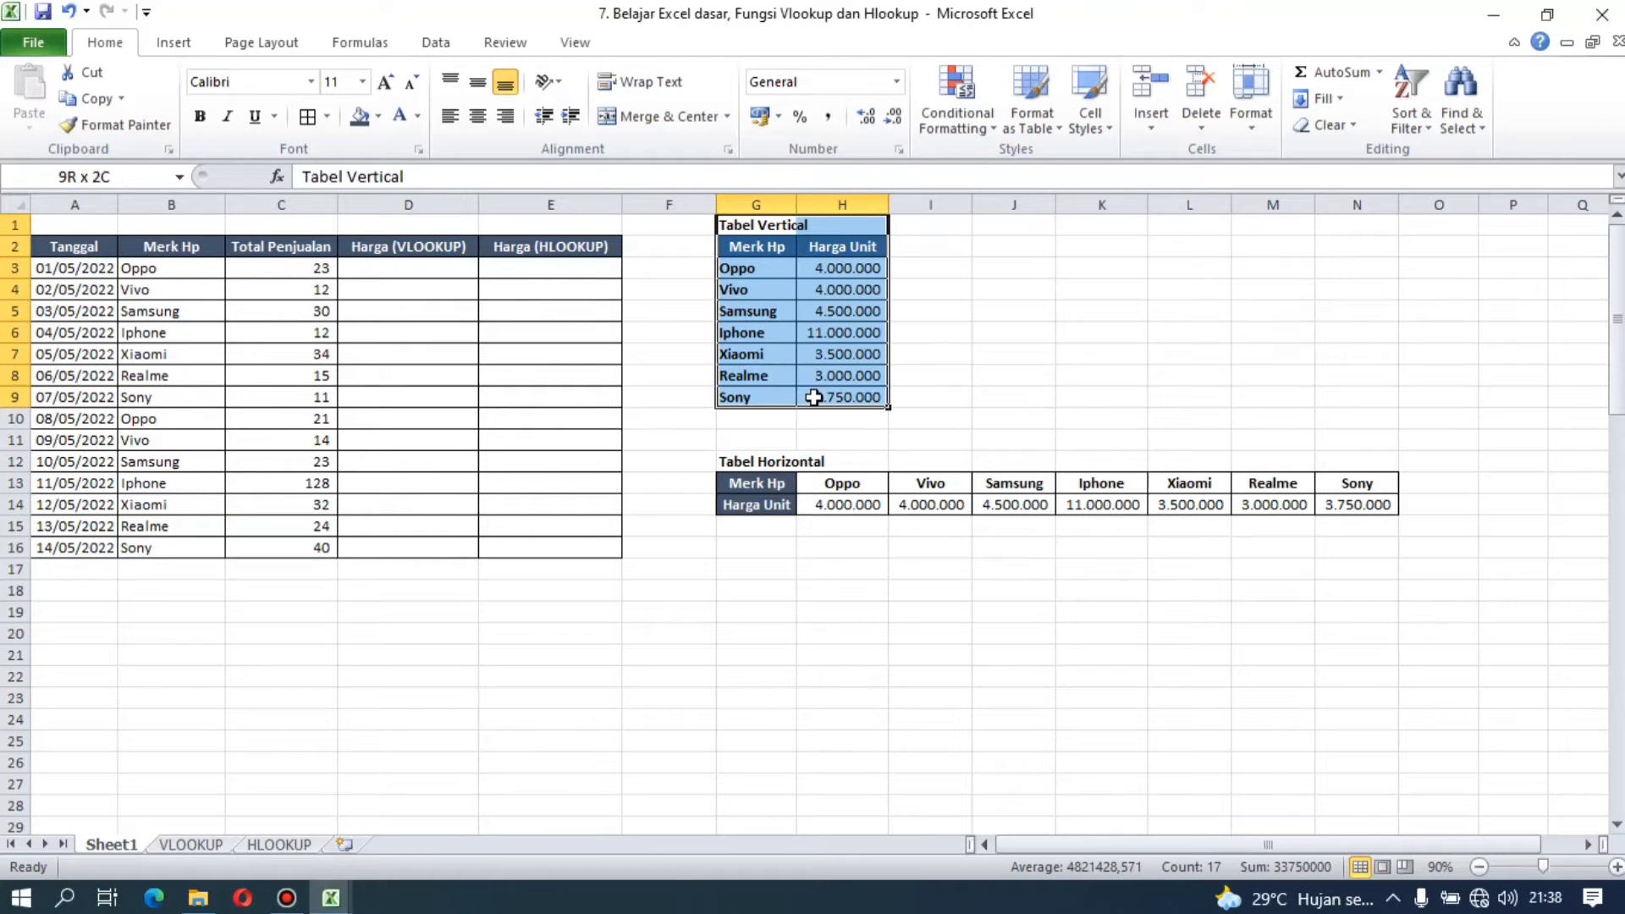
{"action": "left_click", "coordinate": [979, 369]}
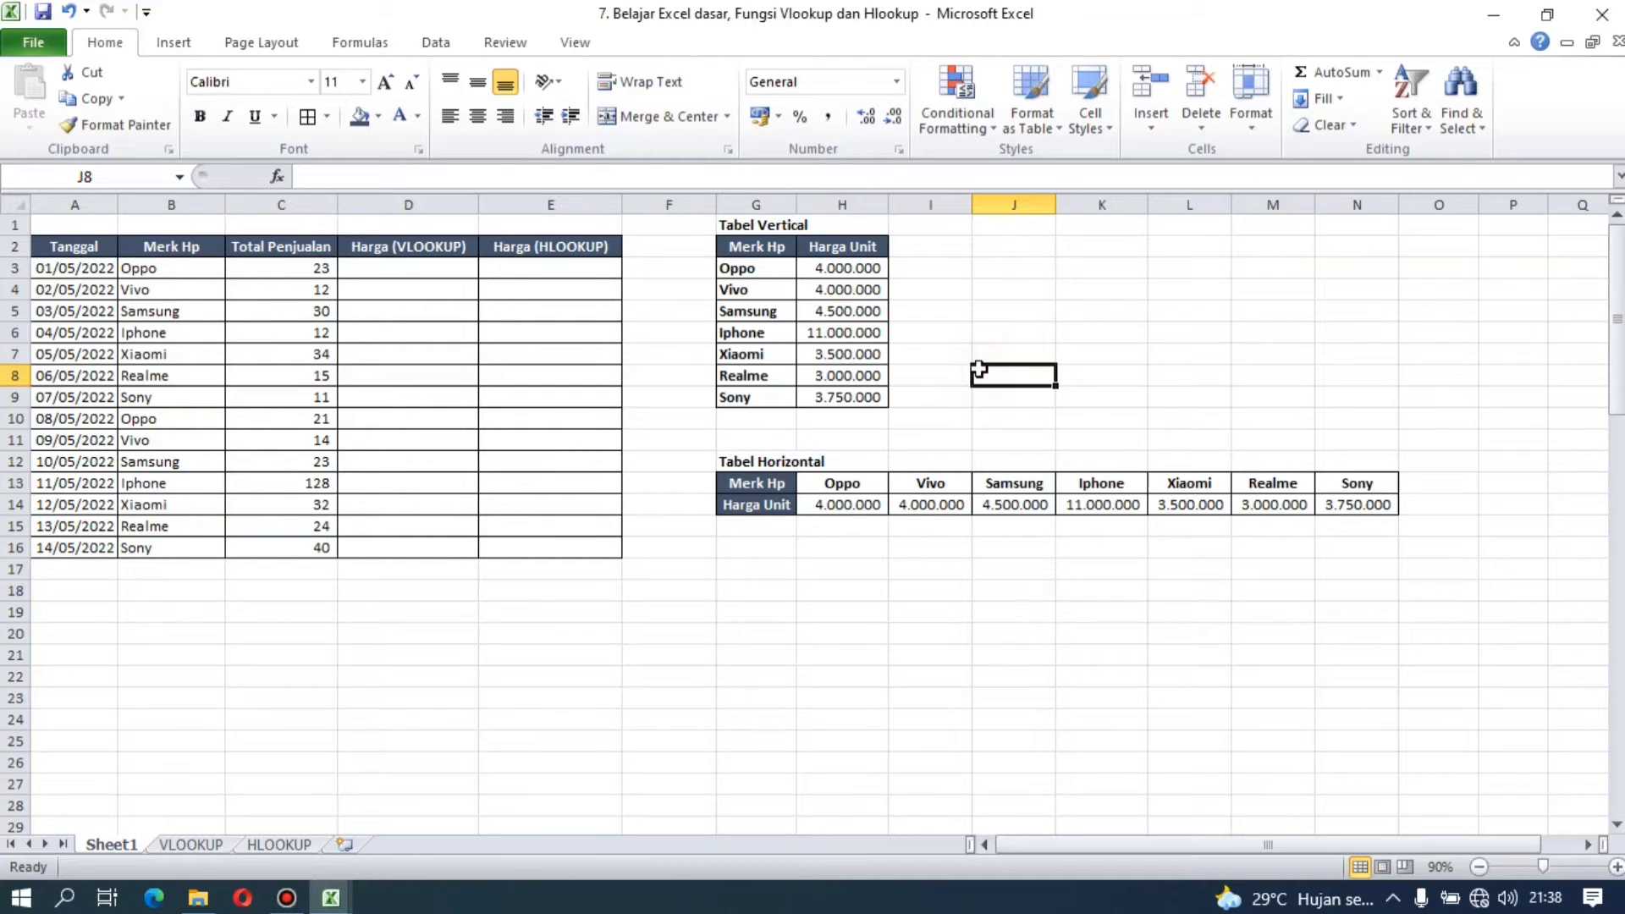
{"action": "left_click", "coordinate": [108, 246]}
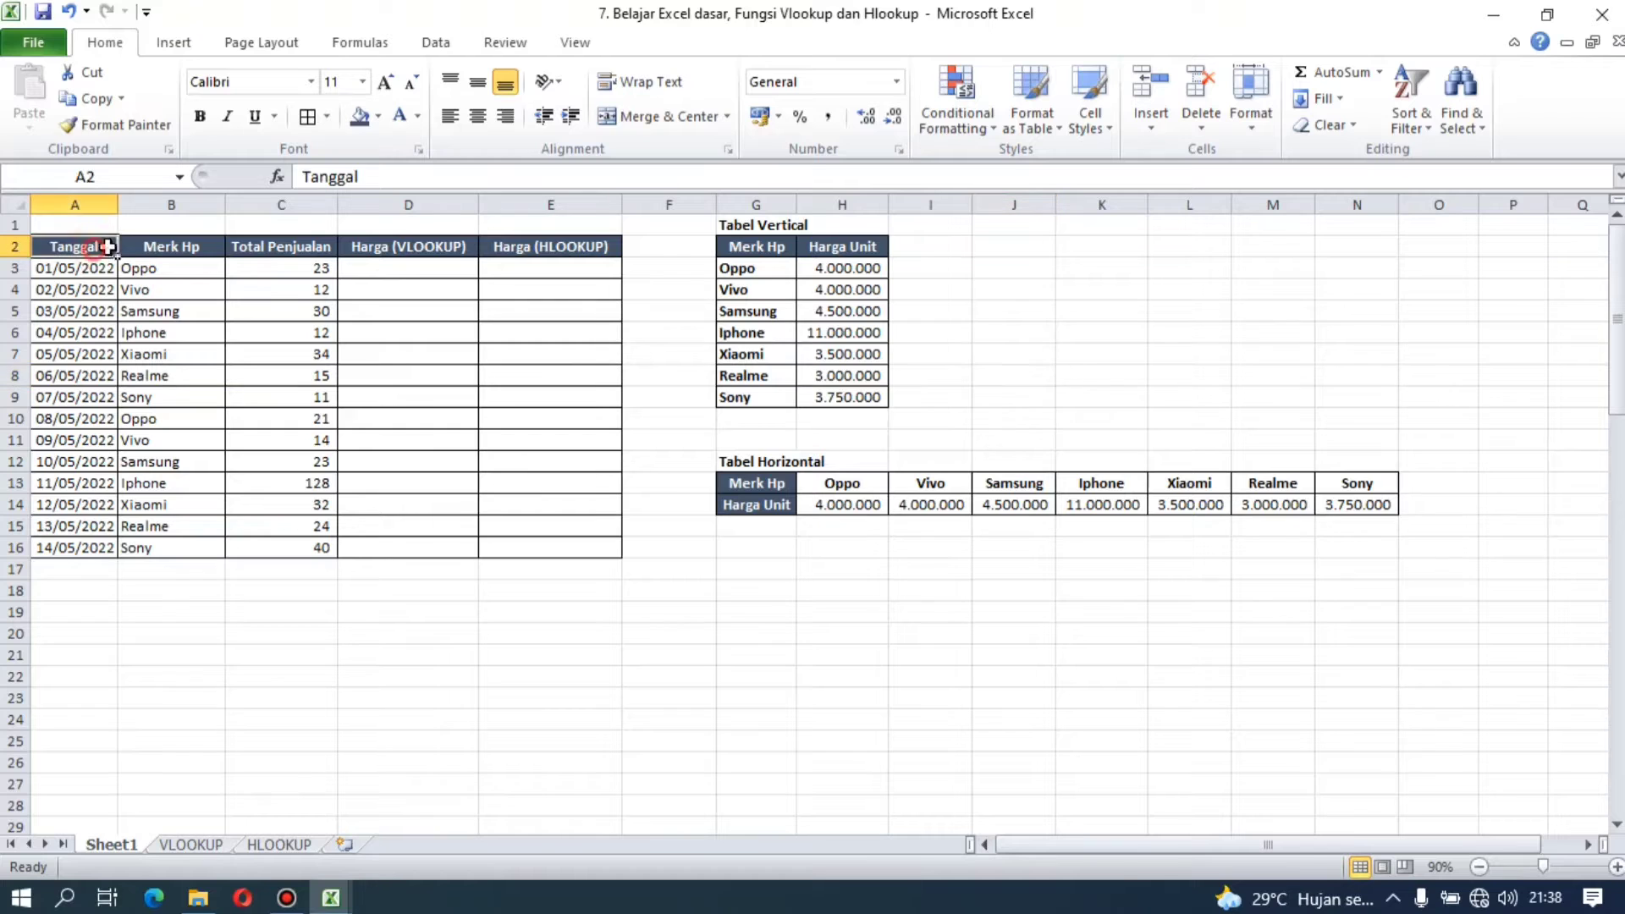
{"action": "left_click_drag", "start_coordinate": [107, 247], "coordinate": [212, 269]}
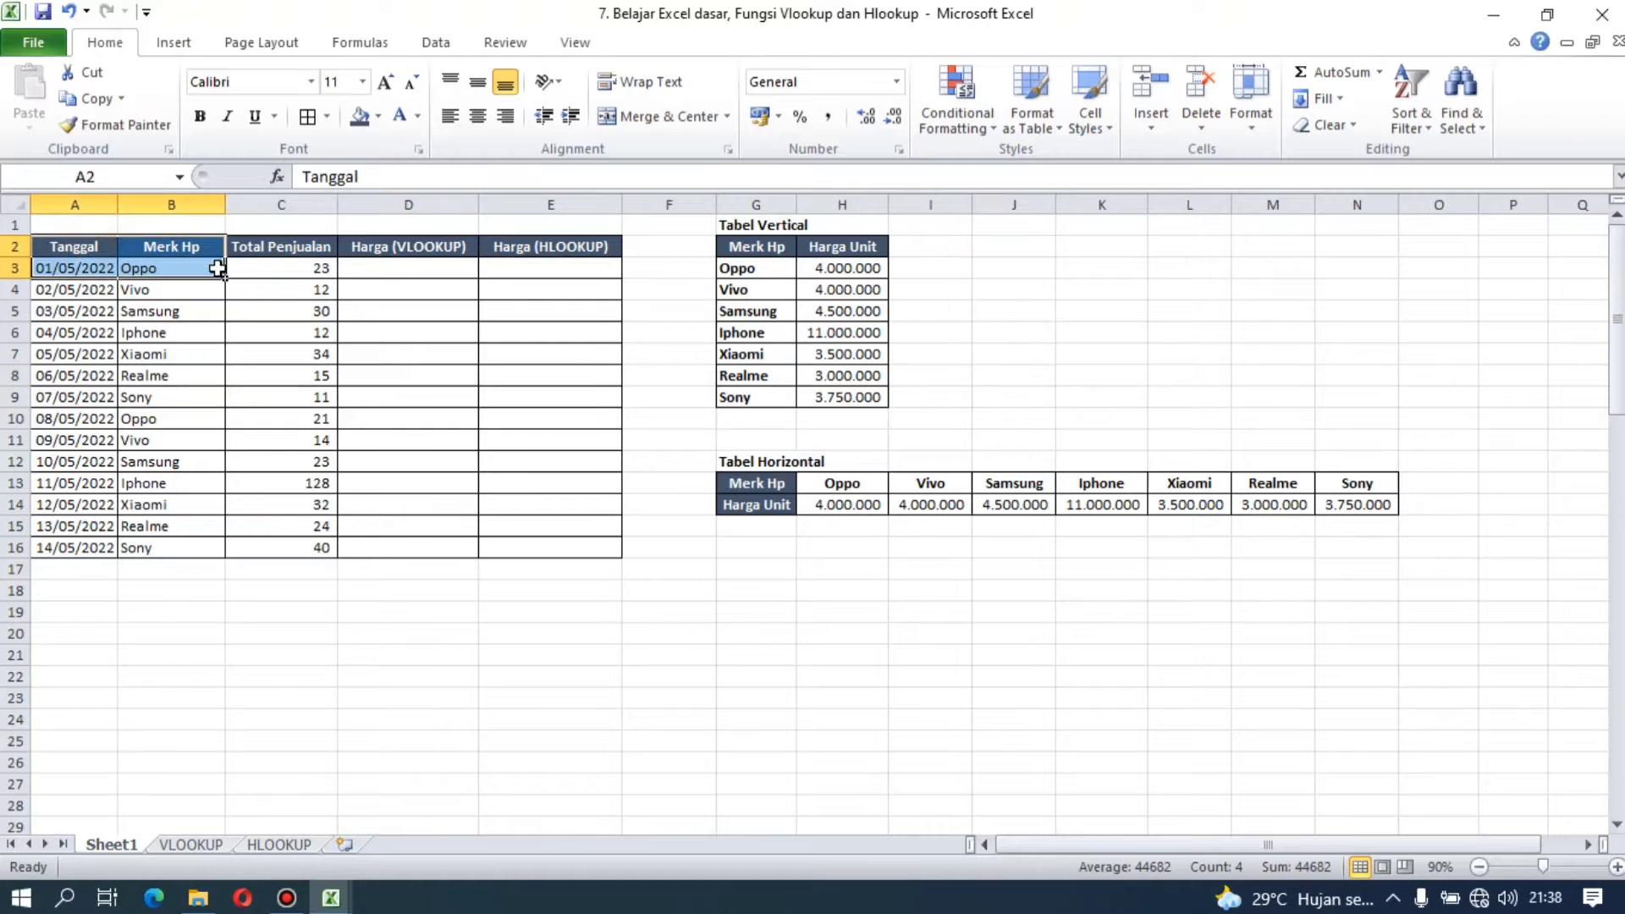
{"action": "left_click", "coordinate": [96, 268]}
{"action": "left_click", "coordinate": [152, 264]}
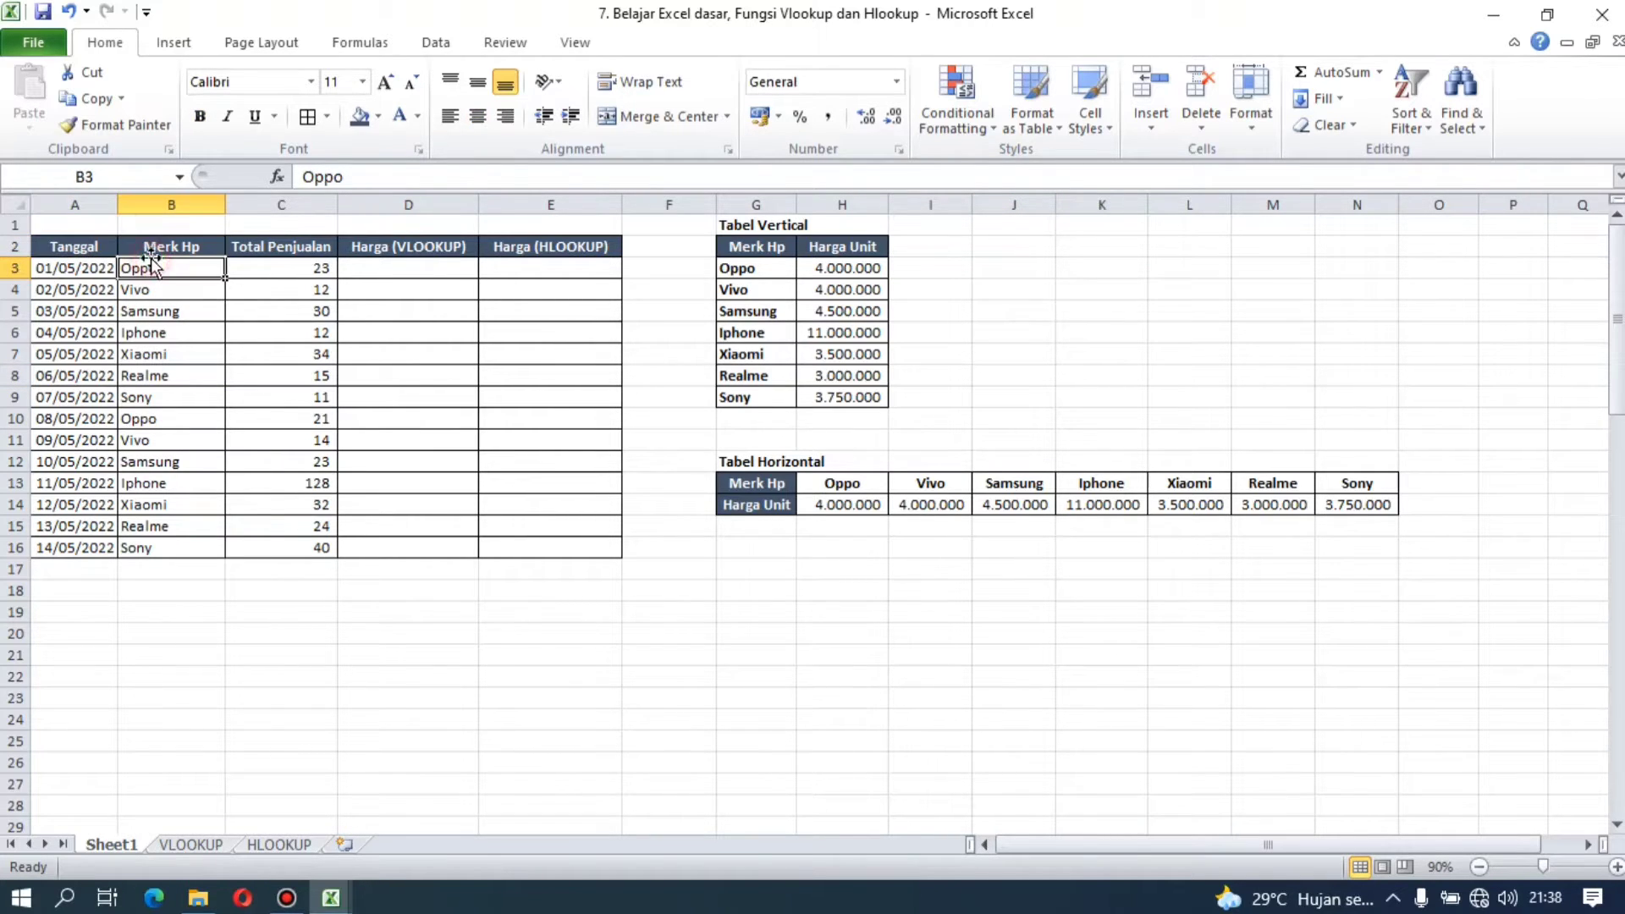
{"action": "left_click", "coordinate": [275, 261]}
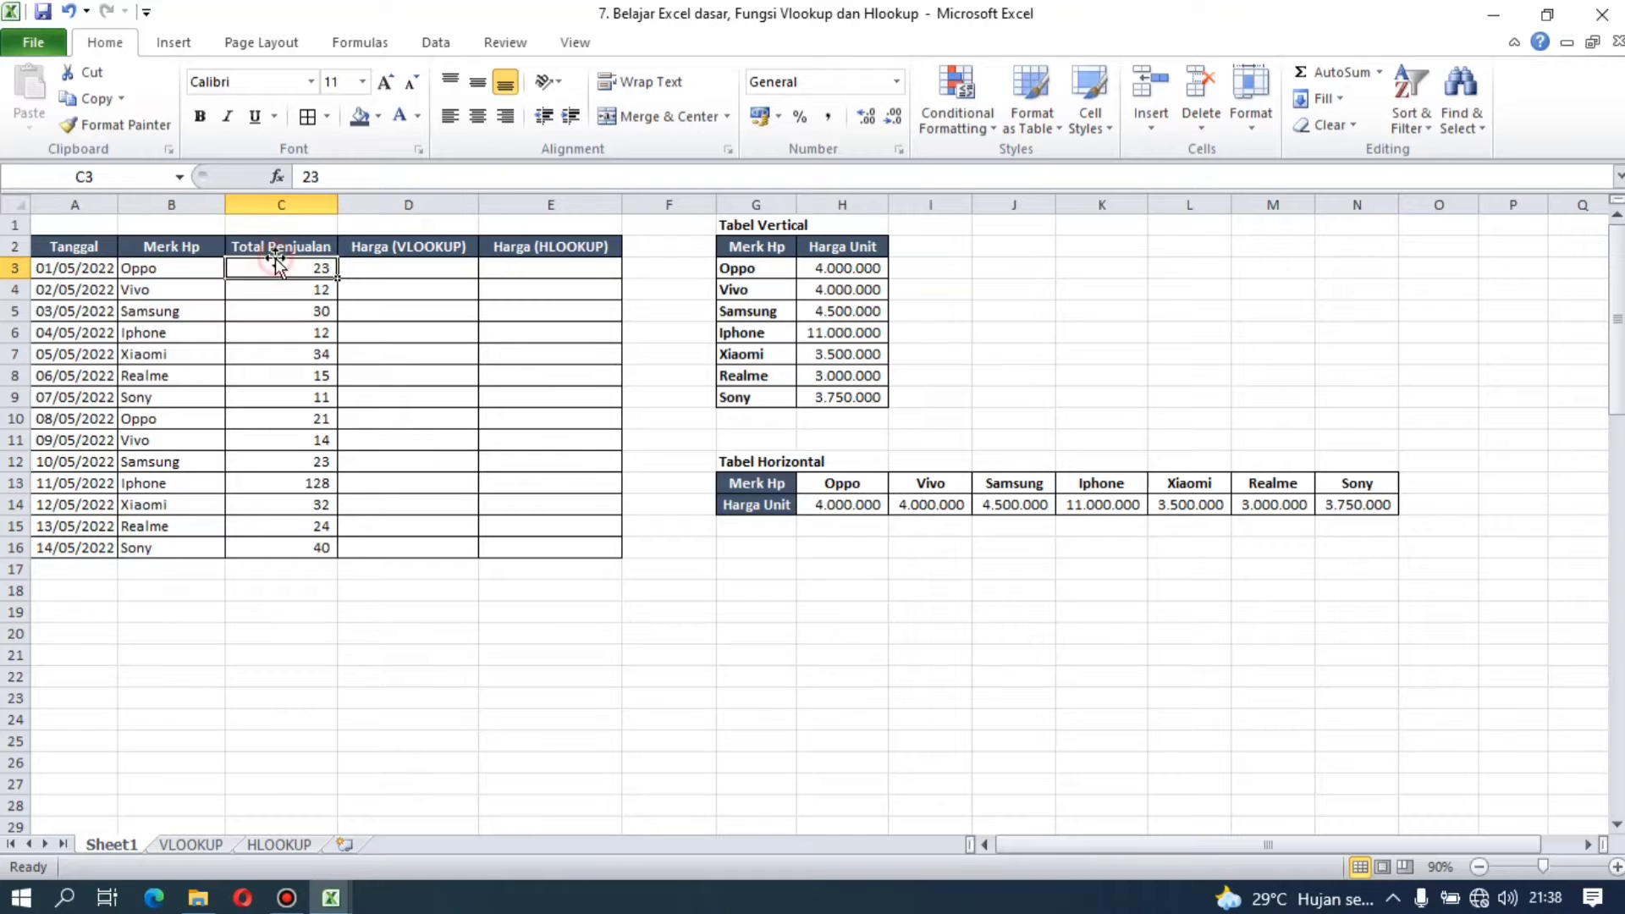
{"action": "left_click", "coordinate": [383, 283]}
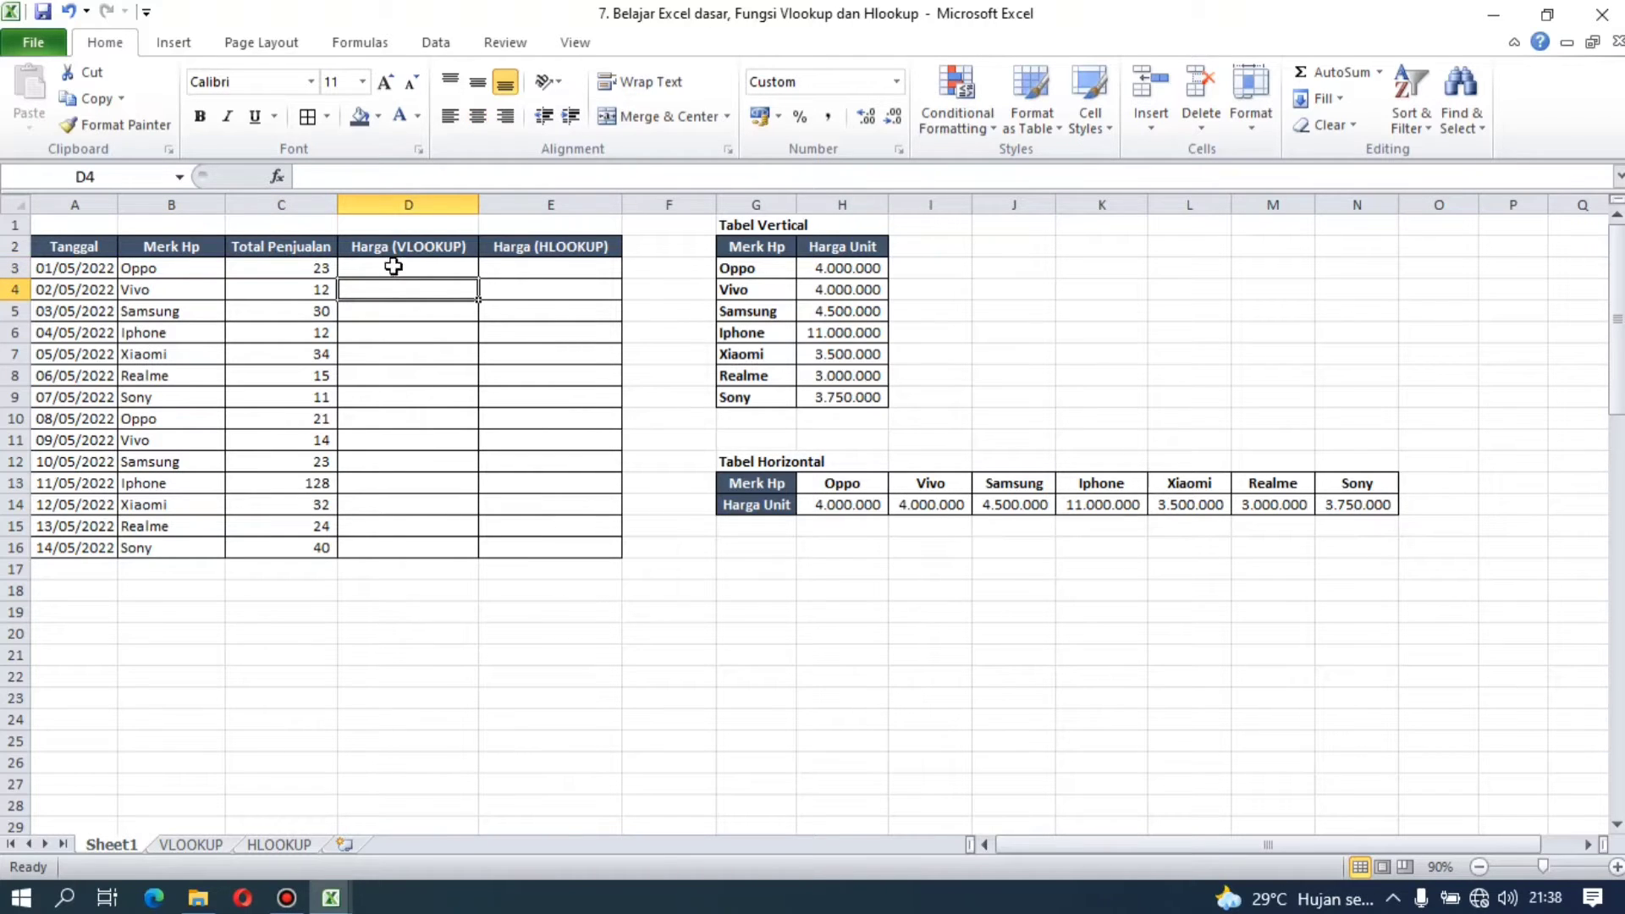
{"action": "left_click", "coordinate": [405, 250]}
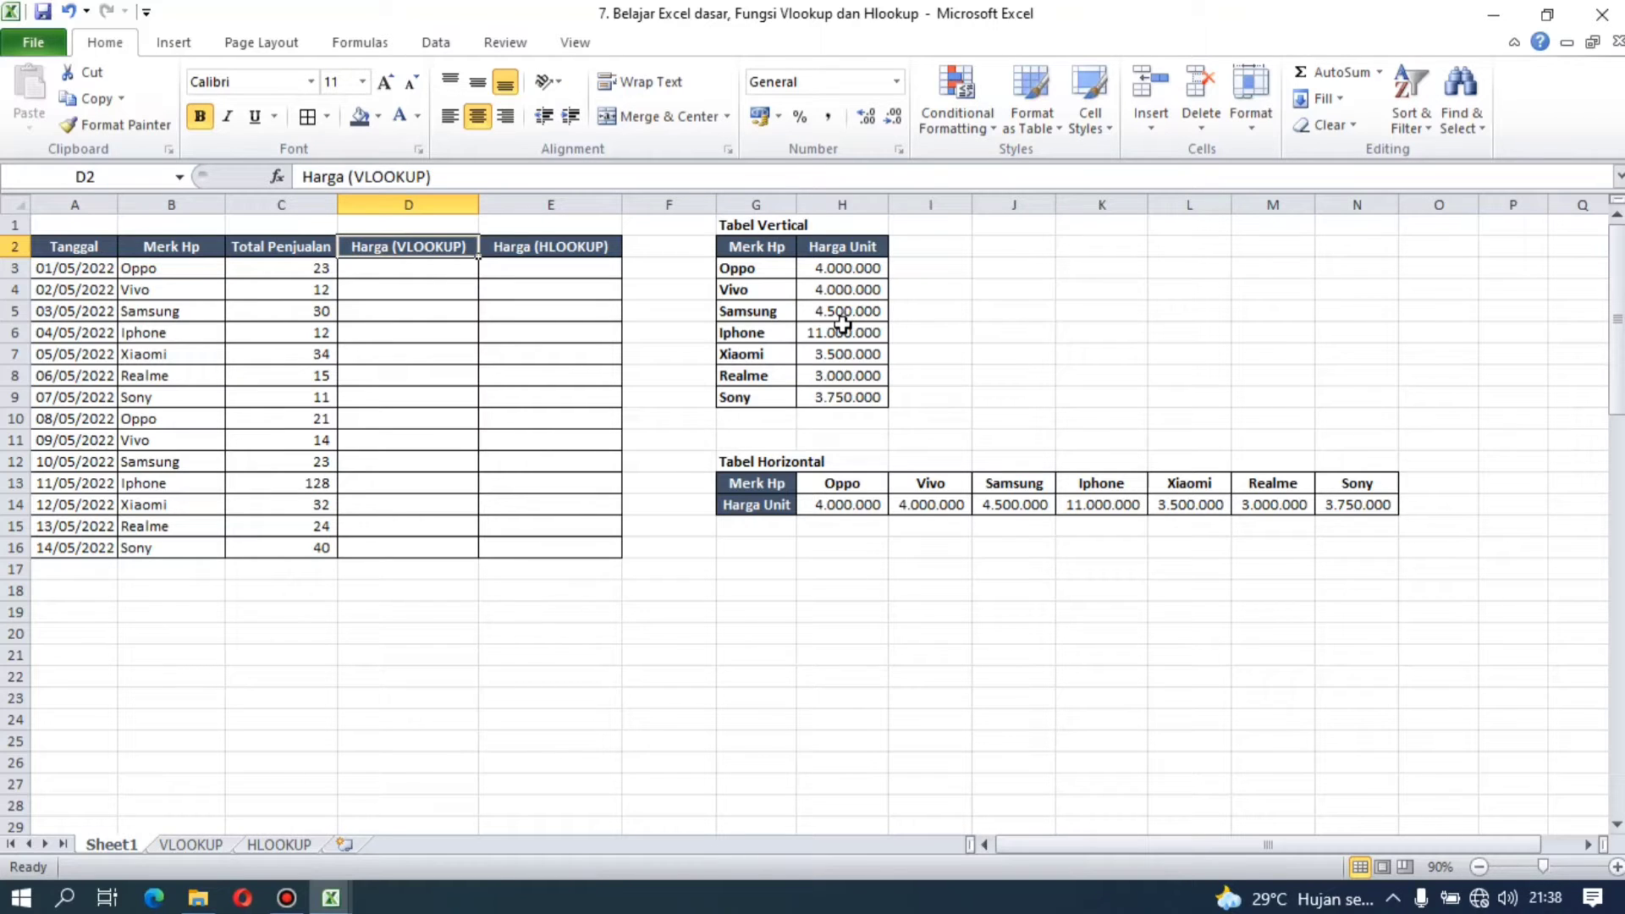
Step: Examine the Merk Hp and Harga Unit columns of Tabel Vertical and compare the Oppo entry in B3 with G3
{"action": "left_click", "coordinate": [804, 313]}
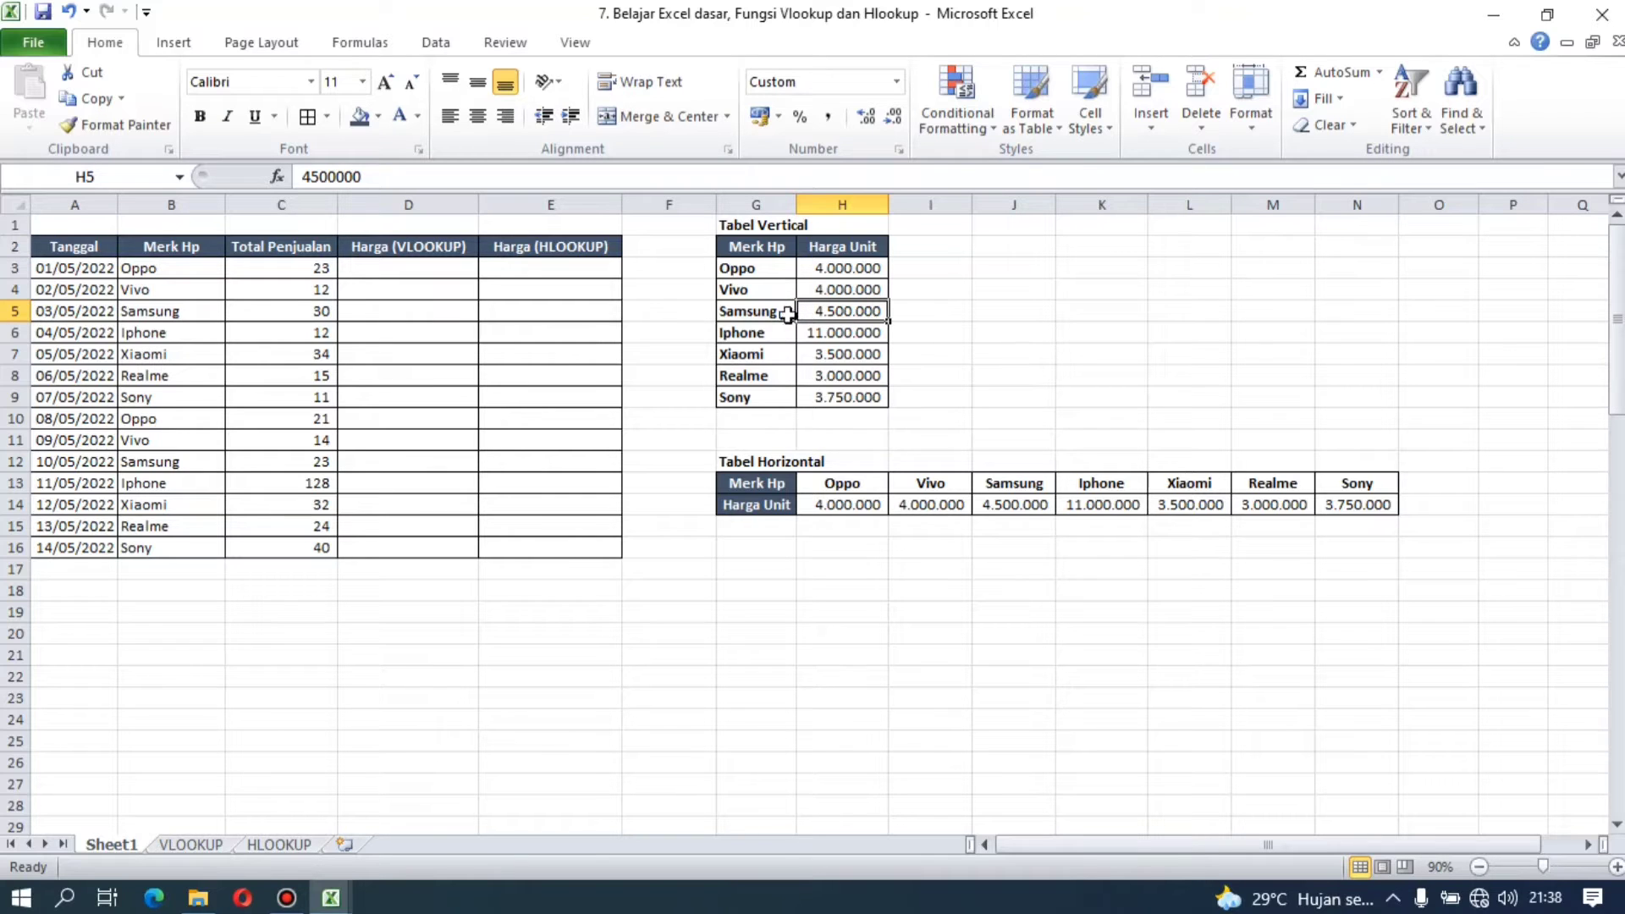
{"action": "left_click", "coordinate": [761, 332]}
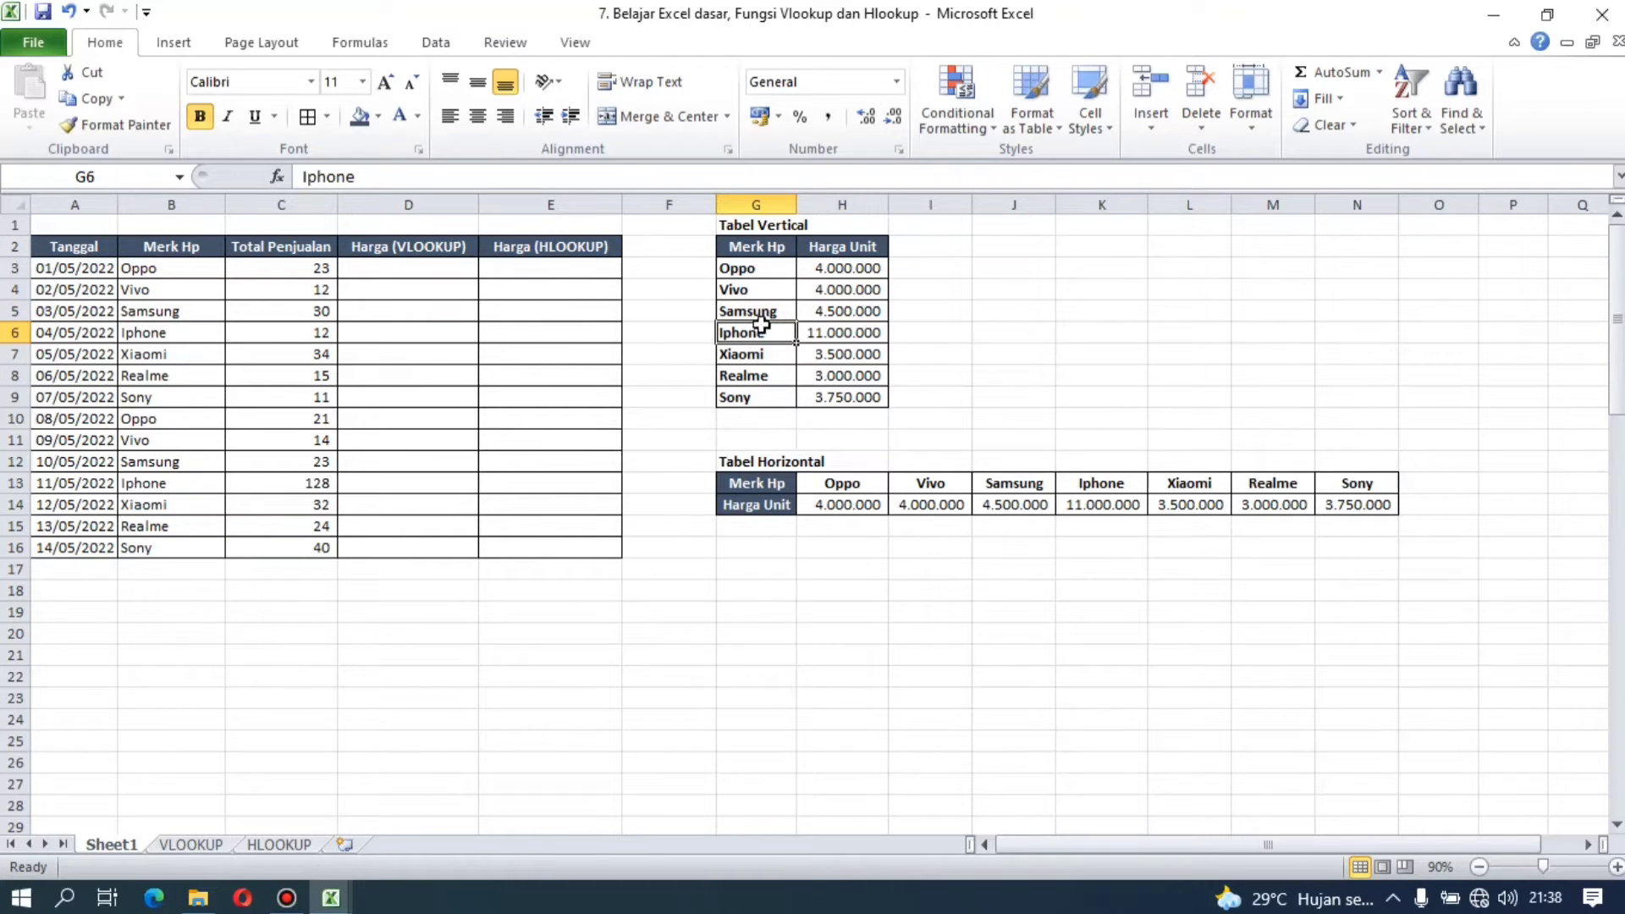
{"action": "left_click", "coordinate": [964, 269]}
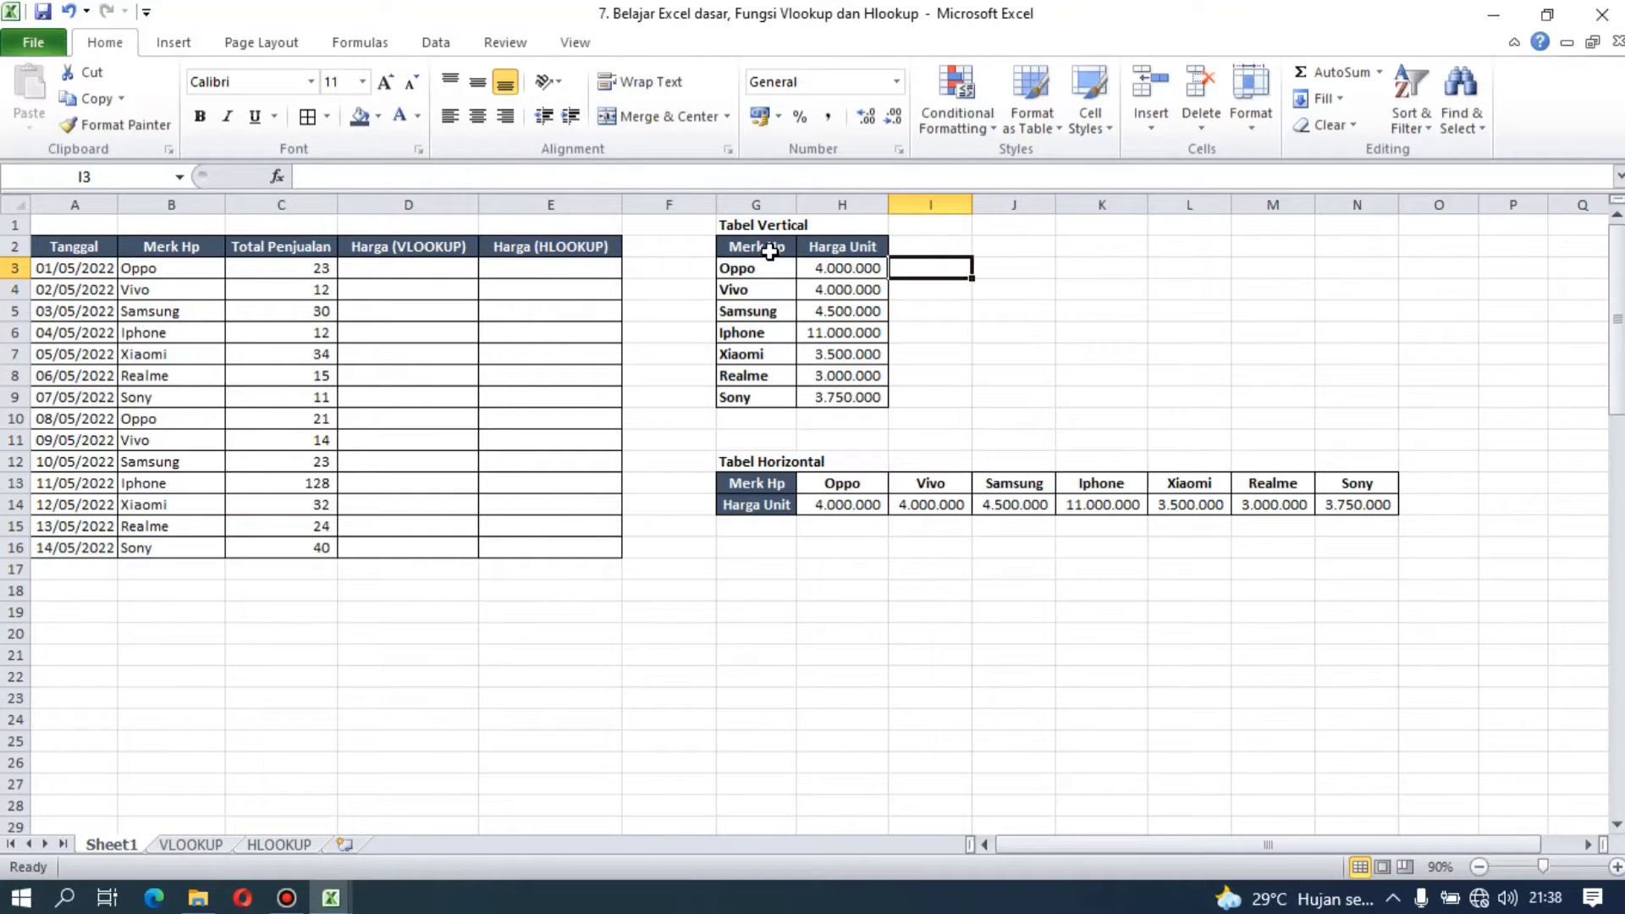
{"action": "left_click_drag", "start_coordinate": [769, 251], "coordinate": [771, 389]}
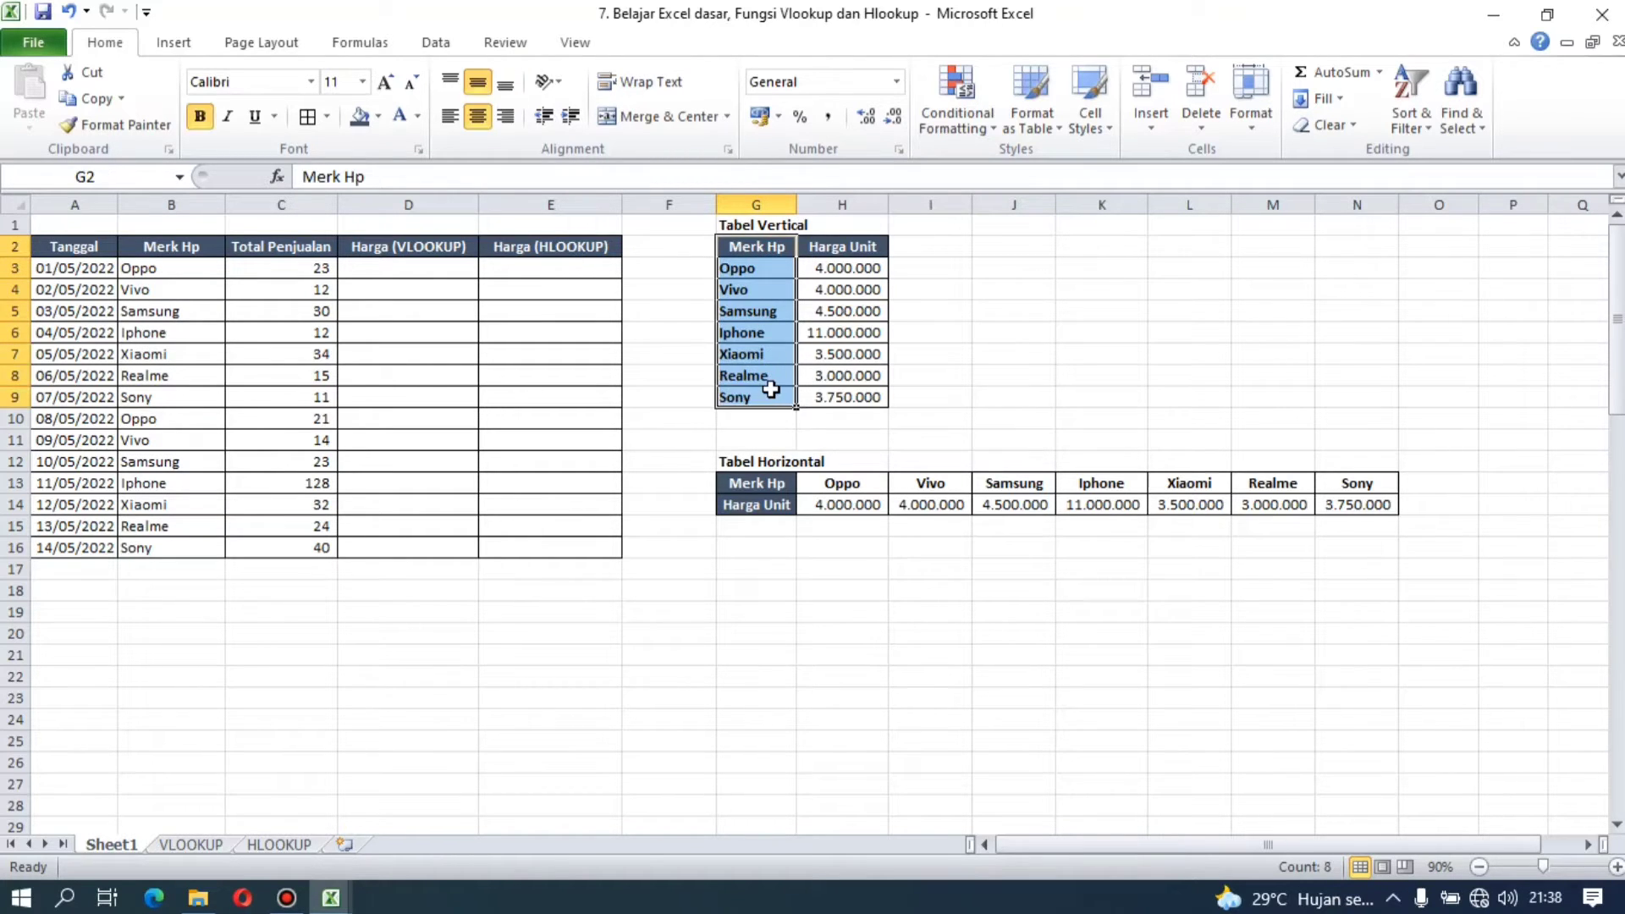
{"action": "left_click_drag", "start_coordinate": [871, 248], "coordinate": [870, 406]}
{"action": "left_click", "coordinate": [979, 330]}
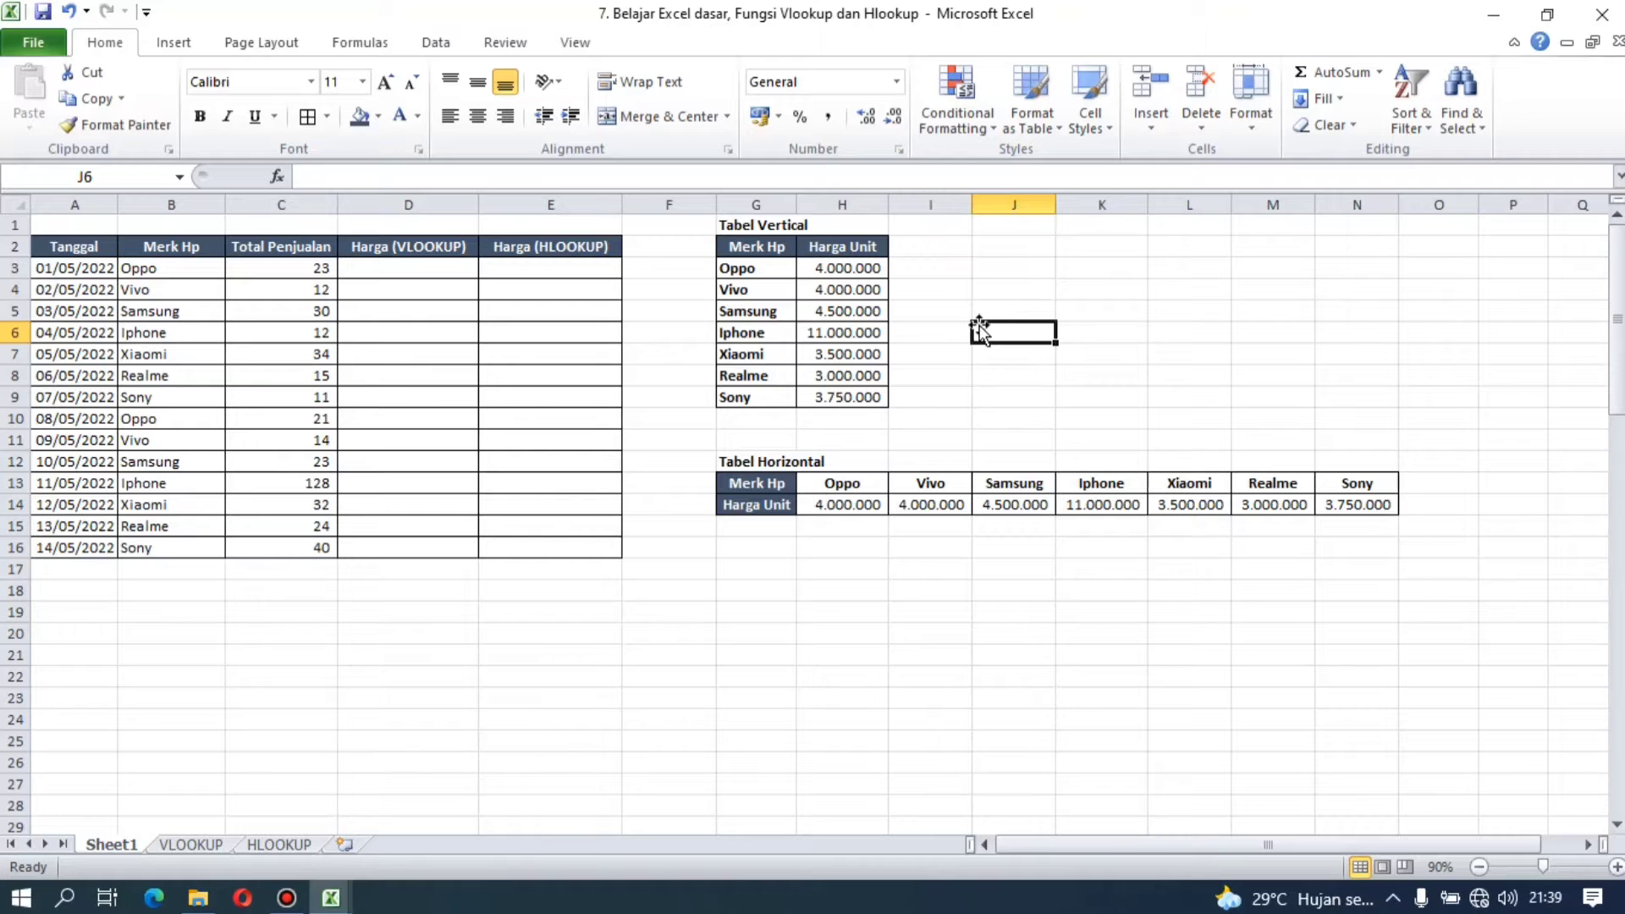
{"action": "left_click", "coordinate": [201, 272]}
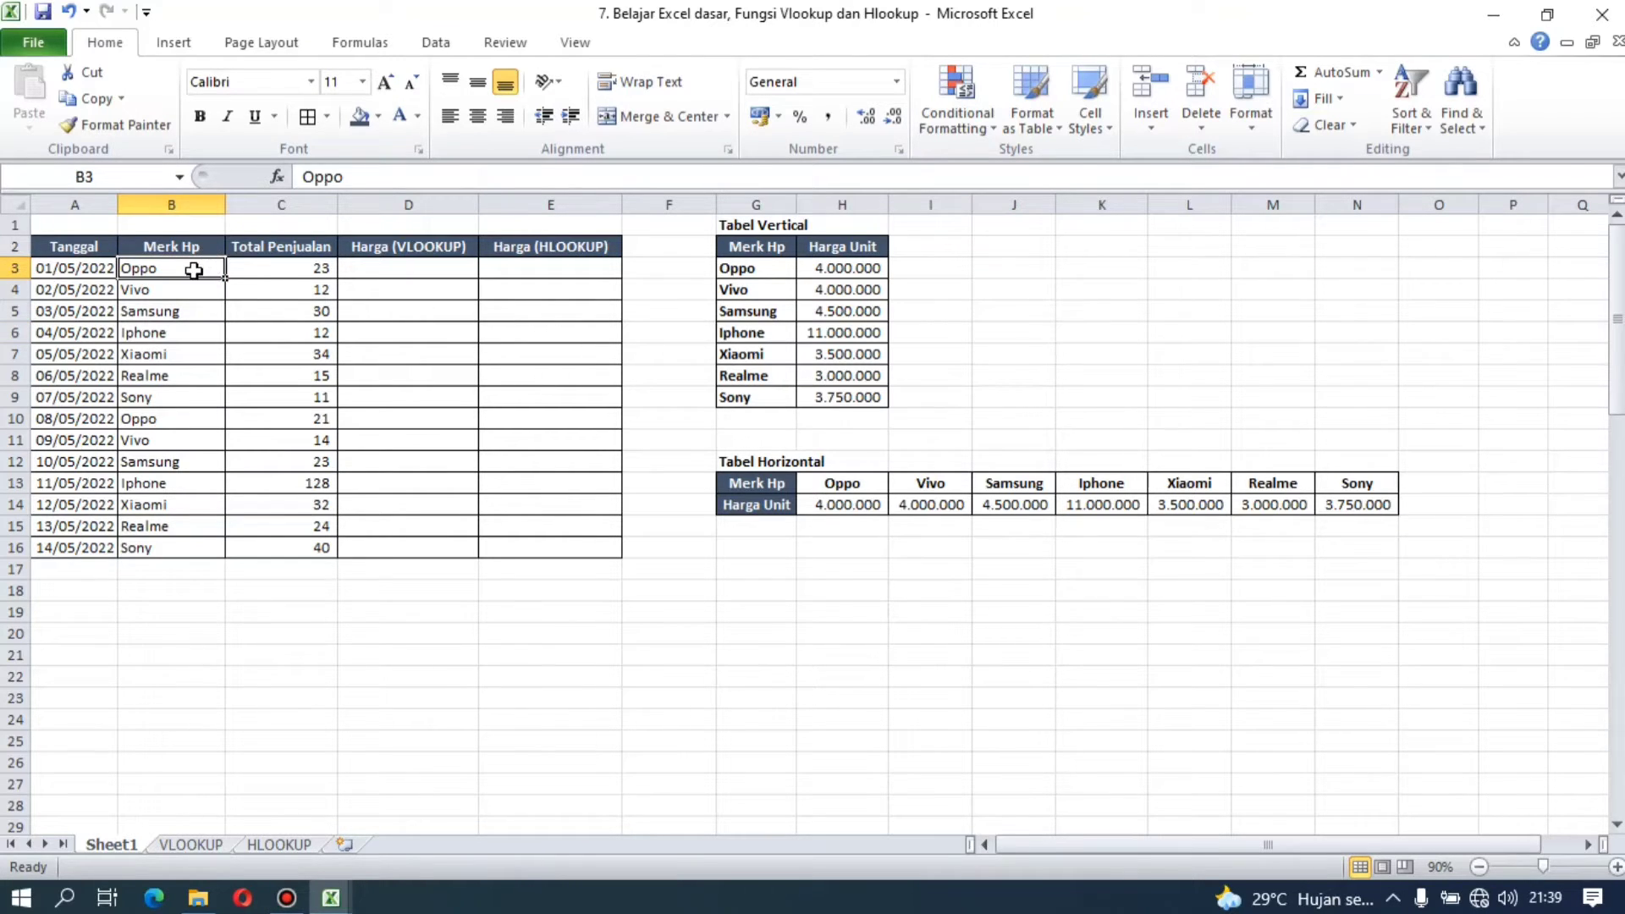
{"action": "left_click", "coordinate": [734, 264]}
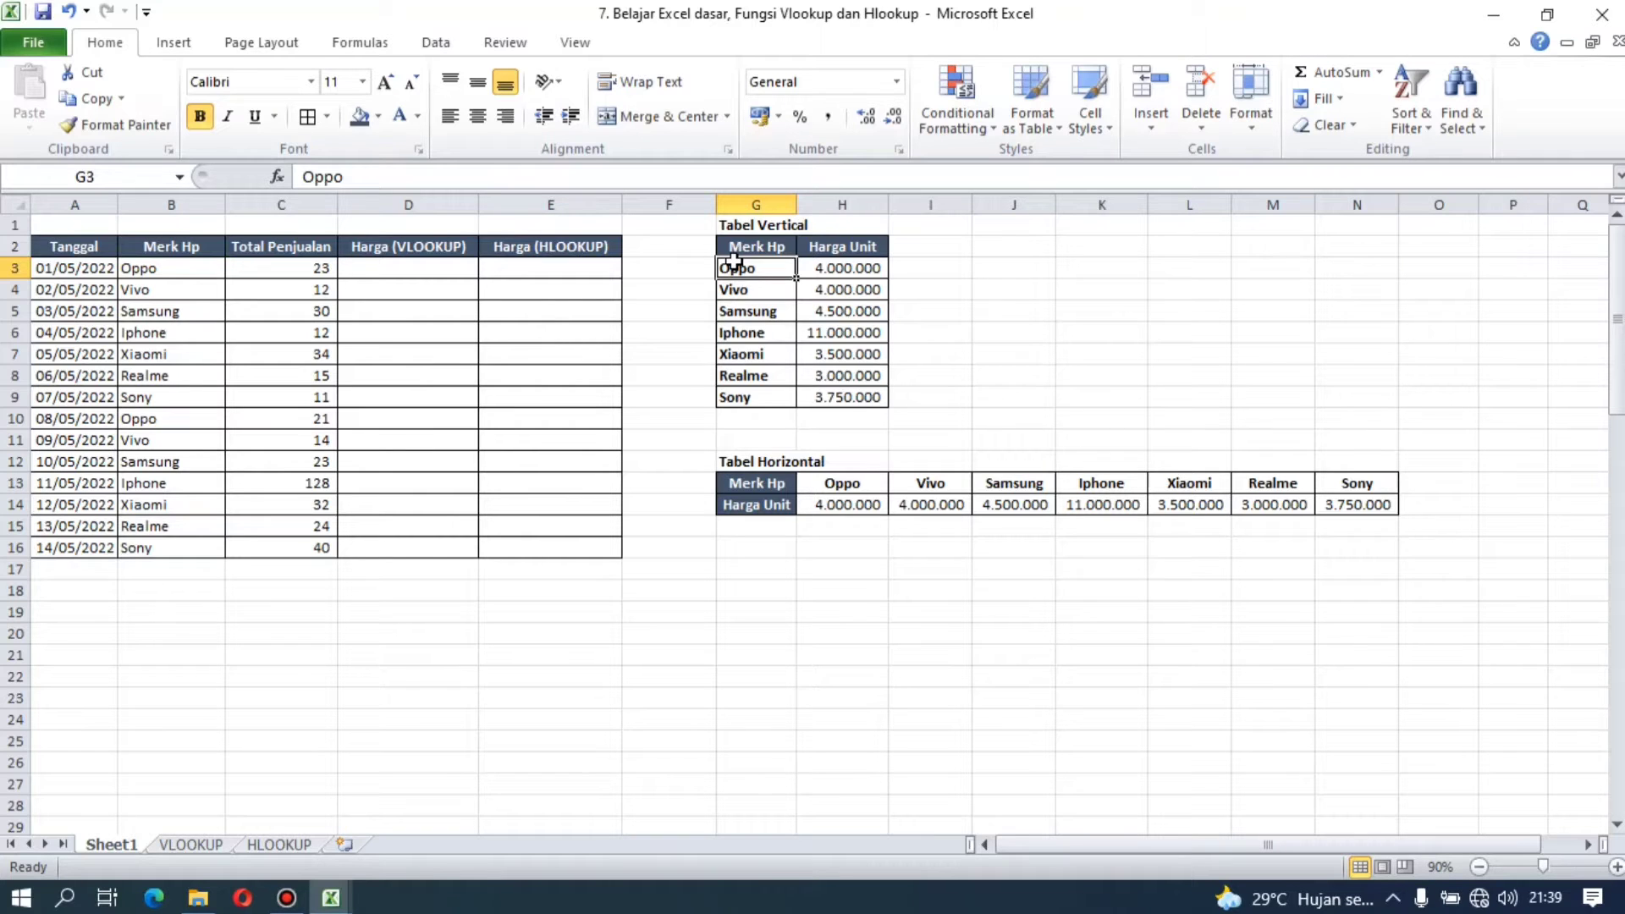
{"action": "left_click", "coordinate": [1025, 314]}
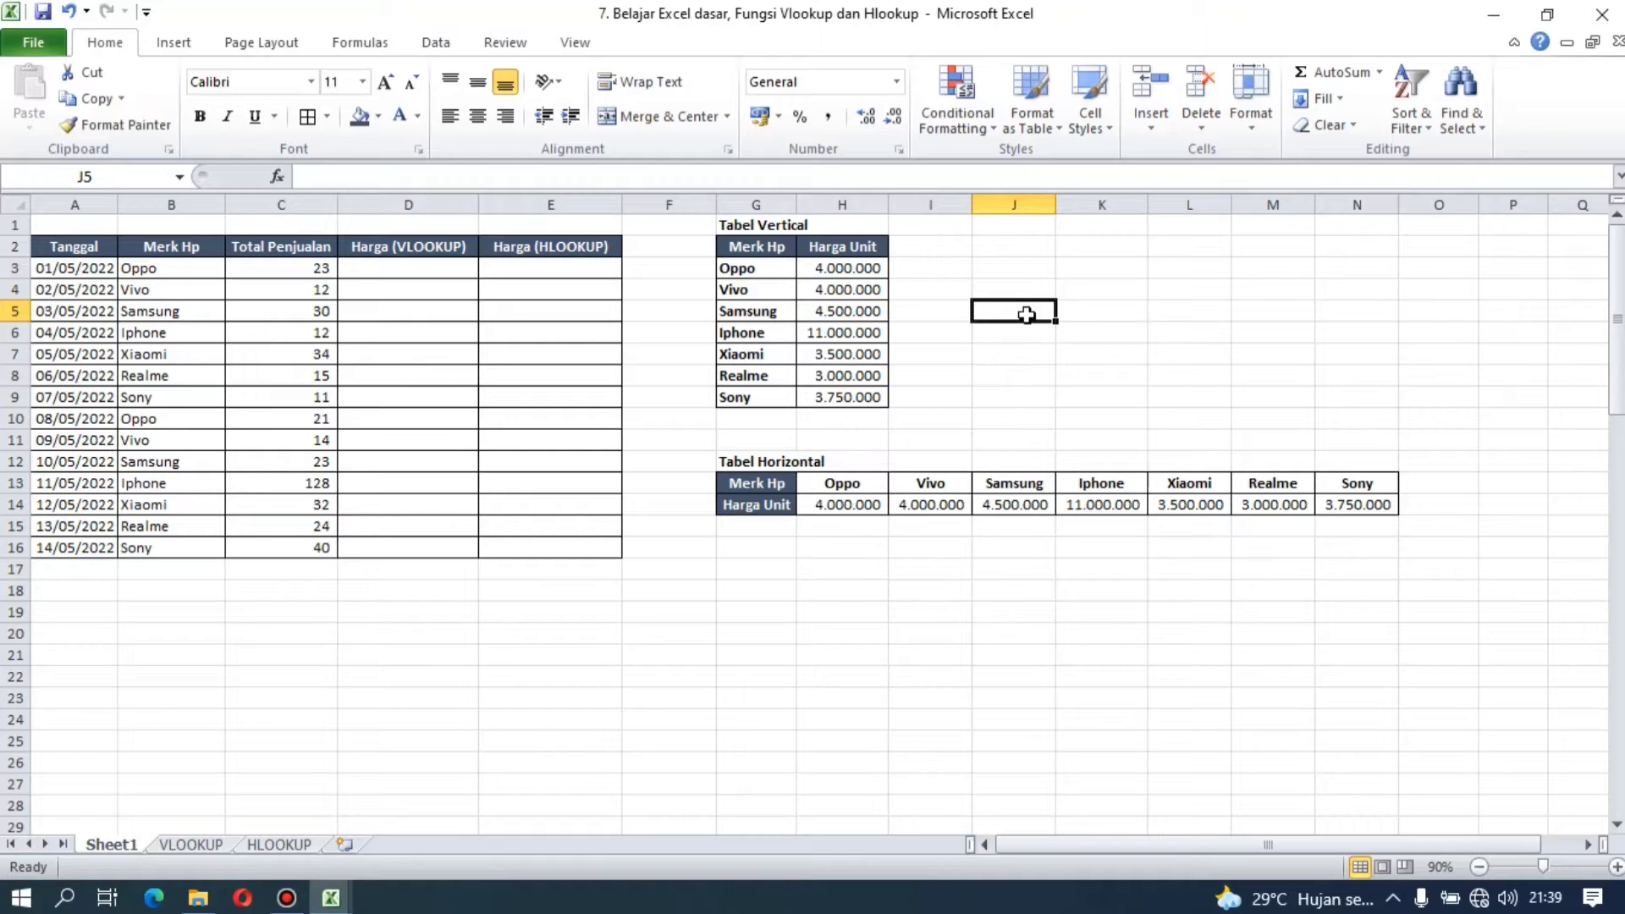
{"action": "left_click", "coordinate": [1178, 284]}
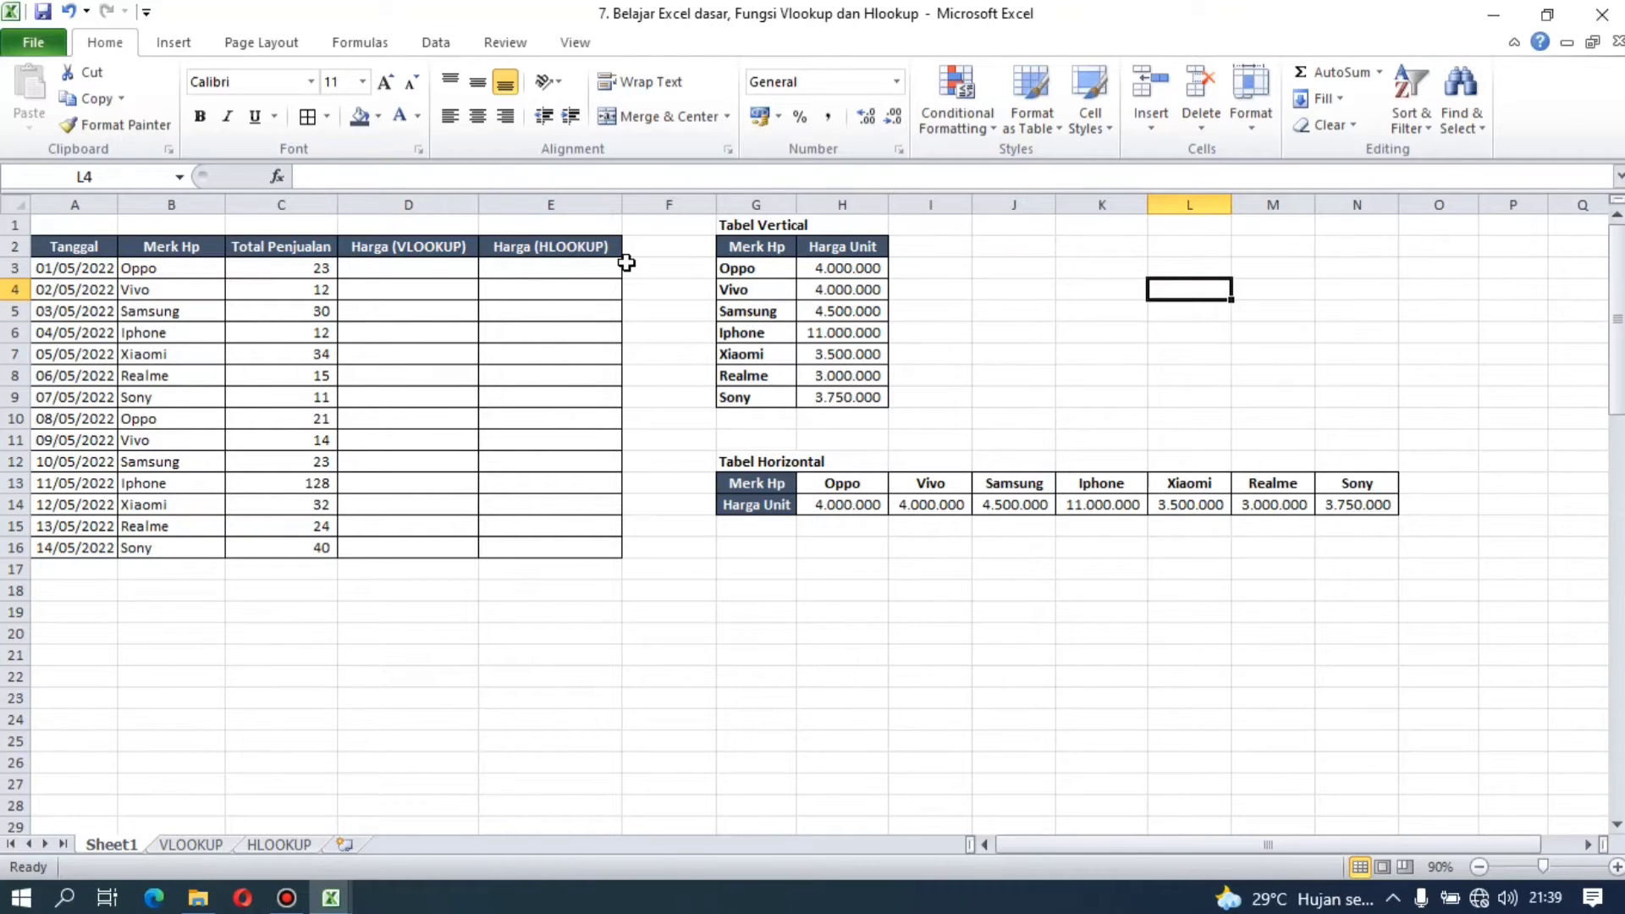
Step: Begin a VLOOKUP formula in D3 under Harga (VLOOKUP) with B3 as the lookup value
{"action": "left_click", "coordinate": [431, 267]}
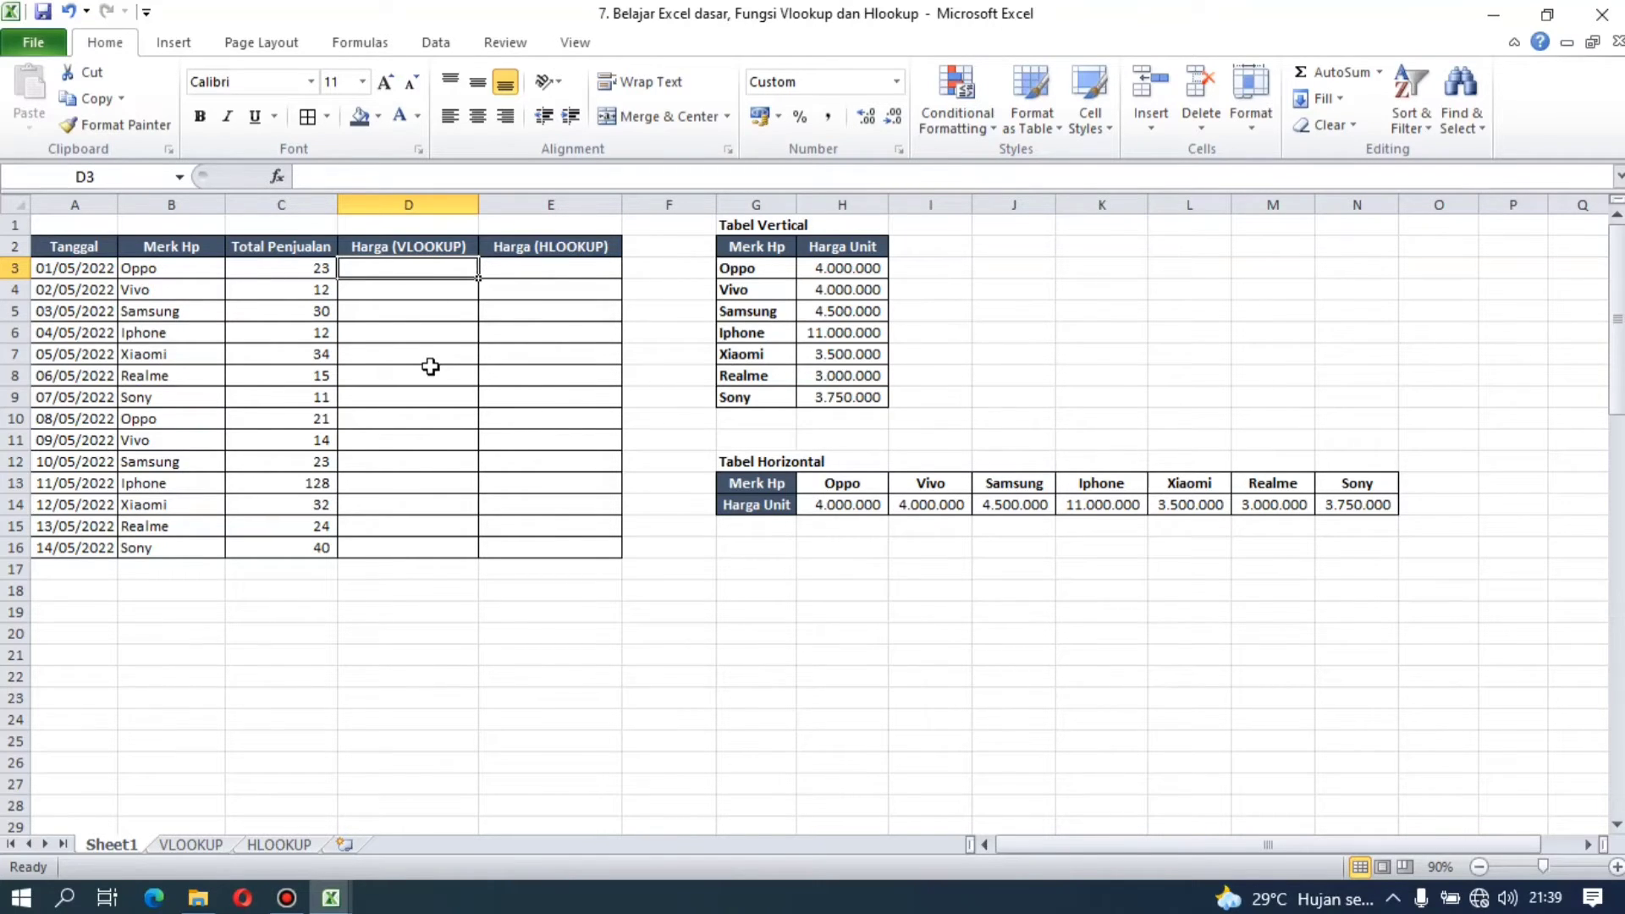
{"action": "type", "text": "="}
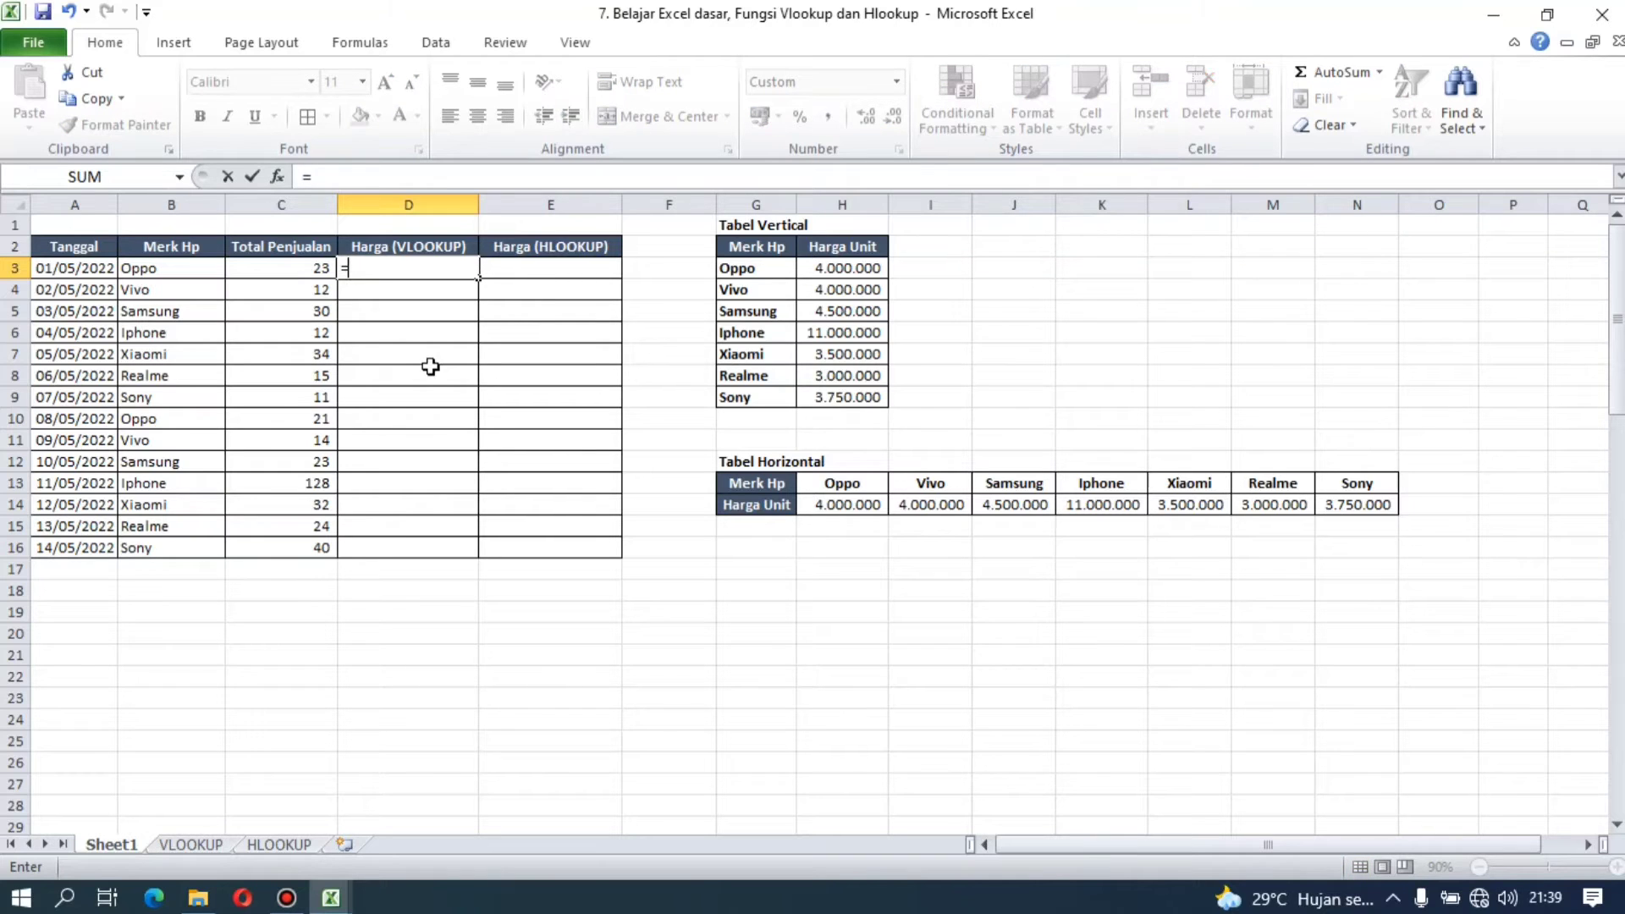
{"action": "type", "text": "vl"}
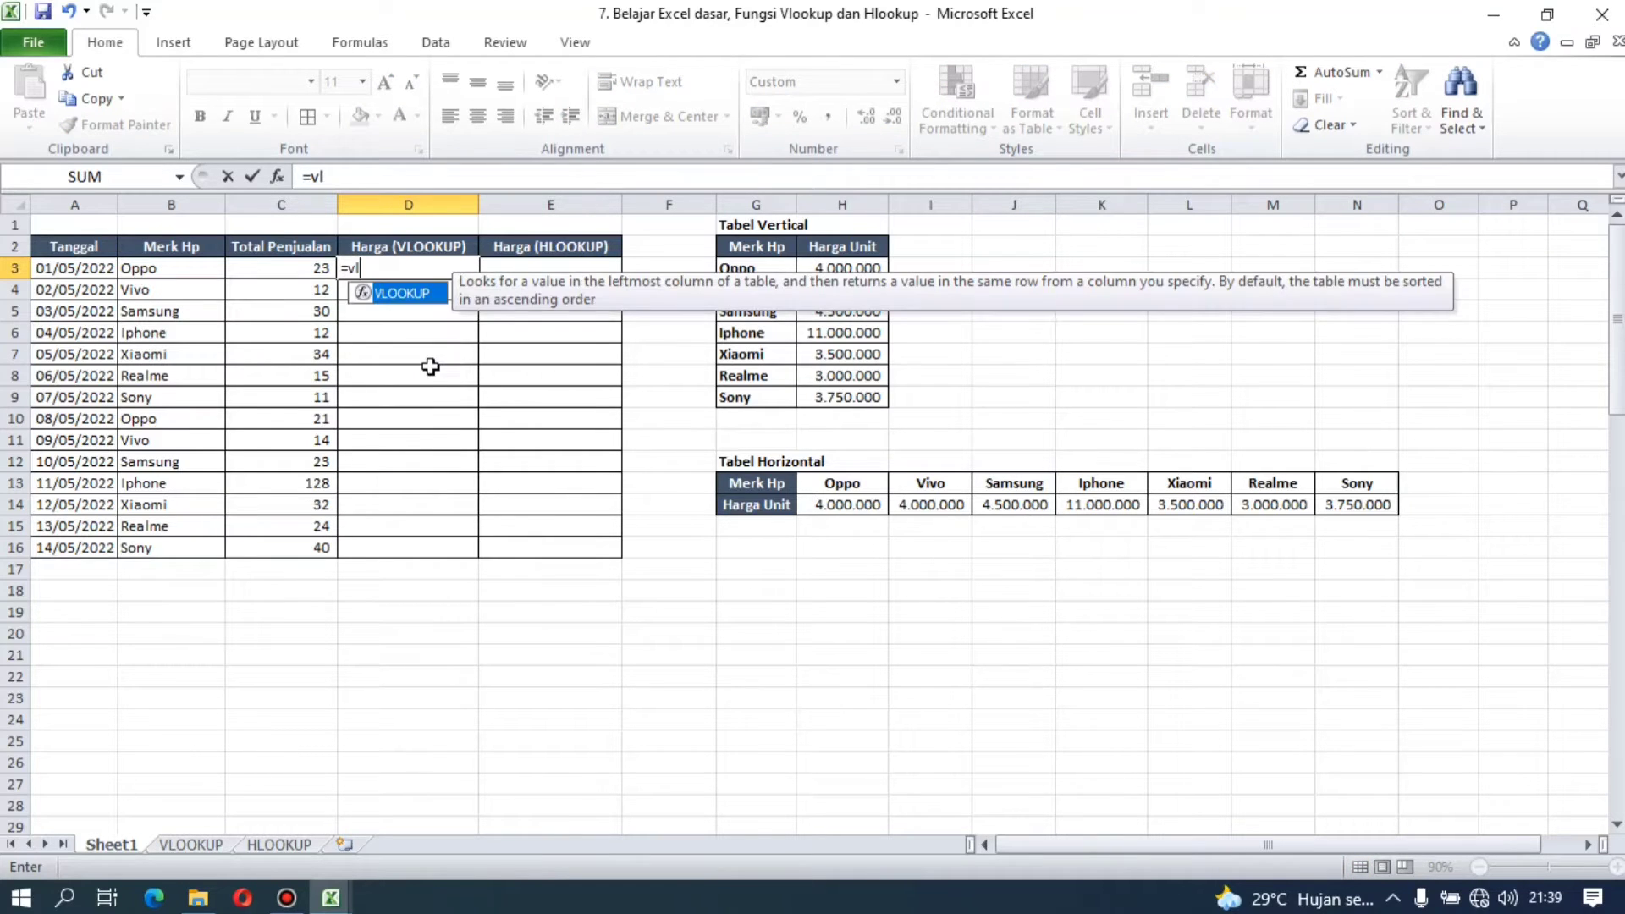
{"action": "type", "text": "ookup("}
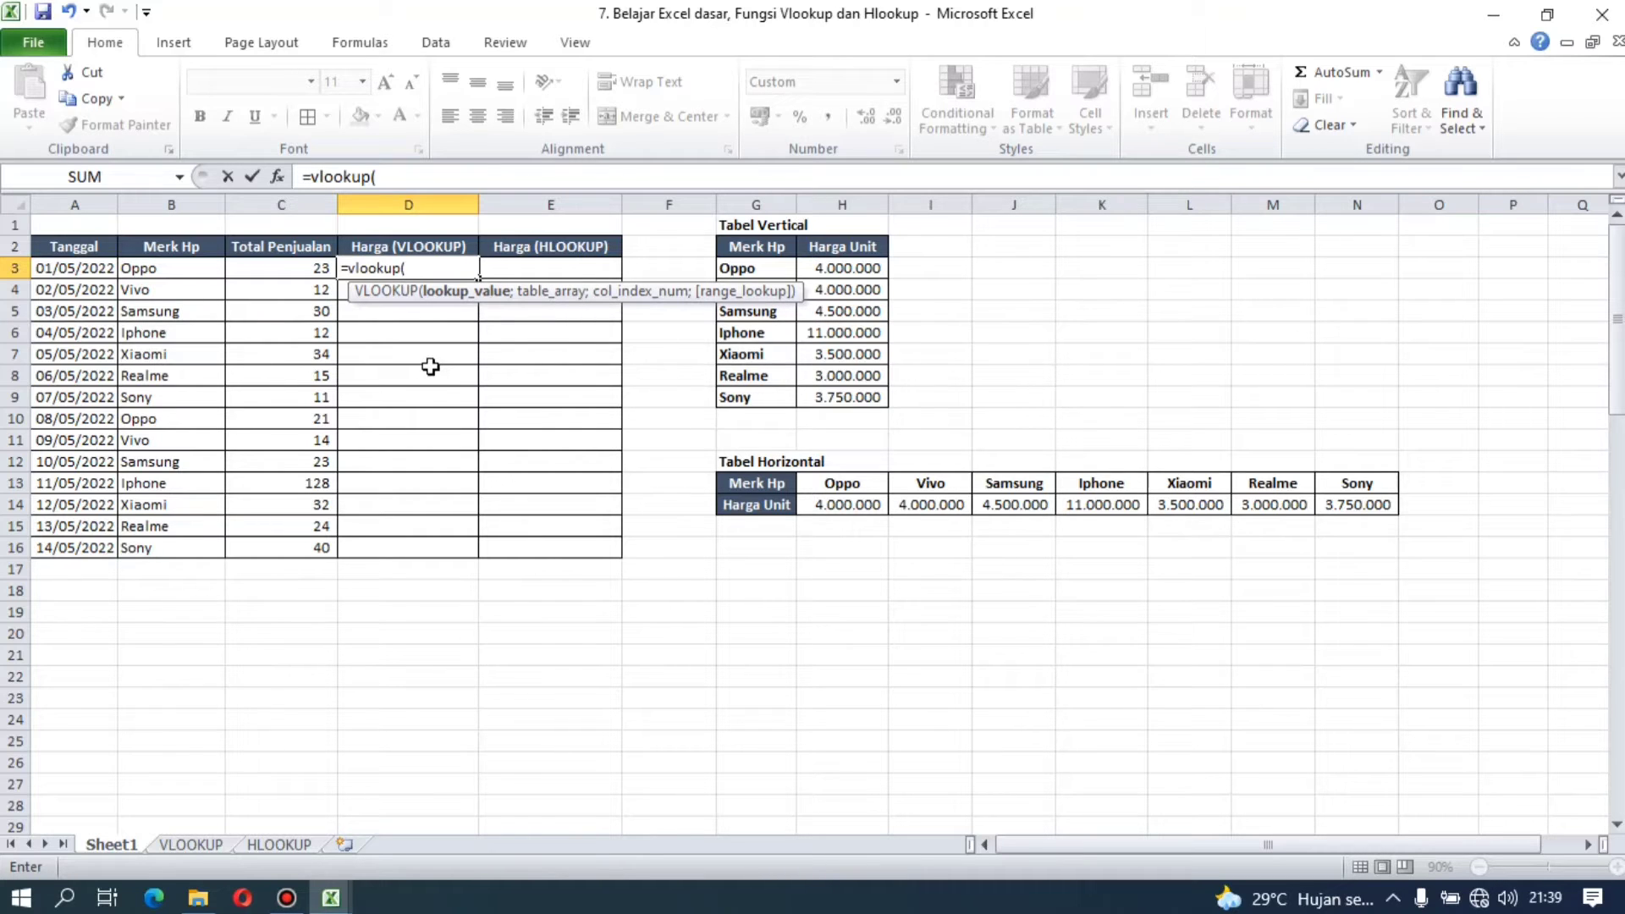
{"action": "left_click", "coordinate": [190, 268]}
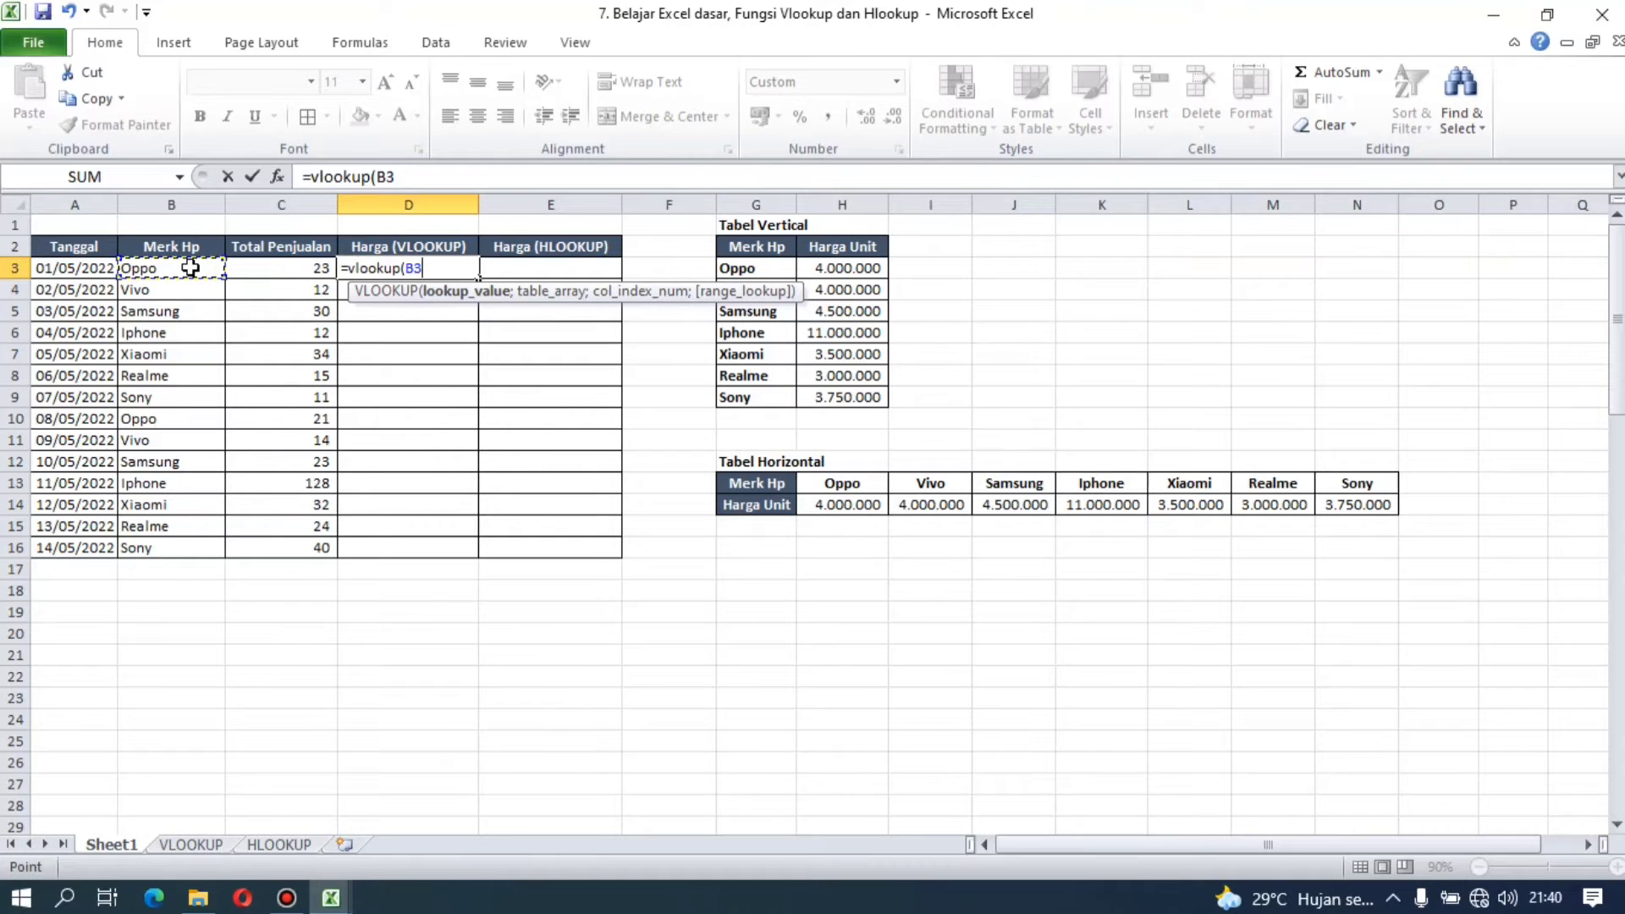
{"action": "type", "text": ";"}
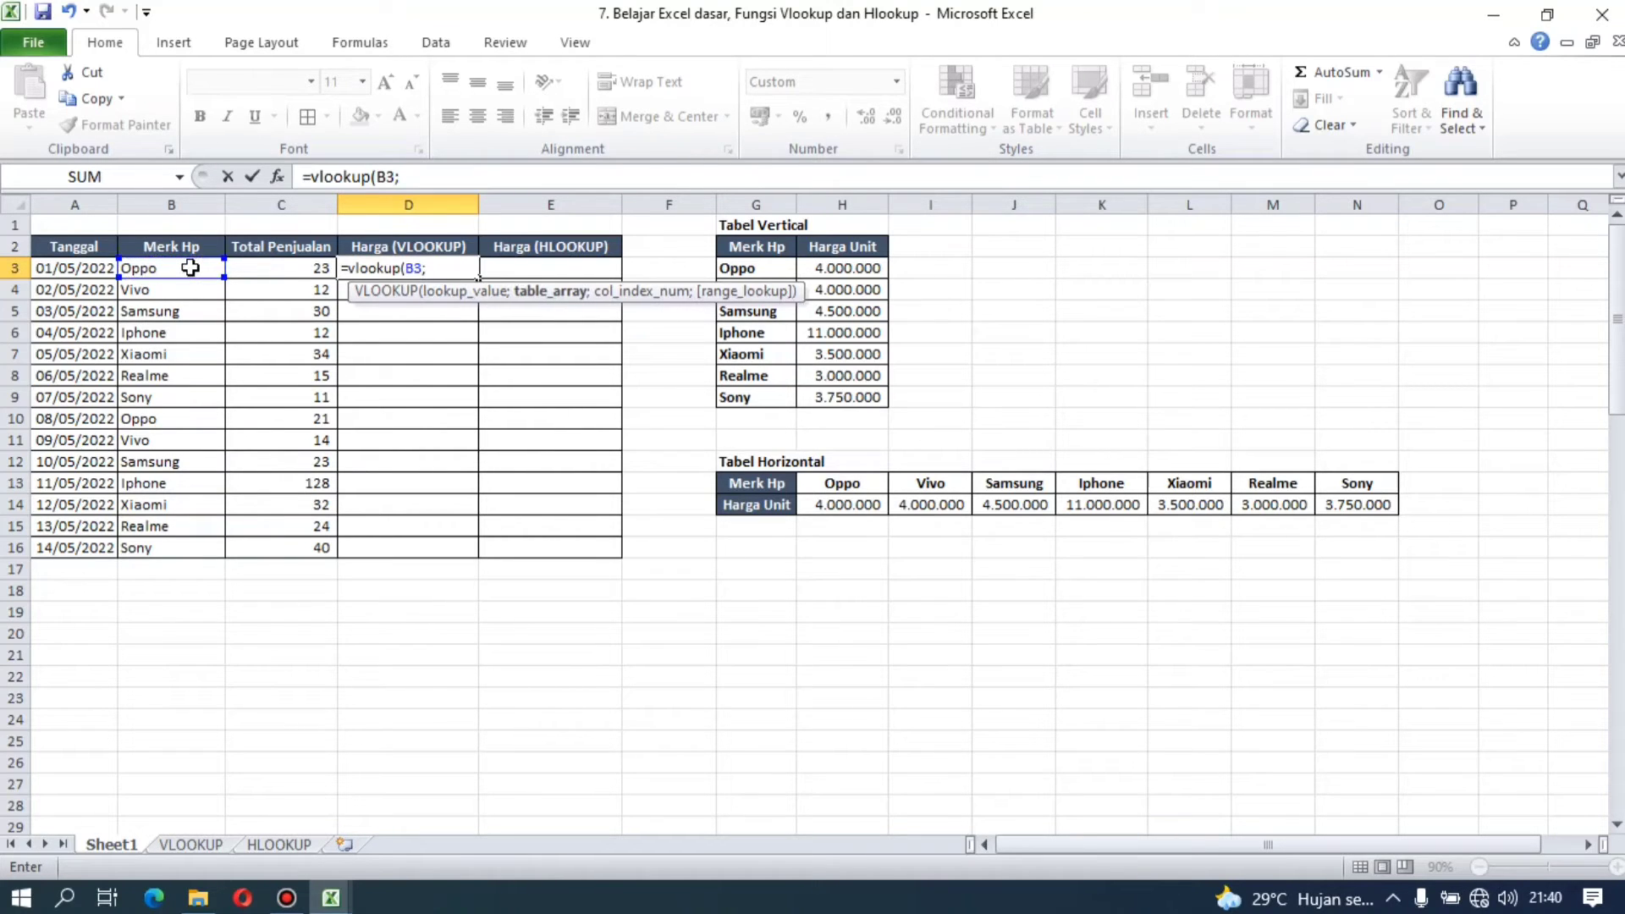
Step: Set the VLOOKUP table array to the brand and price rows of Tabel Vertical as the absolute range $G$3:$H$9
{"action": "left_click", "coordinate": [759, 270]}
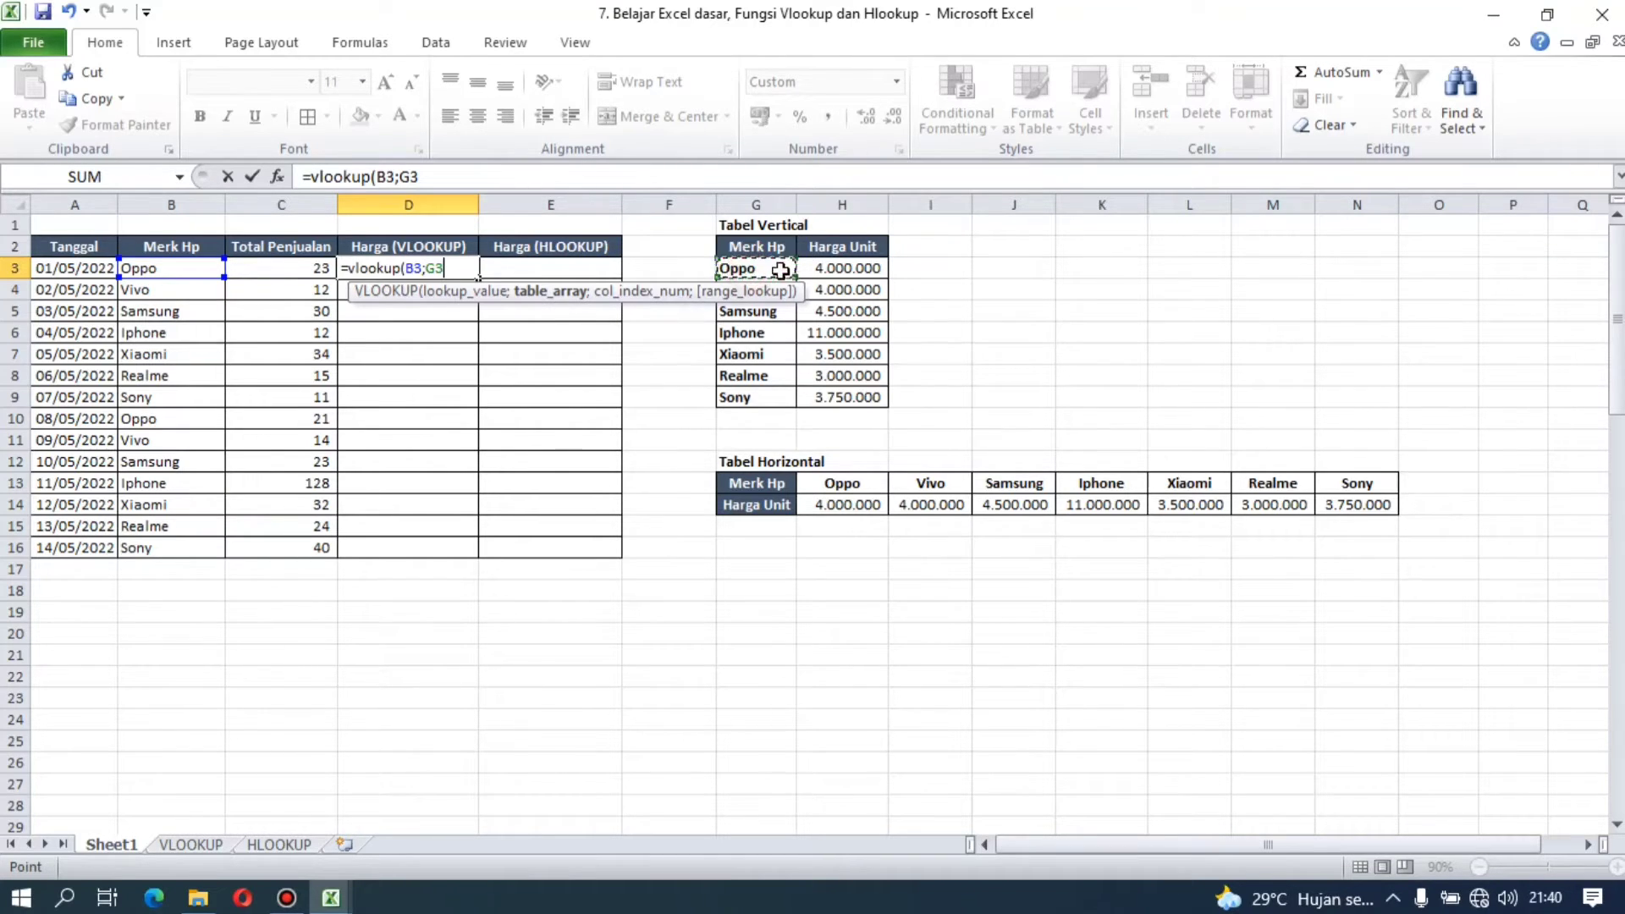
{"action": "left_click_drag", "start_coordinate": [780, 270], "coordinate": [868, 396]}
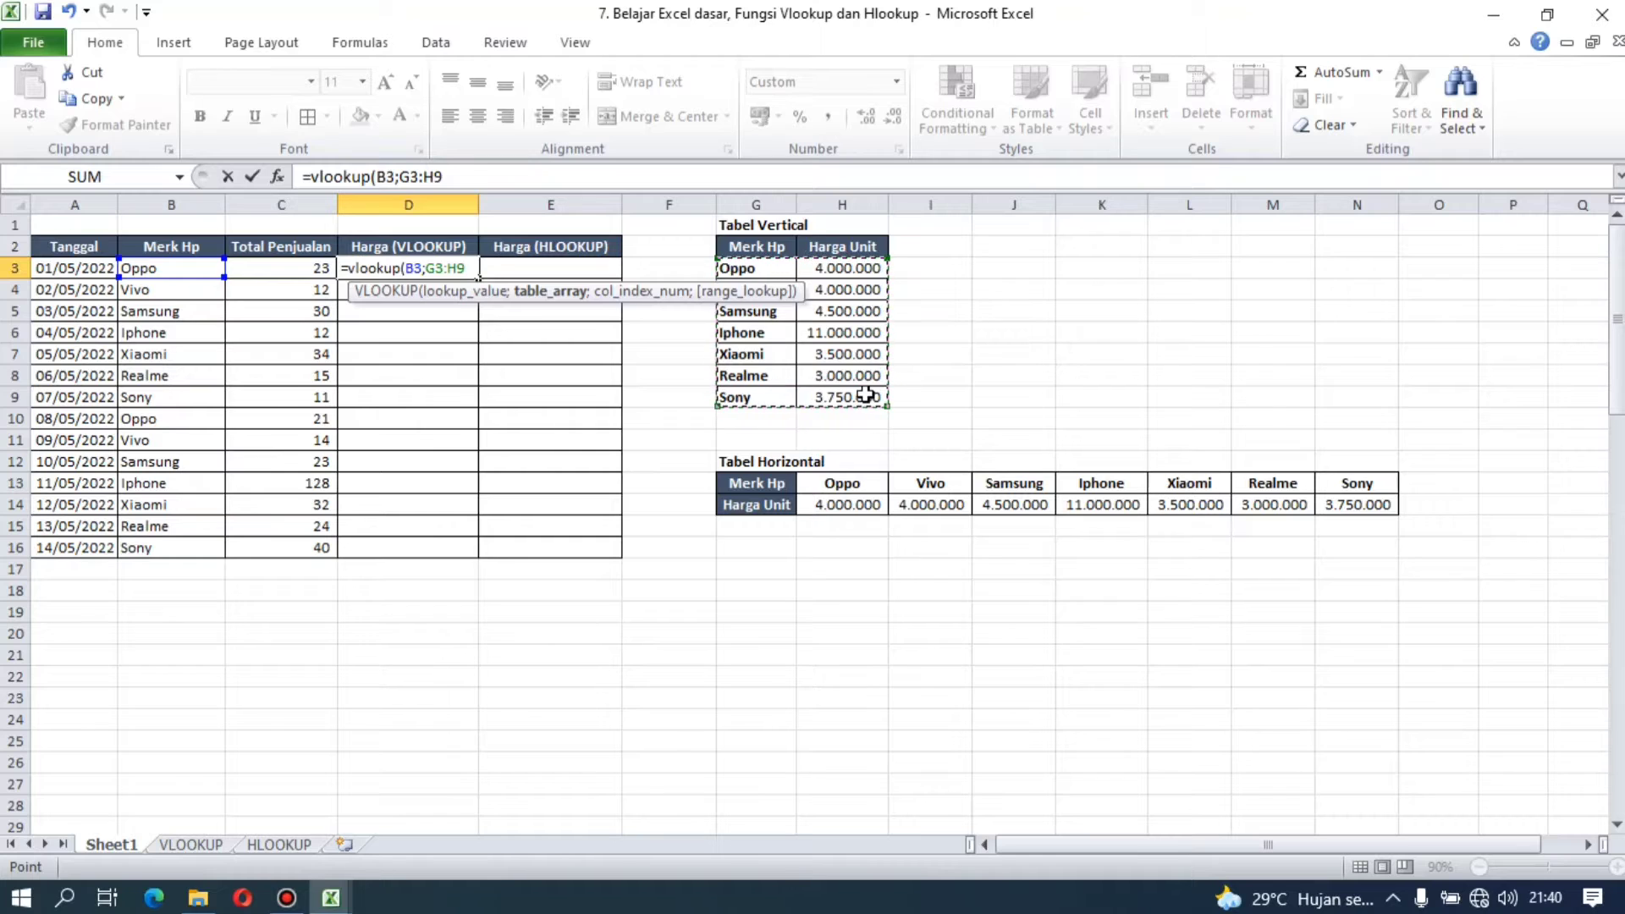
{"action": "key", "text": "F4"}
{"action": "type", "text": ";"}
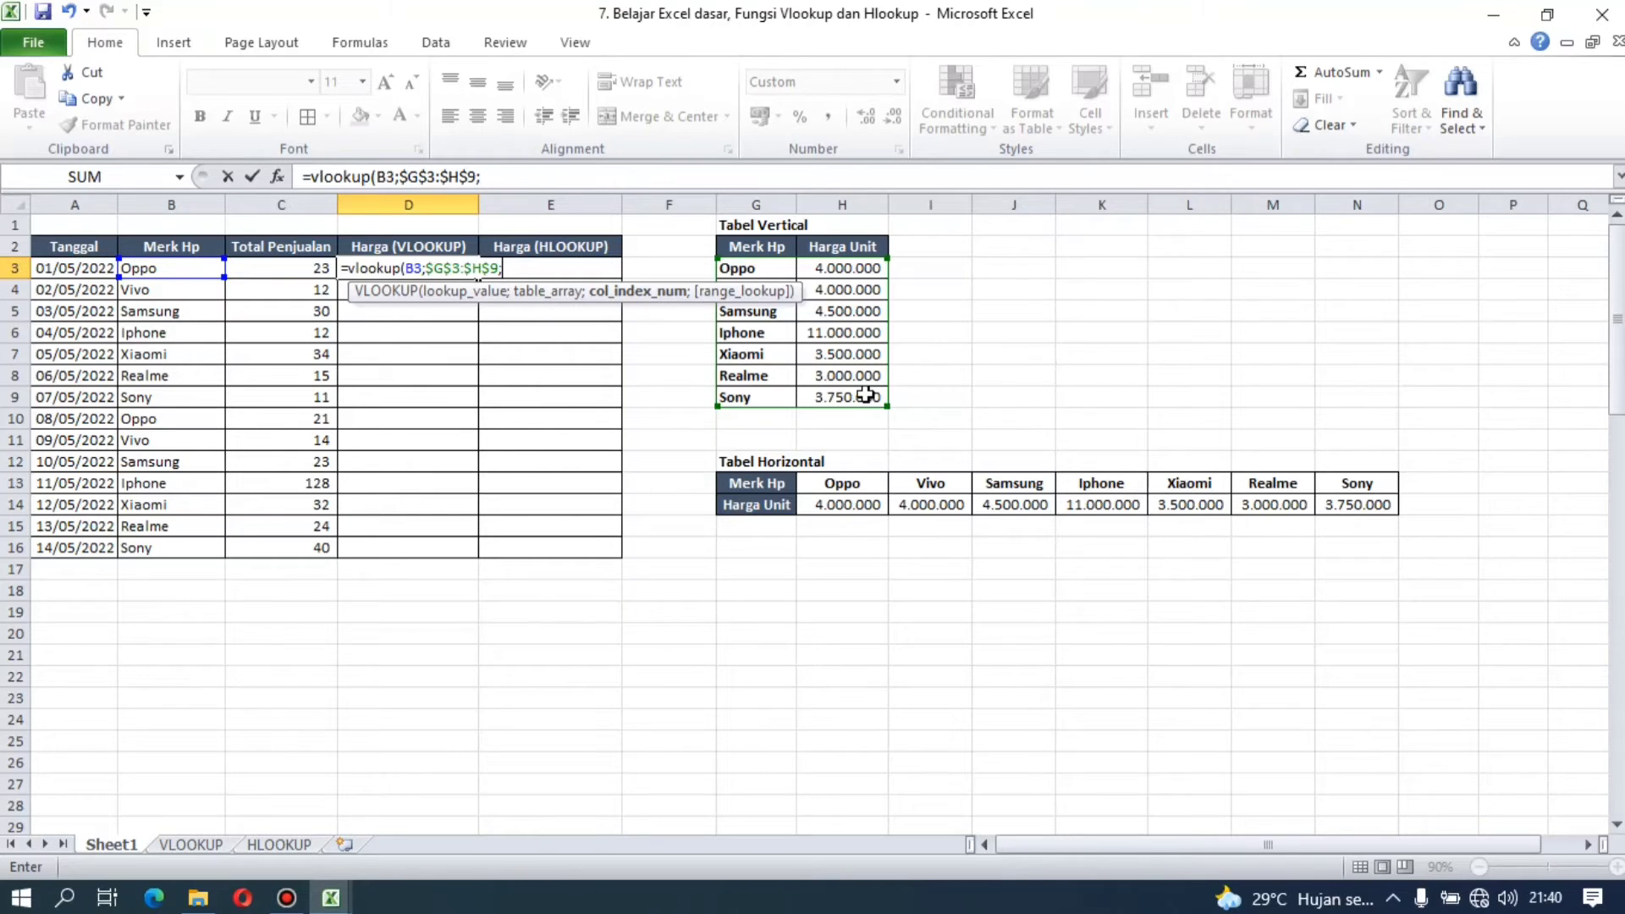
Step: Complete the D3 formula with column index 2 and FALSE for exact match, and check its result against Oppo's unit price in H3
{"action": "type", "text": "2;"}
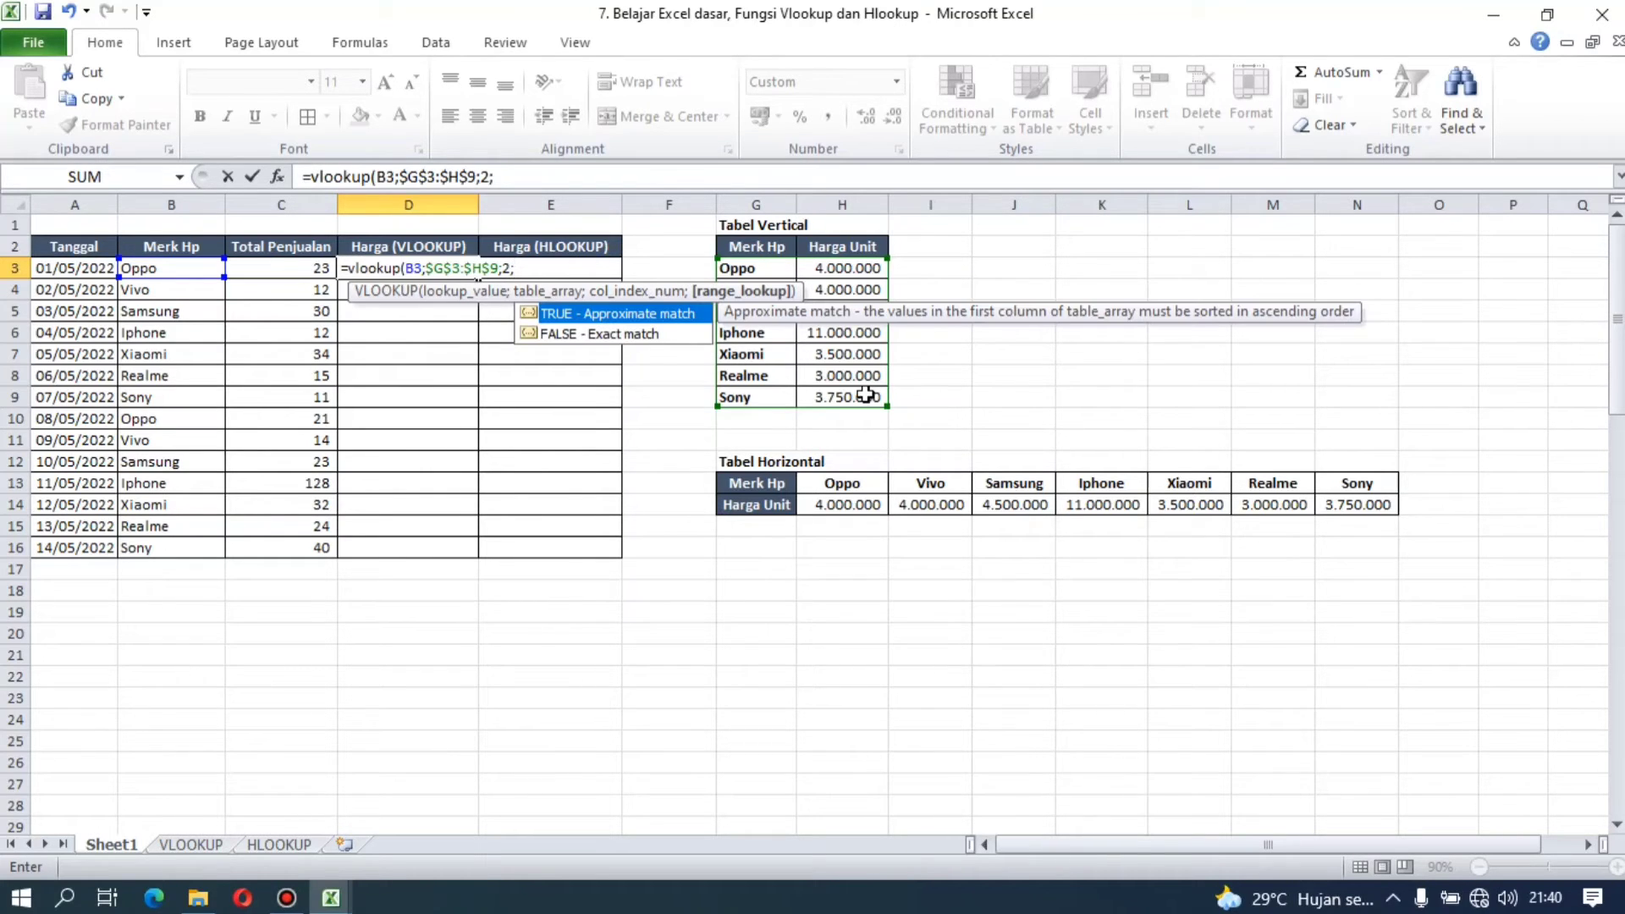
{"action": "double_click", "coordinate": [668, 334]}
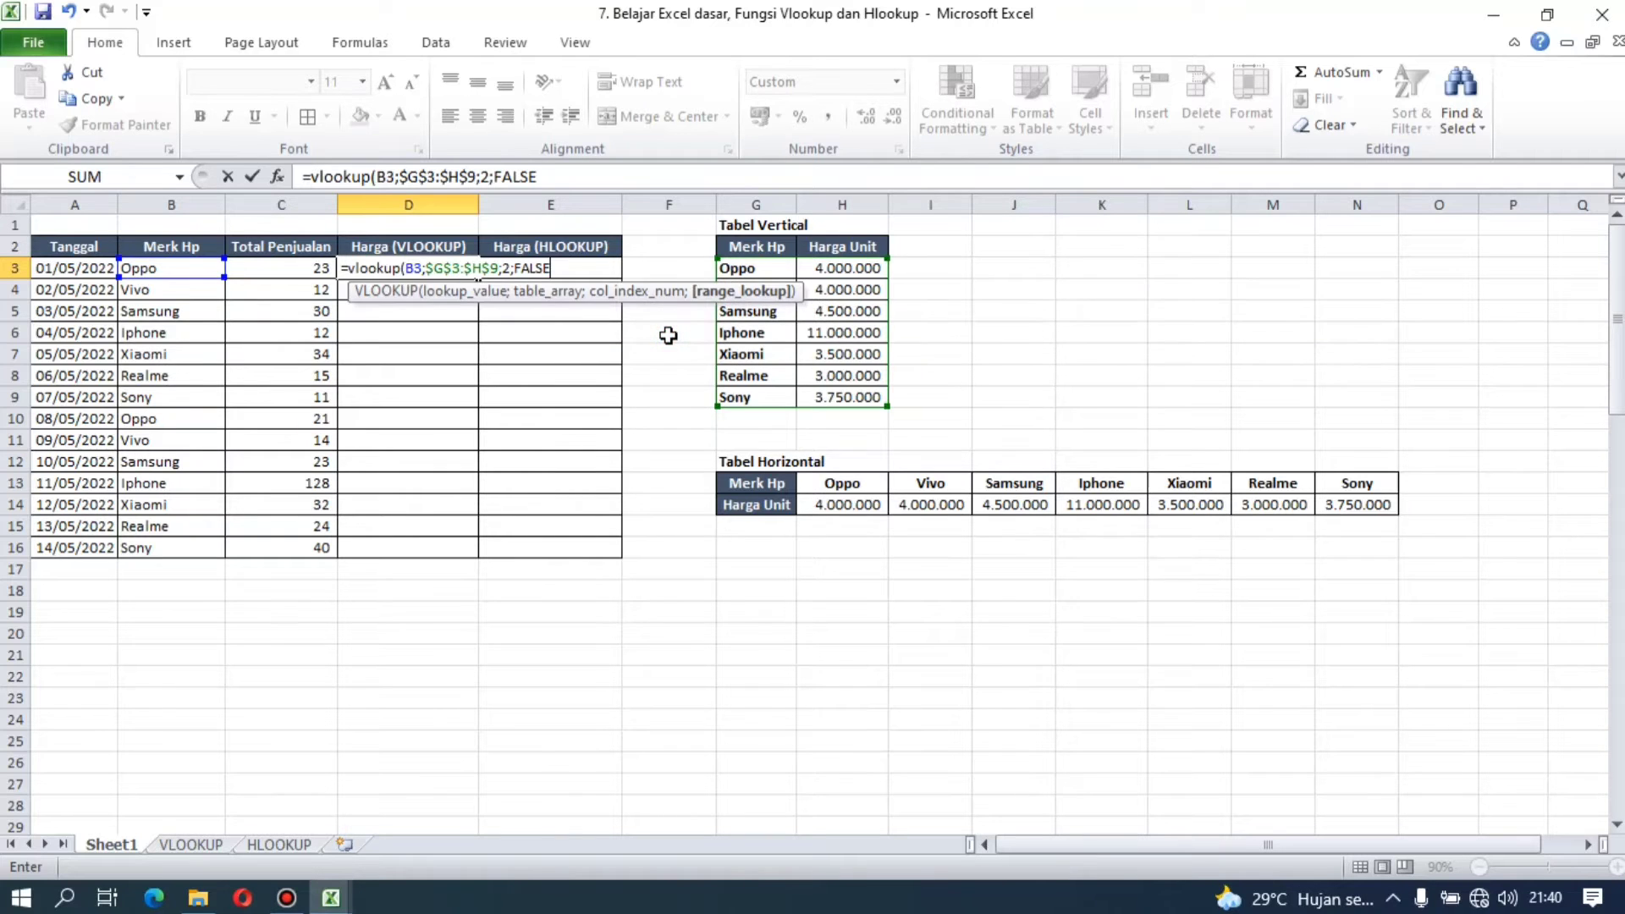
{"action": "type", "text": ")"}
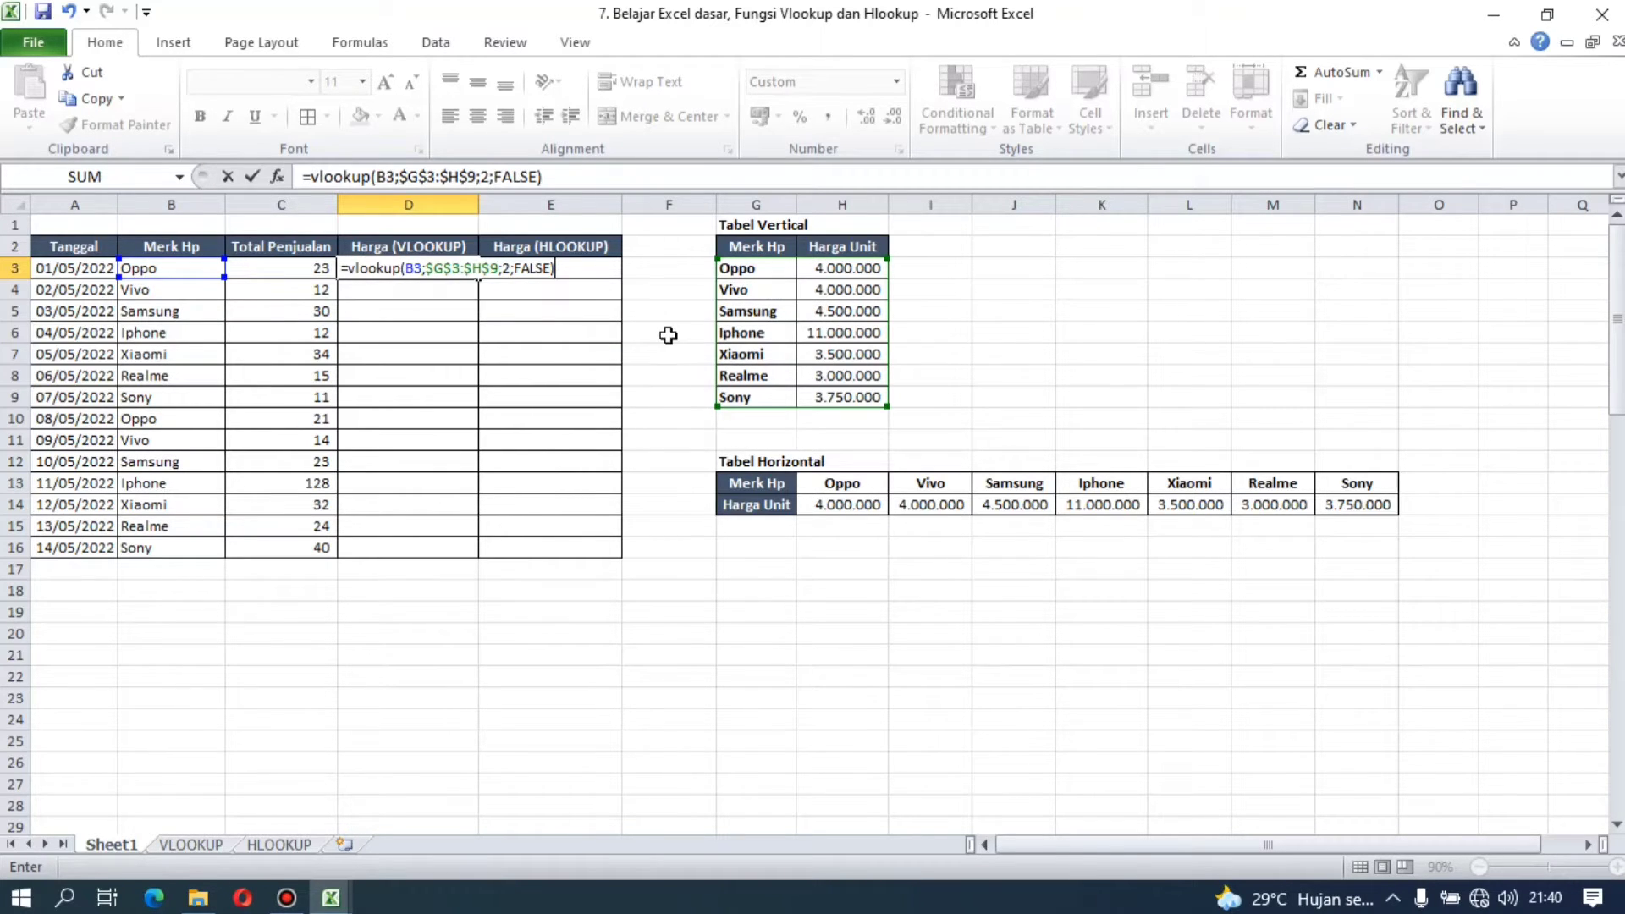
{"action": "key", "text": "Return"}
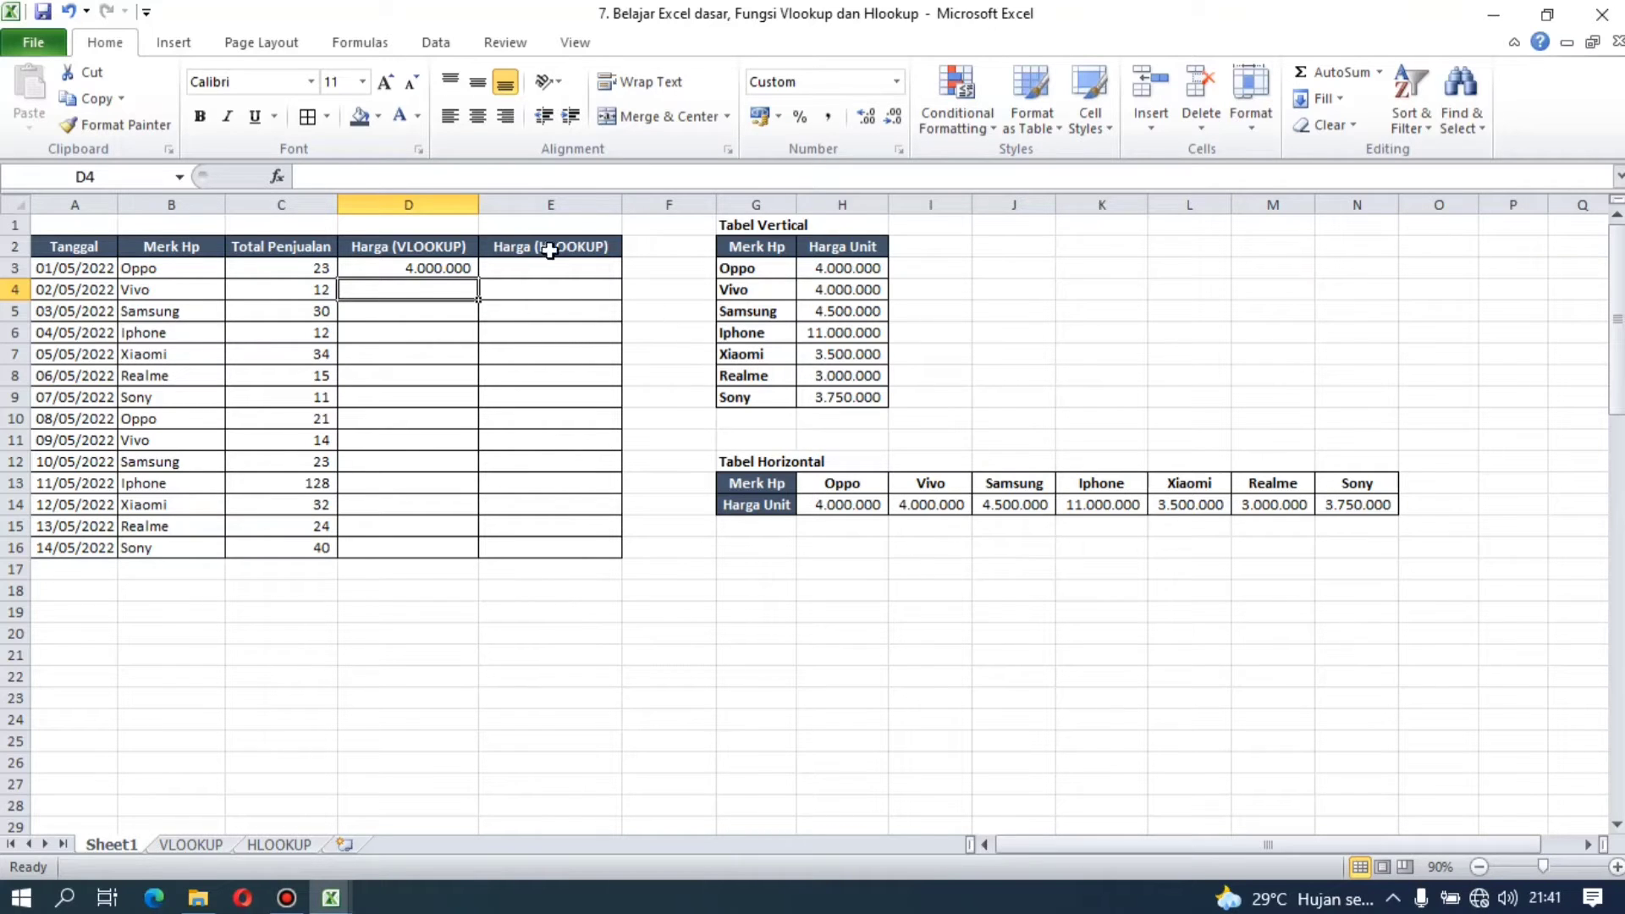
{"action": "left_click", "coordinate": [418, 268]}
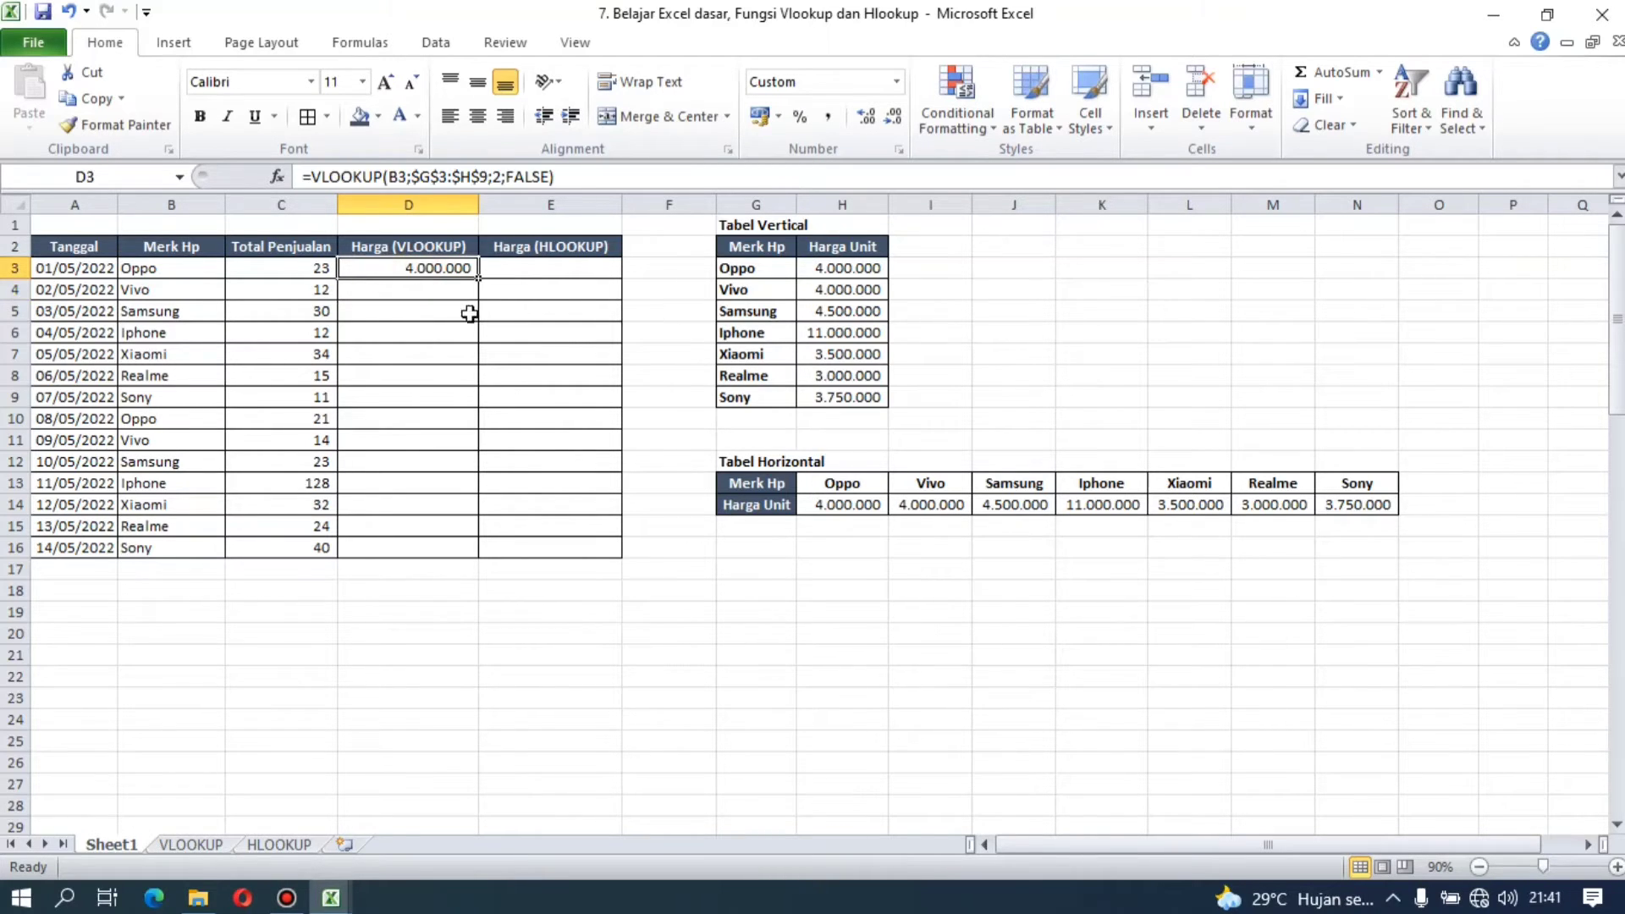
{"action": "left_click", "coordinate": [845, 270]}
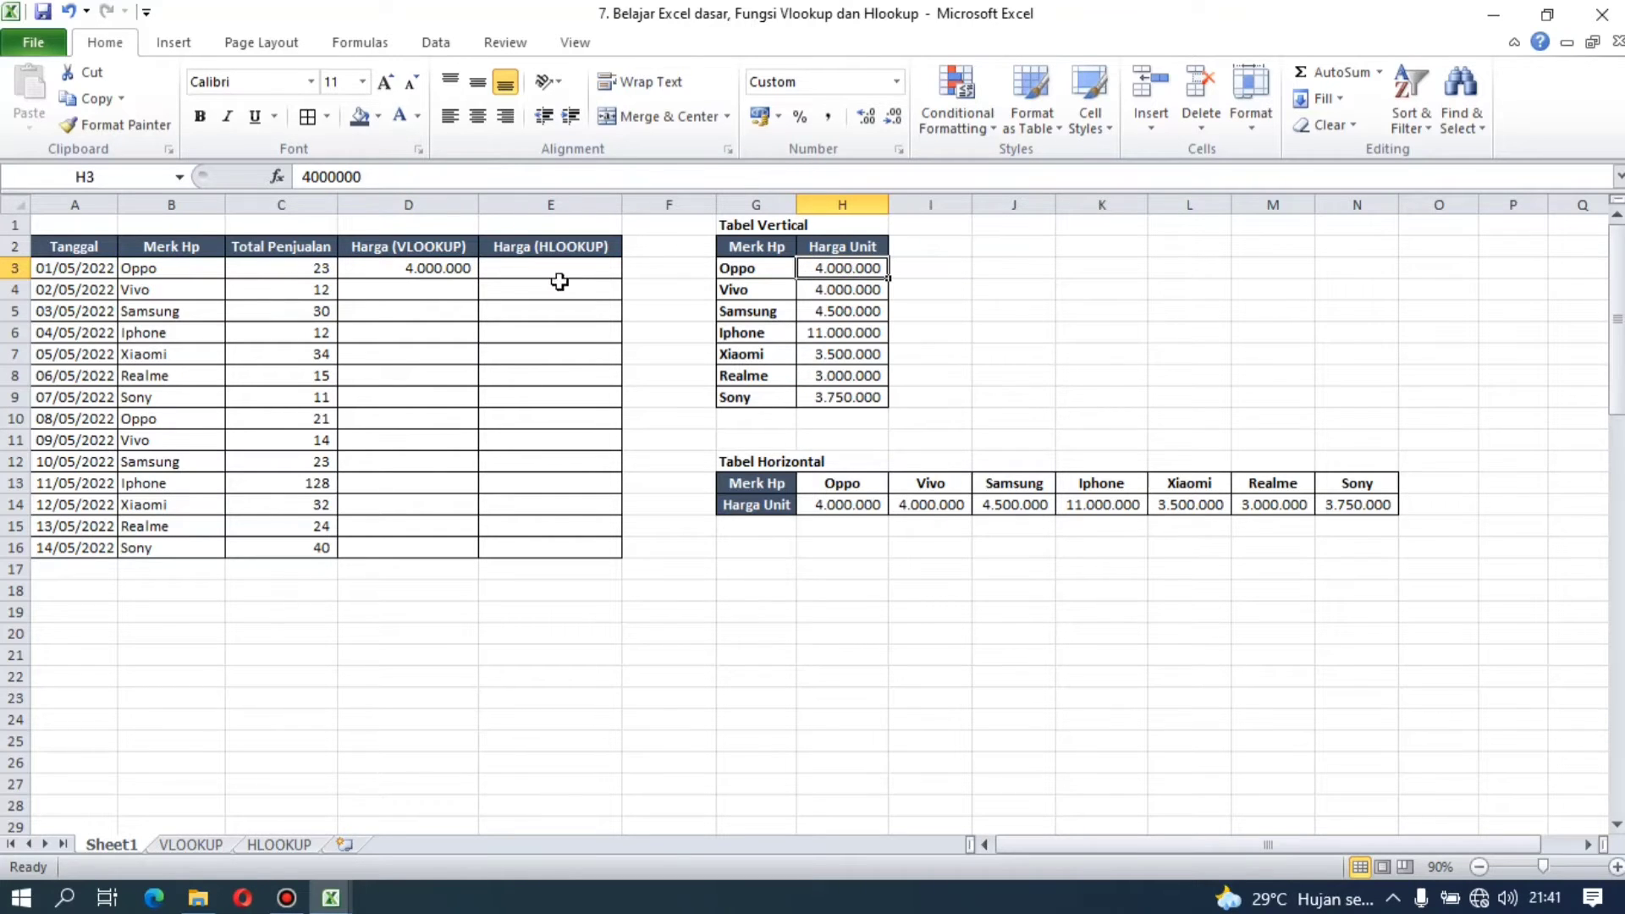
Step: Fill the VLOOKUP formula from D3 down through D16 and check the copied formula in D5
{"action": "left_click", "coordinate": [465, 268]}
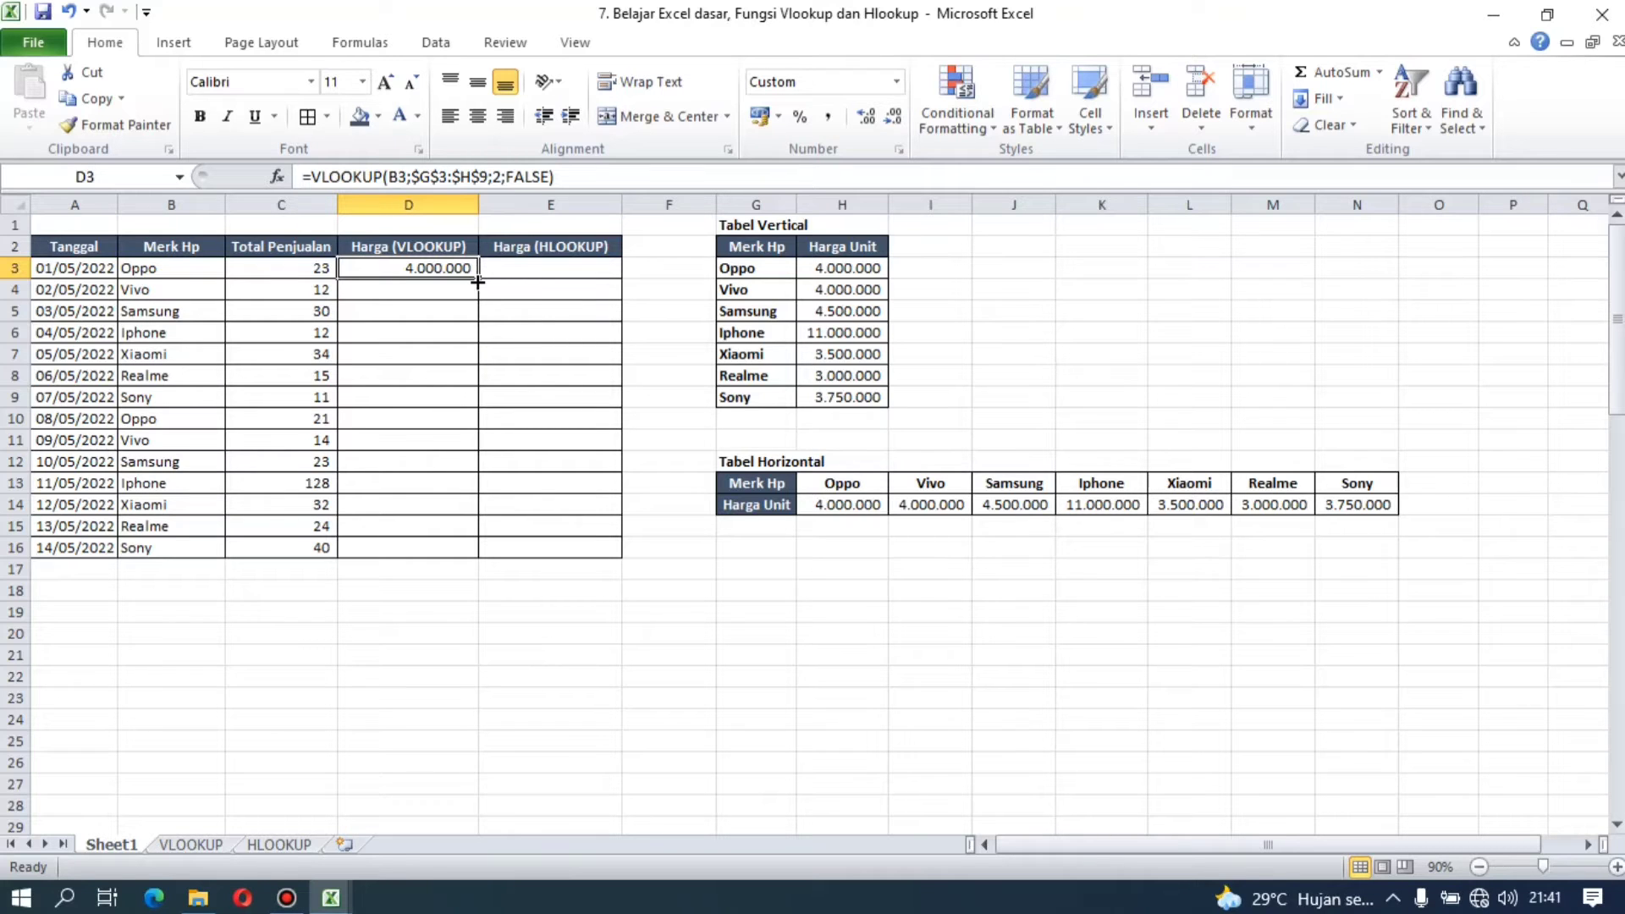
{"action": "left_click_drag", "start_coordinate": [477, 282], "coordinate": [470, 548]}
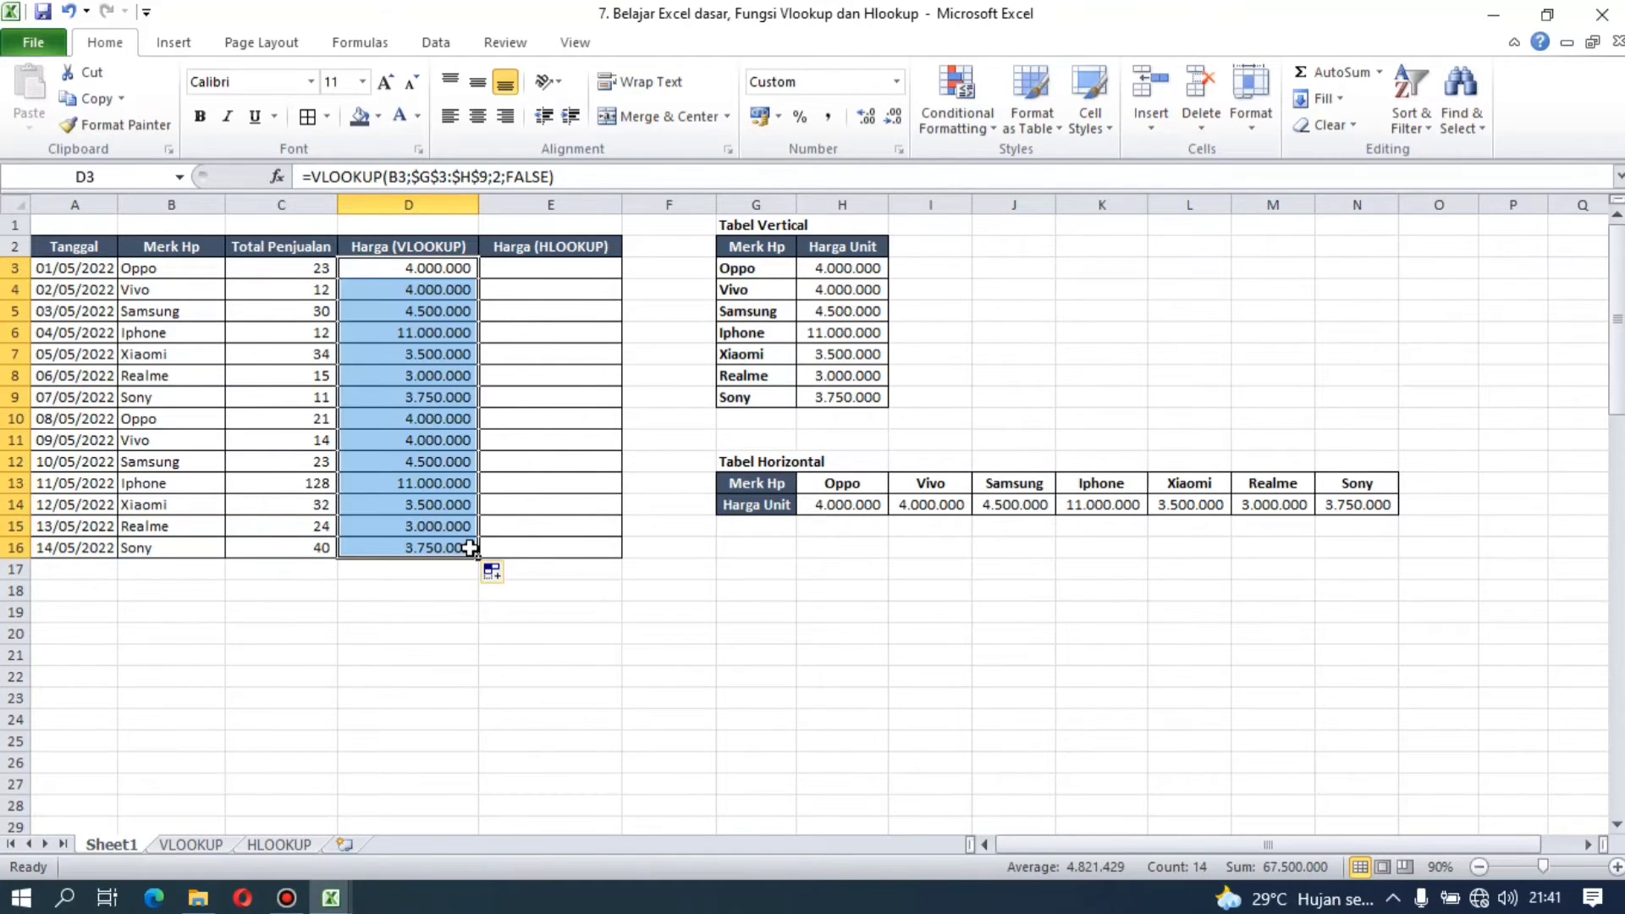
{"action": "key", "text": "ctrl+z"}
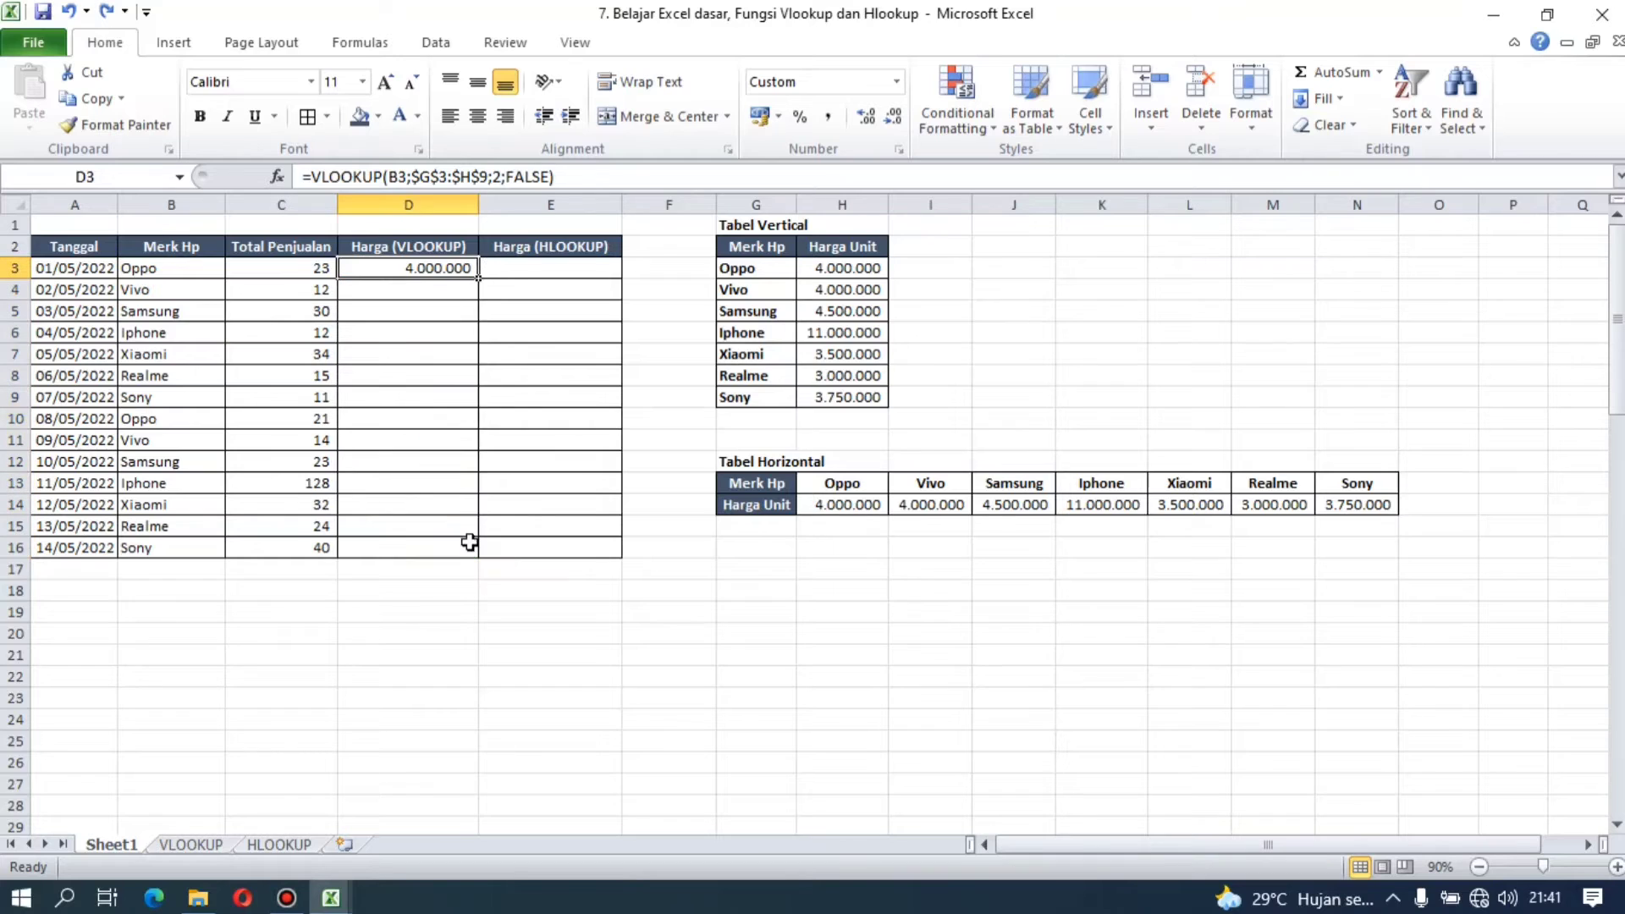
{"action": "double_click", "coordinate": [480, 278]}
{"action": "left_click", "coordinate": [419, 309]}
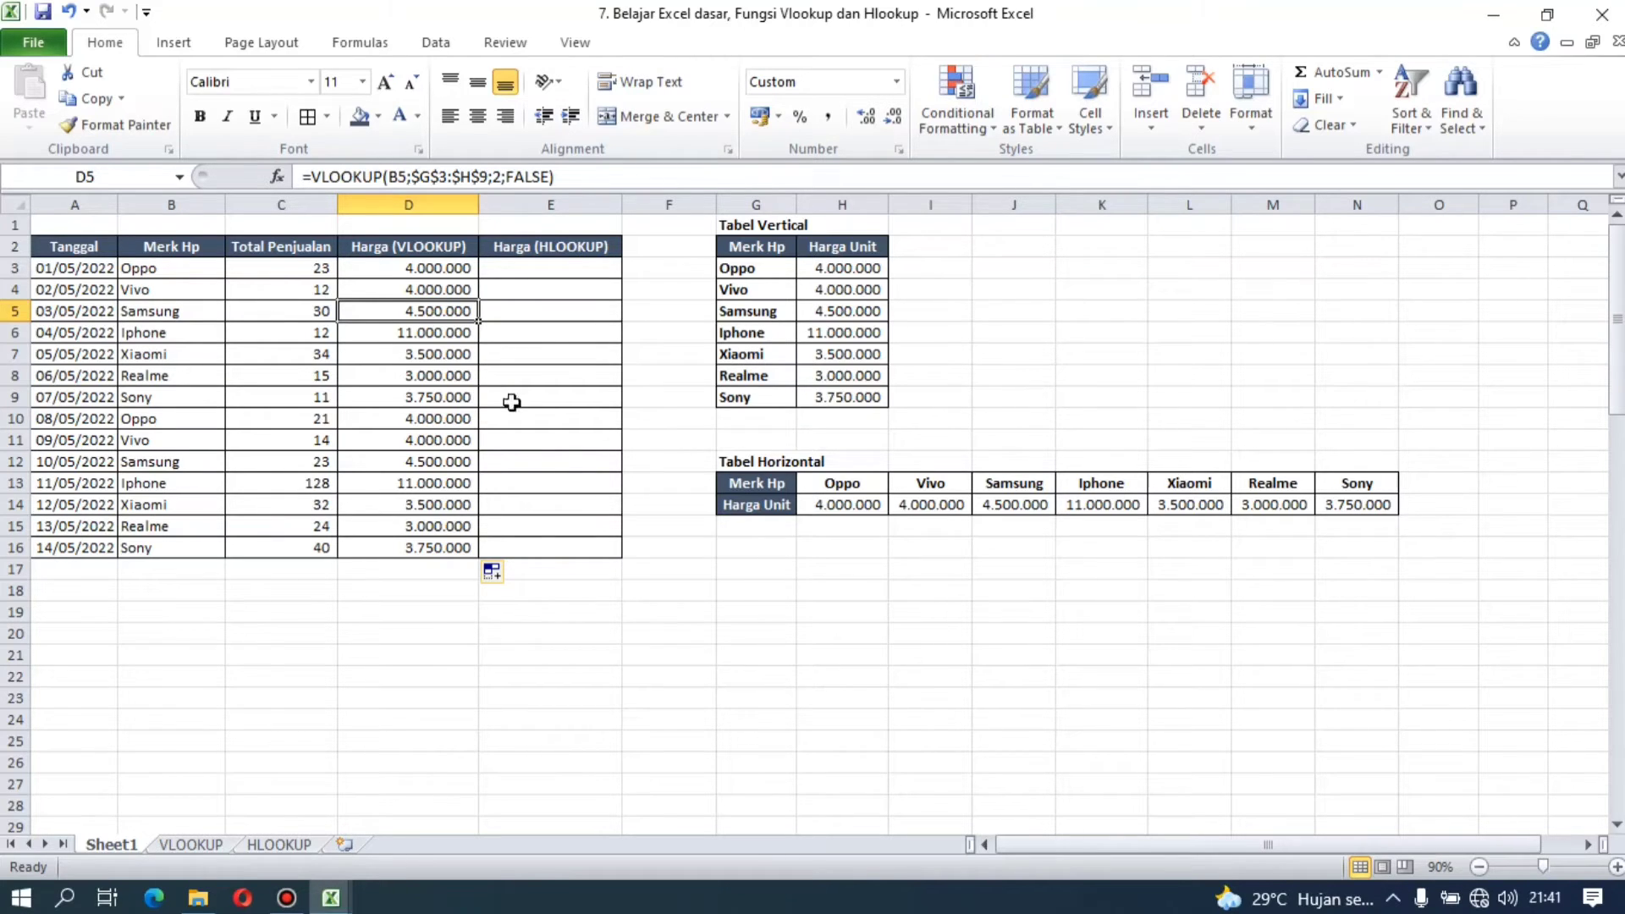
{"action": "left_click", "coordinate": [673, 461]}
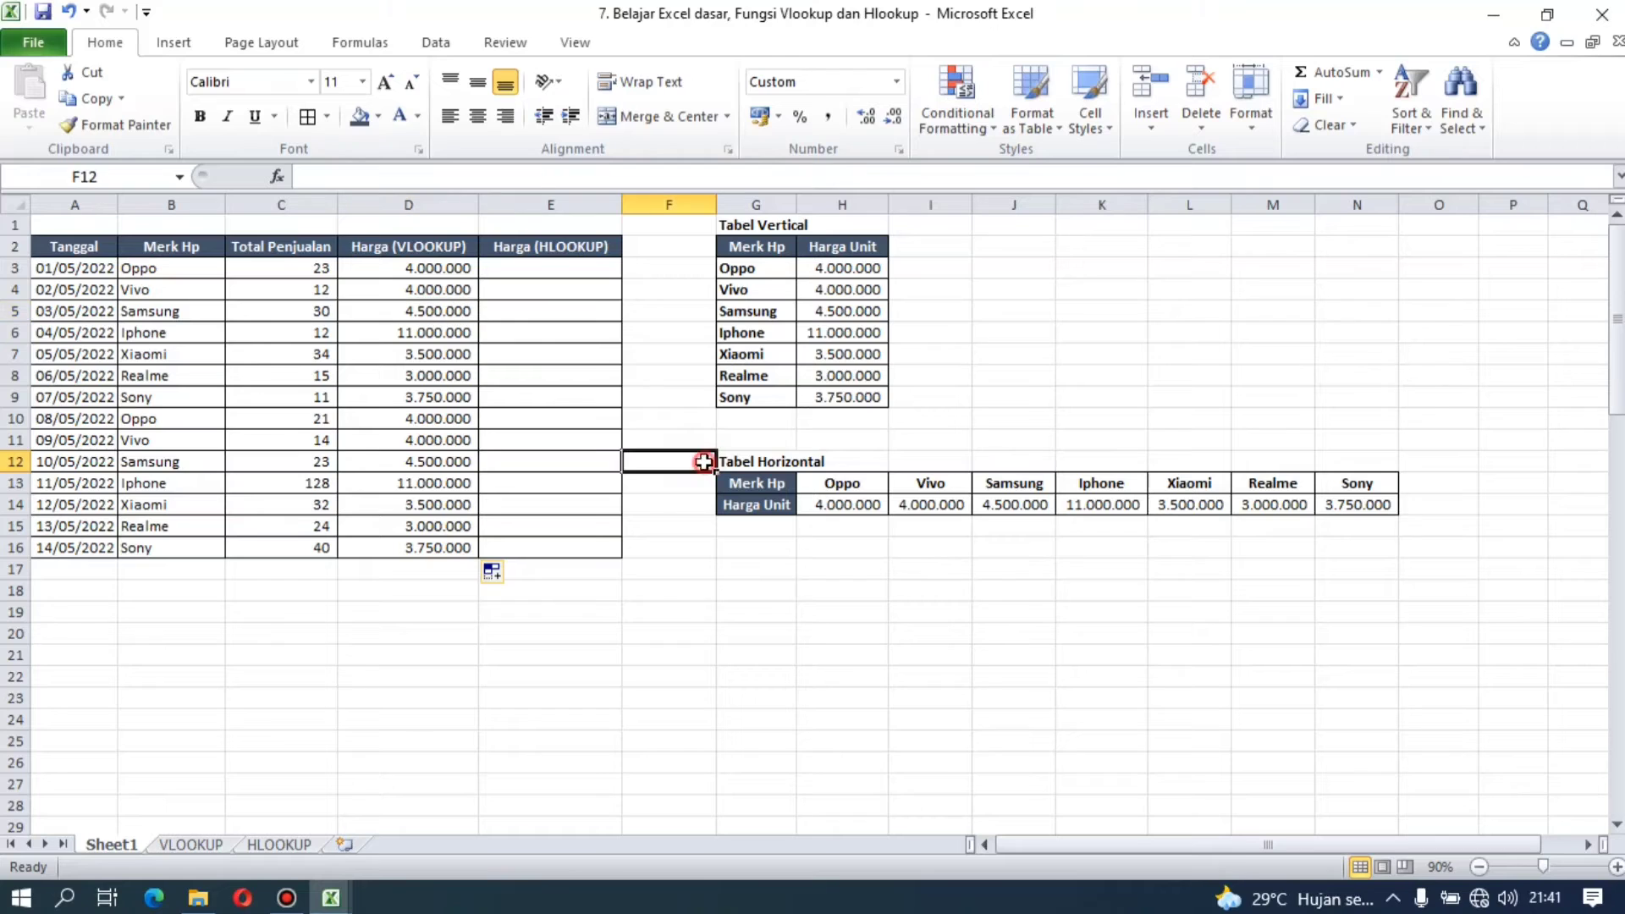
{"action": "left_click", "coordinate": [804, 441]}
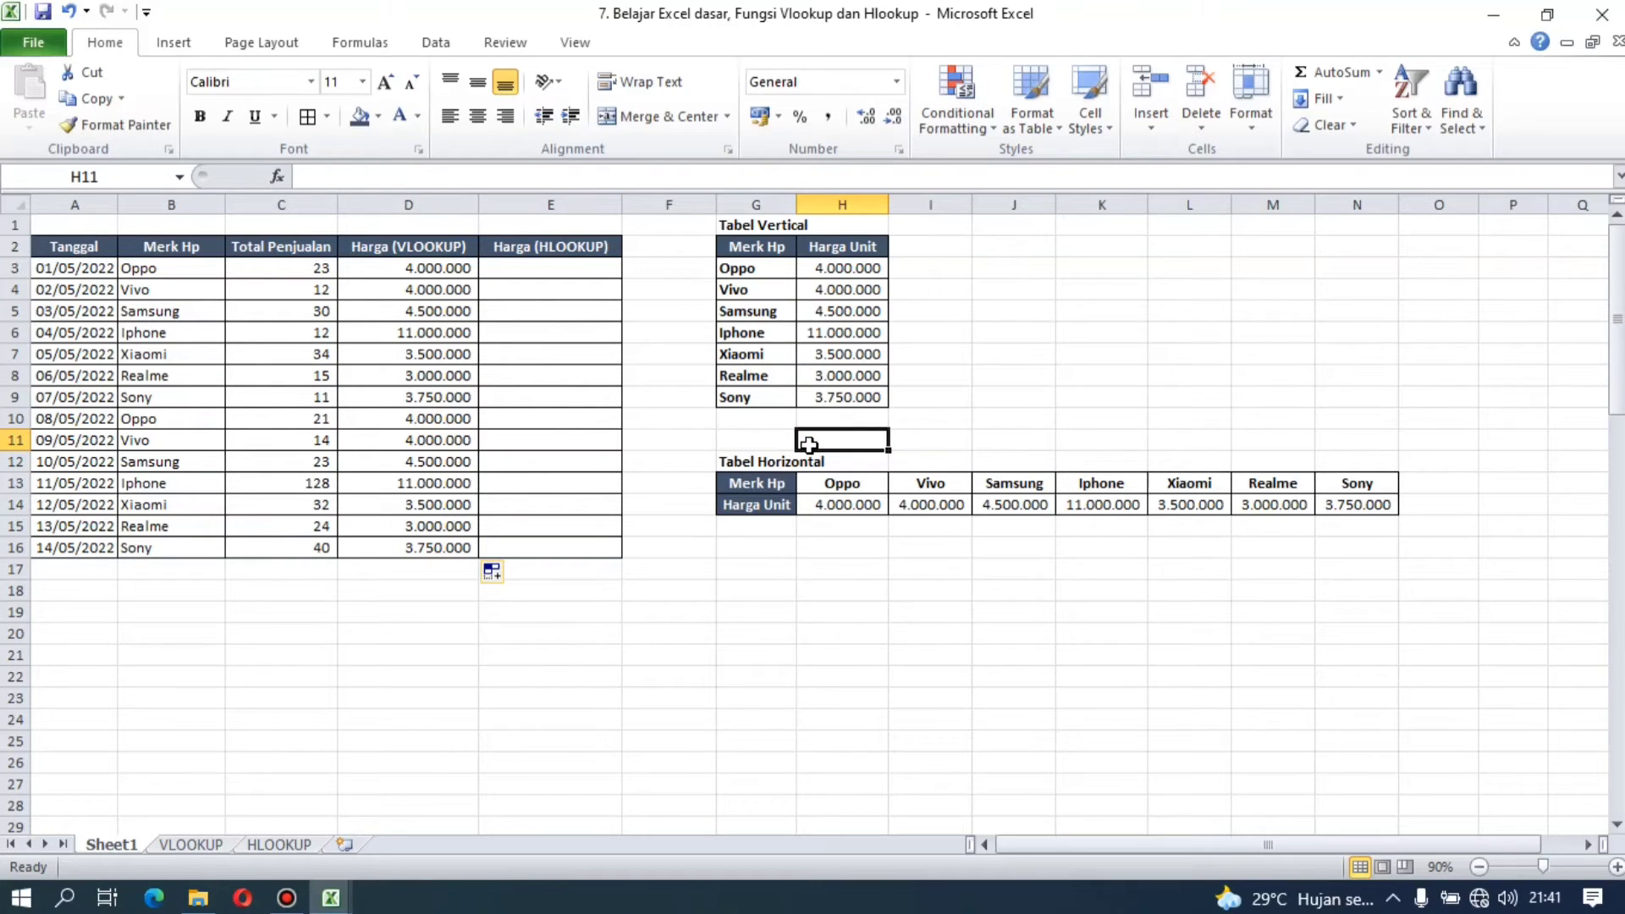
{"action": "left_click", "coordinate": [745, 469]}
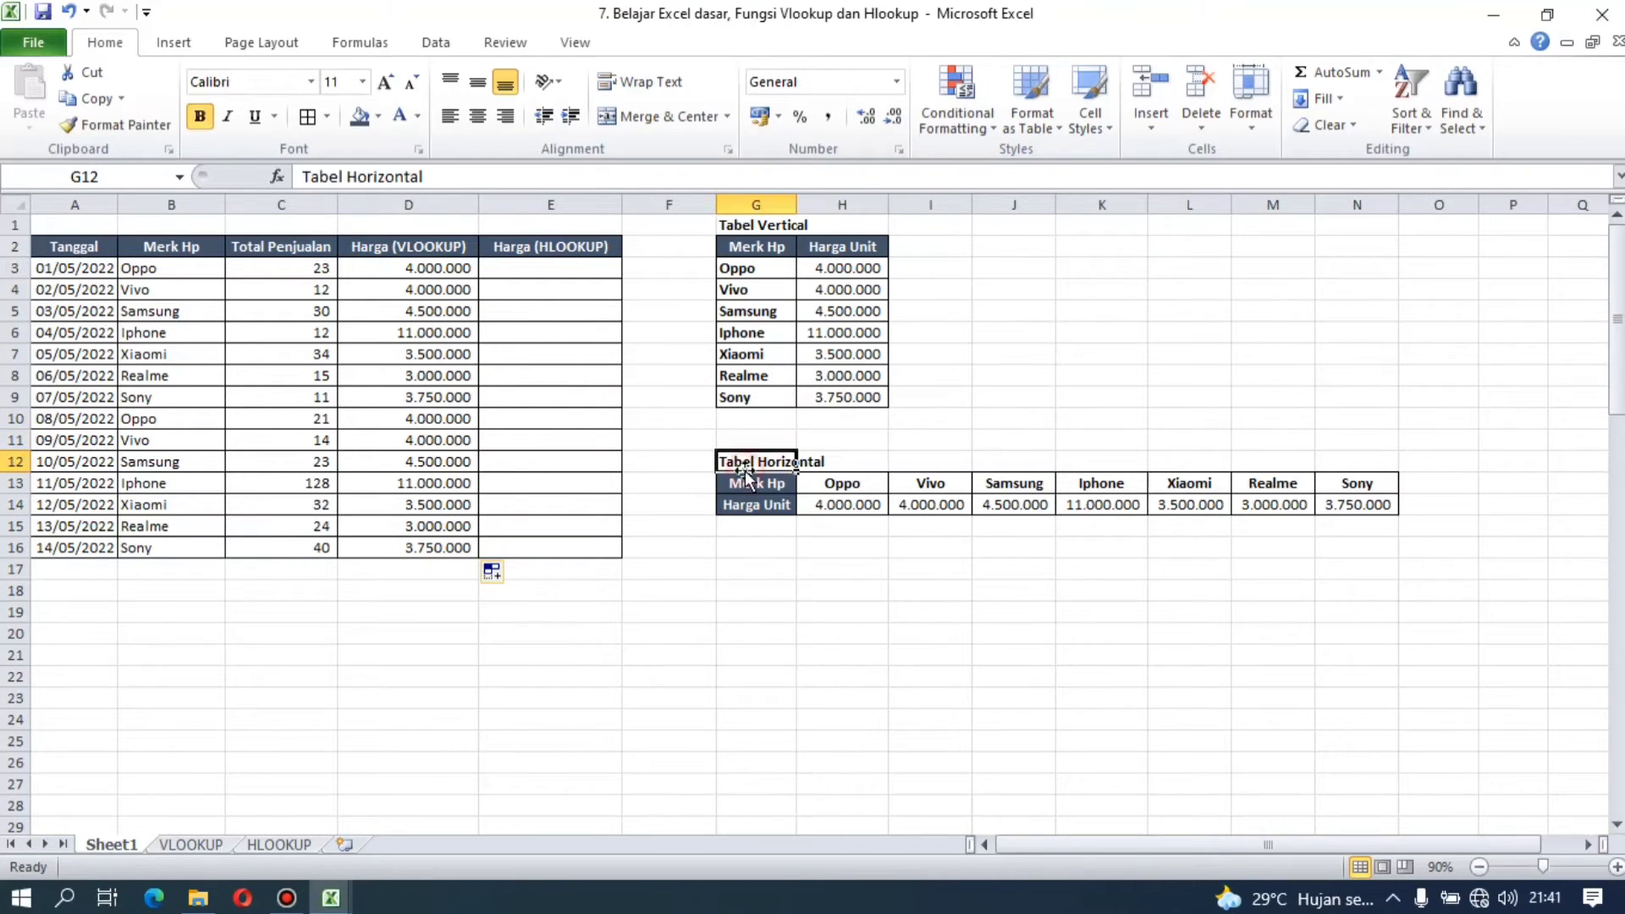
{"action": "left_click", "coordinate": [595, 267]}
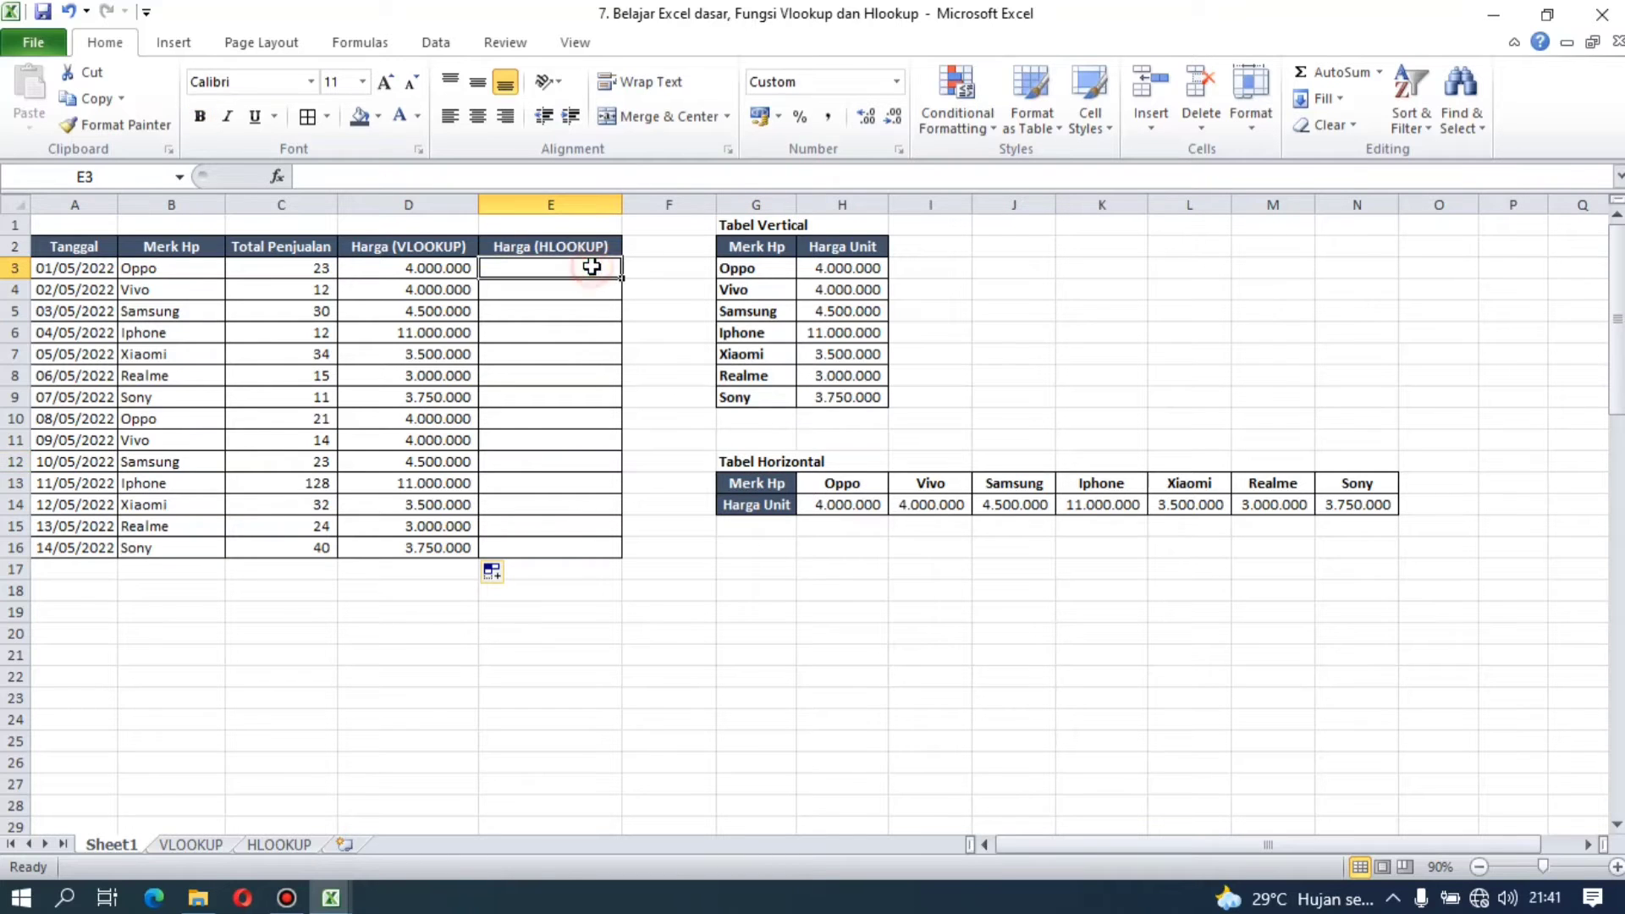
{"action": "type", "text": "=hl"}
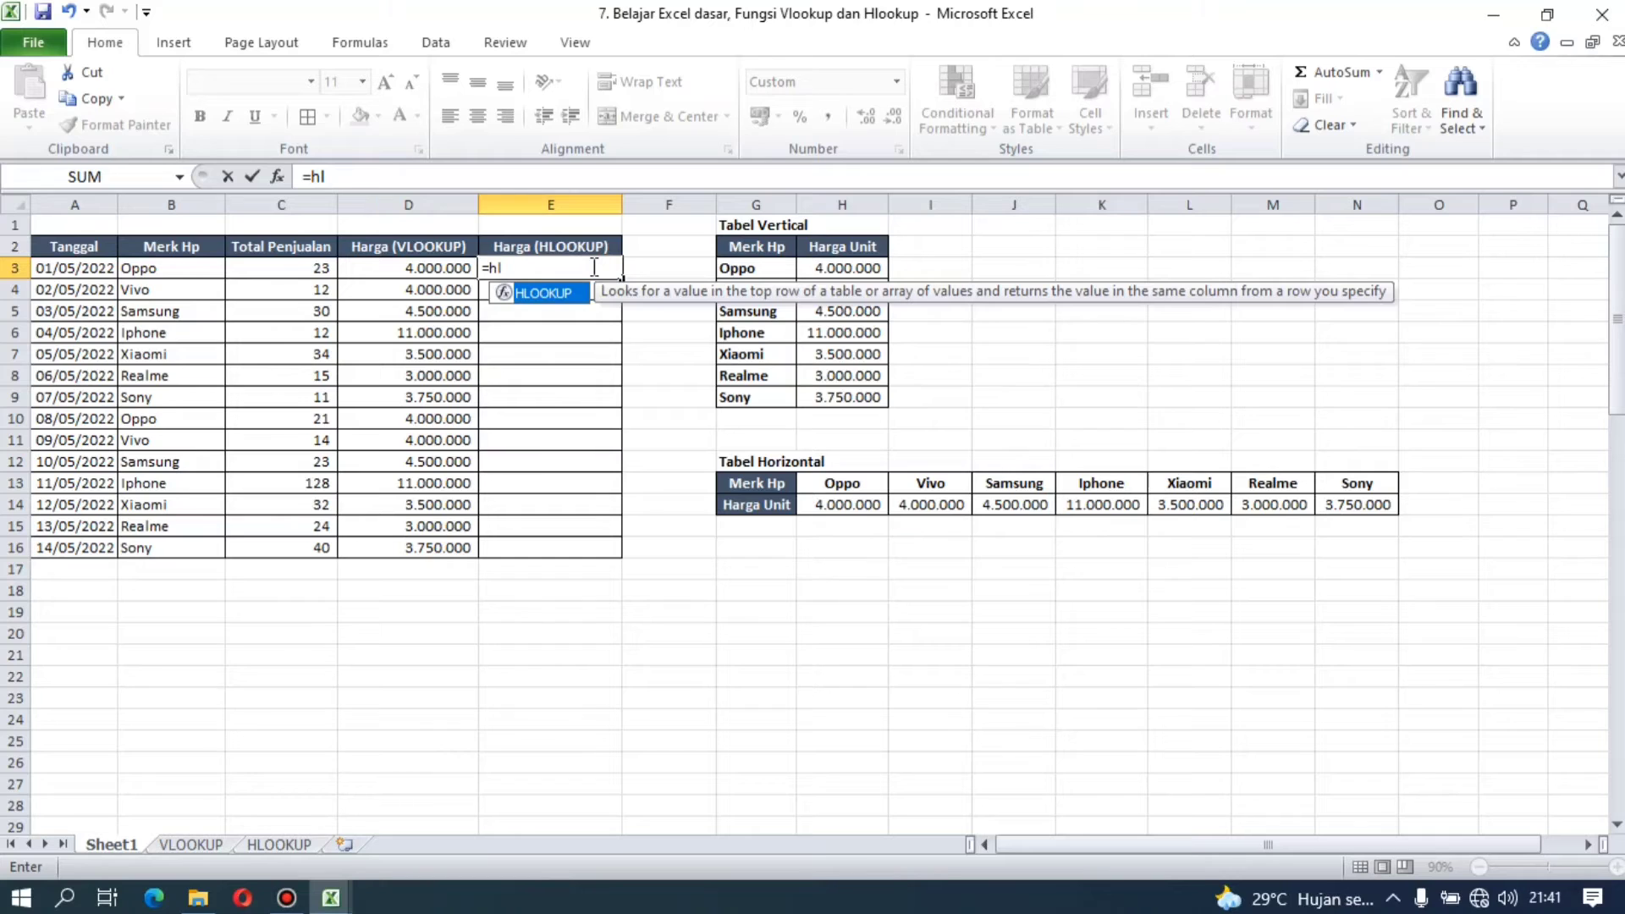
{"action": "type", "text": "ookup("}
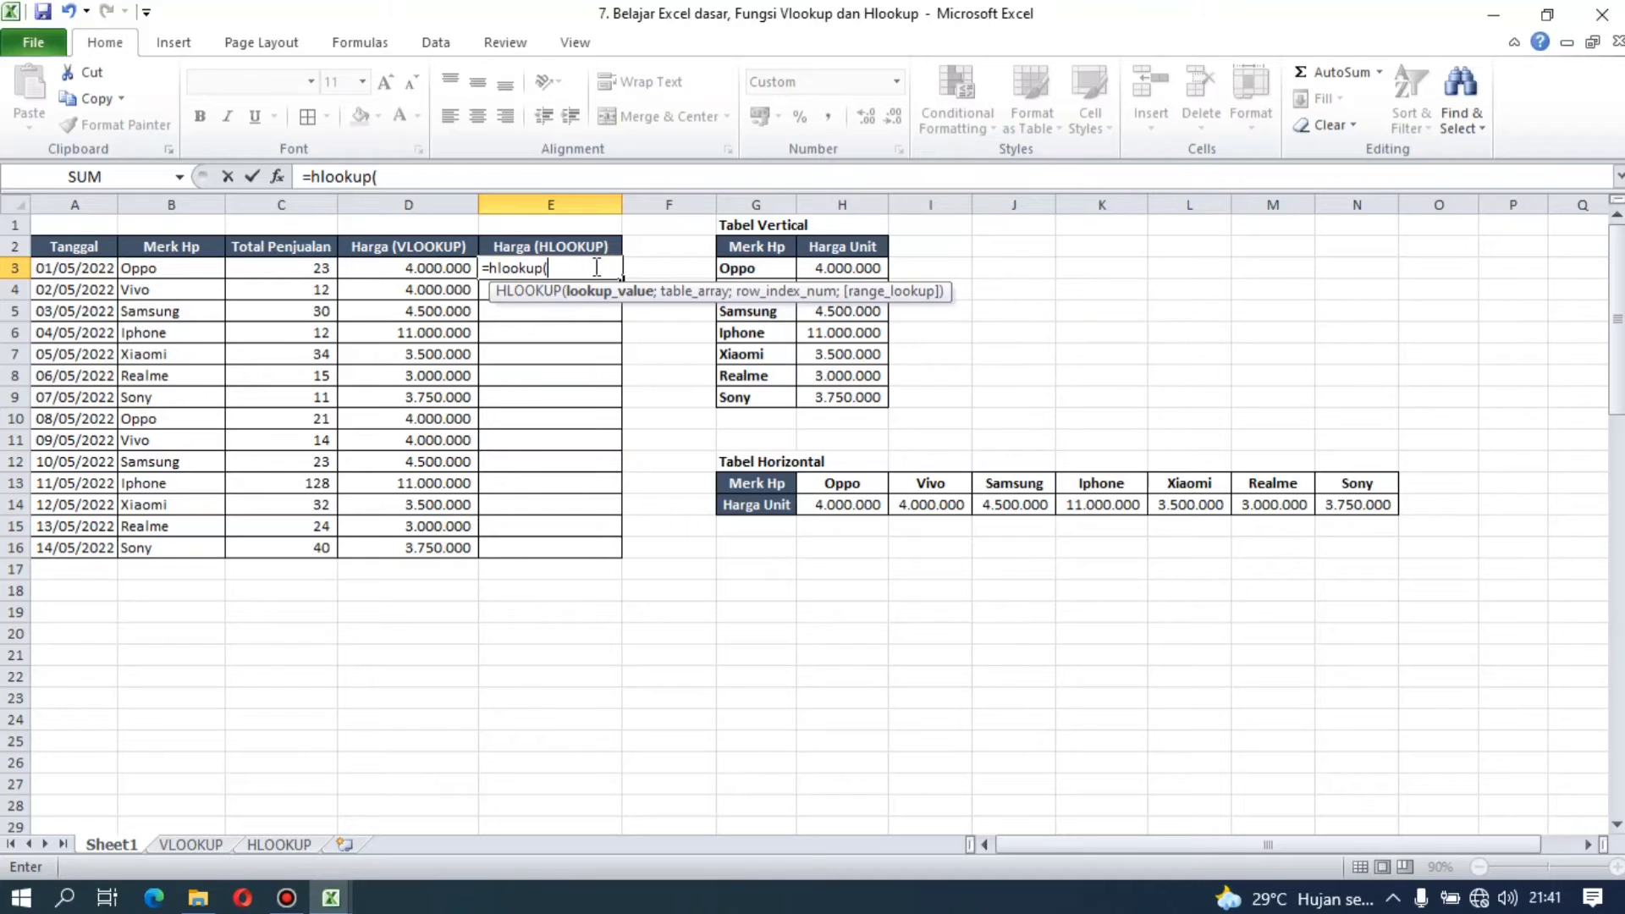
{"action": "left_click", "coordinate": [838, 465]}
{"action": "left_click", "coordinate": [839, 487]}
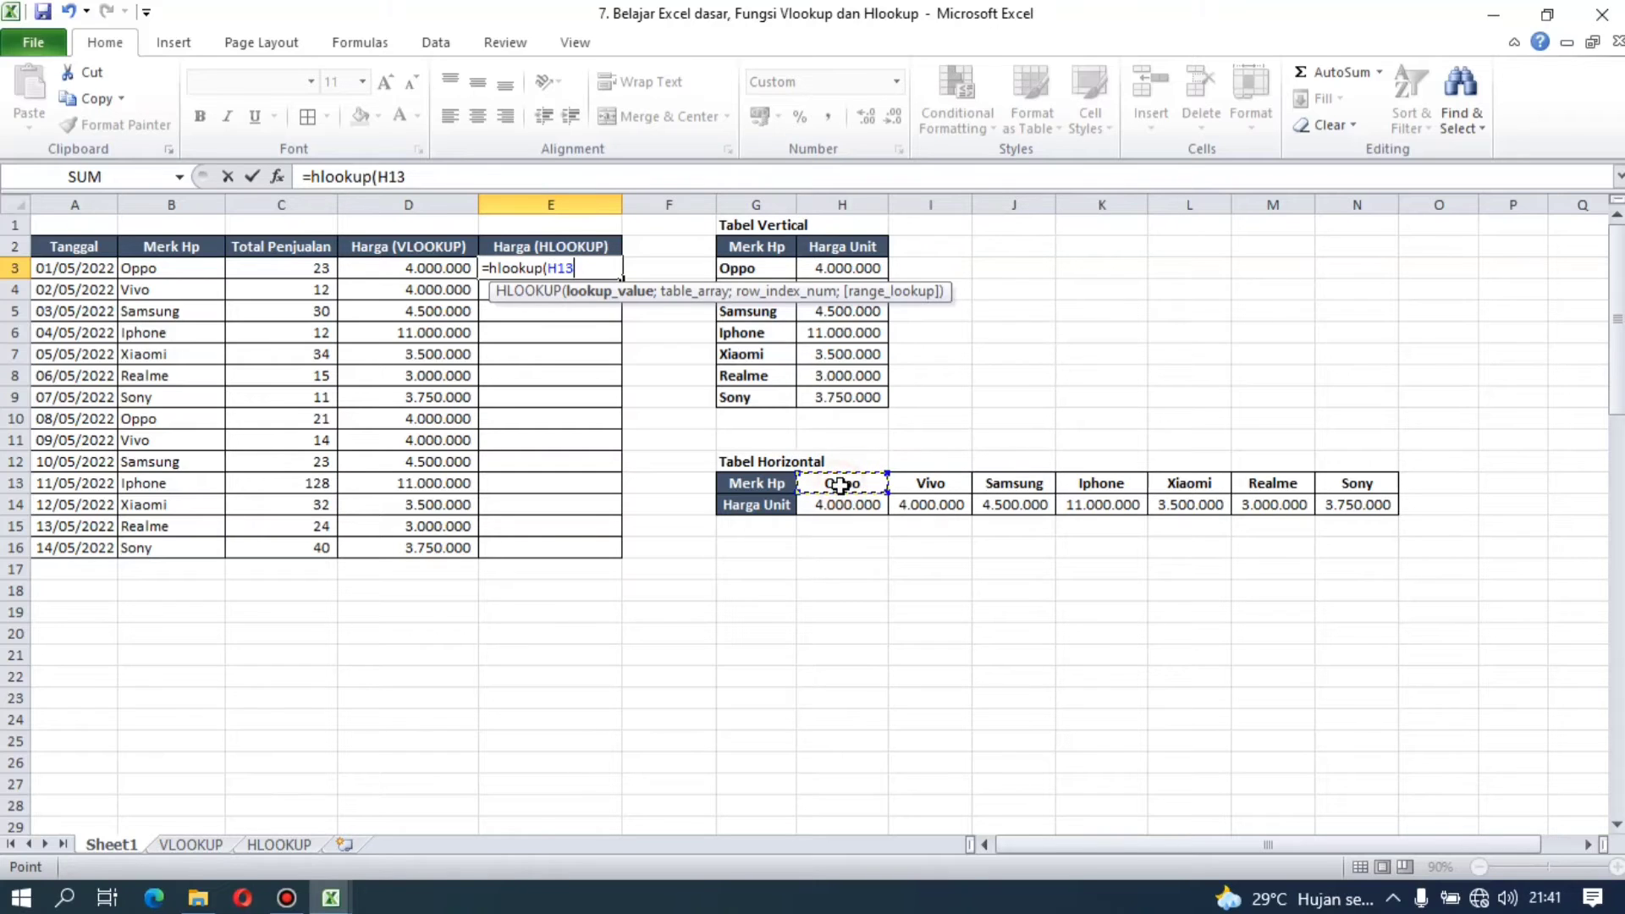
{"action": "left_click_drag", "start_coordinate": [840, 486], "coordinate": [1345, 510]}
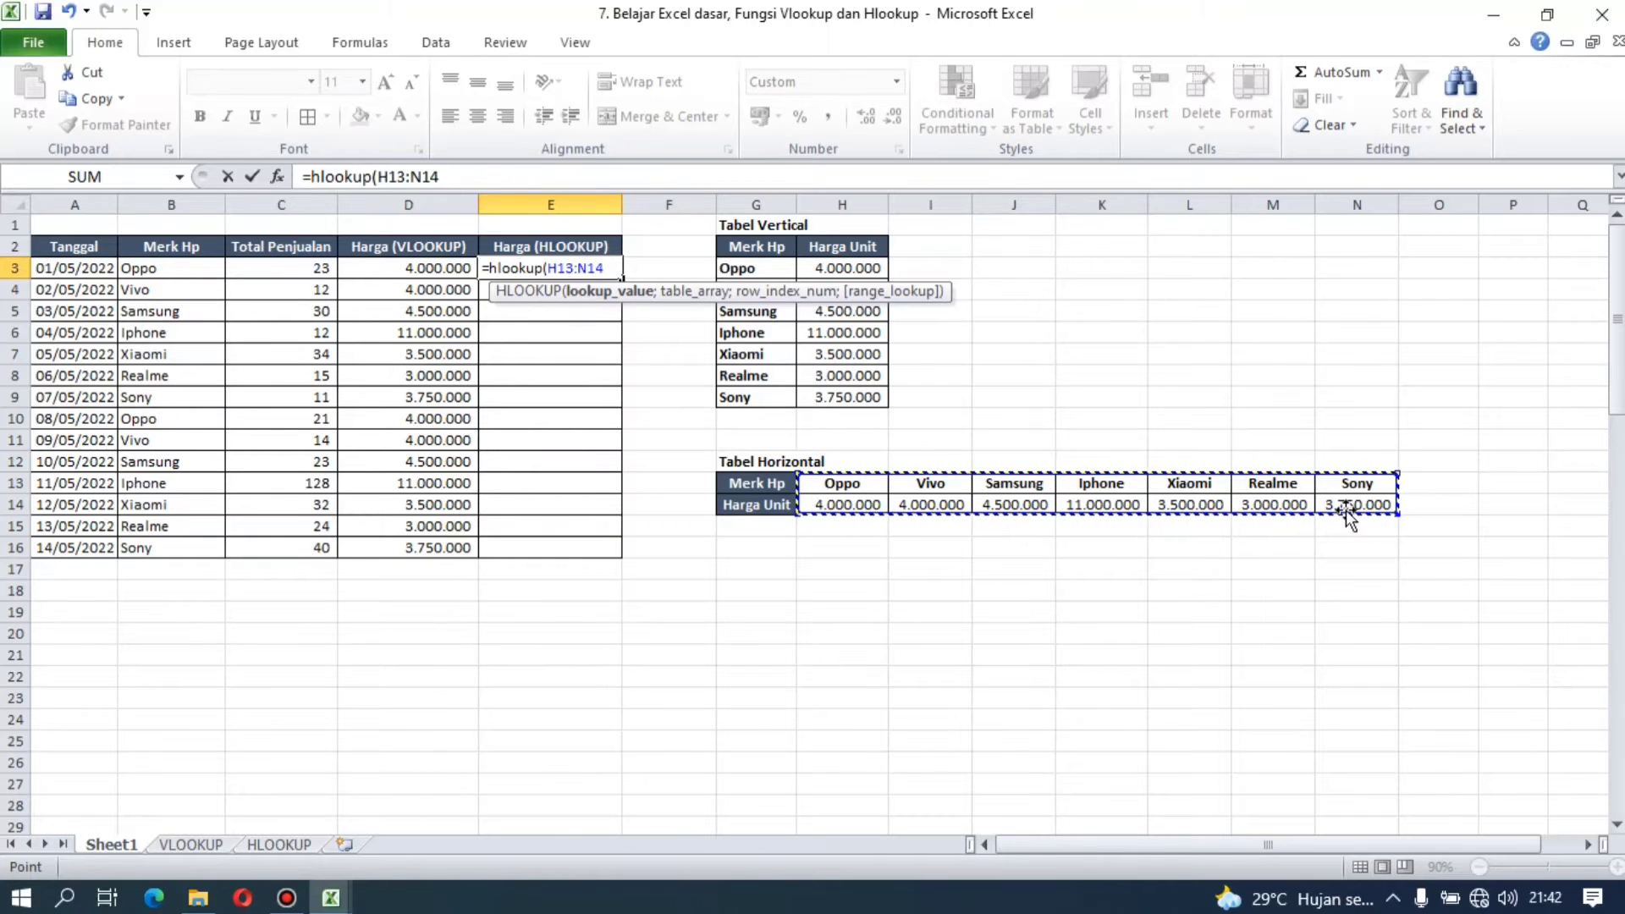
{"action": "key", "text": "Escape"}
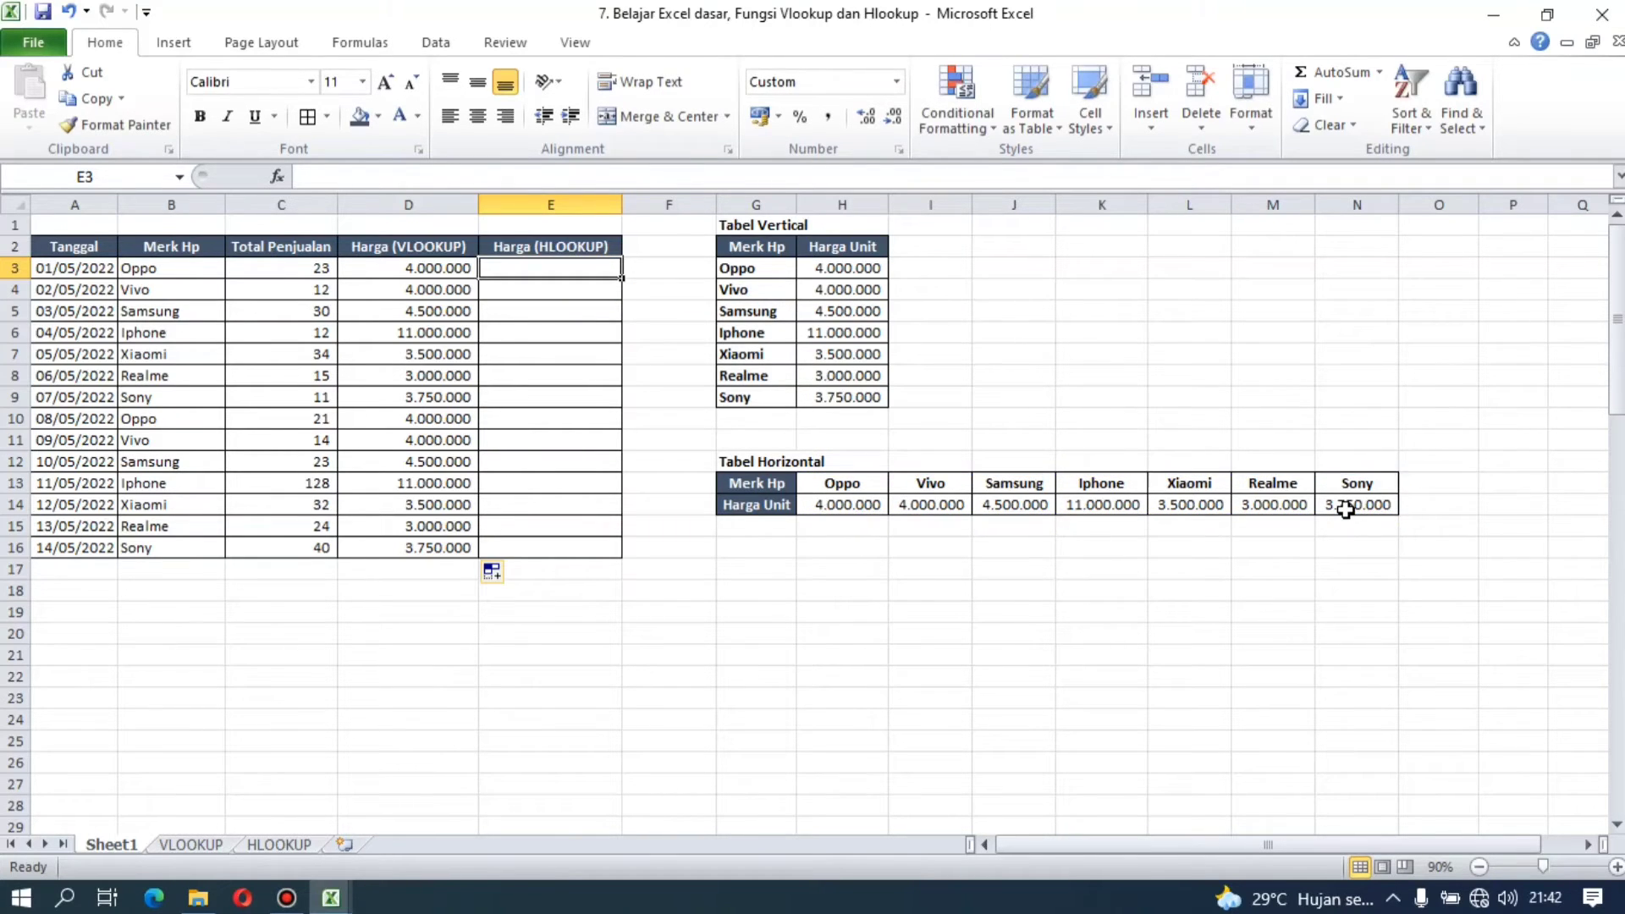
Step: Begin an HLOOKUP formula in E3 under Harga (HLOOKUP) with B3 as the lookup value
{"action": "key", "text": "Up"}
{"action": "key", "text": "Down"}
{"action": "type", "text": "="}
{"action": "type", "text": "="}
{"action": "type", "text": "hl"}
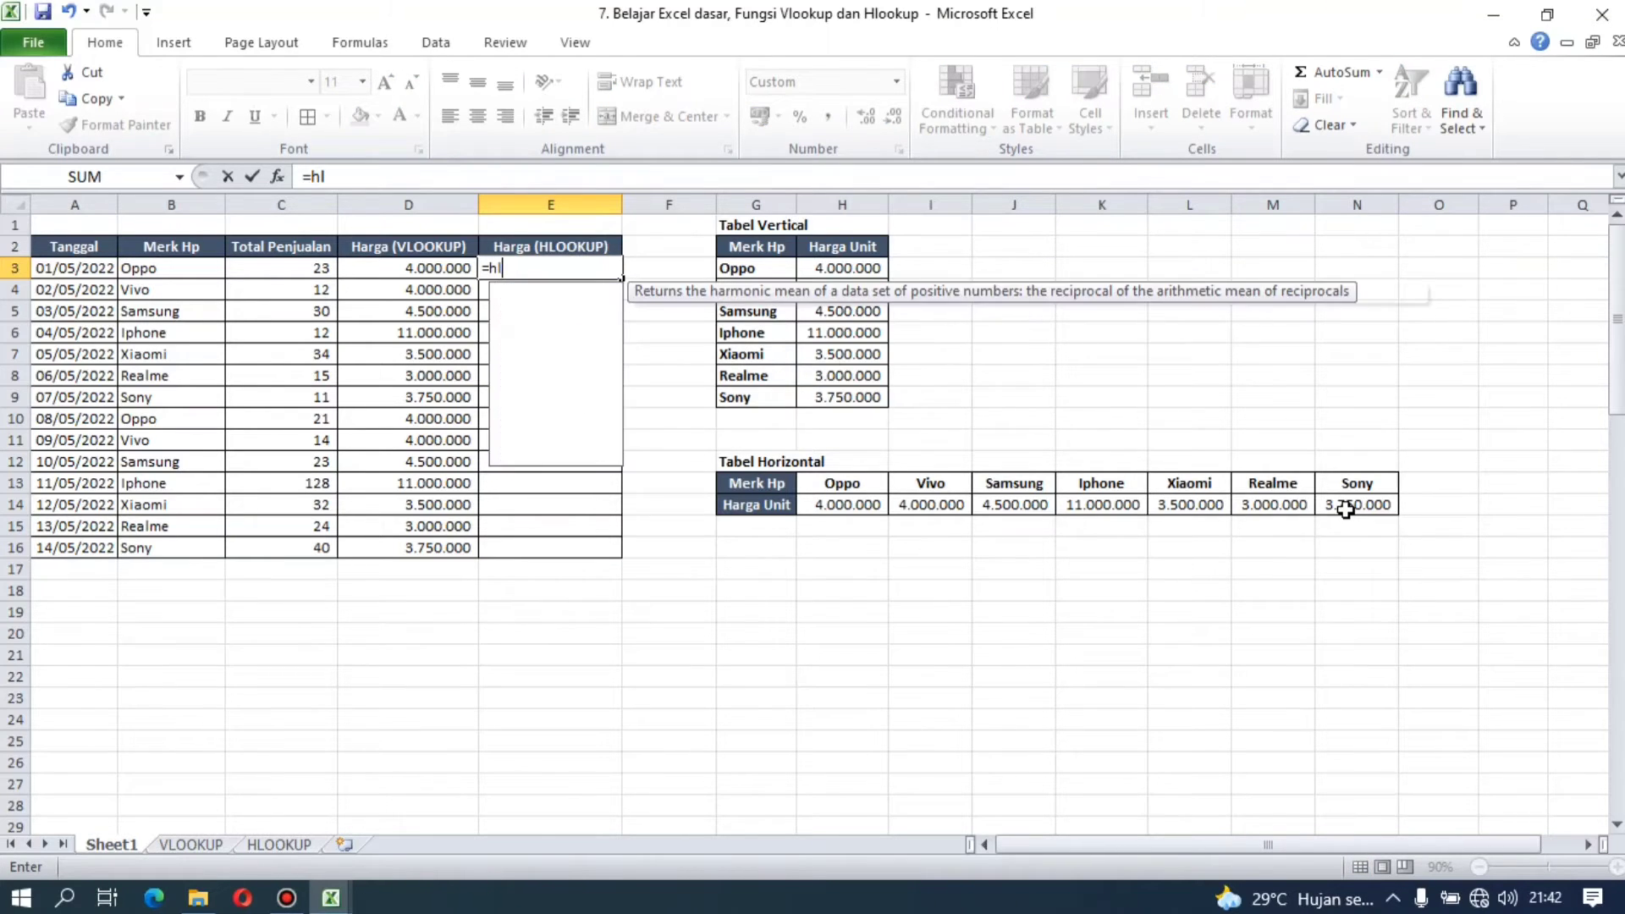
{"action": "key", "text": "Tab"}
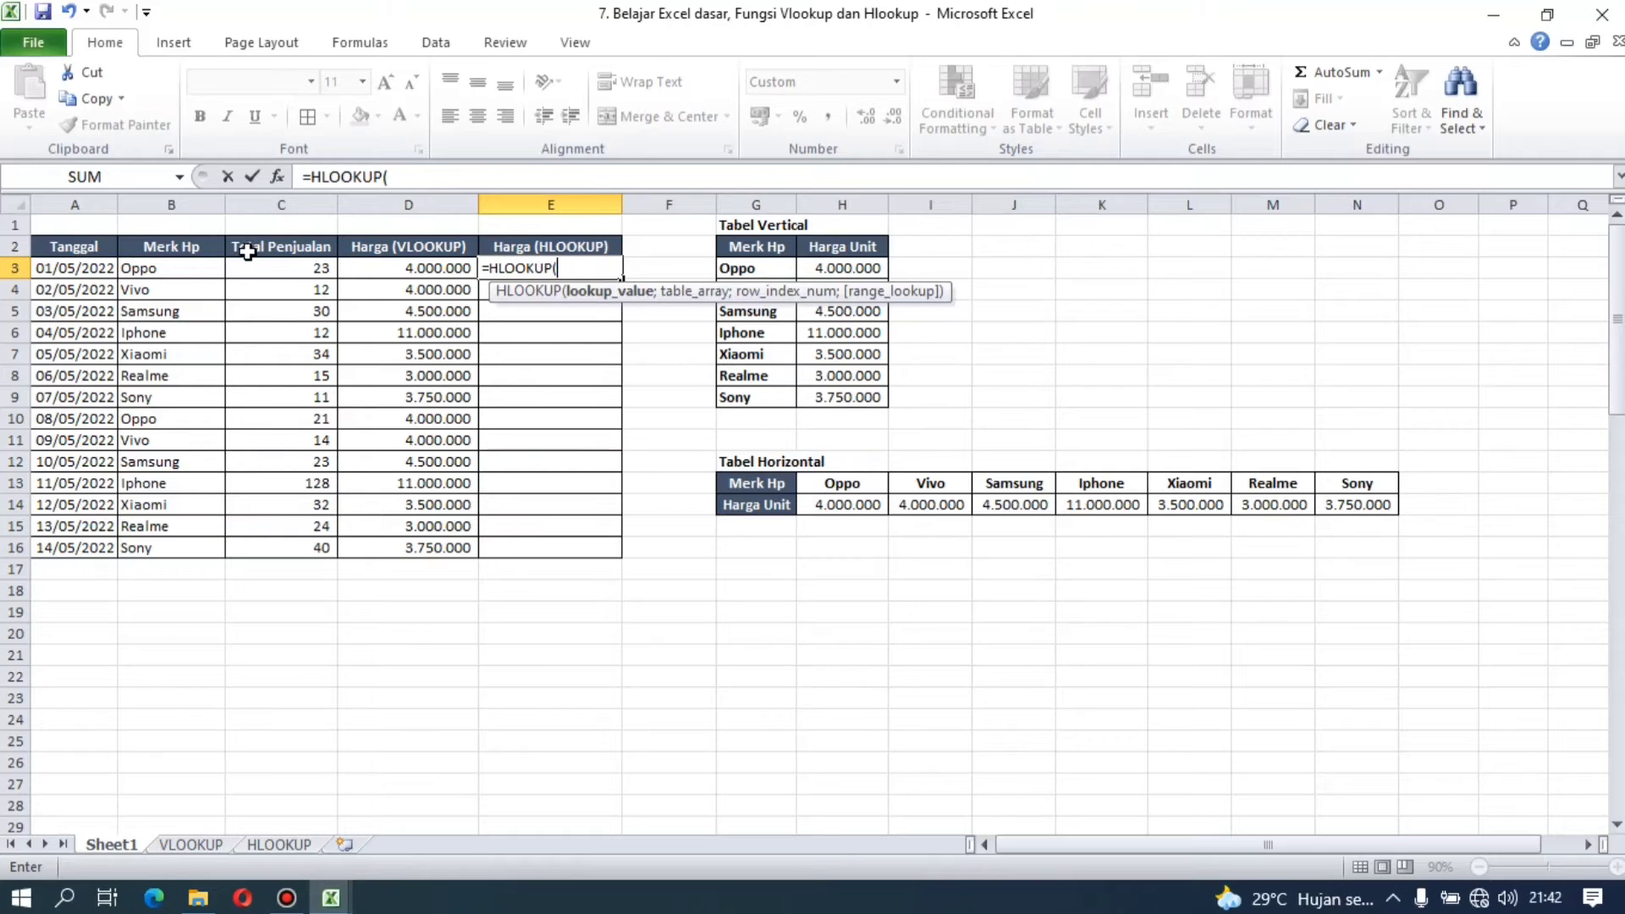
{"action": "left_click", "coordinate": [197, 267]}
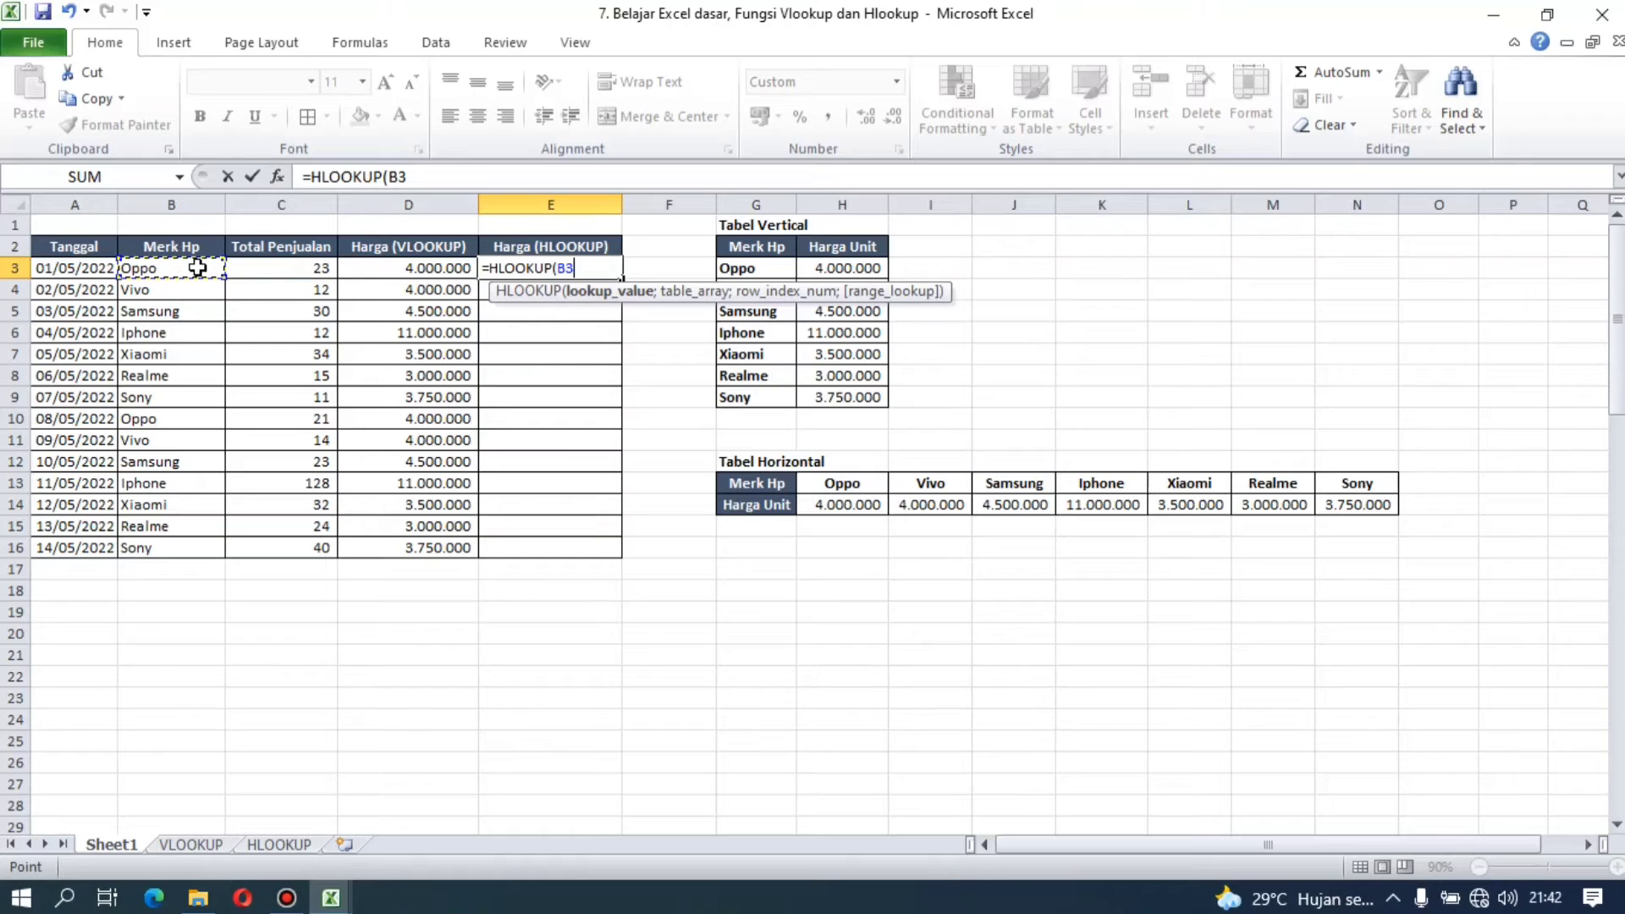
{"action": "type", "text": ";"}
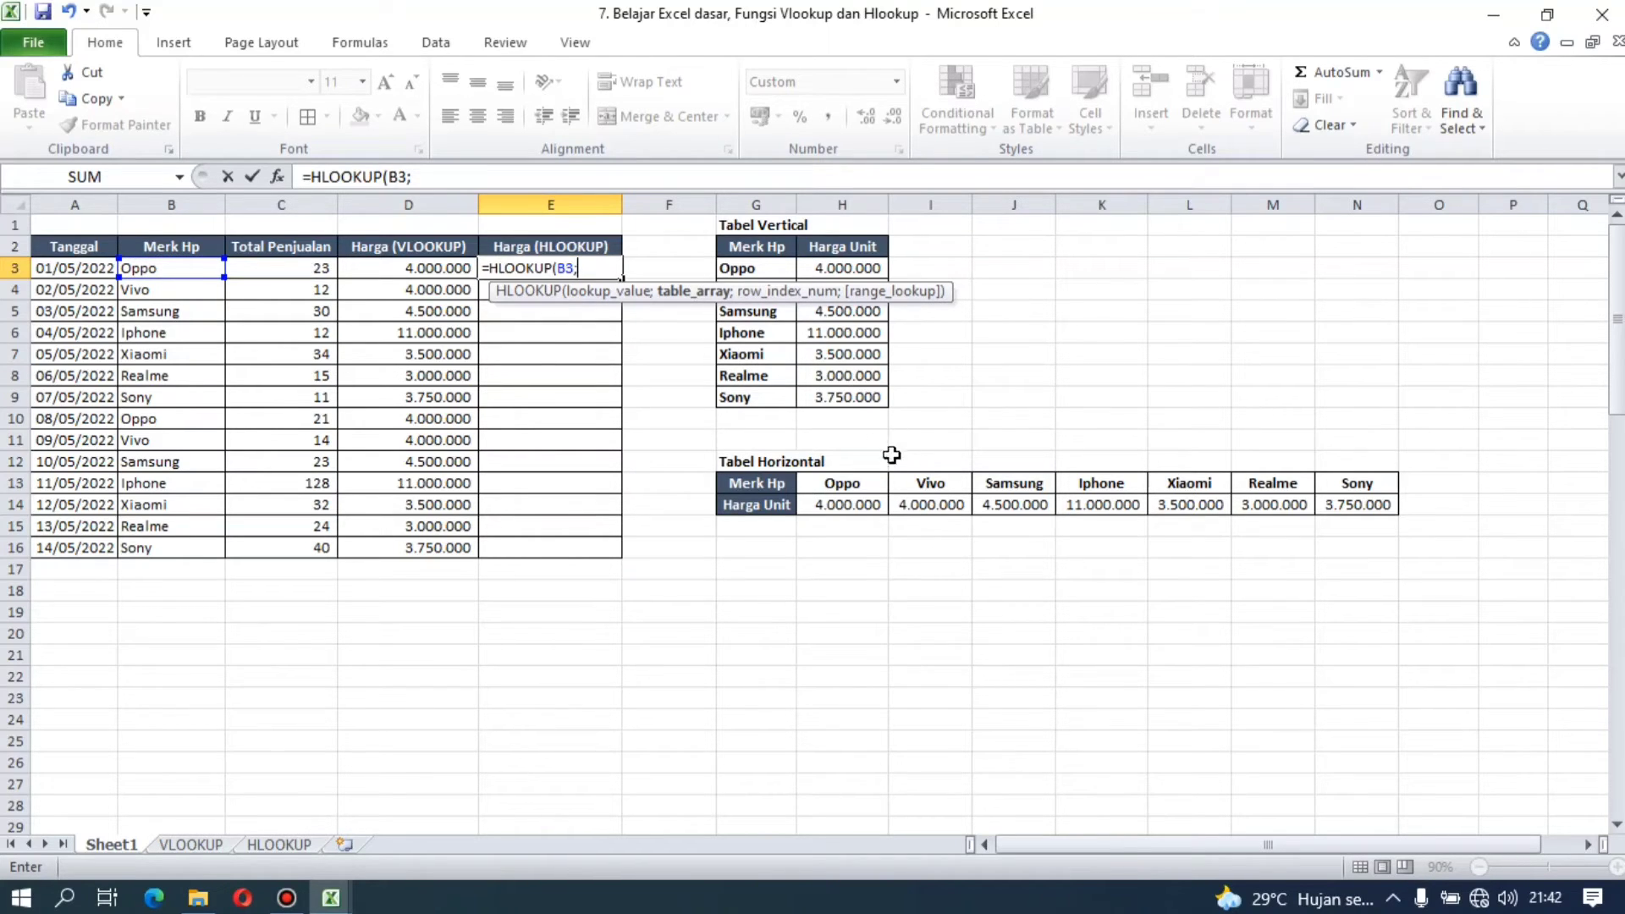
Step: Set the HLOOKUP table array to the brand and price cells of Tabel Horizontal as the absolute range $H$13:$N$14
{"action": "left_click", "coordinate": [847, 480]}
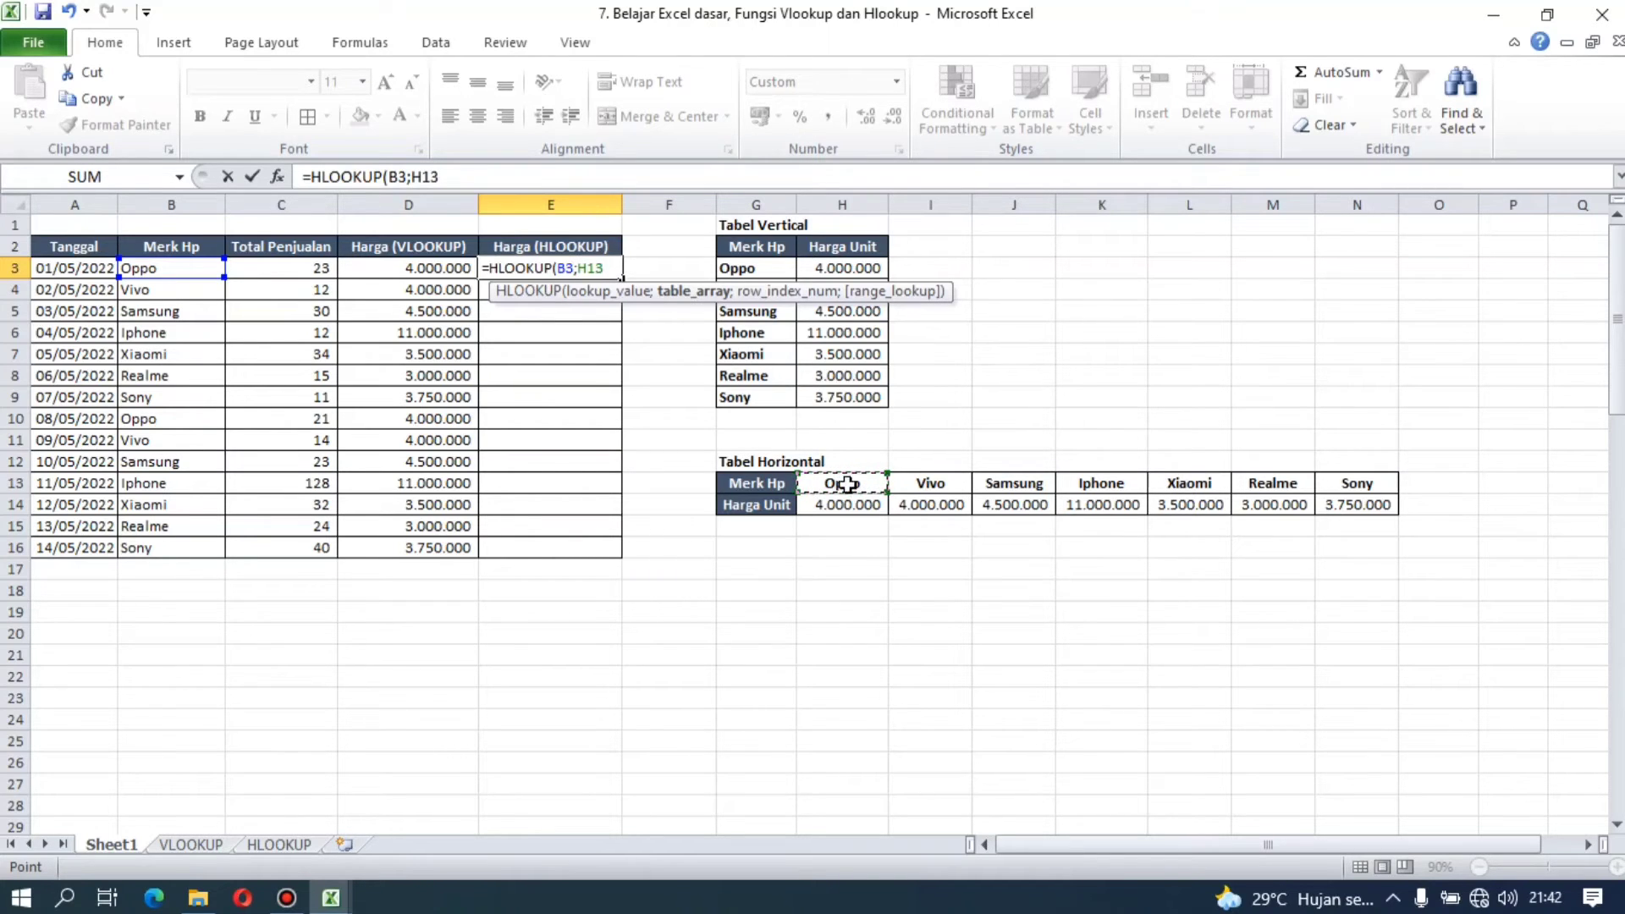
{"action": "left_click_drag", "start_coordinate": [847, 484], "coordinate": [1326, 501]}
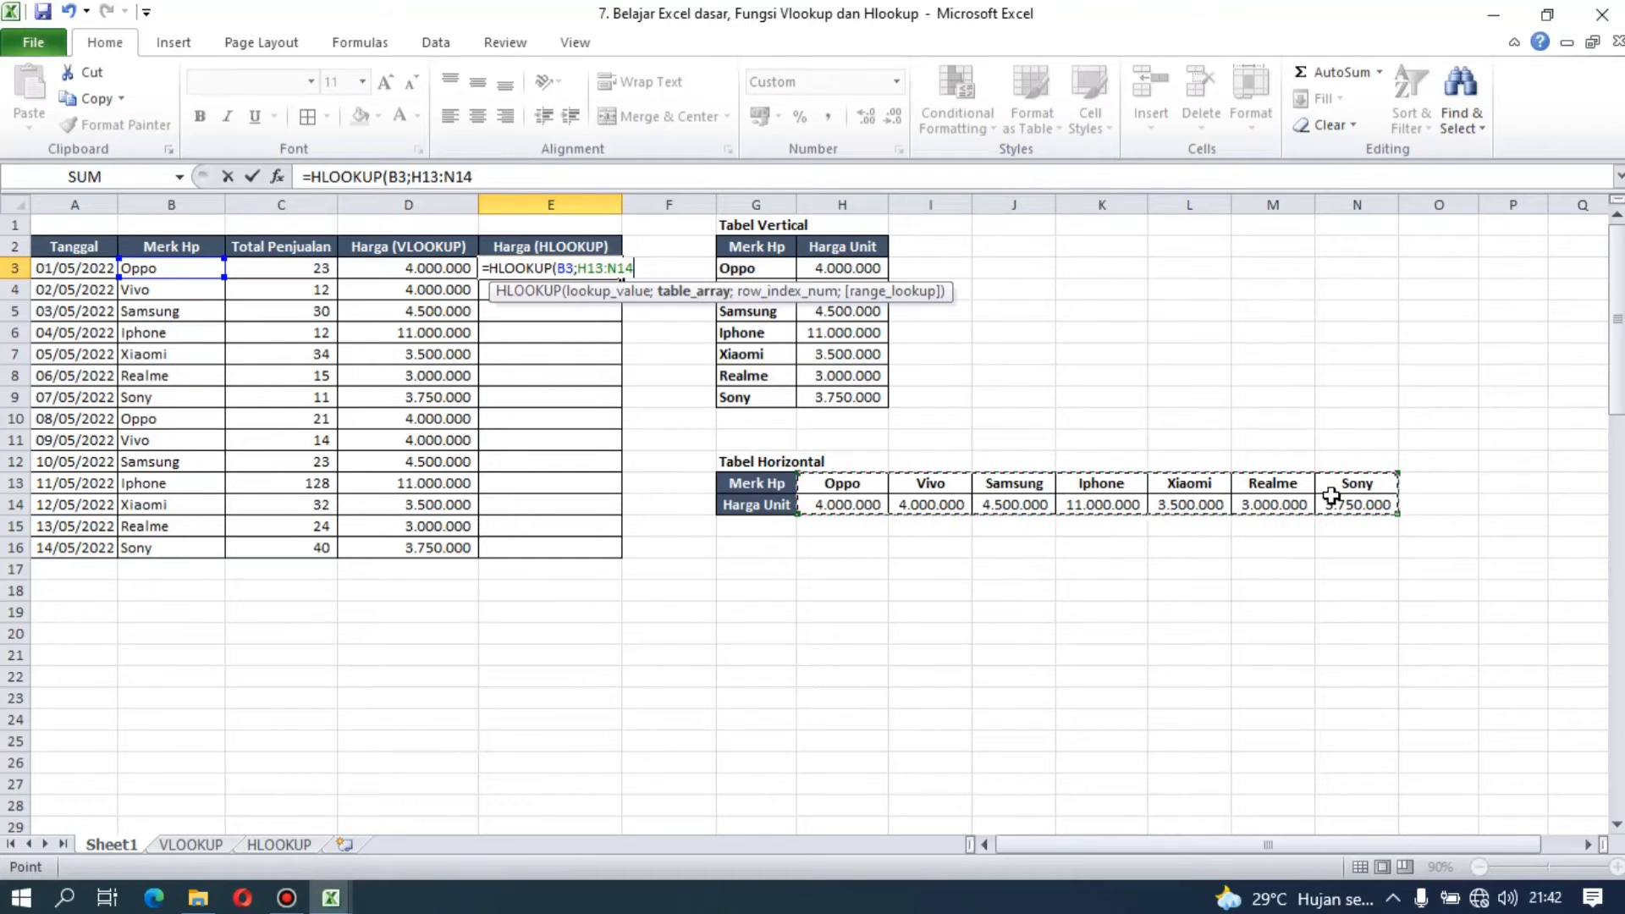
{"action": "key", "text": "F4"}
Step: Complete the E3 formula with row index 2 and FALSE for an exact match
{"action": "type", "text": ";2"}
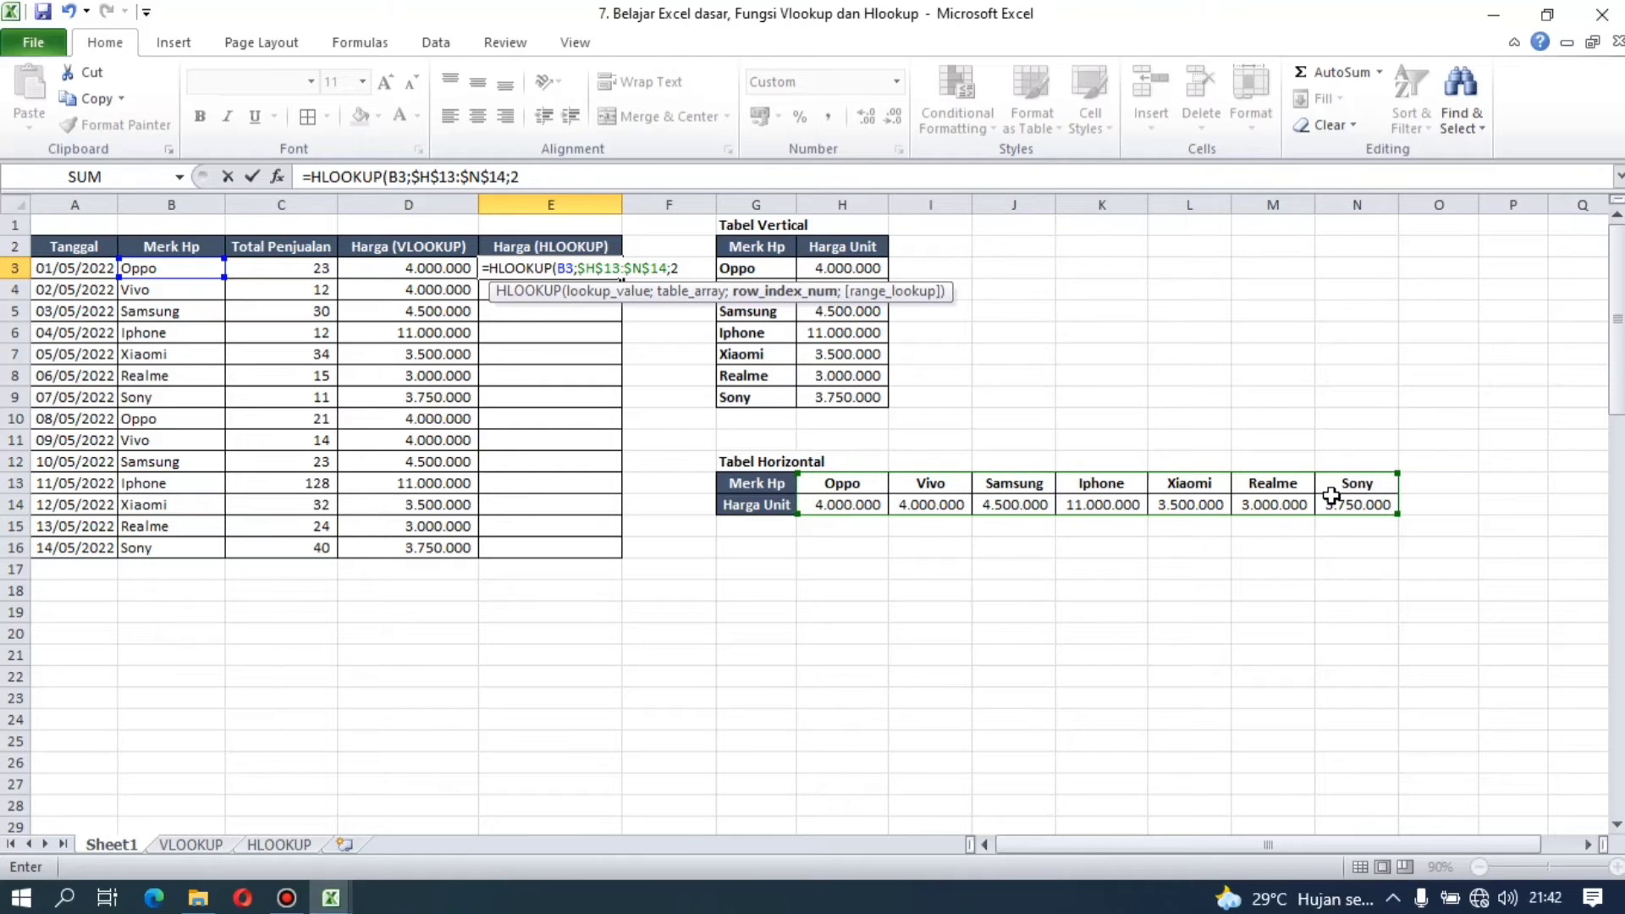
{"action": "type", "text": ";"}
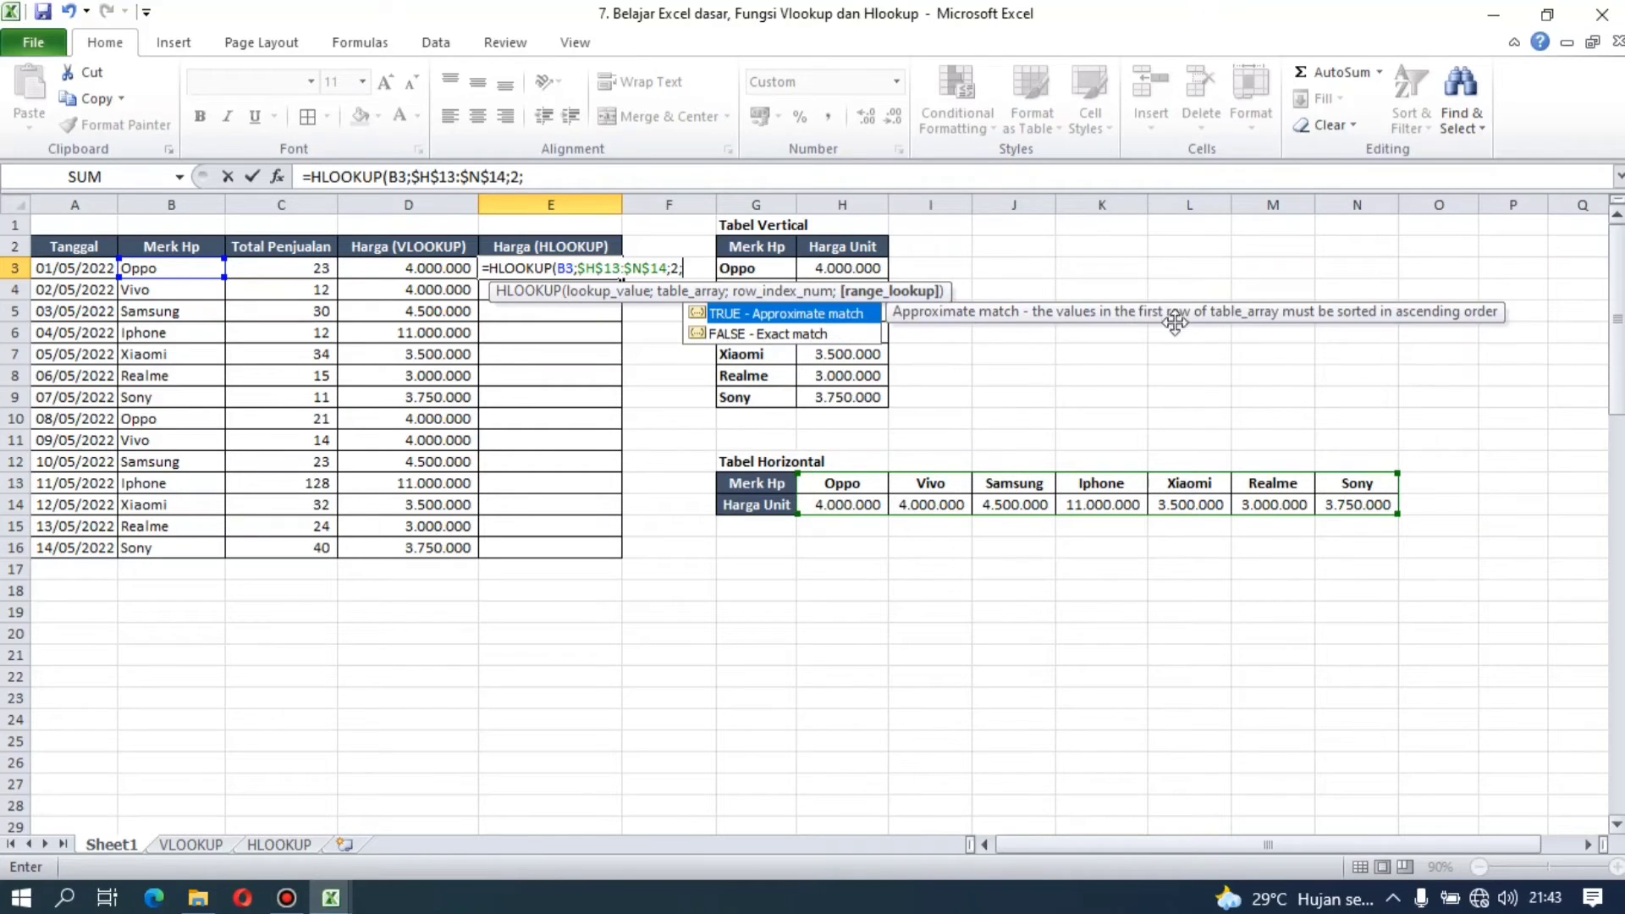
{"action": "double_click", "coordinate": [850, 333]}
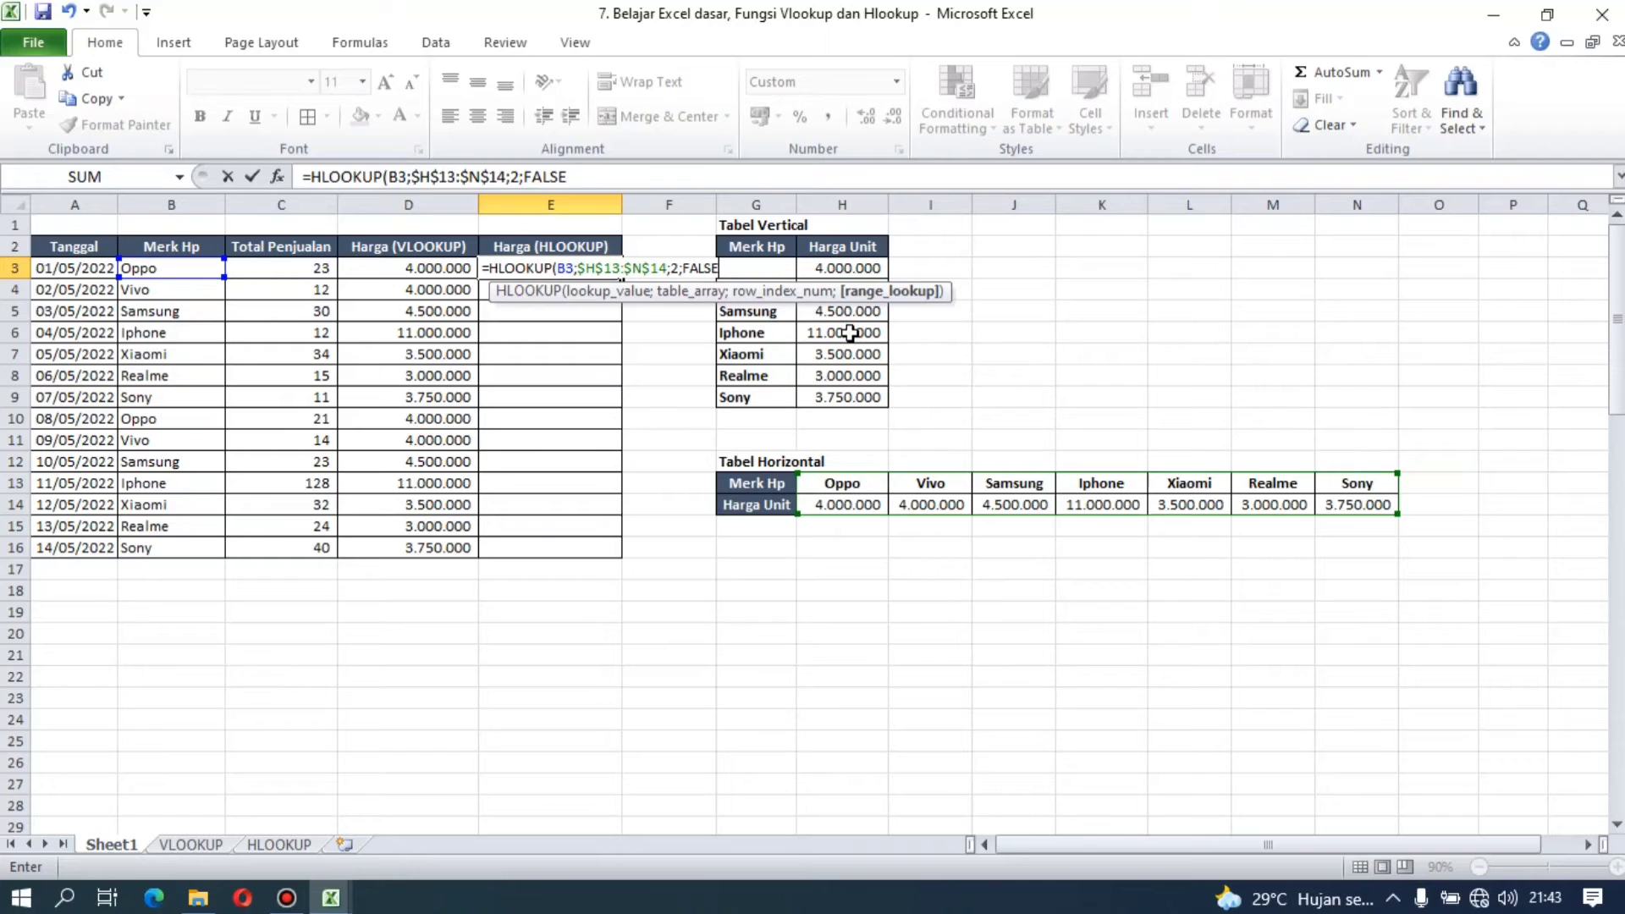
{"action": "type", "text": ")"}
{"action": "key", "text": "Return"}
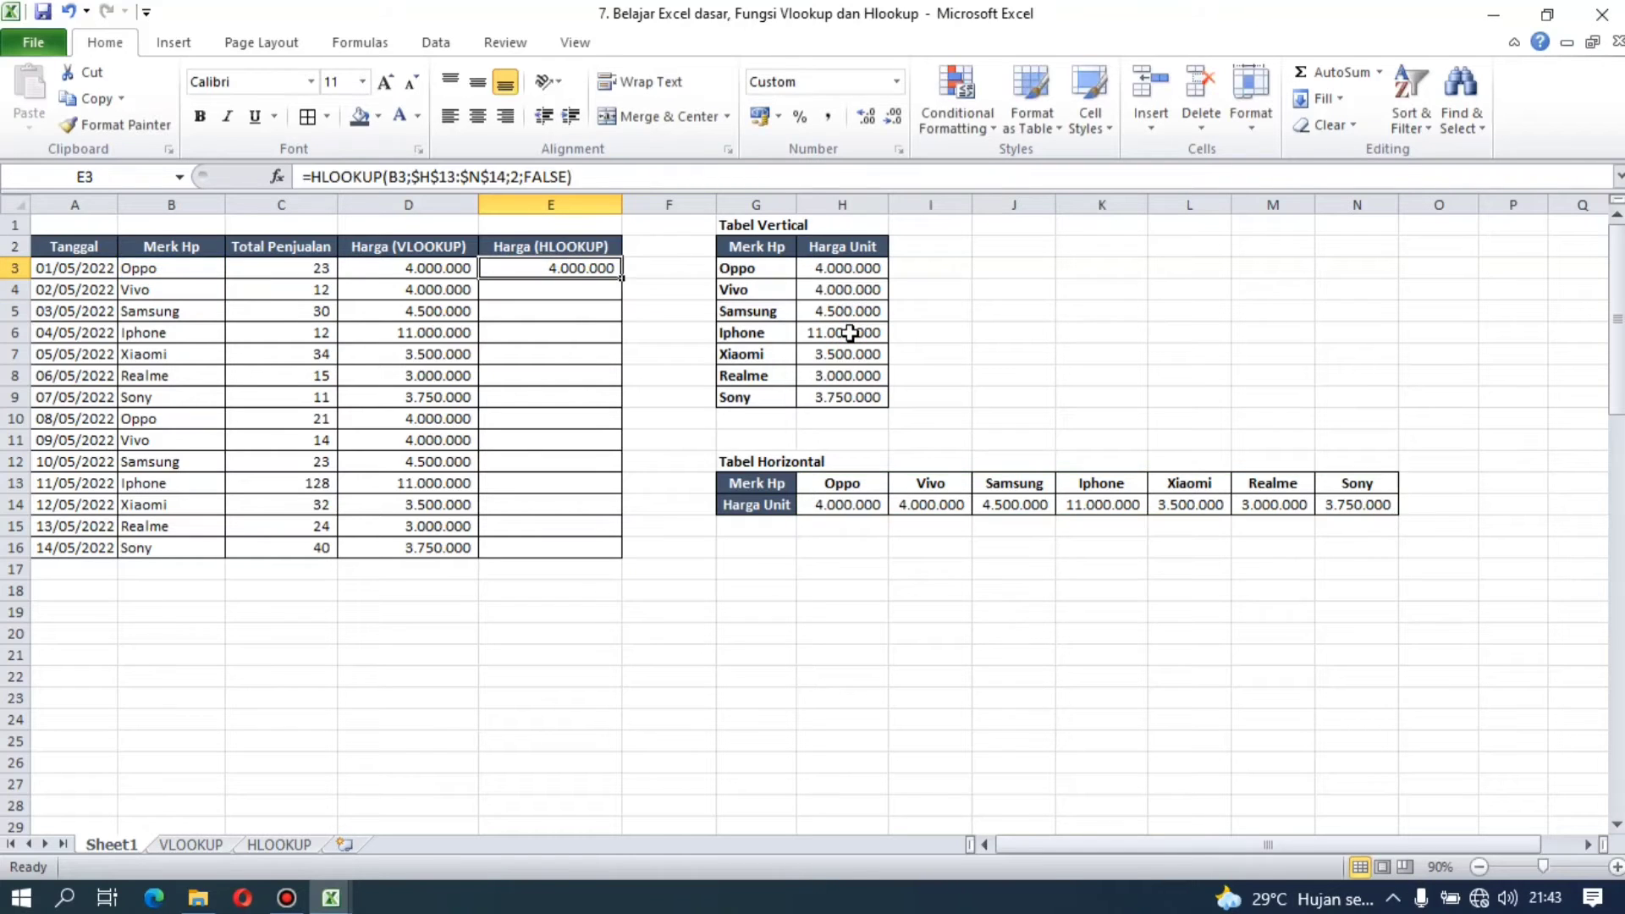
Step: Copy the HLOOKUP formula from E3 into E4 through E16
{"action": "key", "text": "ctrl+c"}
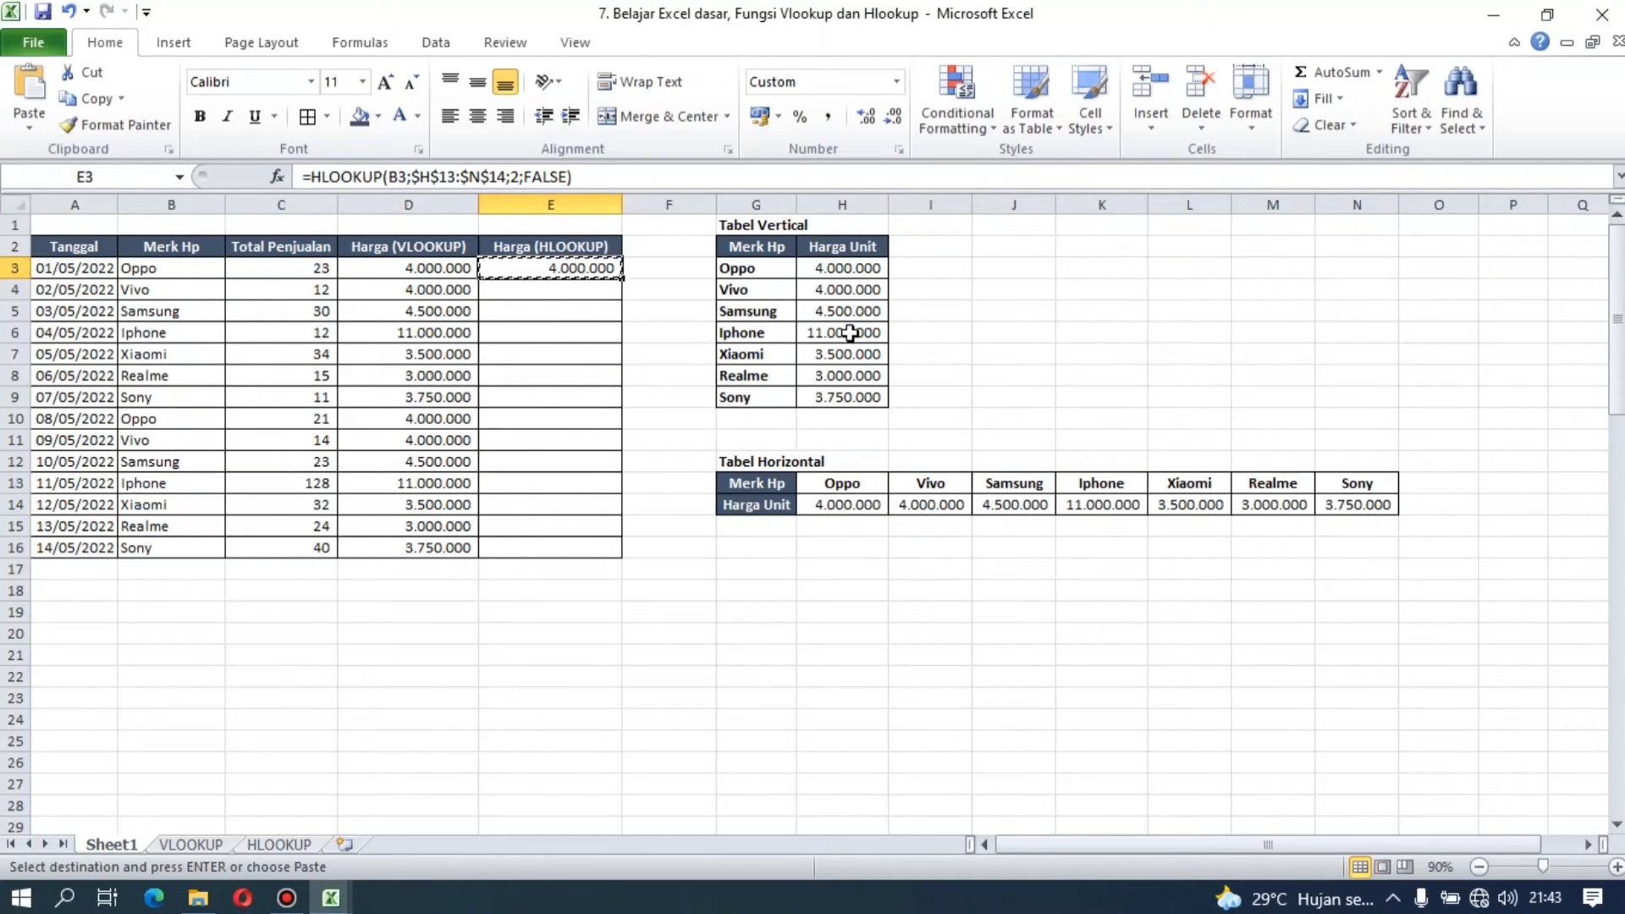
{"action": "key", "text": "Left"}
{"action": "key", "text": "Right"}
{"action": "key", "text": "Down"}
{"action": "key", "text": "shift+Down"}
{"action": "key", "text": "shift+Down"}
{"action": "key", "text": "shift+Down"}
{"action": "key", "text": "shift+Down"}
{"action": "key", "text": "shift+Down"}
{"action": "key", "text": "shift+Down"}
{"action": "key", "text": "shift+Down"}
{"action": "key", "text": "shift+Down"}
{"action": "key", "text": "shift+Down"}
{"action": "key", "text": "shift+Down"}
{"action": "key", "text": "shift+Down"}
{"action": "key", "text": "shift+Down"}
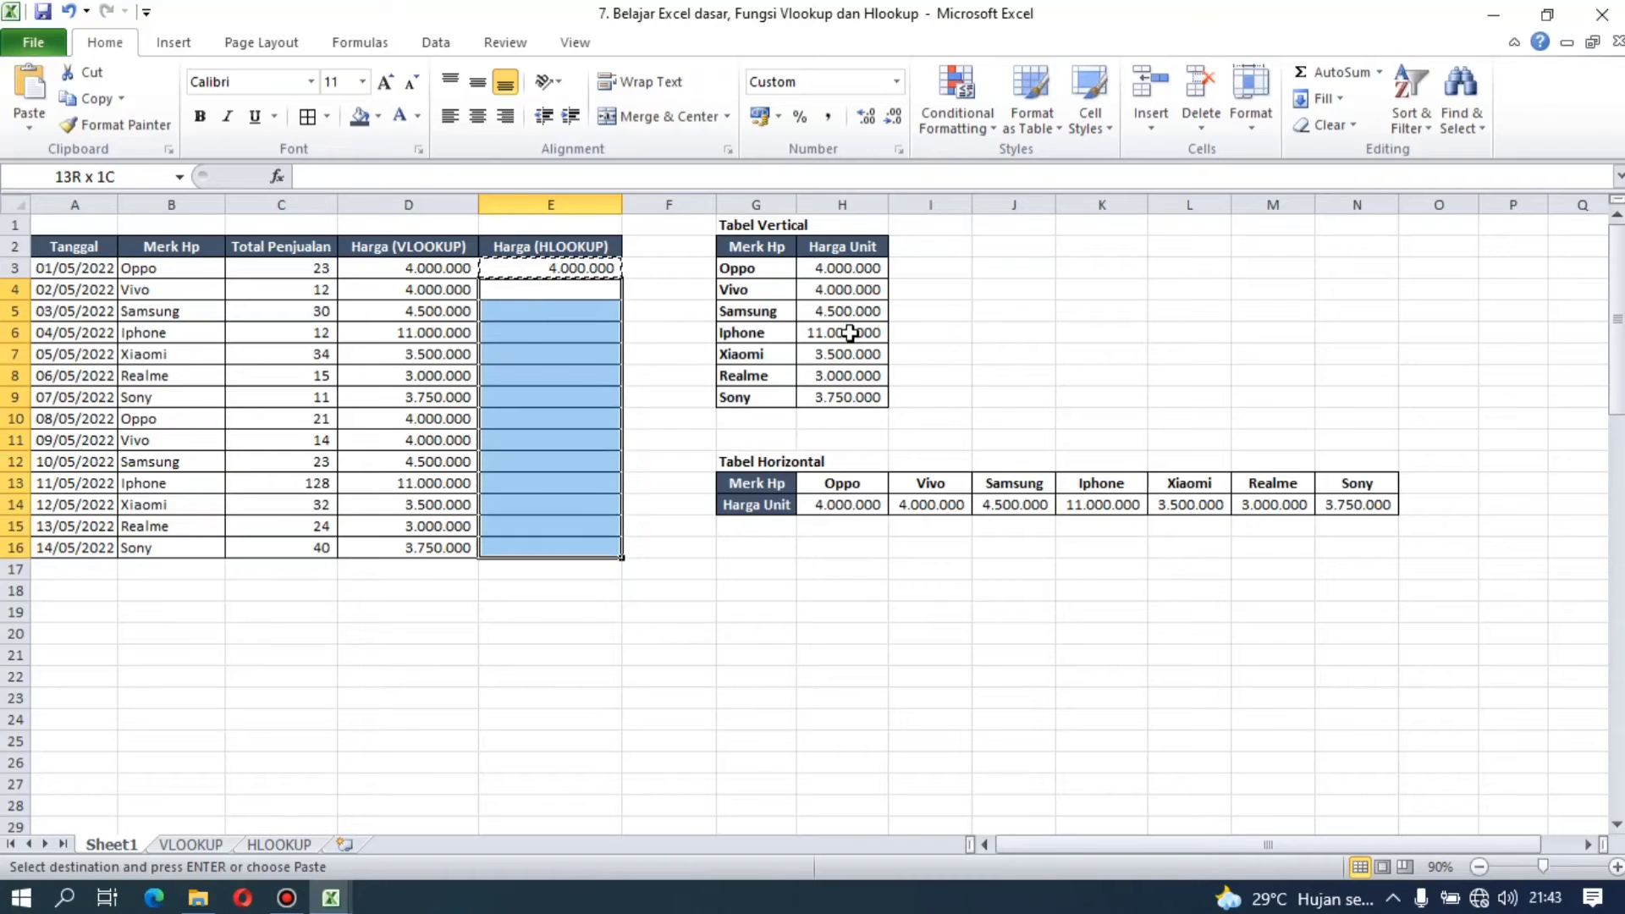
{"action": "key", "text": "Return"}
Step: Compare the HLOOKUP formula in E3 with the VLOOKUP formula in D3
{"action": "key", "text": "Up"}
{"action": "key", "text": "Up"}
{"action": "key", "text": "Down"}
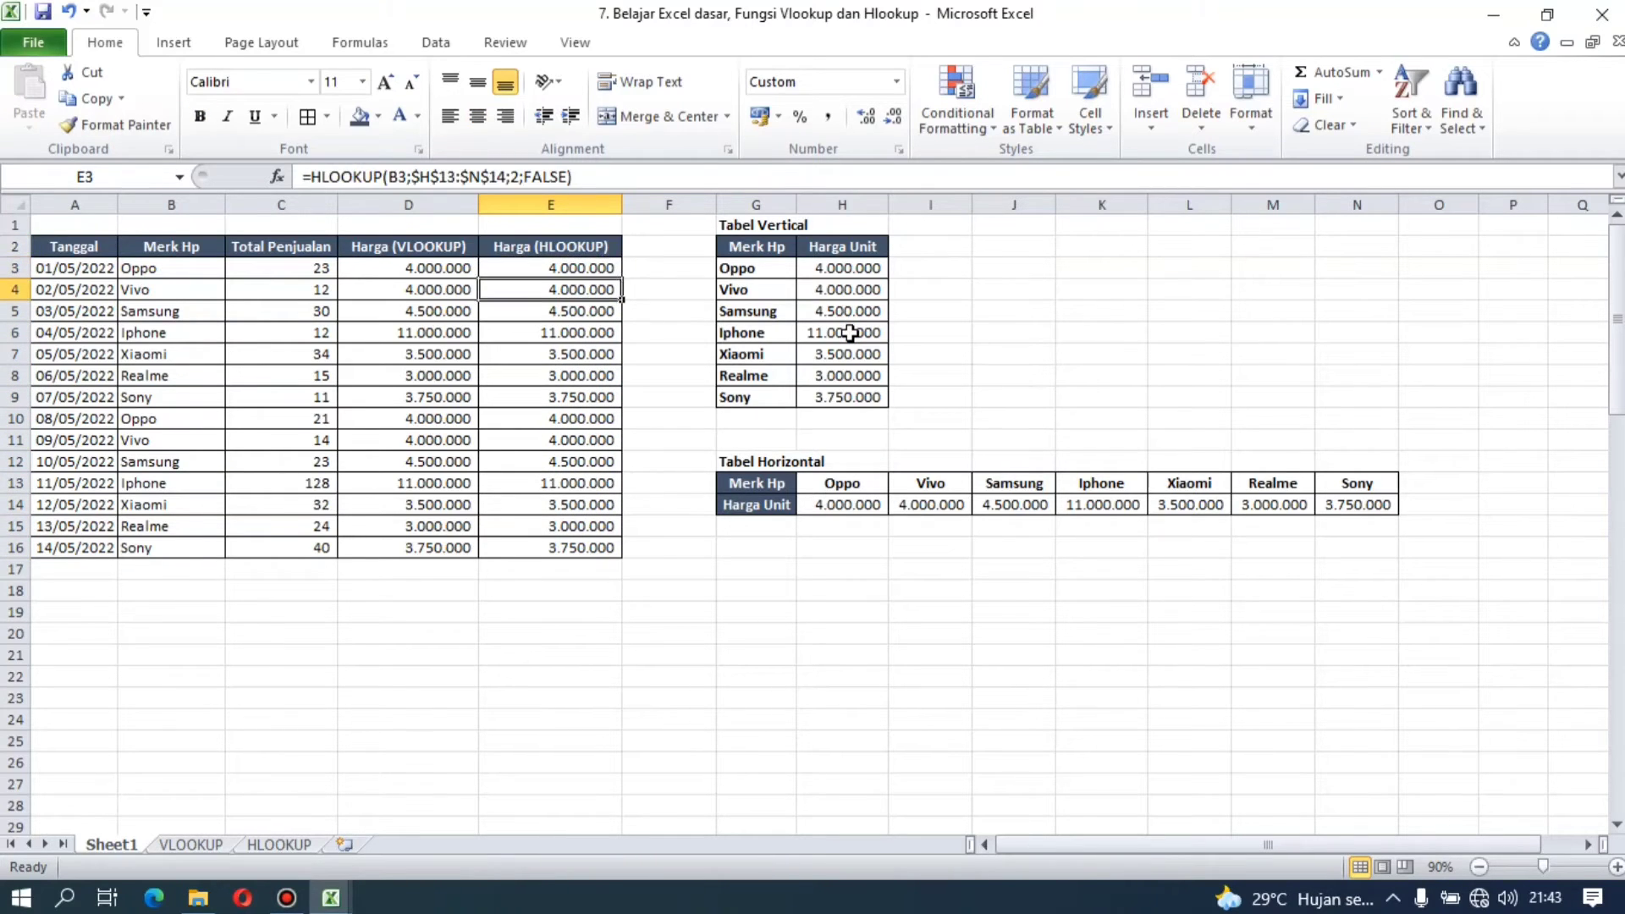
{"action": "key", "text": "Left"}
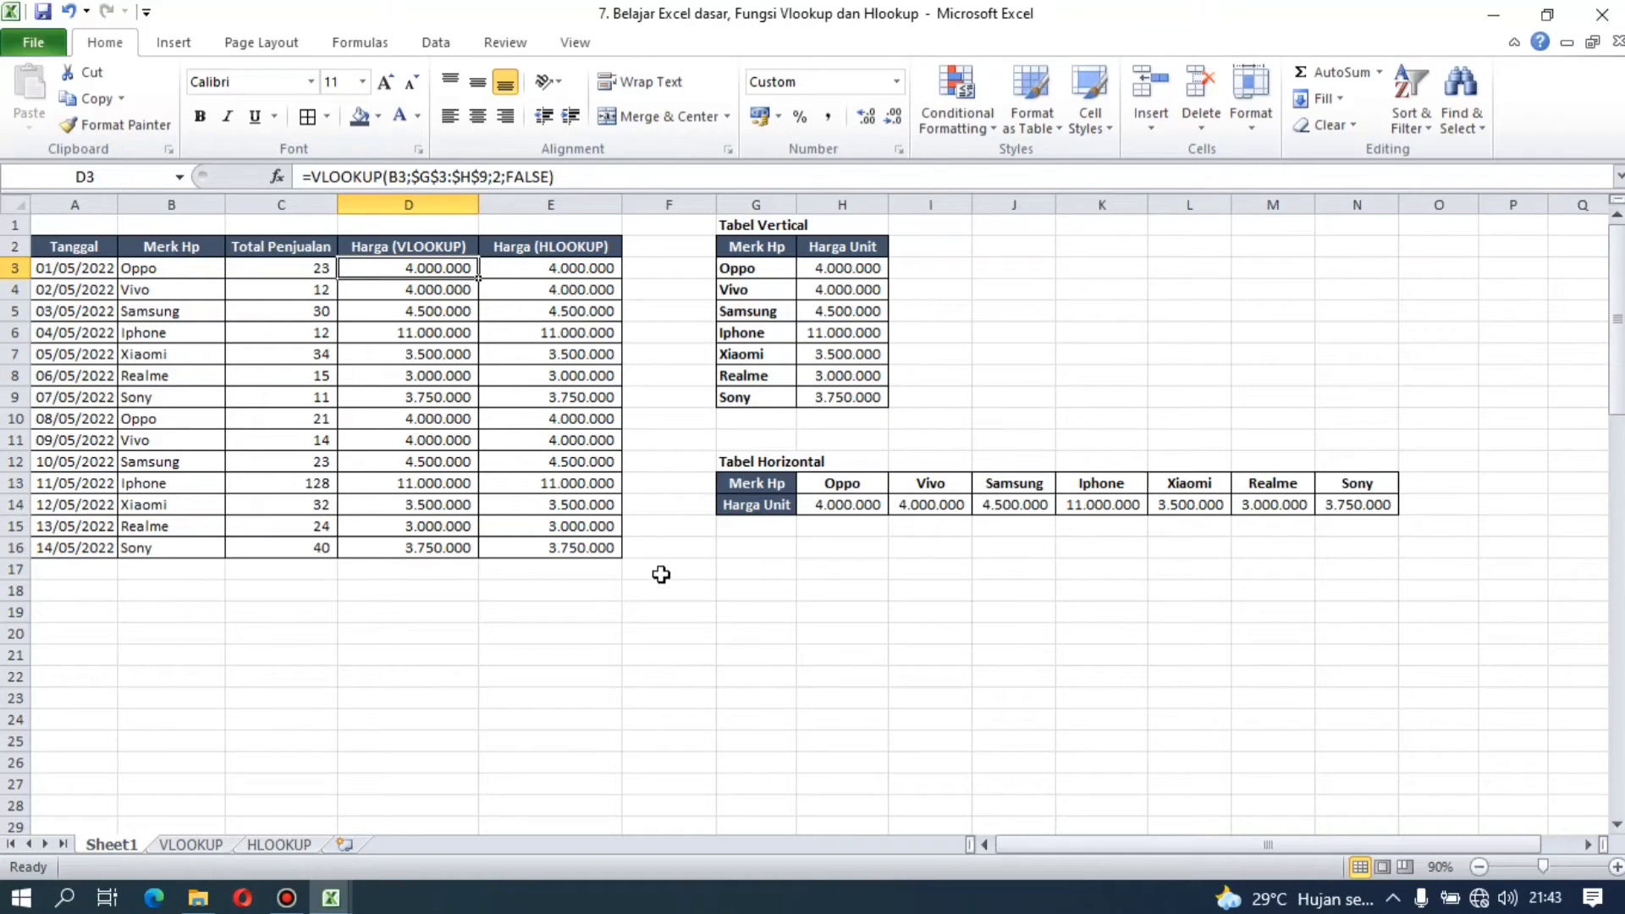
{"action": "left_click", "coordinate": [661, 574]}
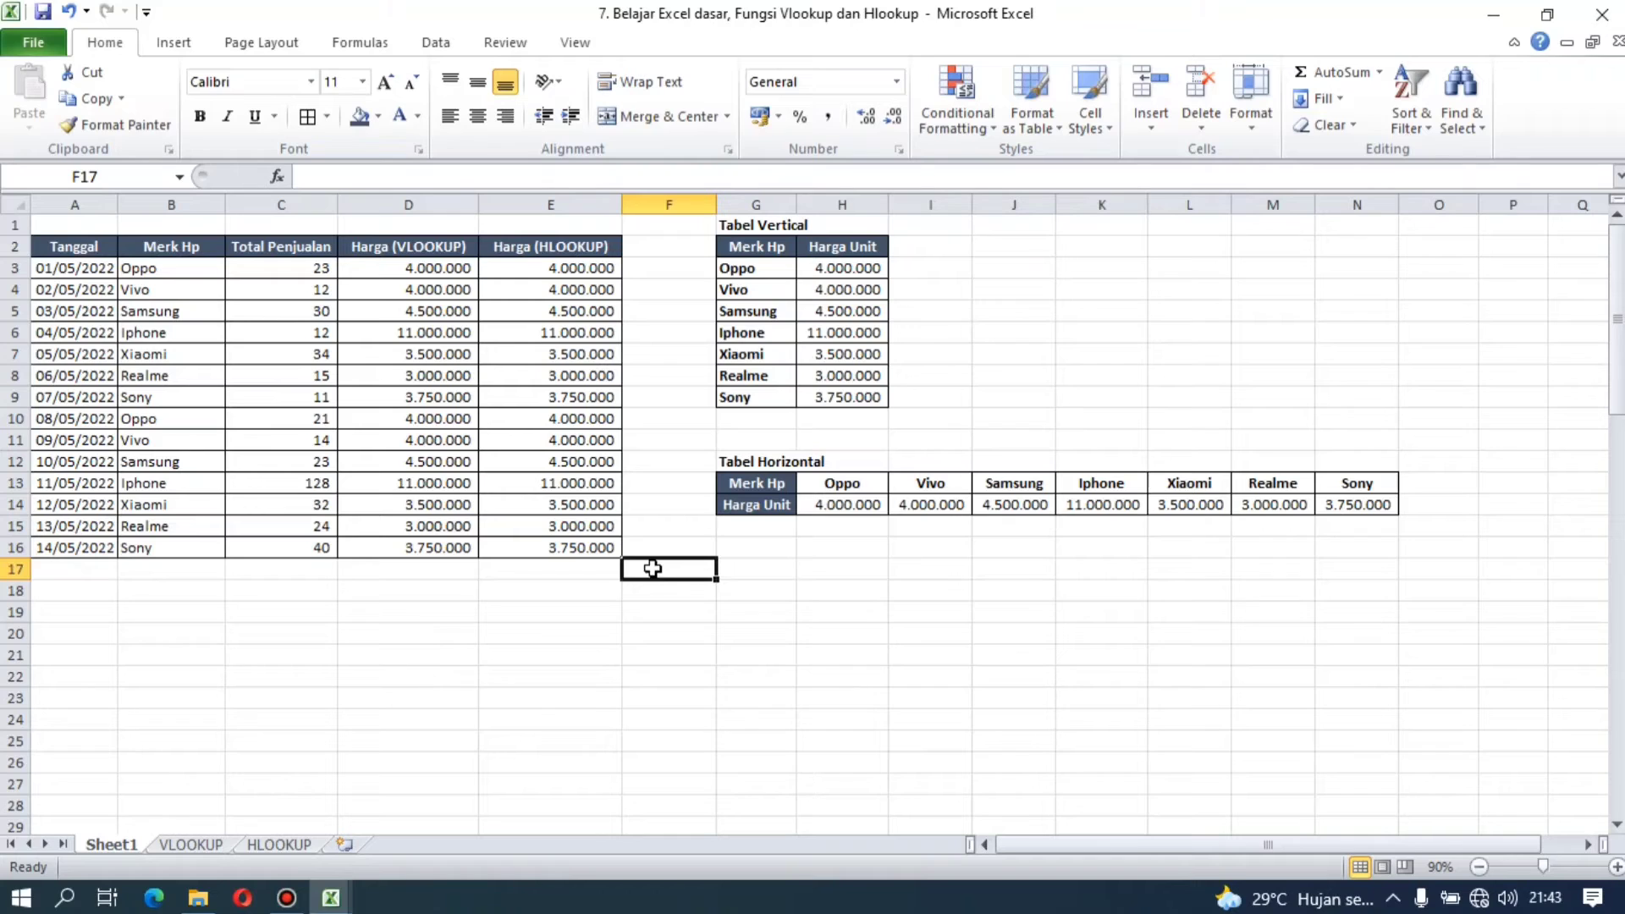
{"action": "left_click", "coordinate": [437, 275]}
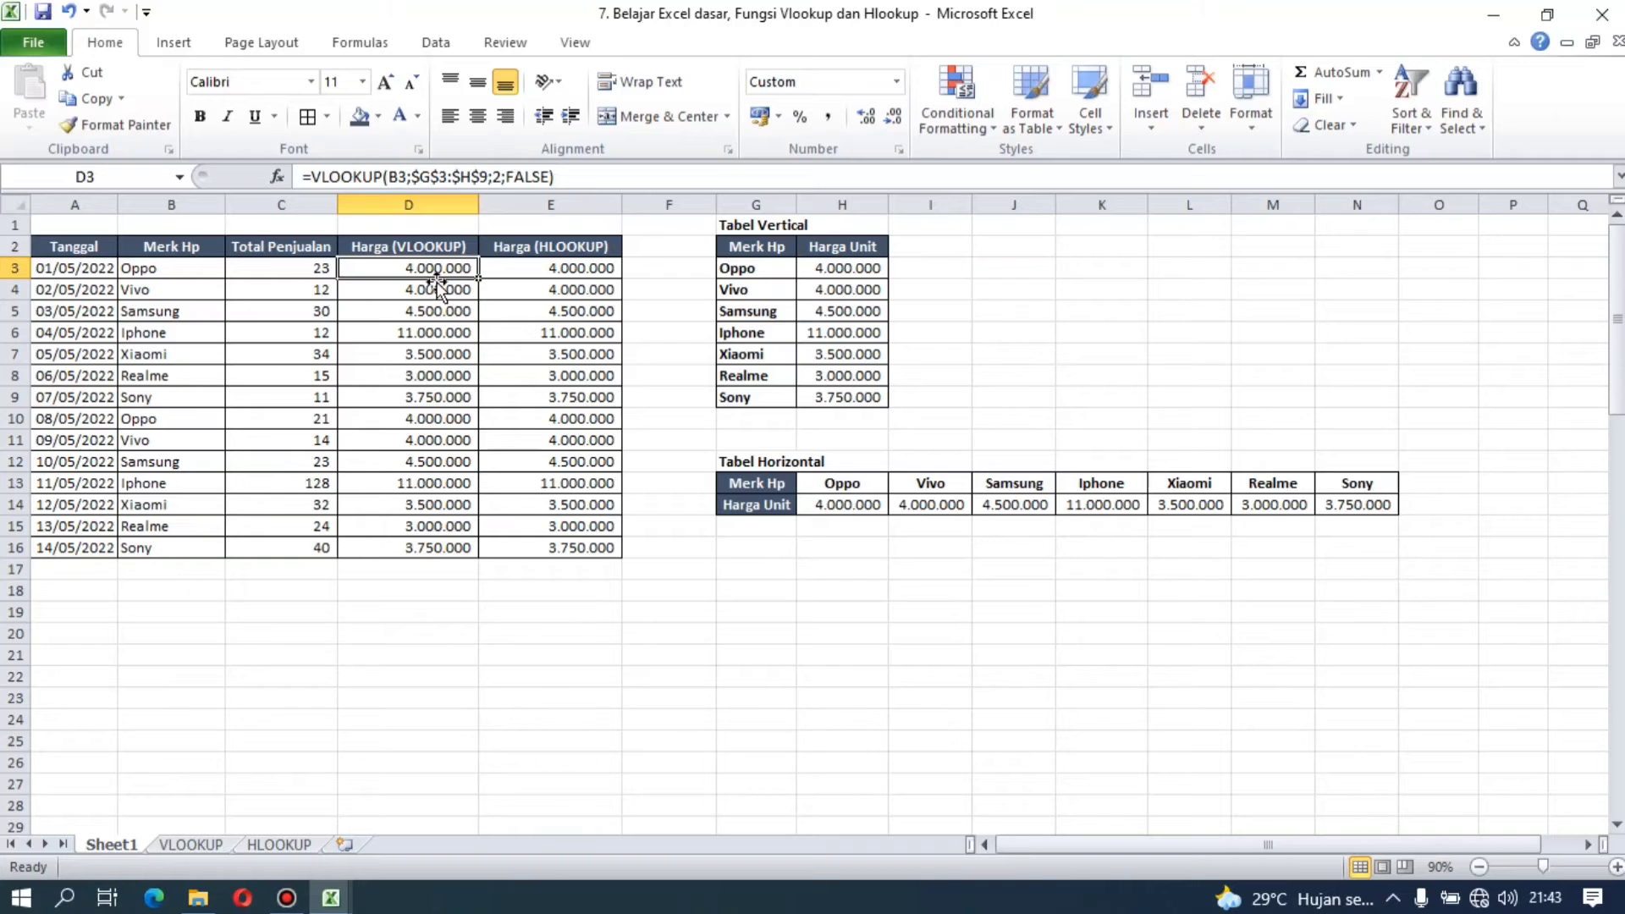
{"action": "left_click", "coordinate": [414, 606]}
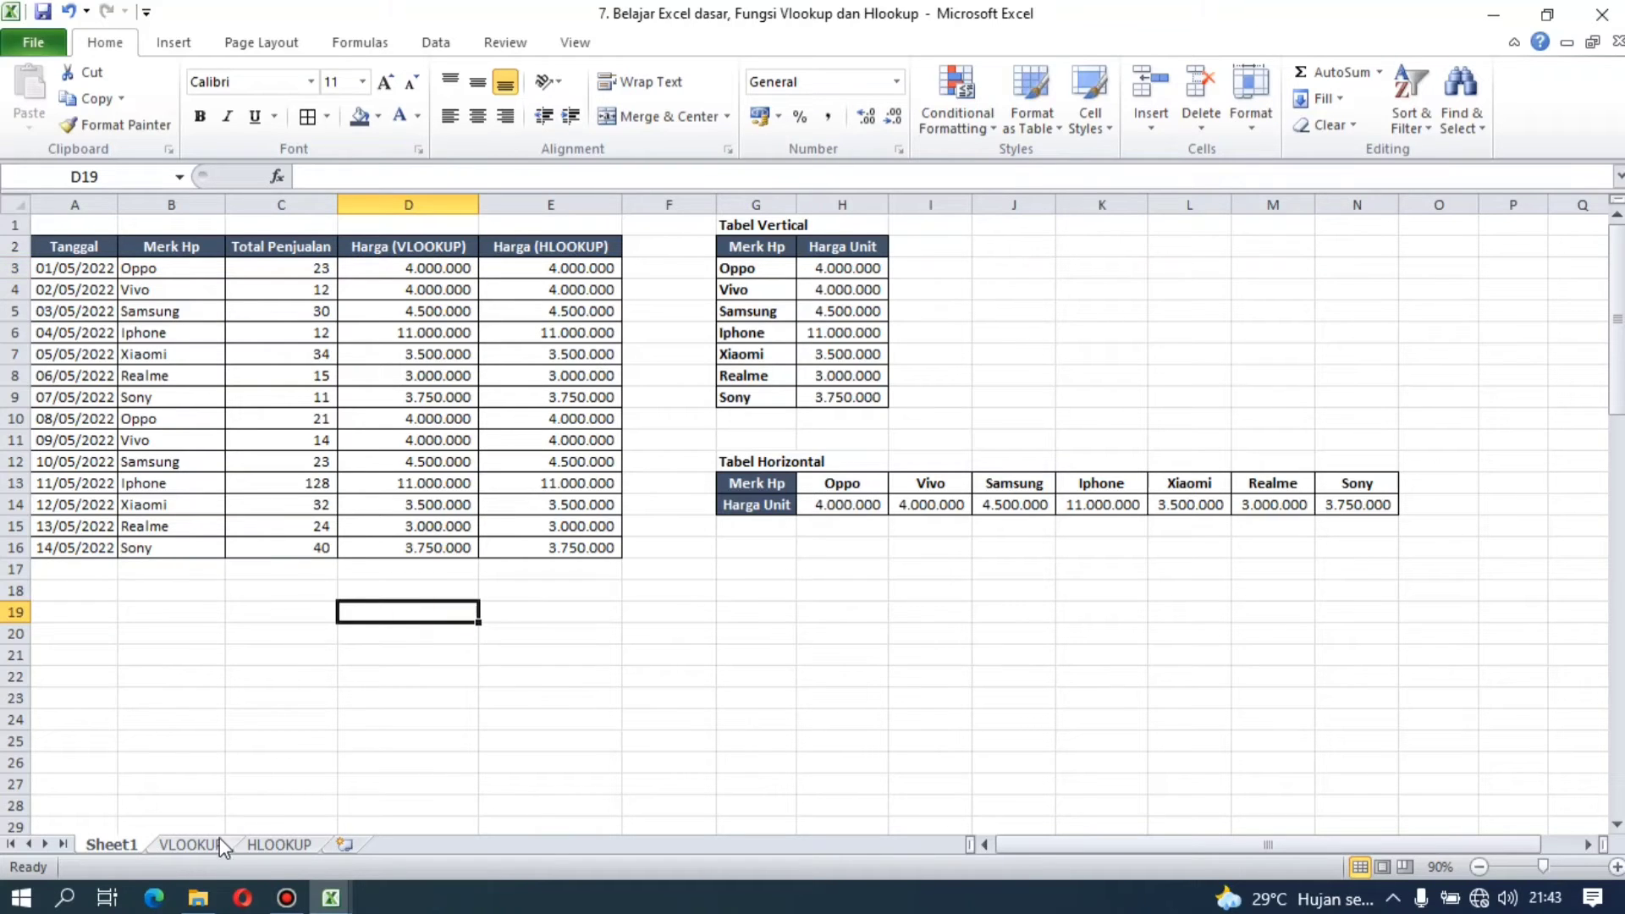
Step: Switch to the VLOOKUP sheet and examine the salary table in B1:F7, reading its headers from Posisi through Total
{"action": "left_click", "coordinate": [192, 844]}
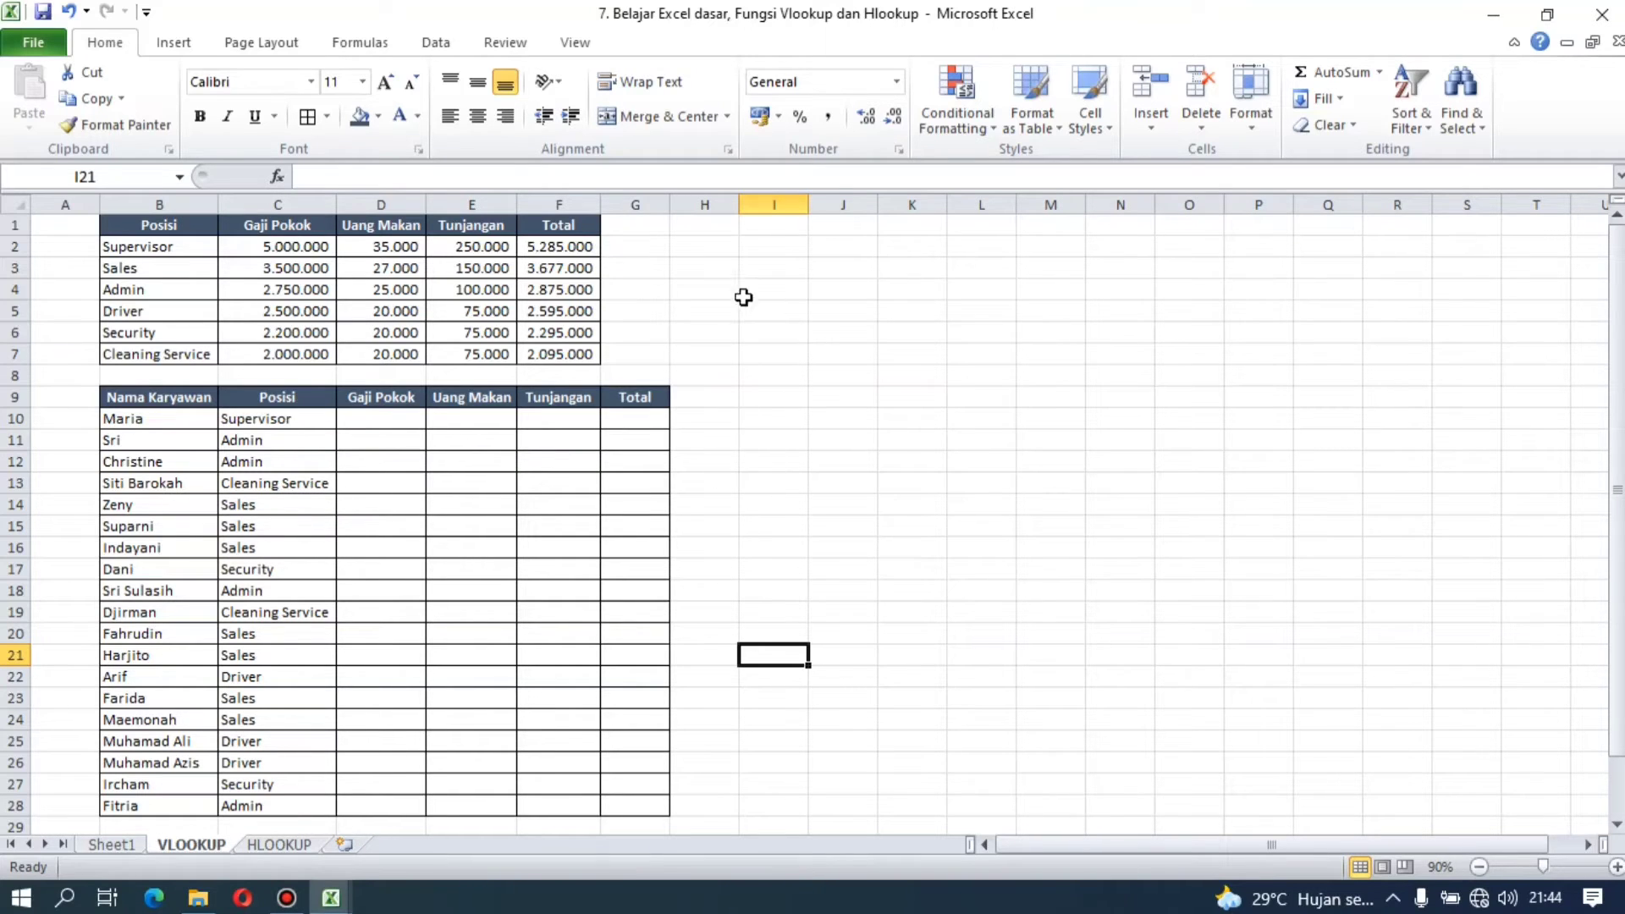
{"action": "left_click_drag", "start_coordinate": [193, 223], "coordinate": [597, 355]}
{"action": "left_click", "coordinate": [694, 310]}
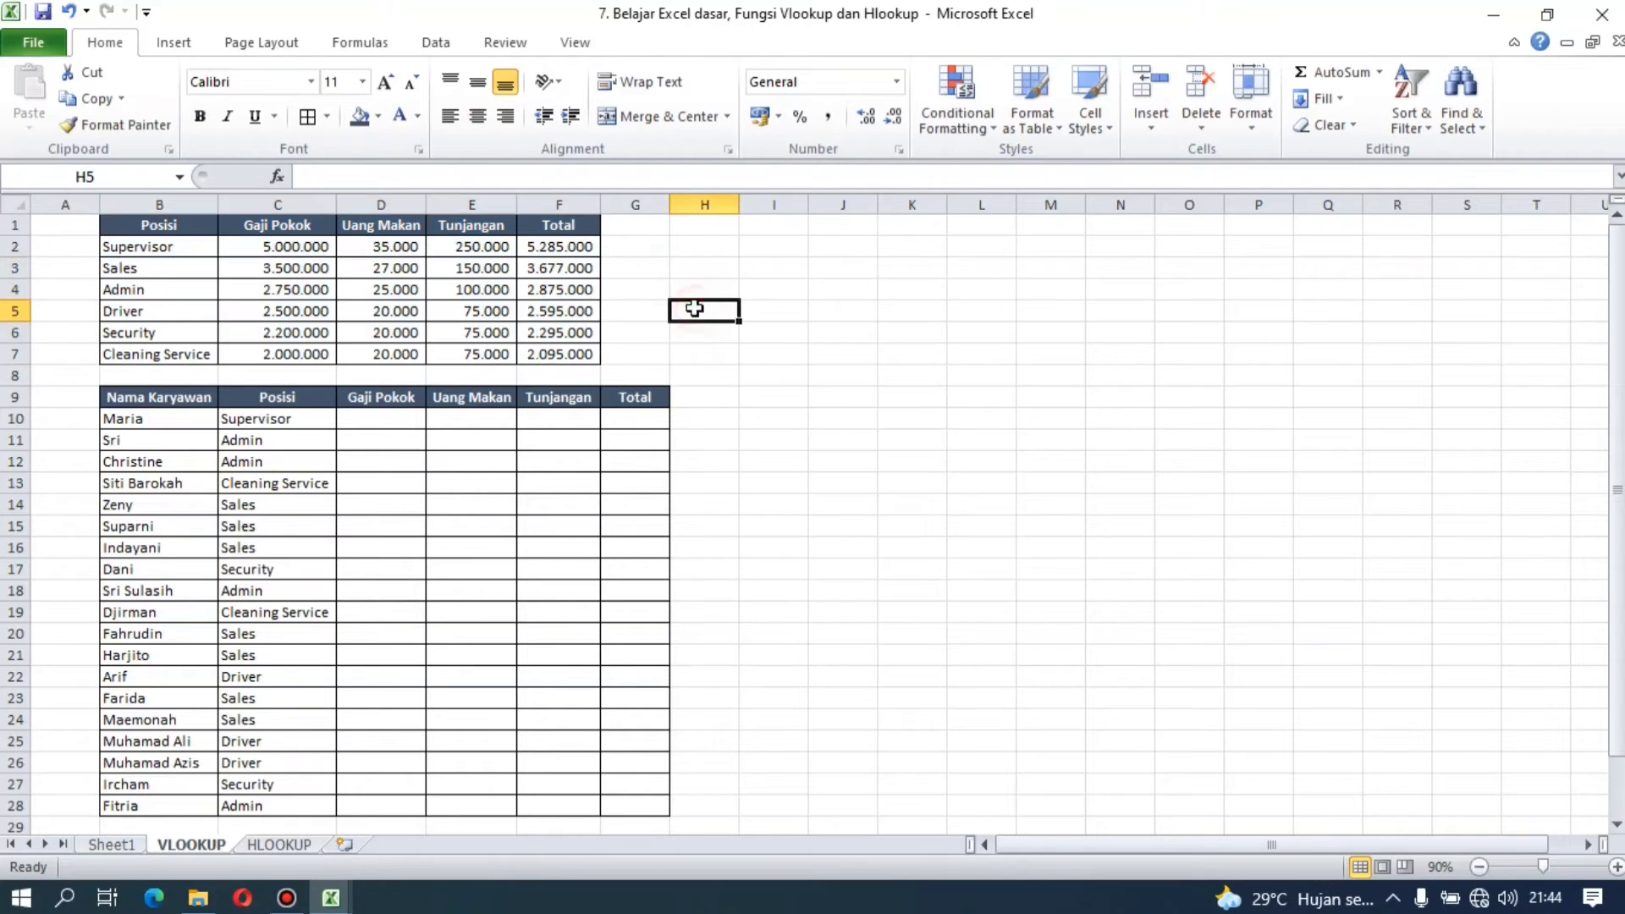
{"action": "left_click", "coordinate": [152, 226]}
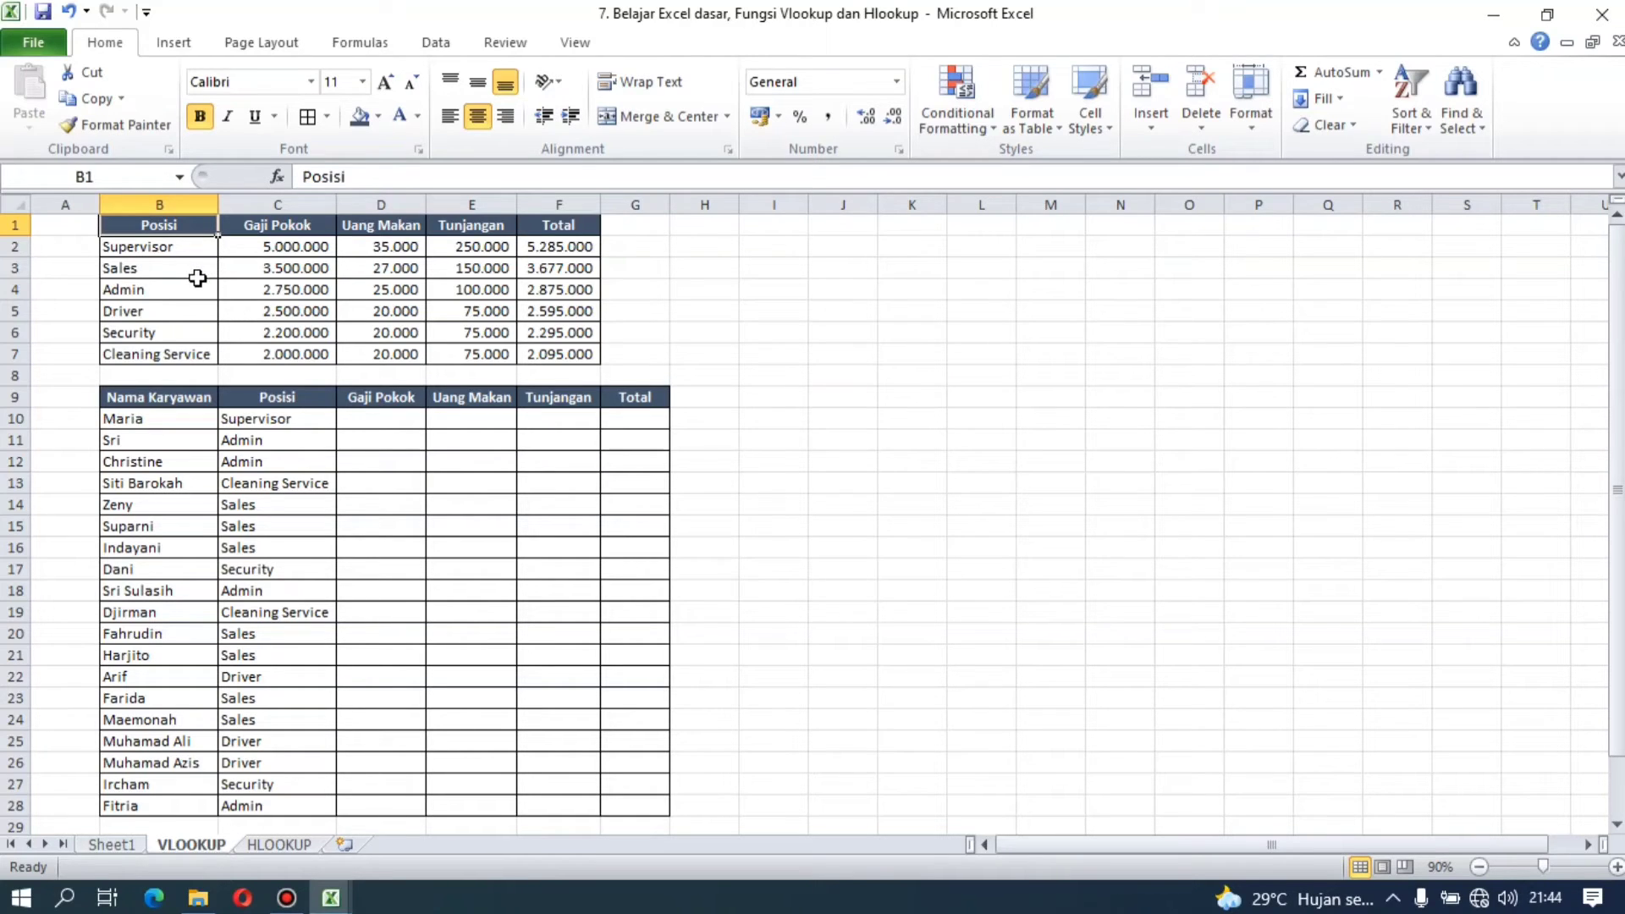
{"action": "left_click", "coordinate": [320, 234]}
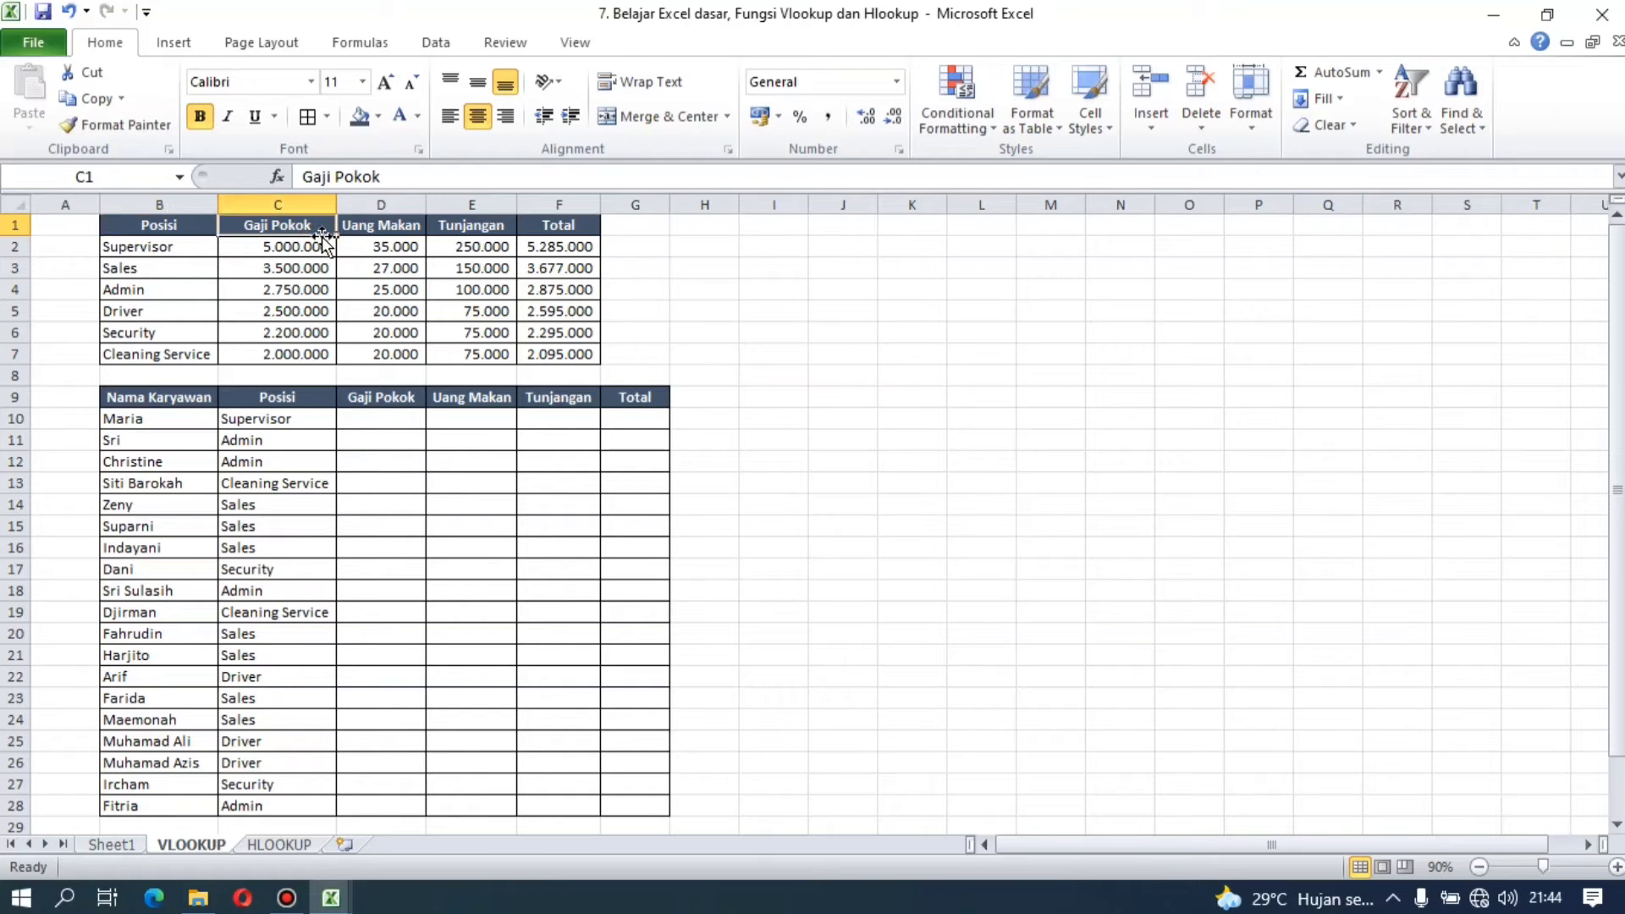
{"action": "left_click", "coordinate": [406, 235]}
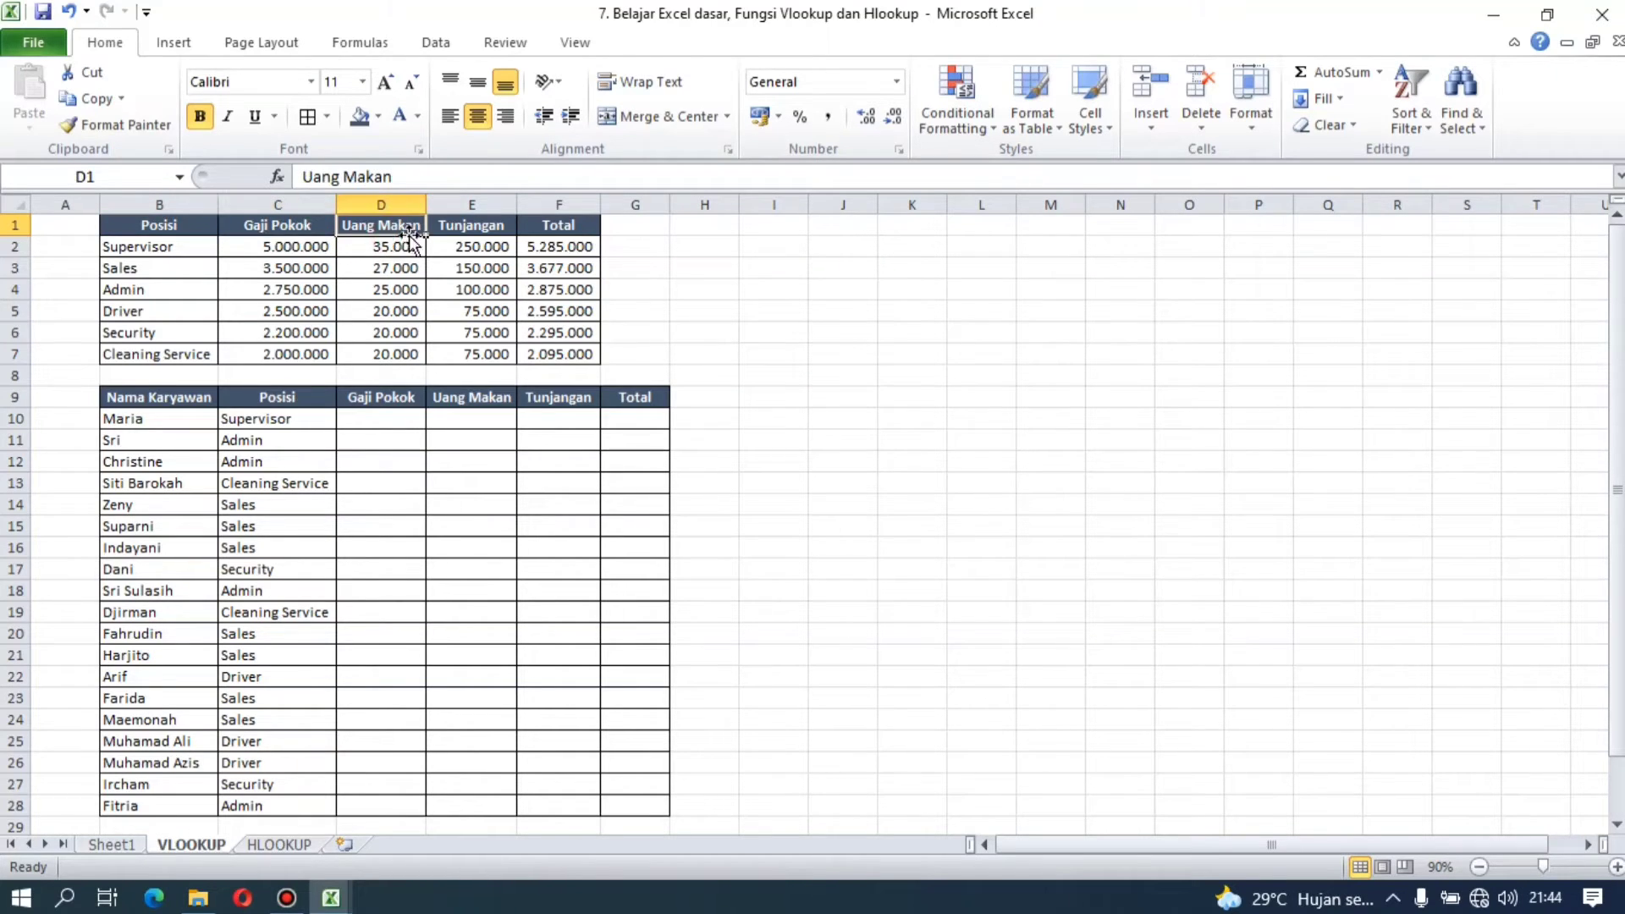
{"action": "left_click", "coordinate": [488, 237]}
{"action": "left_click", "coordinate": [584, 234]}
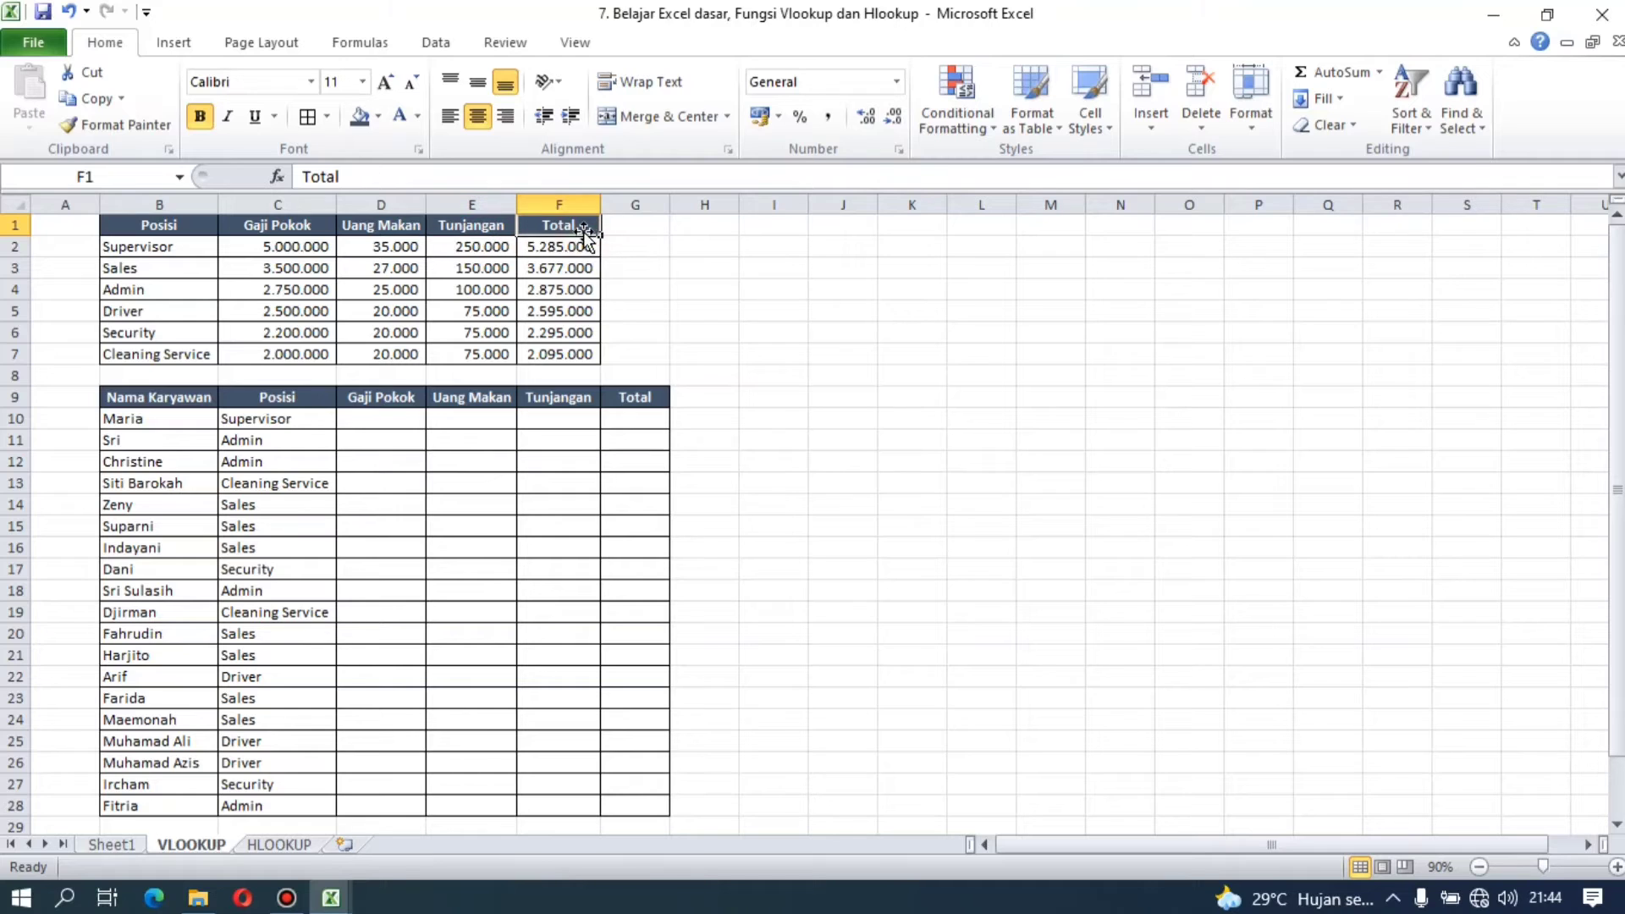
Step: Examine the Gaji Pokok values in C2:C7 and the employee table's position and salary headers in row 9
{"action": "left_click", "coordinate": [685, 288]}
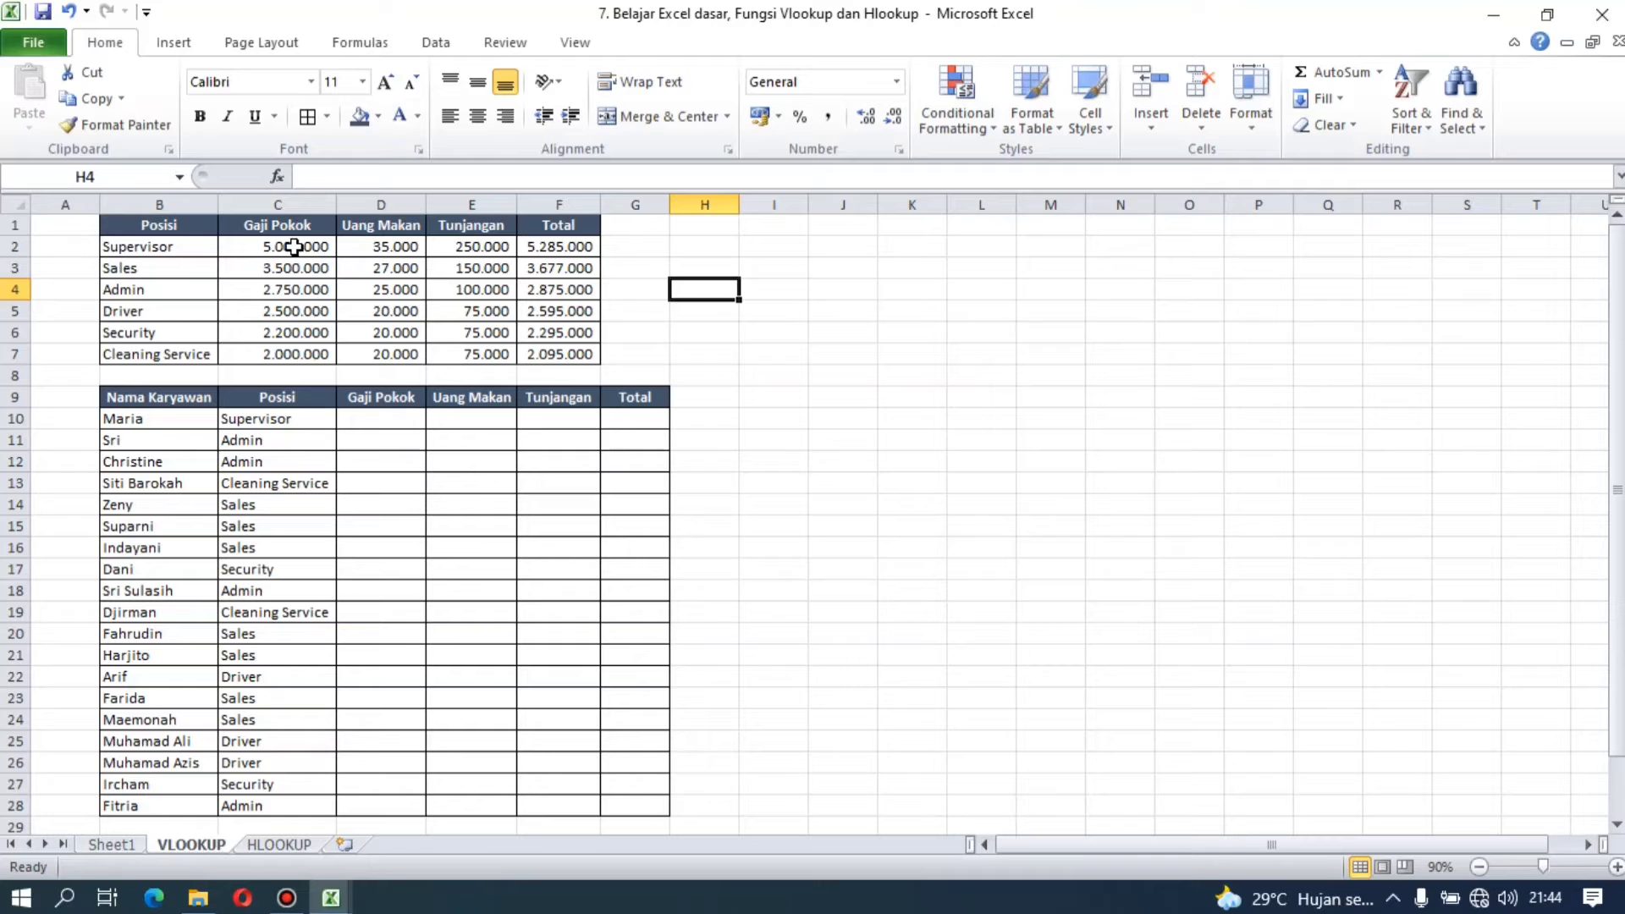
{"action": "left_click_drag", "start_coordinate": [294, 247], "coordinate": [291, 352]}
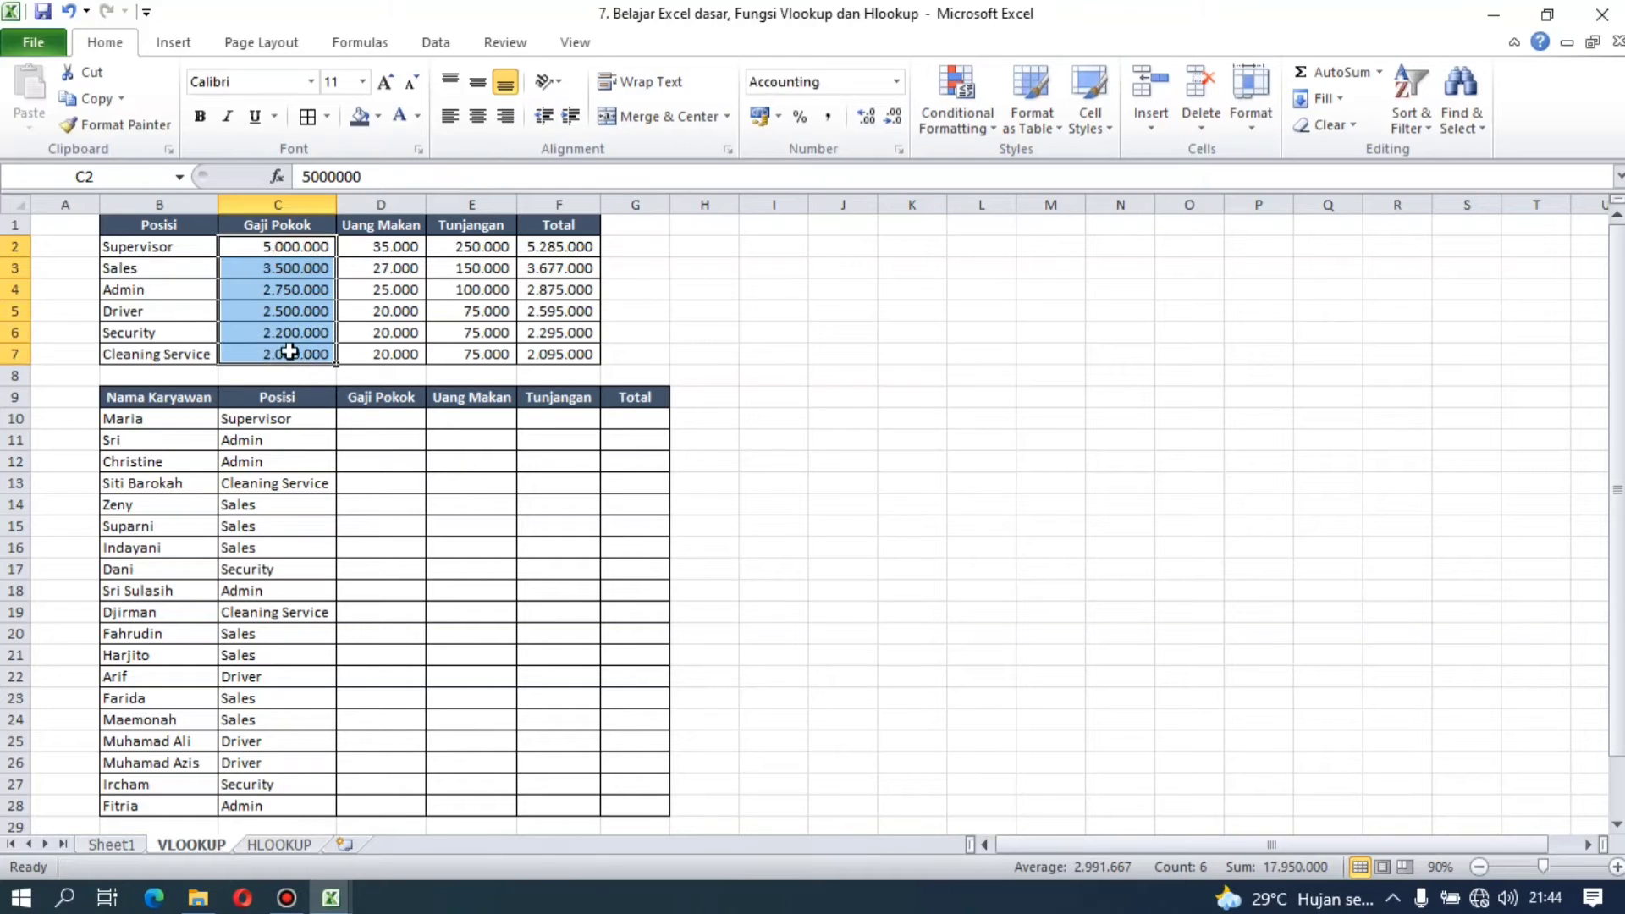
{"action": "left_click", "coordinate": [290, 423]}
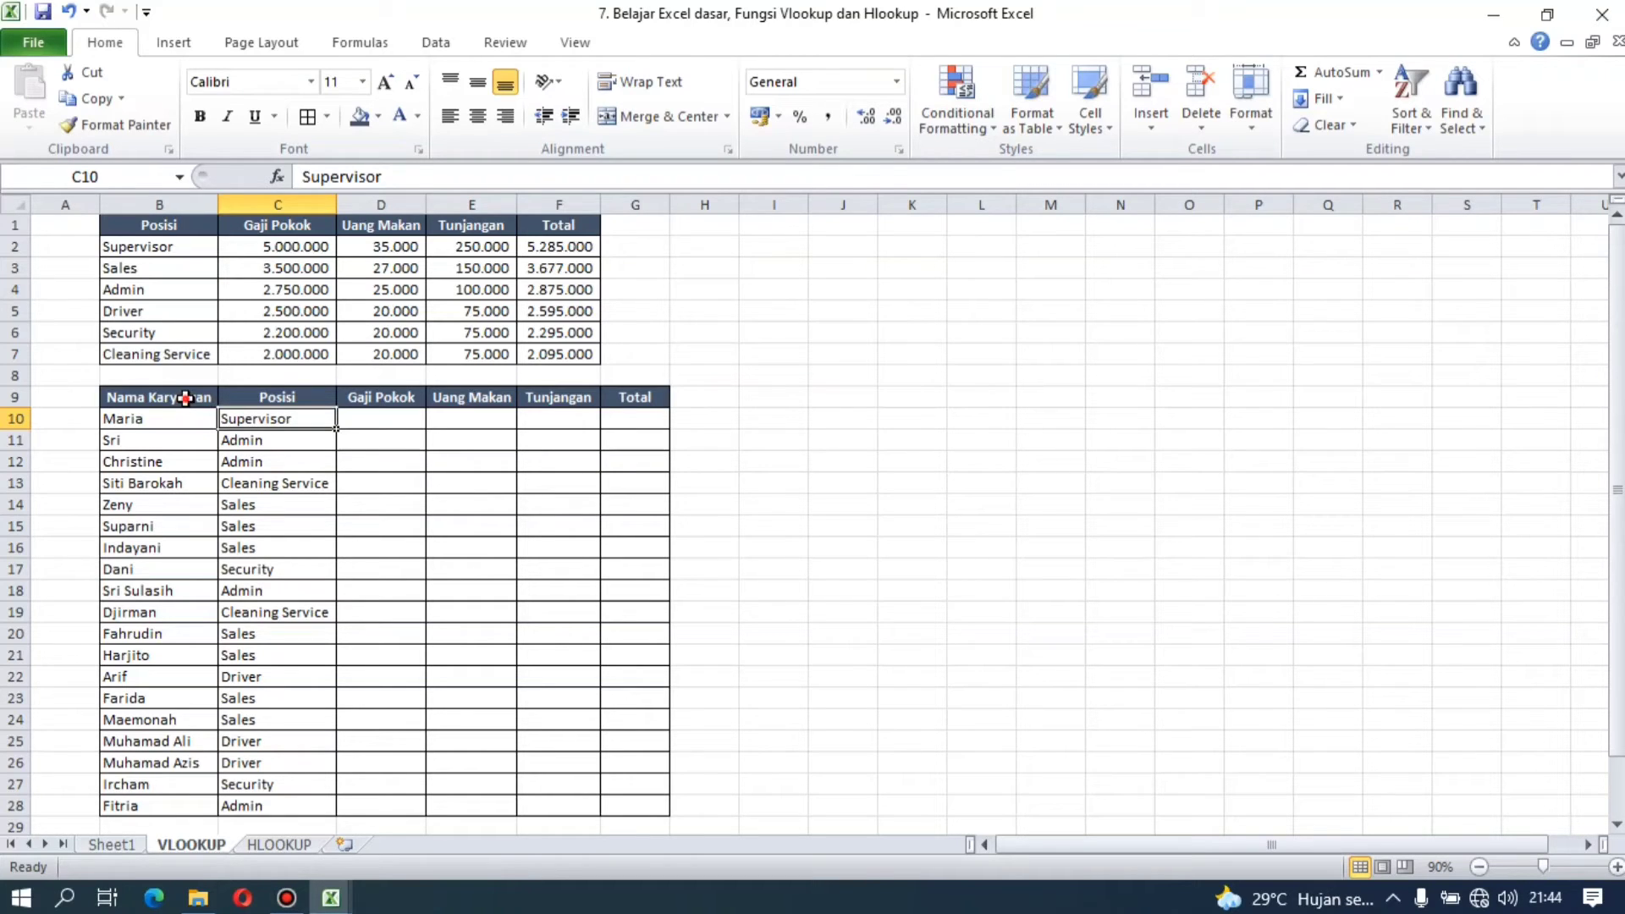
{"action": "left_click", "coordinate": [185, 397]}
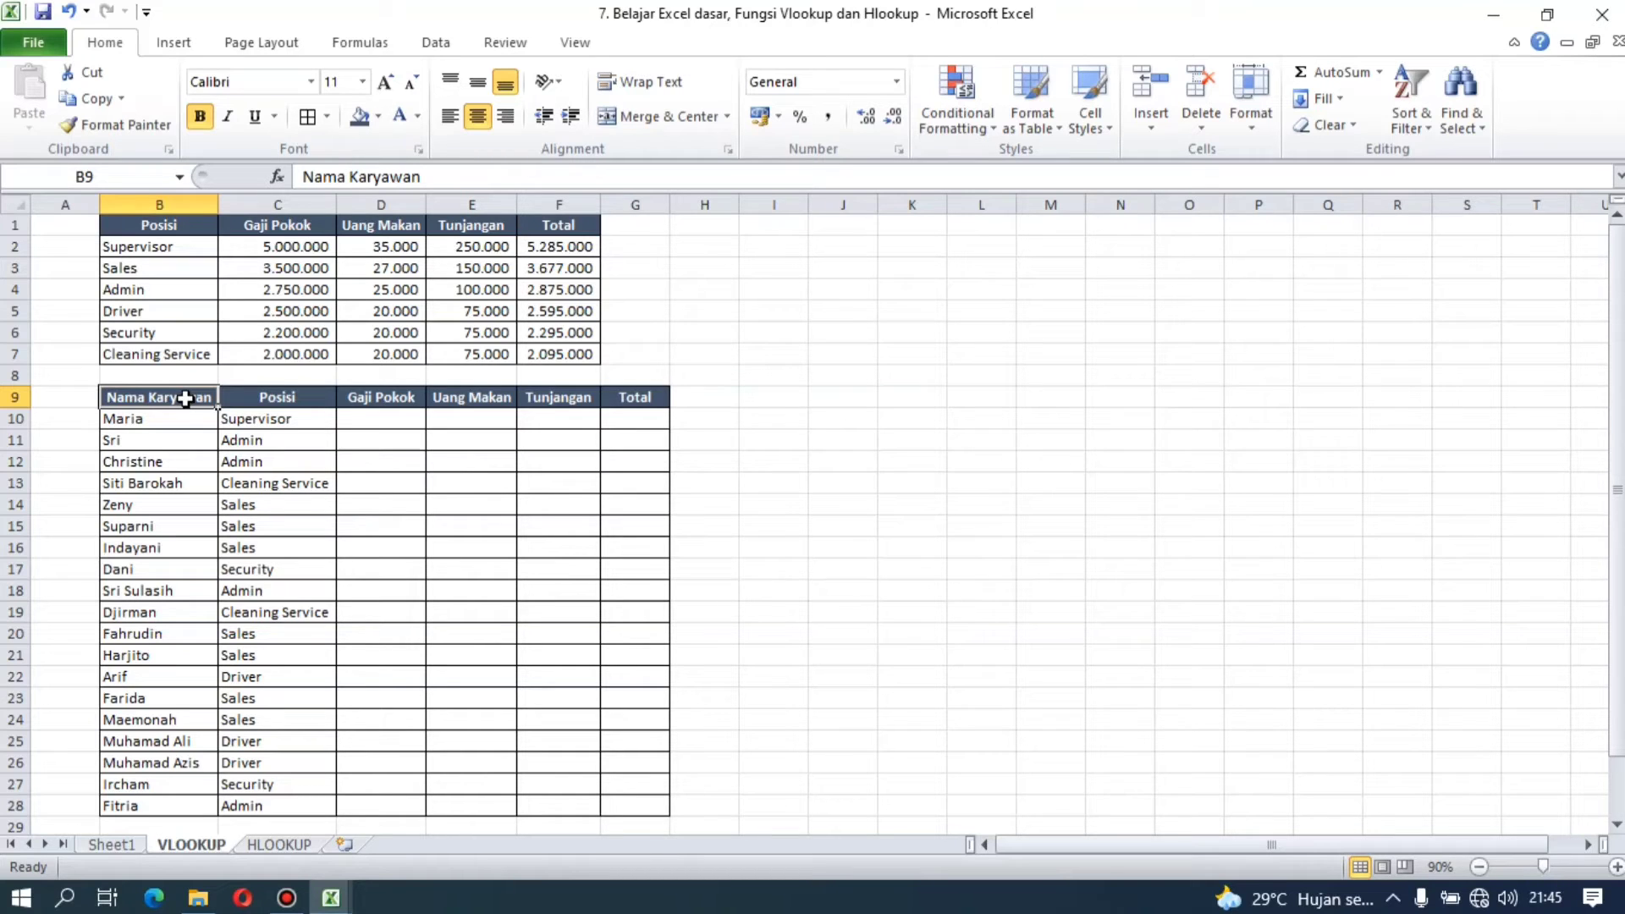
{"action": "key", "text": "Right"}
{"action": "key", "text": "Right"}
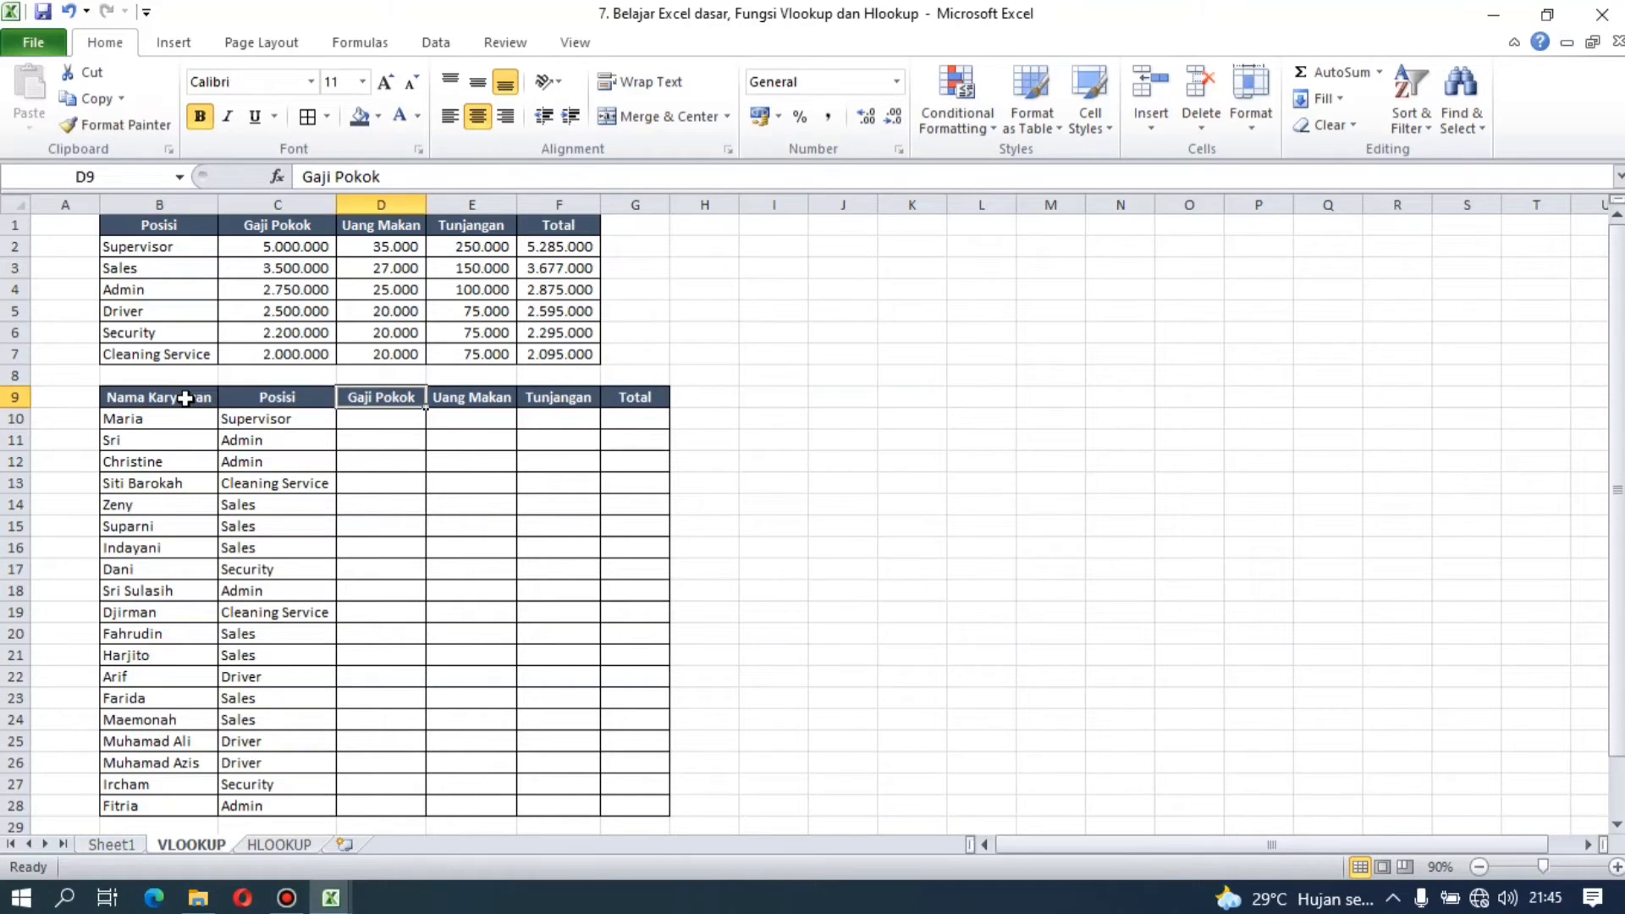
Step: Start a VLOOKUP formula in D10 with the employee's position in C10 as the lookup value
{"action": "key", "text": "Down"}
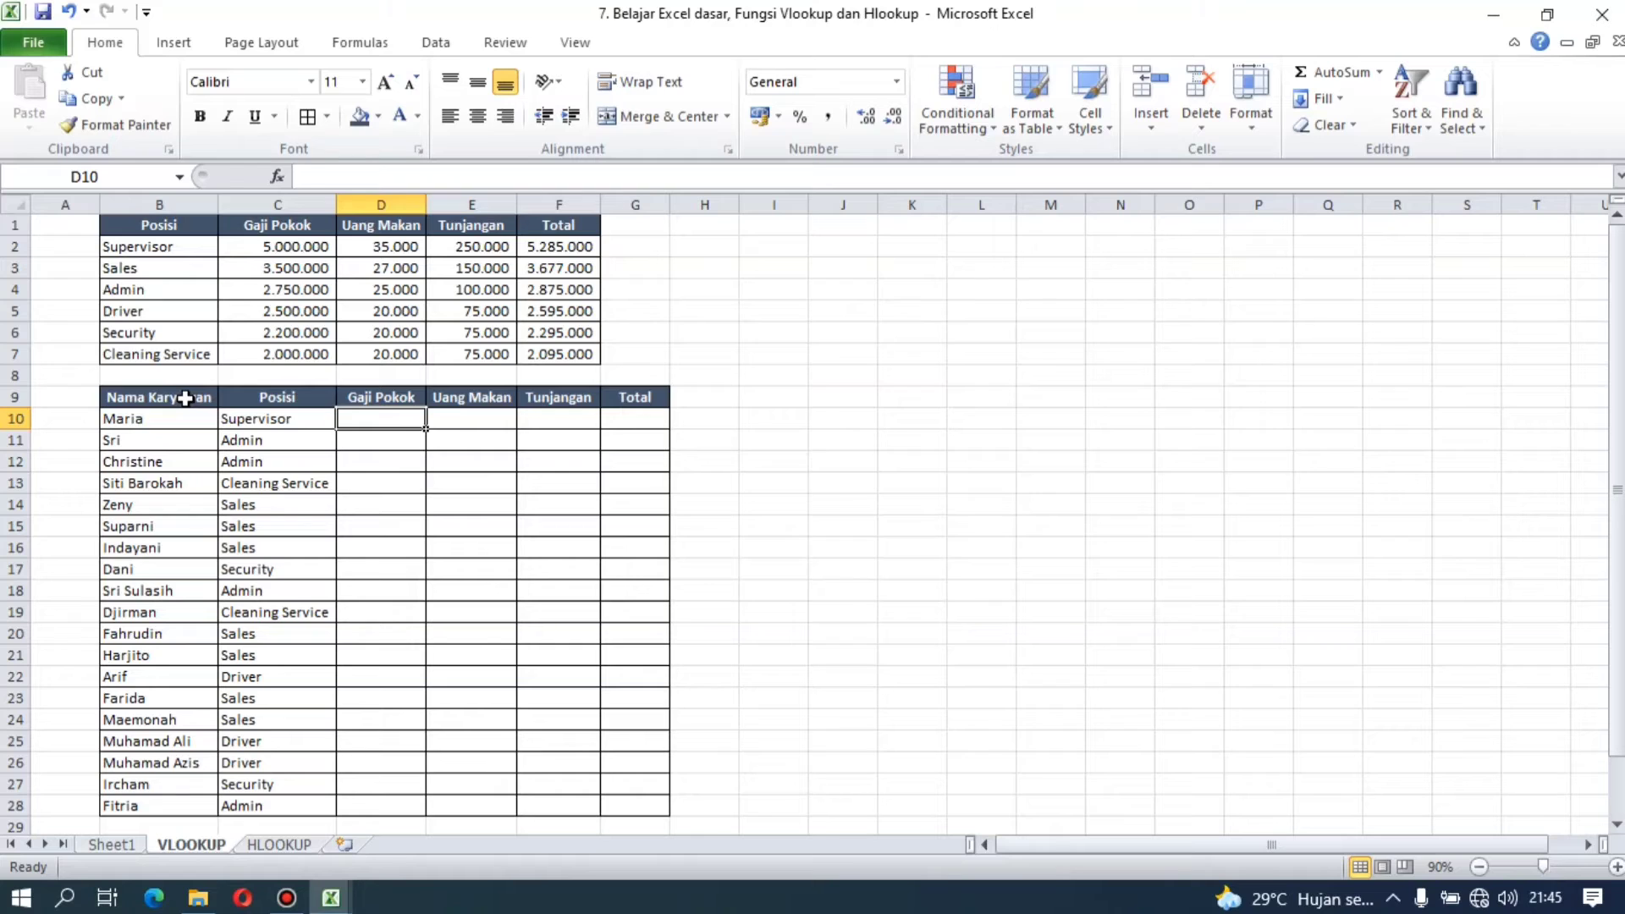
{"action": "type", "text": "=vl"}
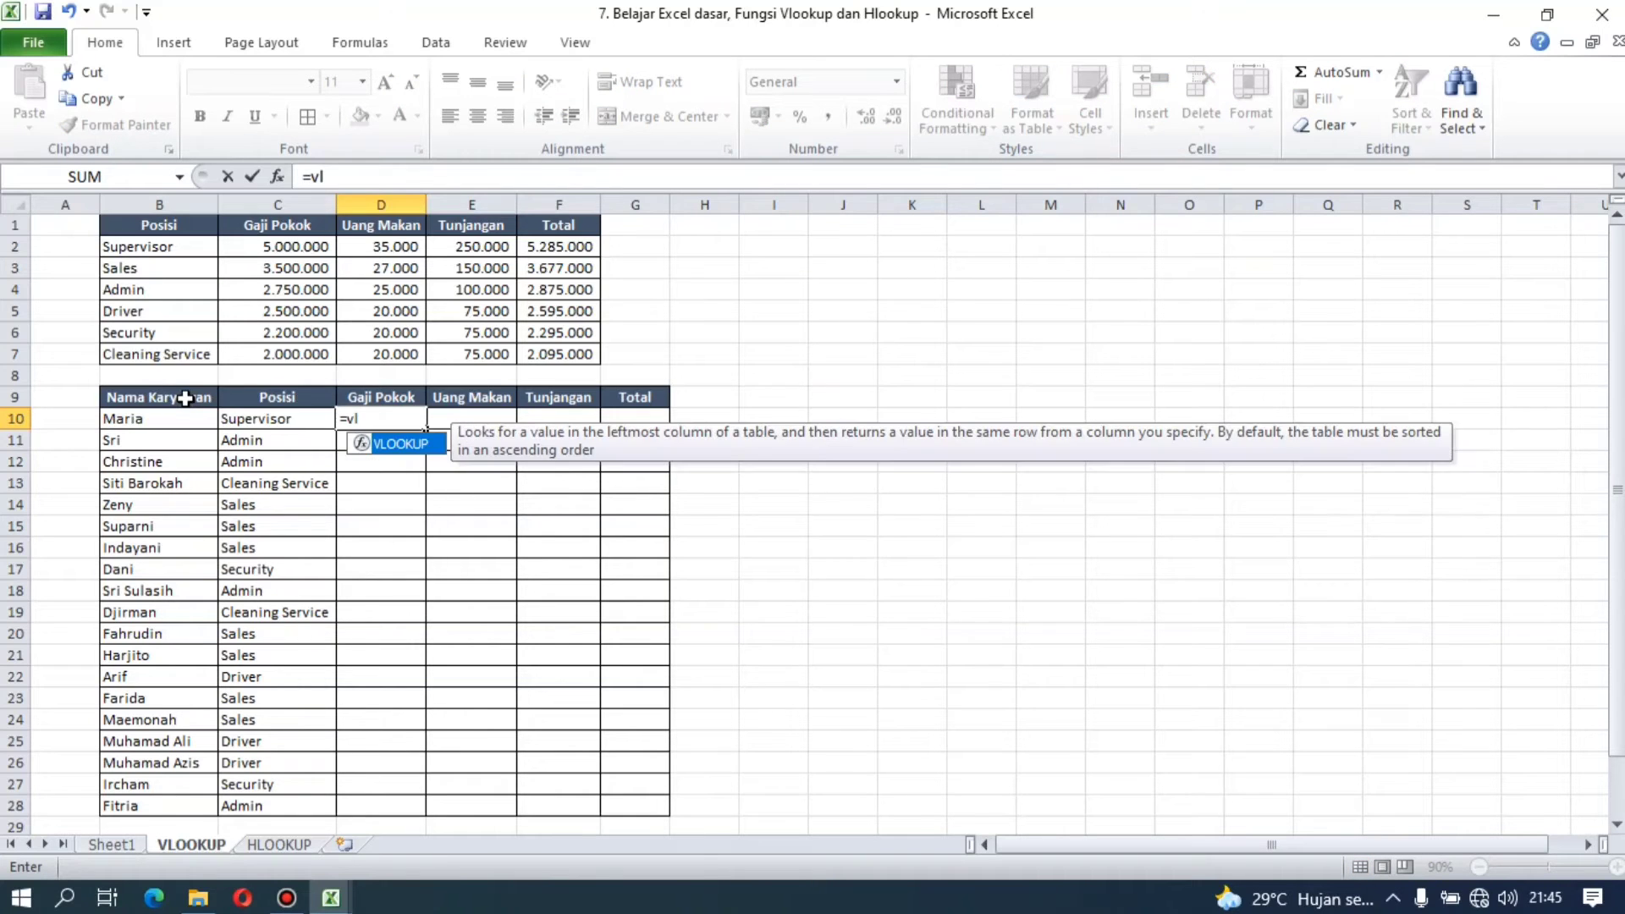
{"action": "key", "text": "Tab"}
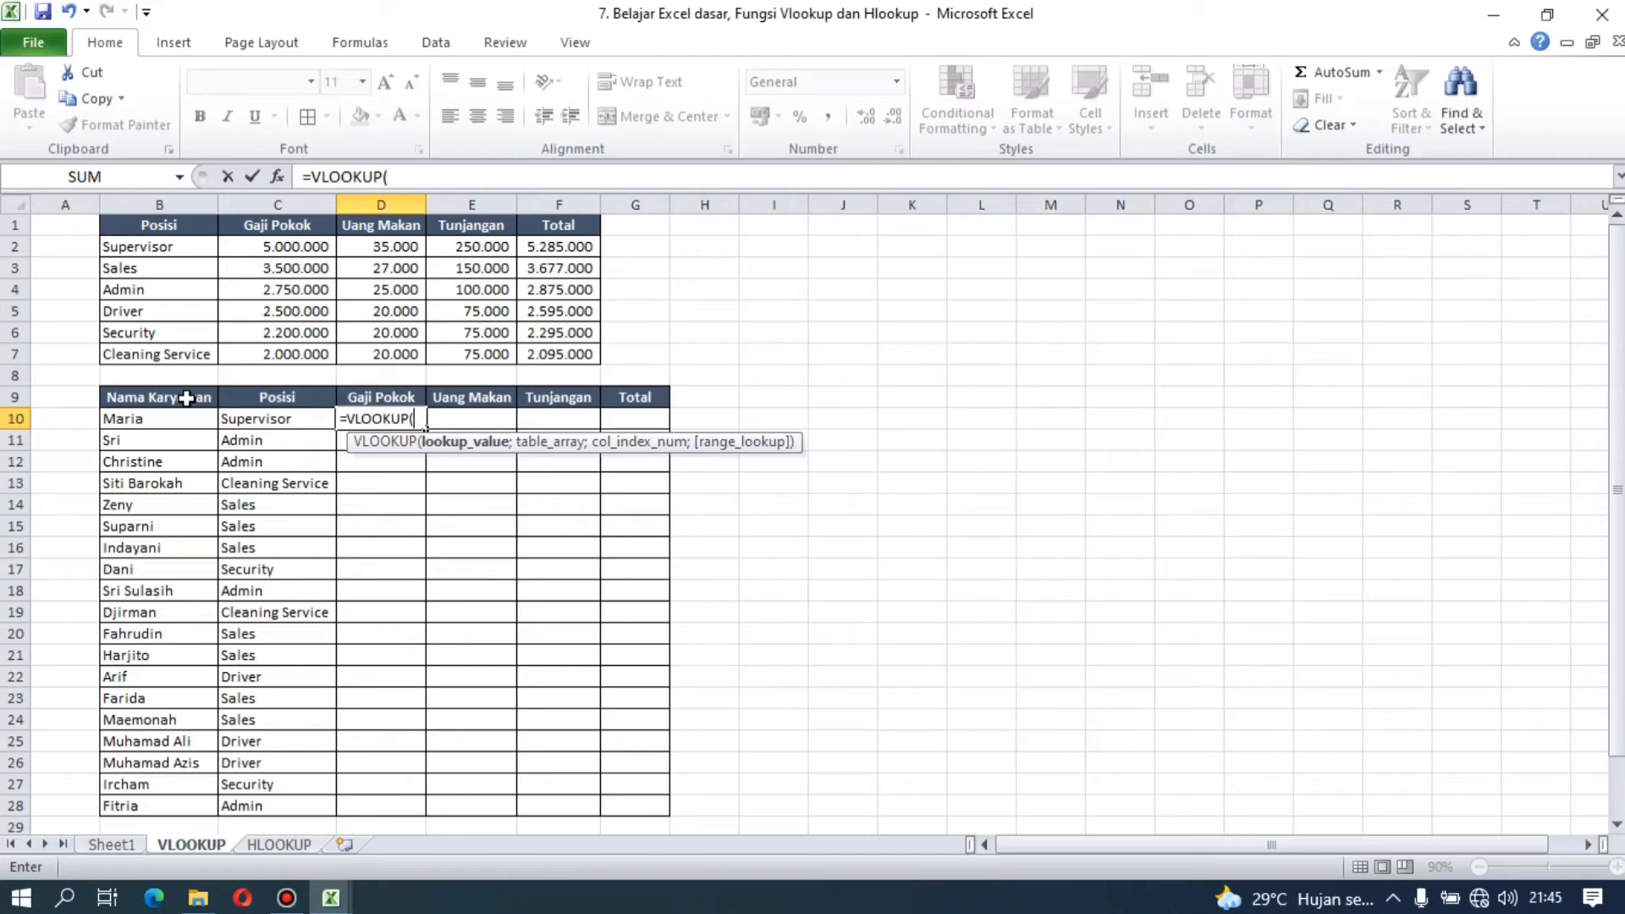
{"action": "left_click", "coordinate": [266, 422]}
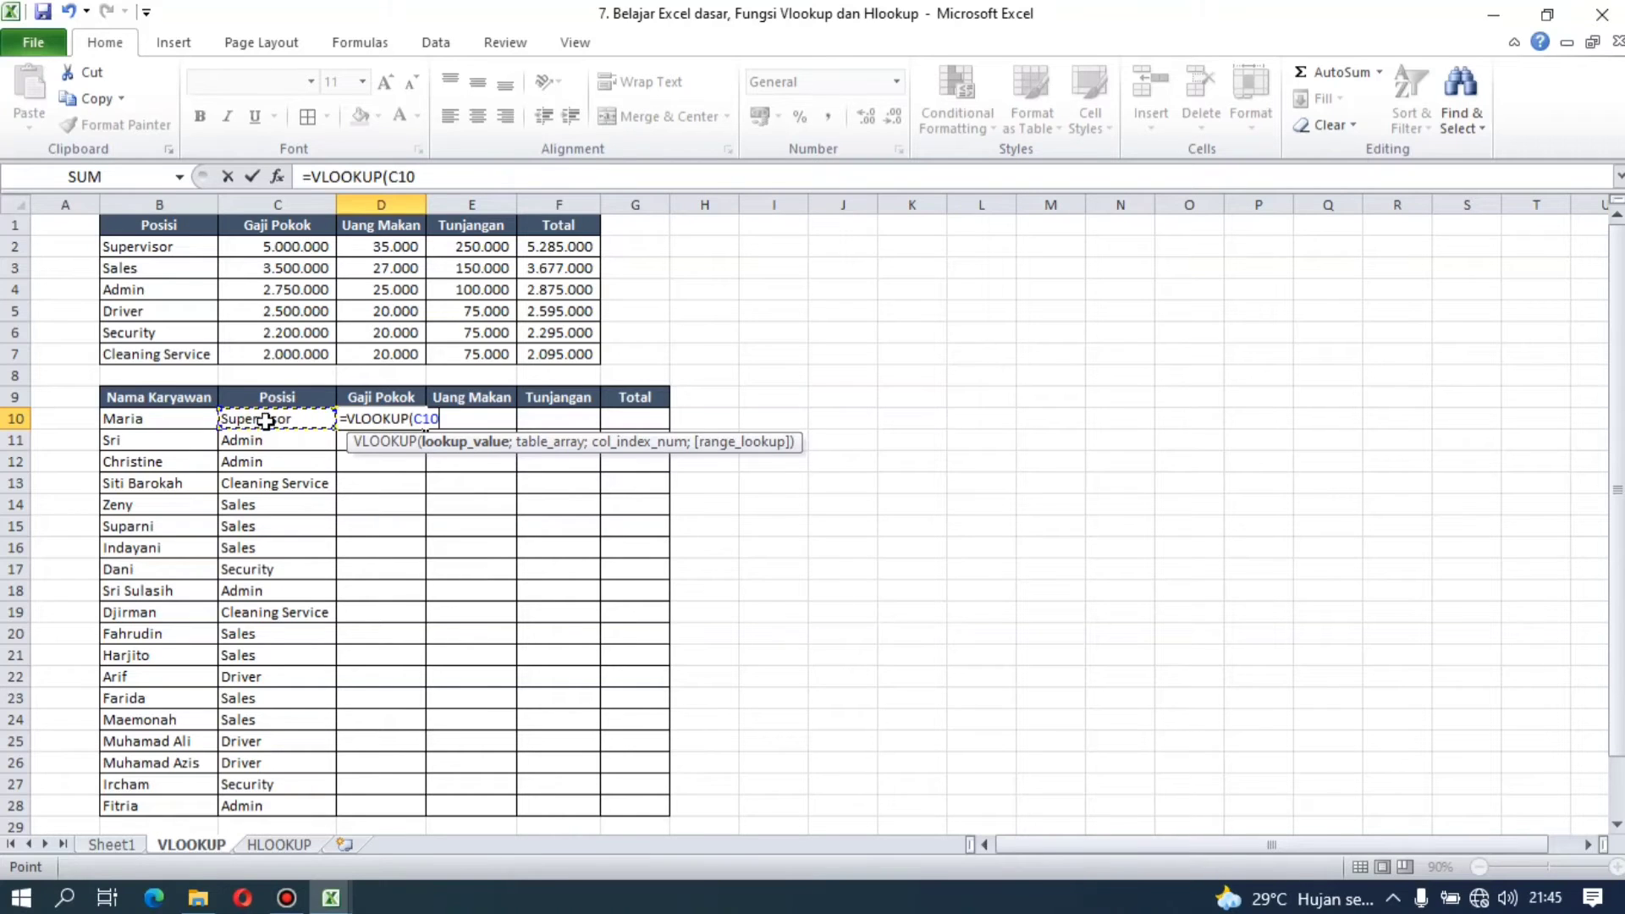
{"action": "type", "text": ";"}
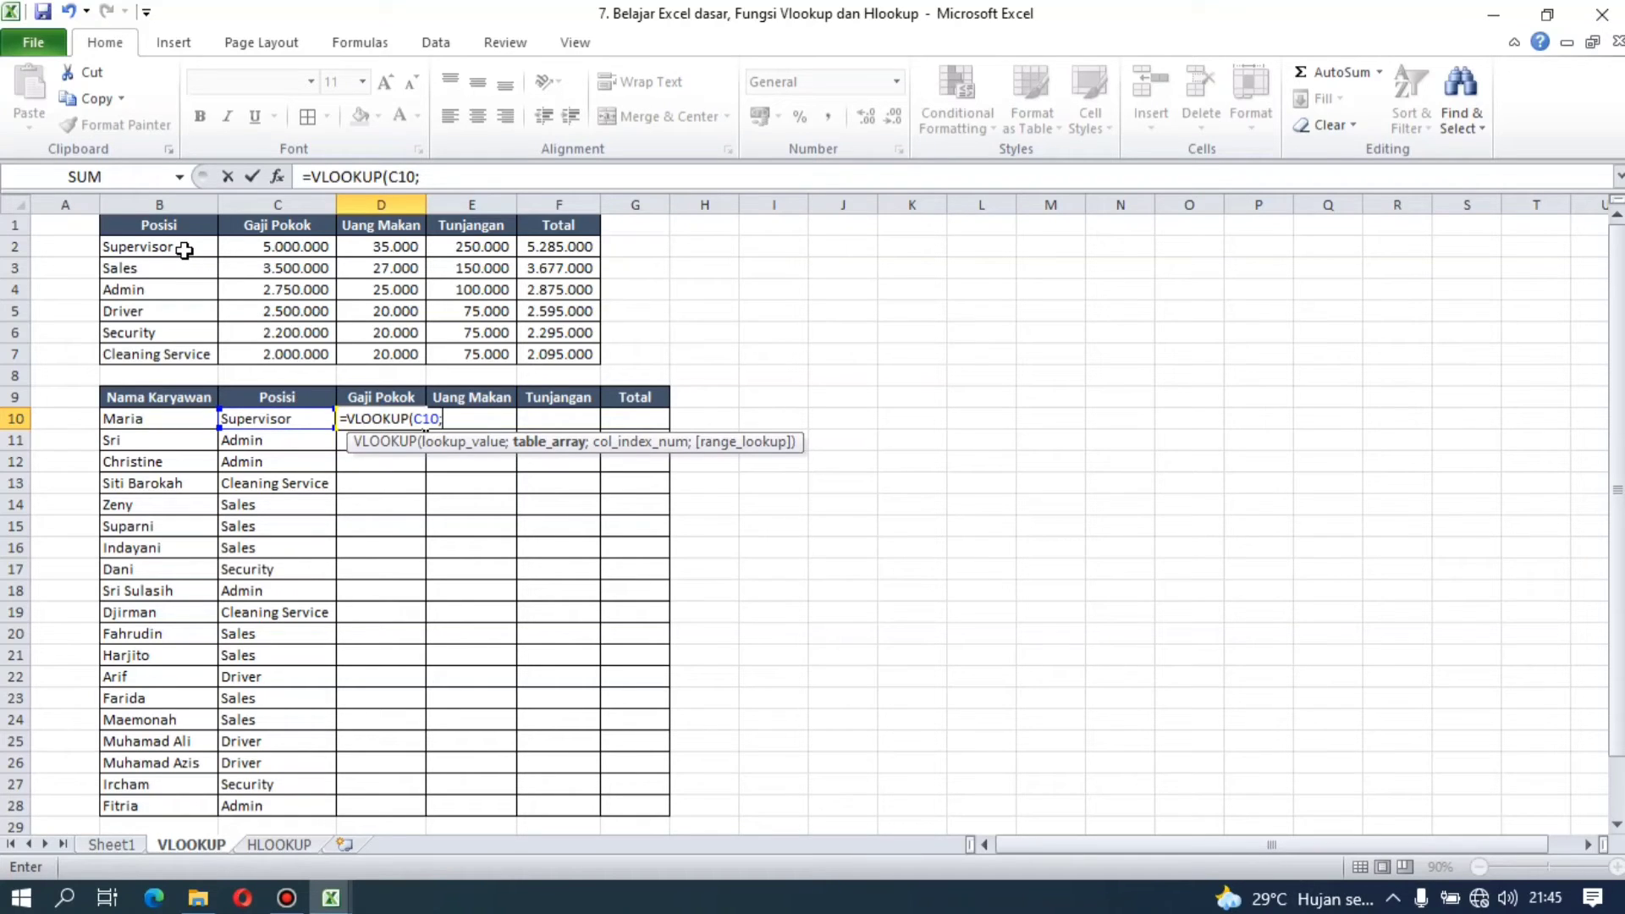
Step: Set the D10 formula's table array to B2:E7, locked as the absolute range $B$2:$E$7
{"action": "left_click", "coordinate": [185, 250]}
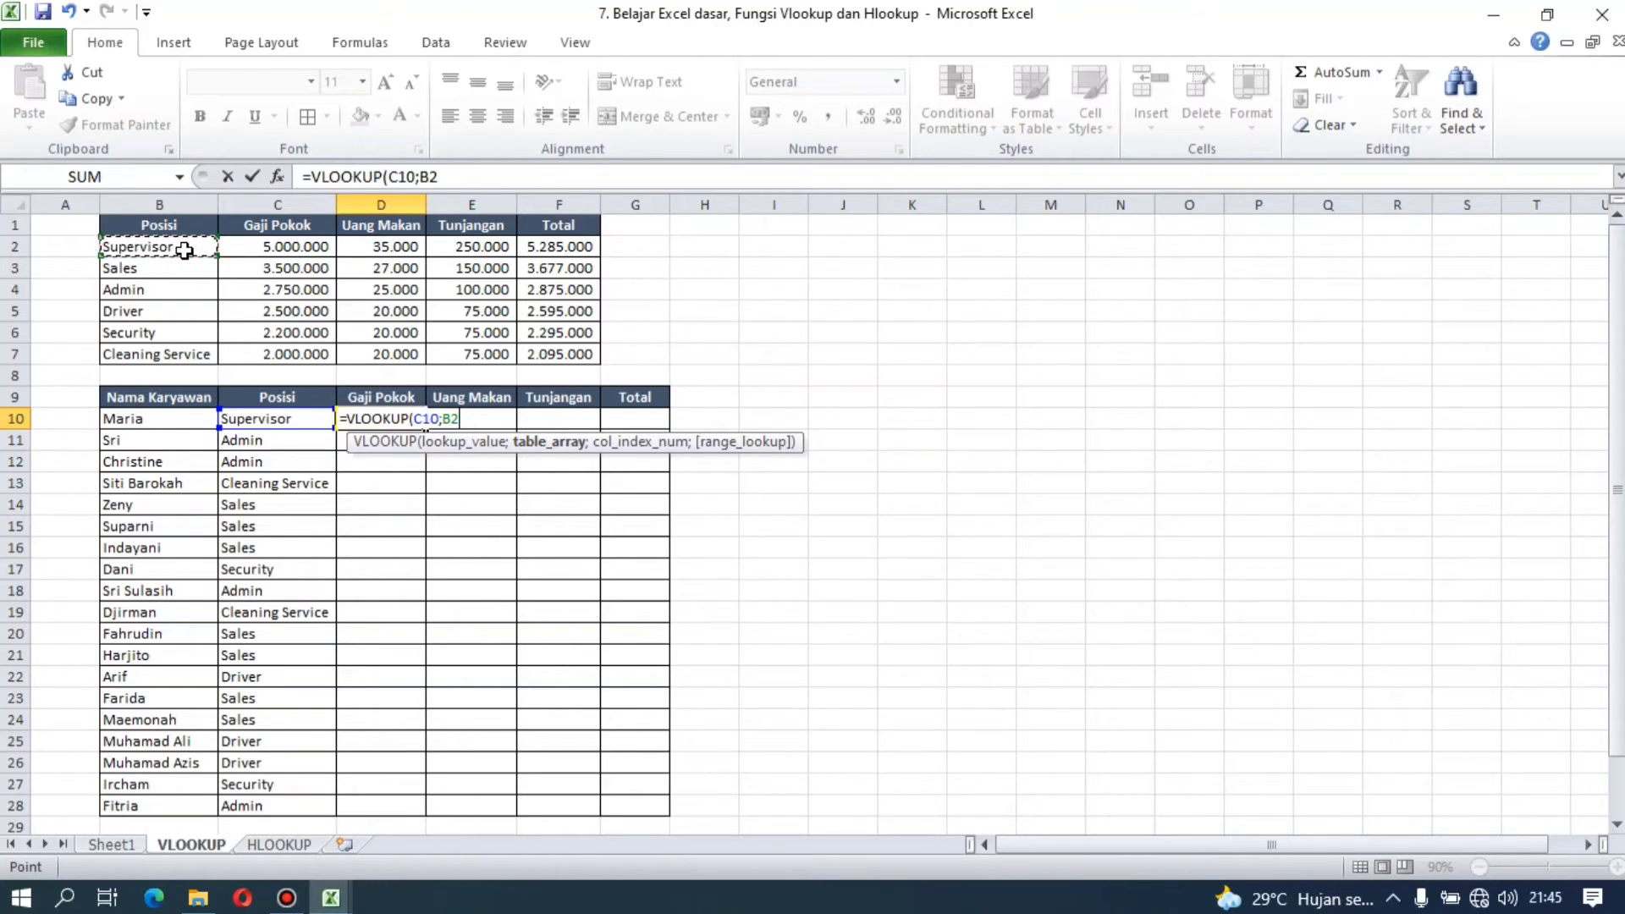
{"action": "key", "text": "shift+Right"}
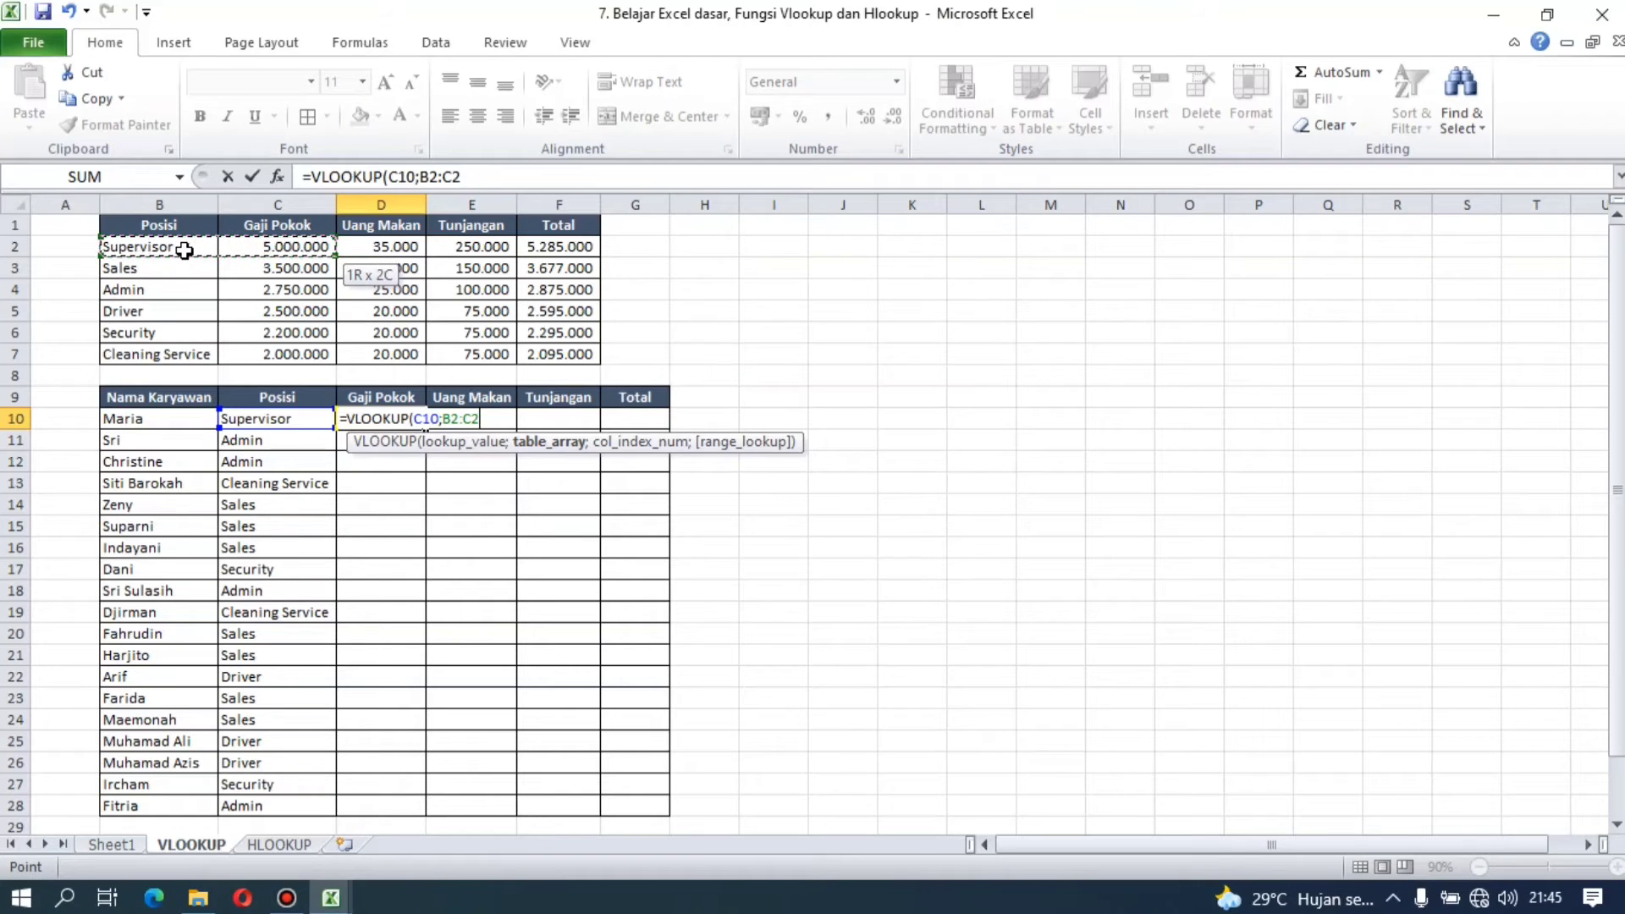
{"action": "key", "text": "shift+Right"}
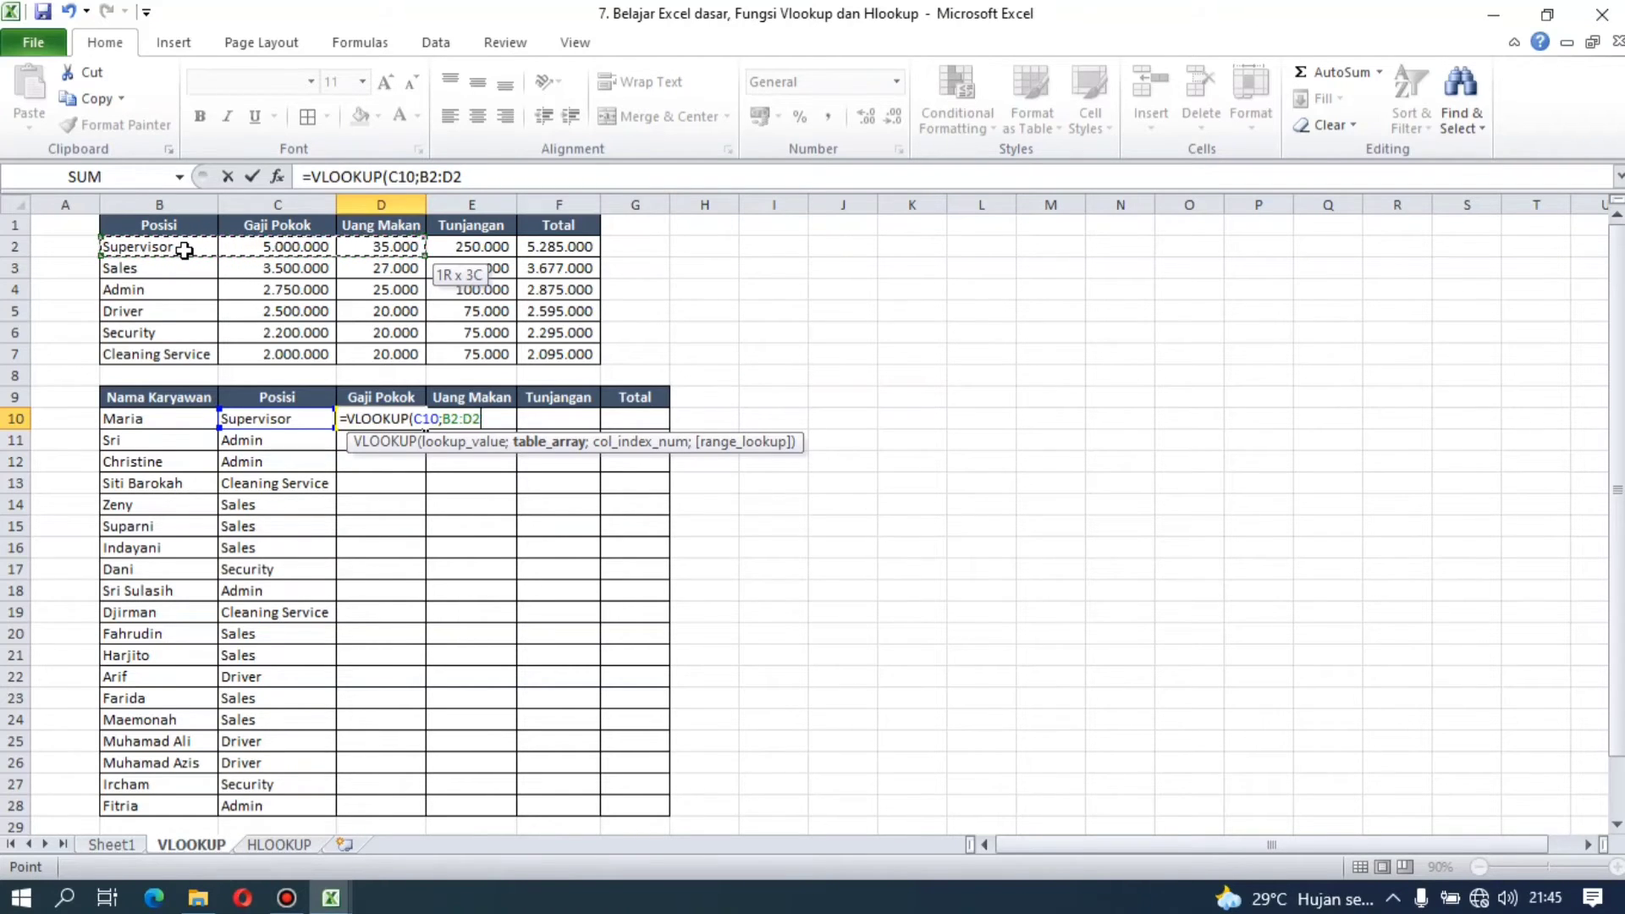
{"action": "key", "text": "shift+Right"}
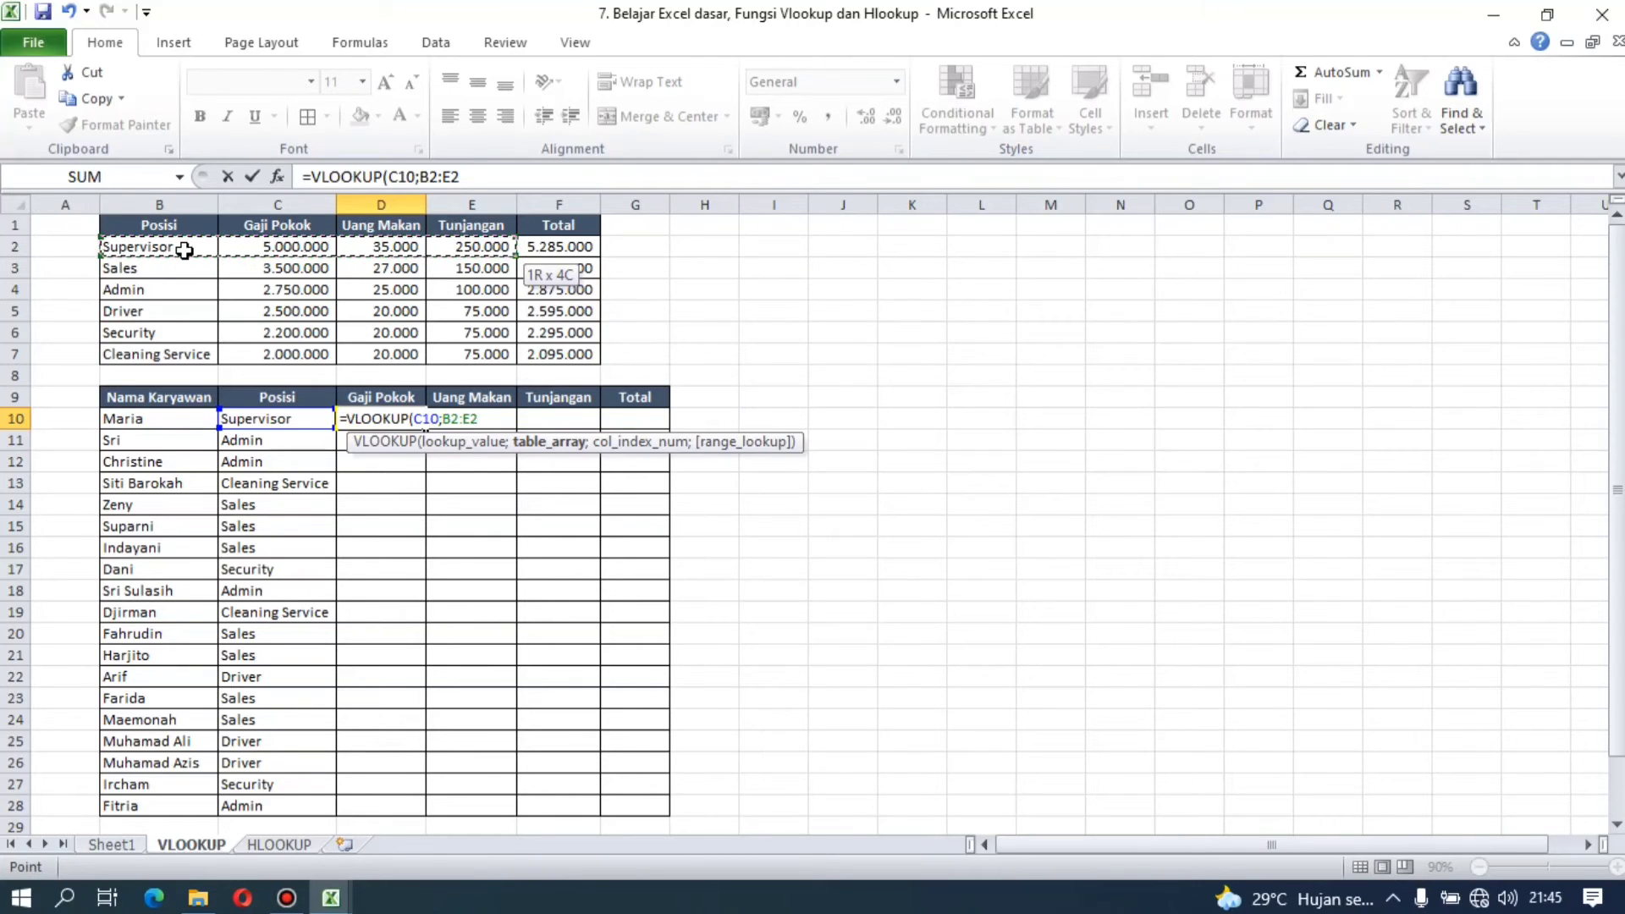
{"action": "key", "text": "shift+Down"}
{"action": "key", "text": "shift+Down"}
{"action": "key", "text": "shift+Down"}
{"action": "key", "text": "shift+Down"}
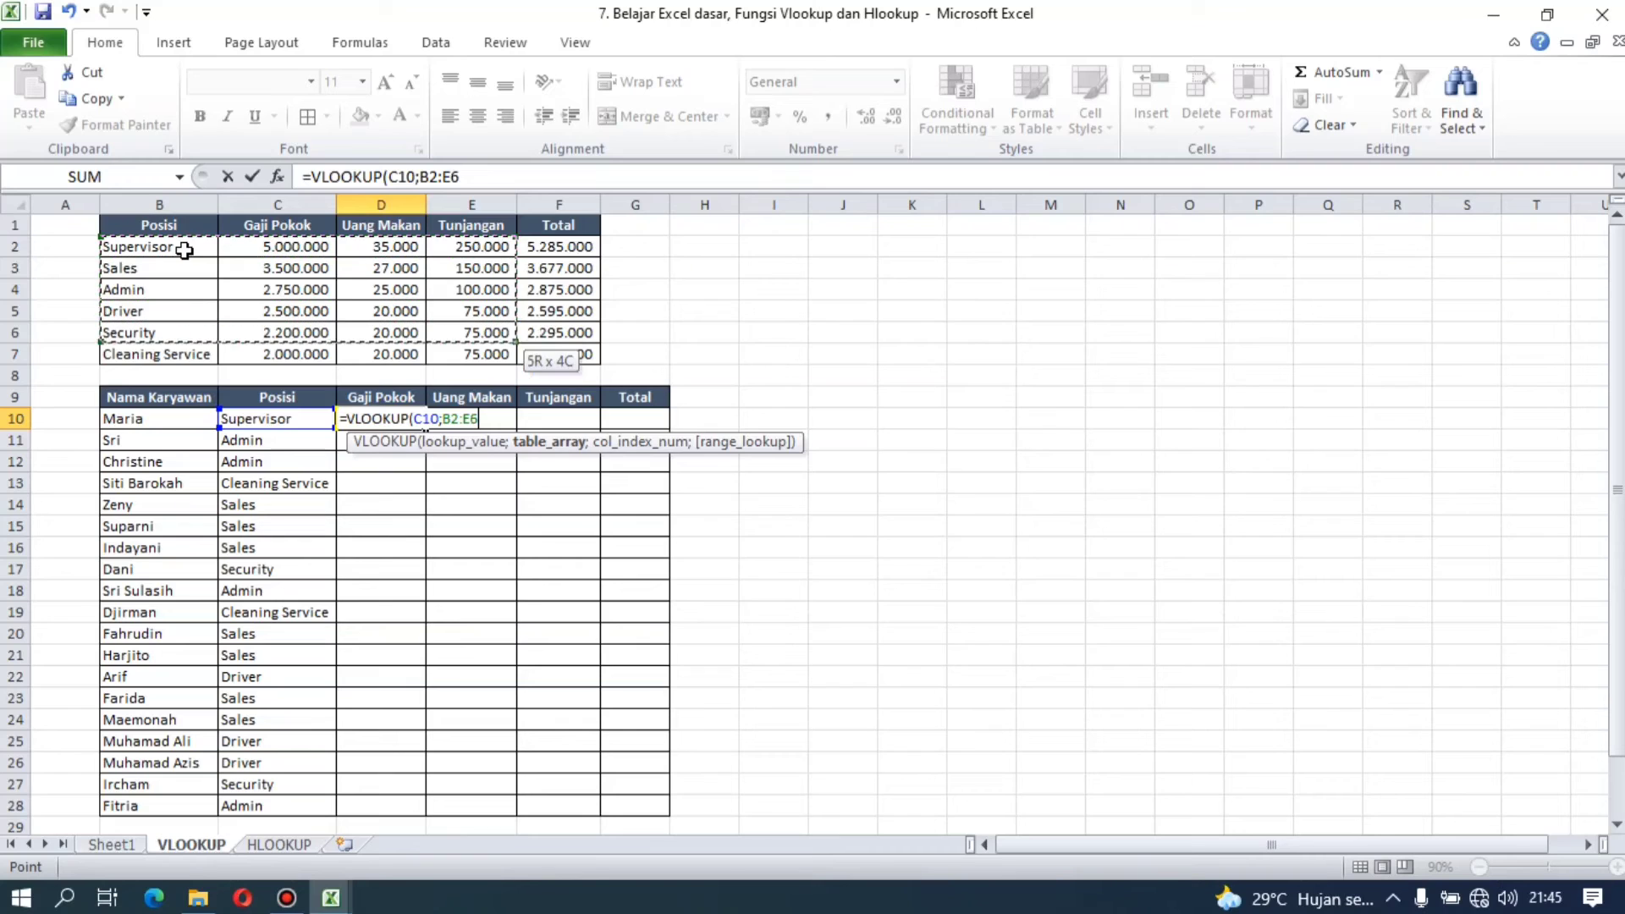
{"action": "key", "text": "shift+Down"}
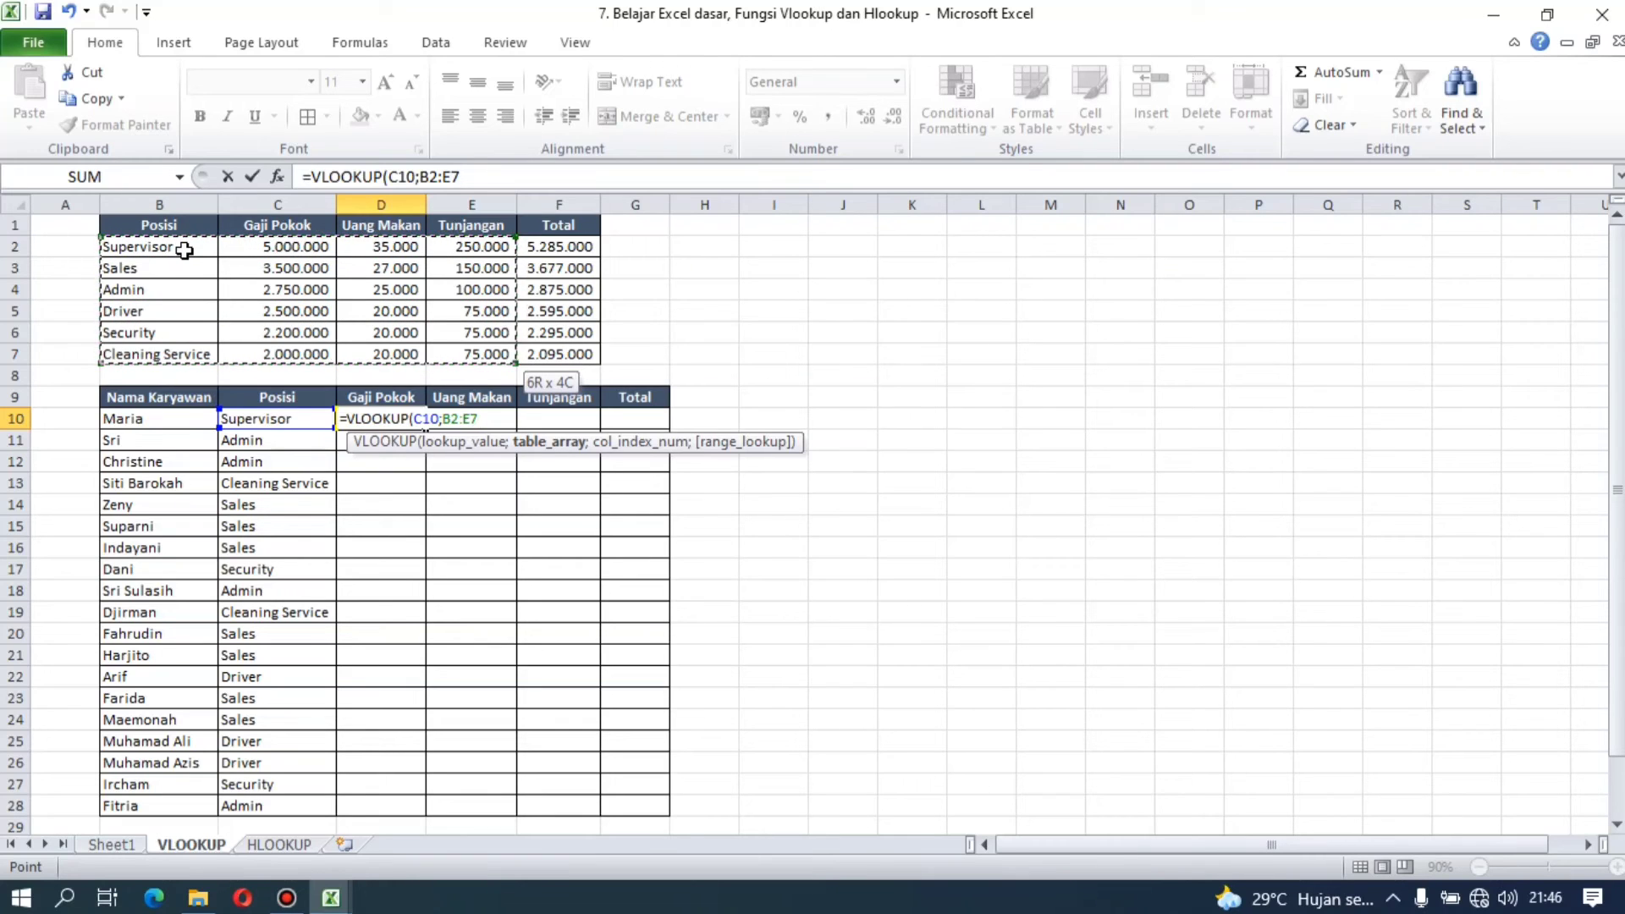
{"action": "key", "text": "F4"}
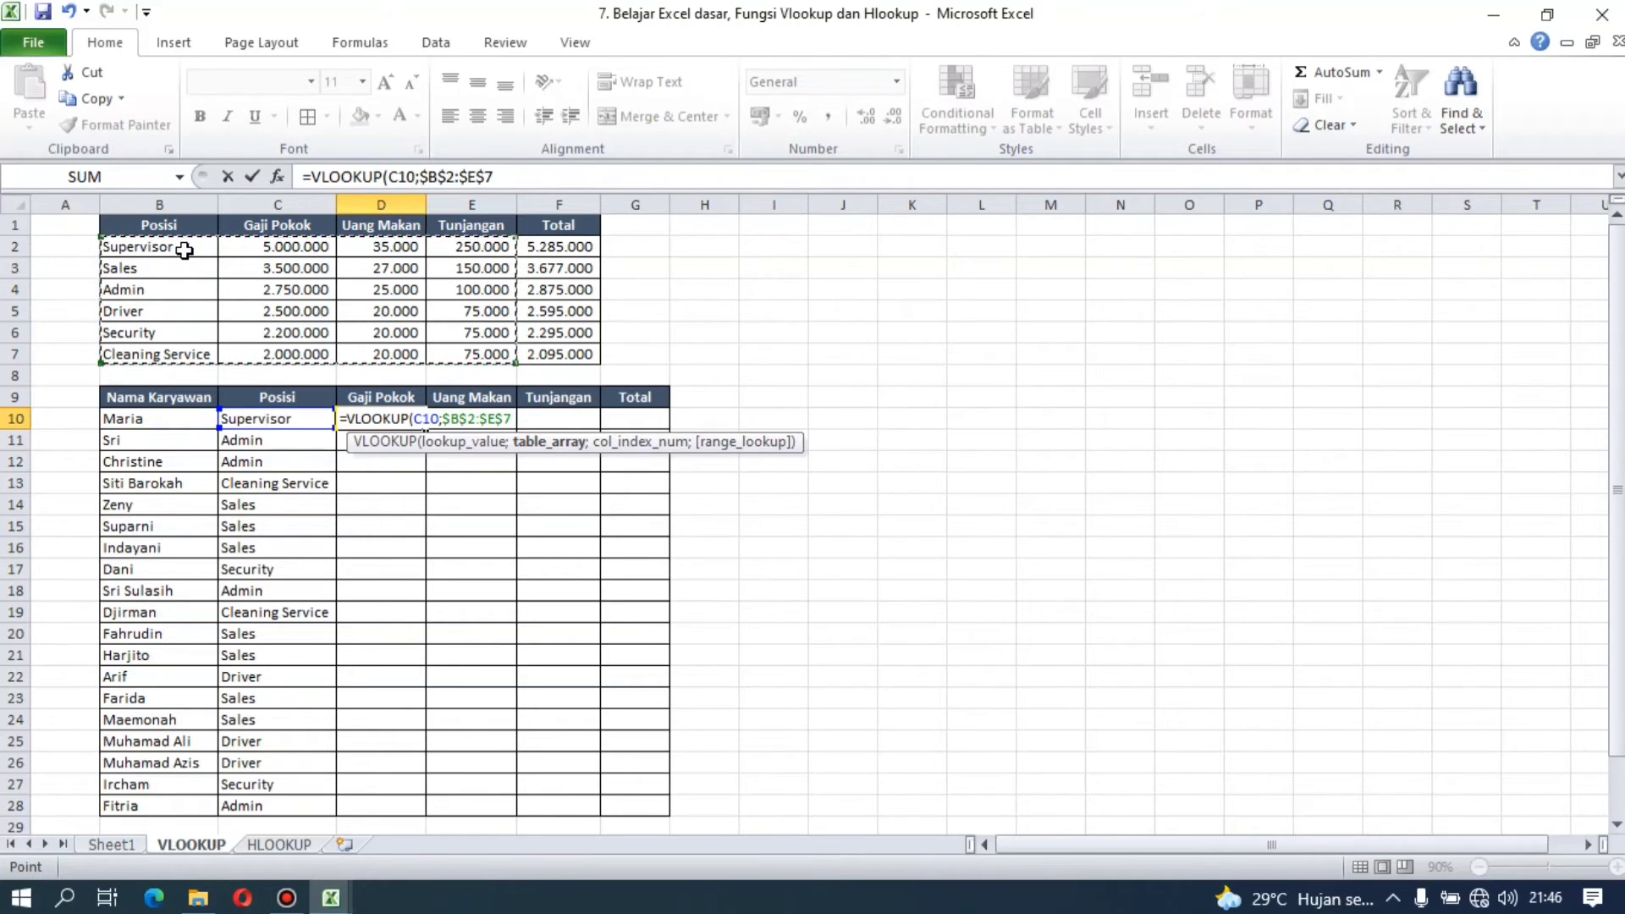
Step: Complete the D10 VLOOKUP formula with column index 2 and FALSE for an exact match
{"action": "type", "text": ";2"}
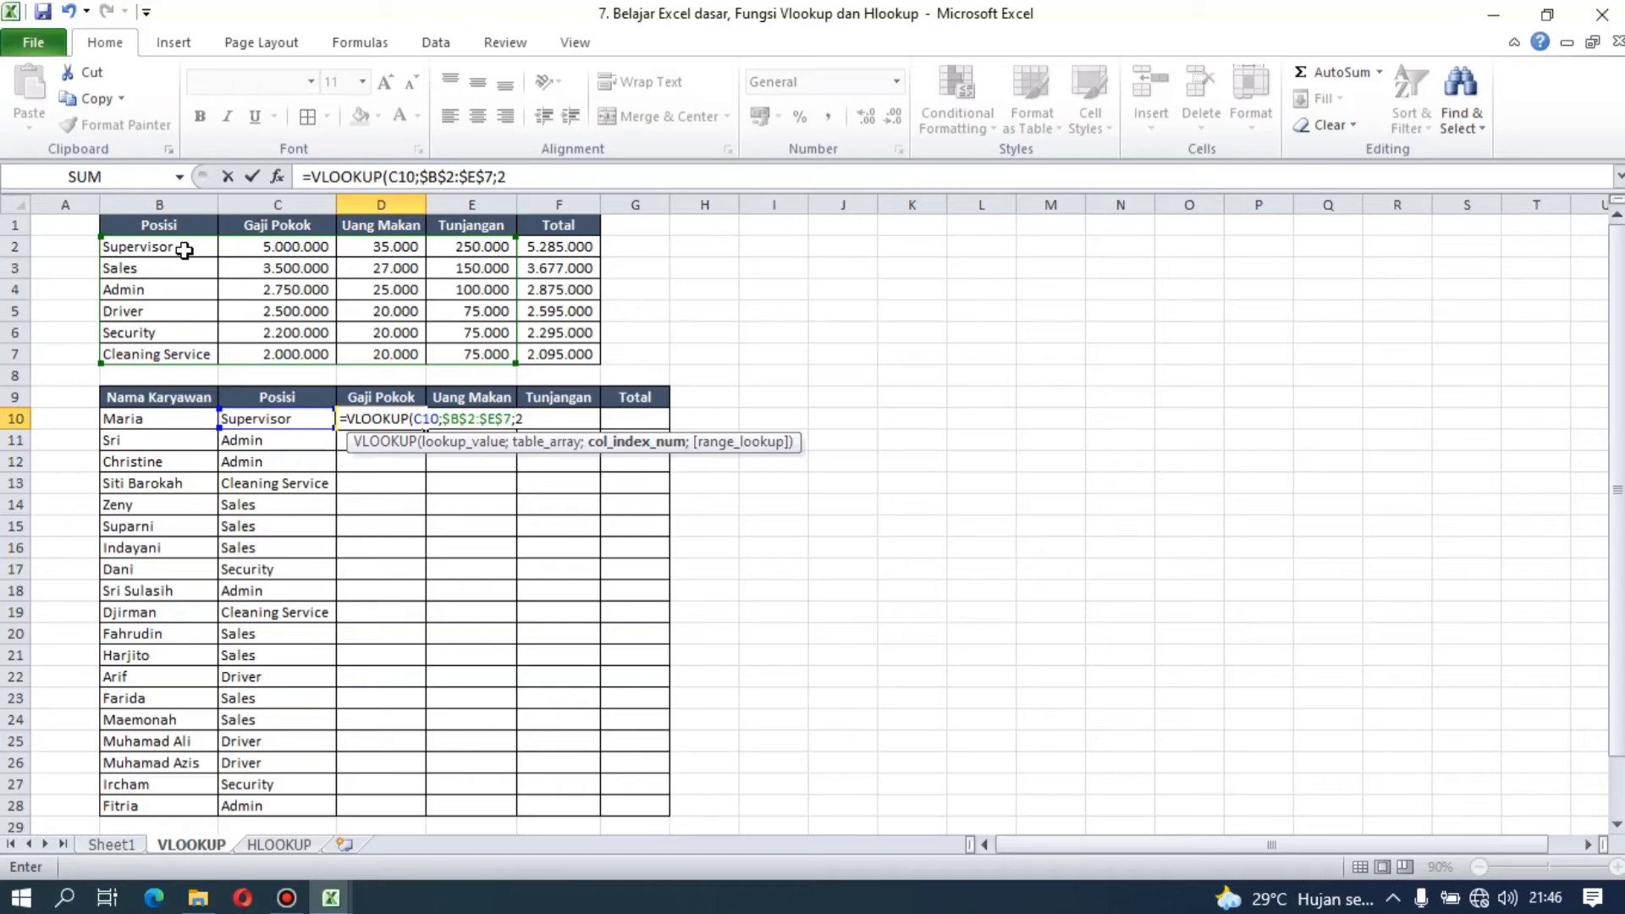
{"action": "type", "text": ";"}
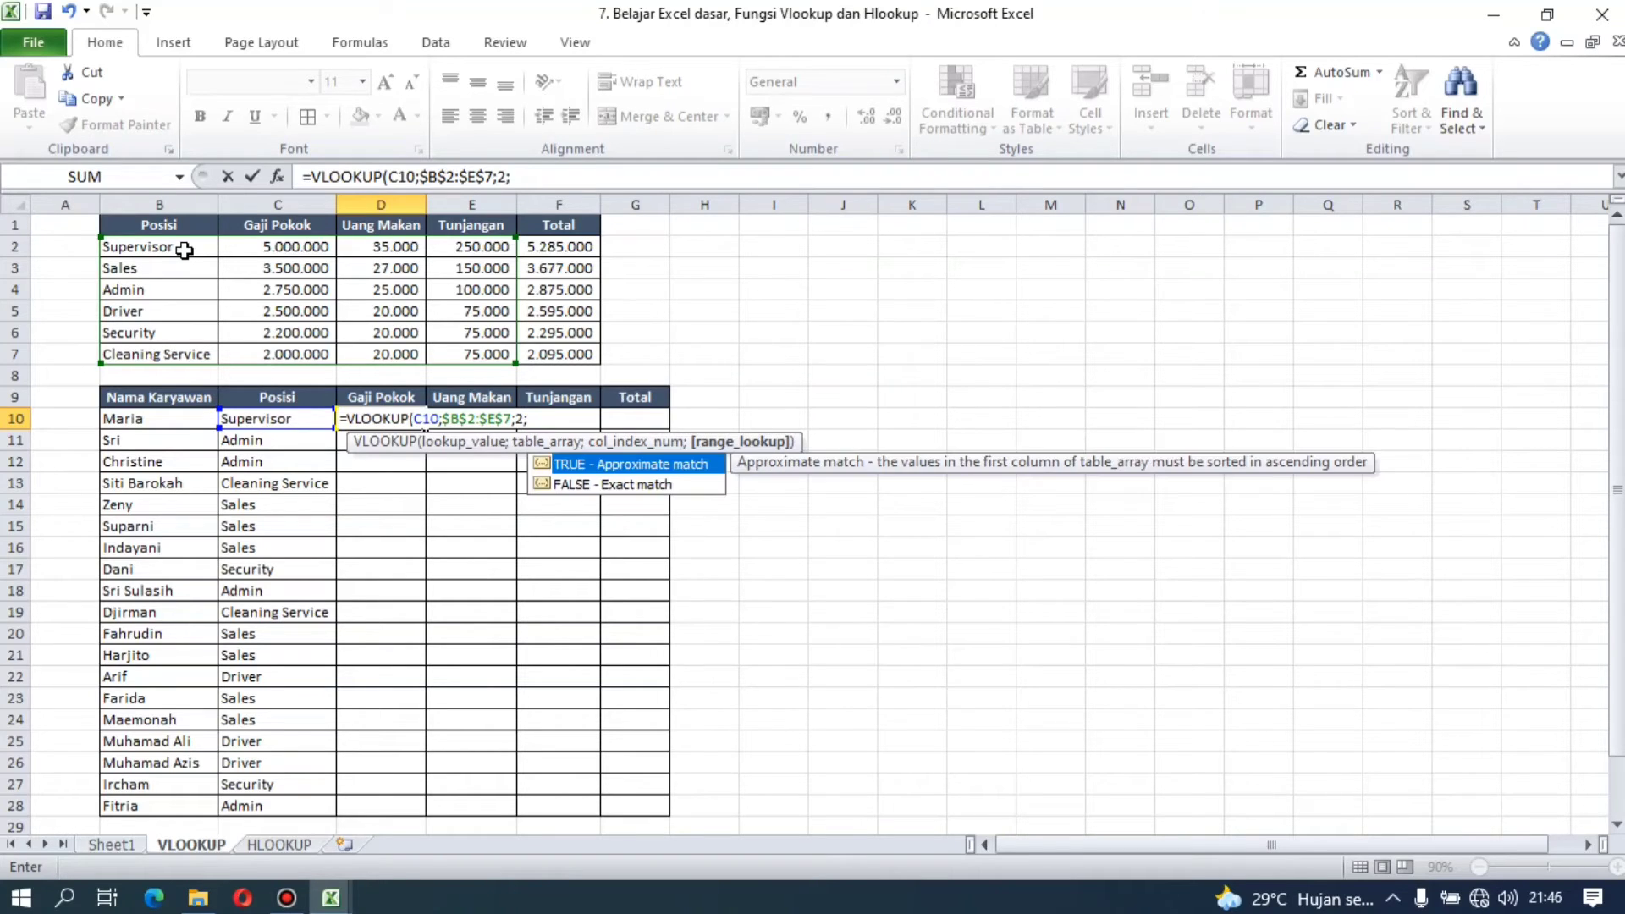
{"action": "double_click", "coordinate": [578, 481]}
{"action": "type", "text": ")"}
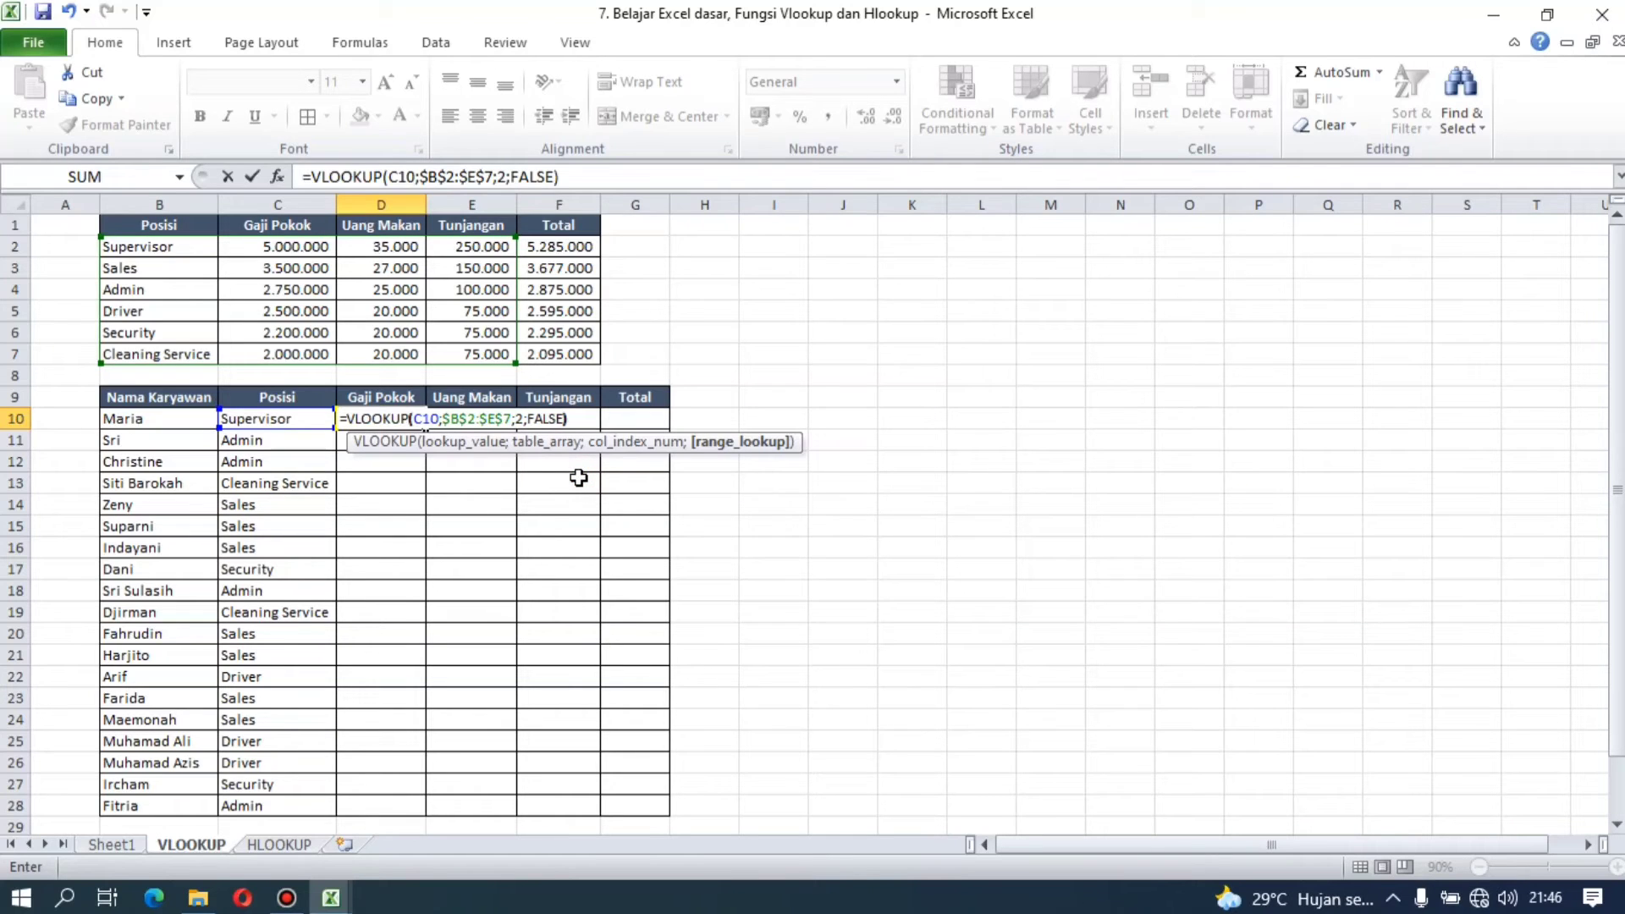
{"action": "key", "text": "Return"}
{"action": "key", "text": "Up"}
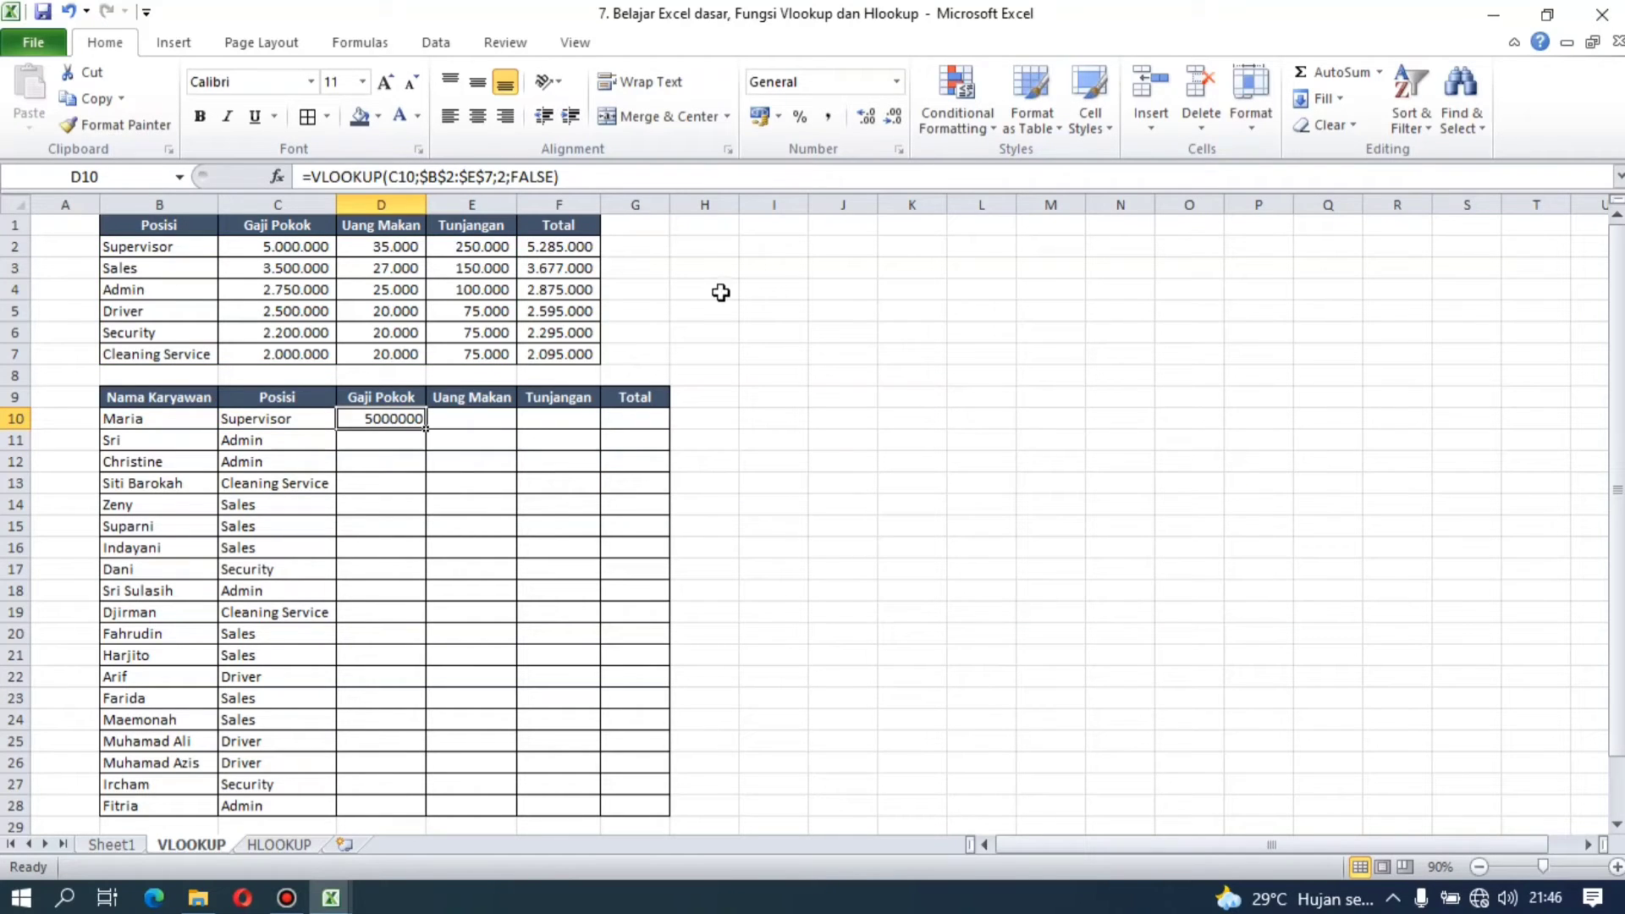
Step: Apply Comma Style to the Gaji Pokok result in D10
{"action": "left_click", "coordinate": [836, 123]}
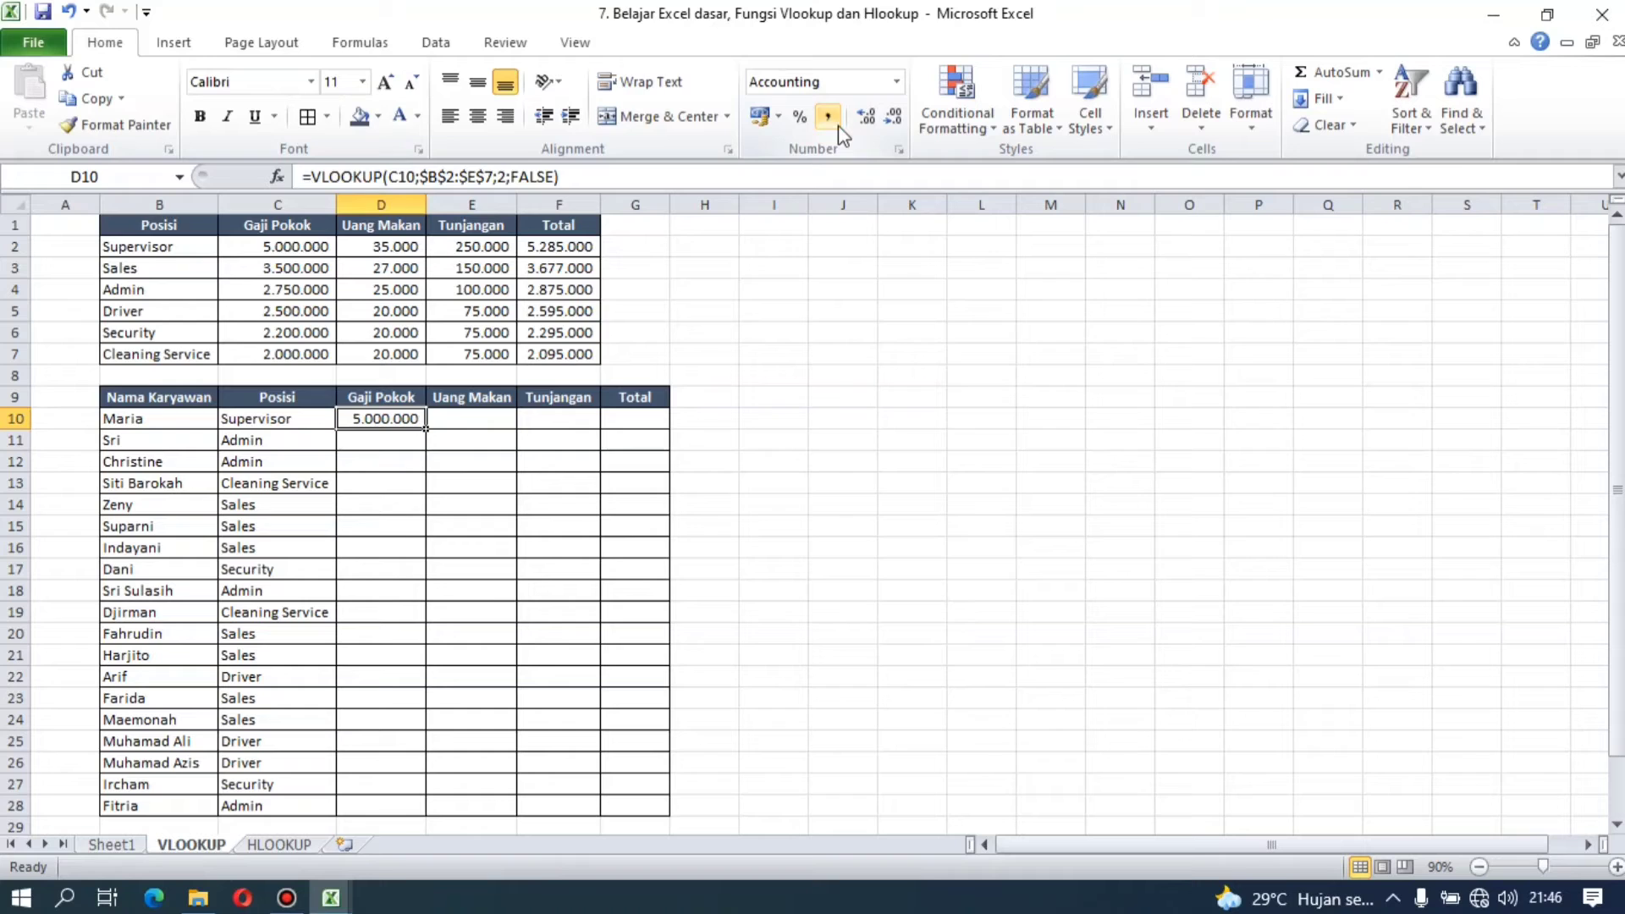
{"action": "left_click", "coordinate": [939, 360]}
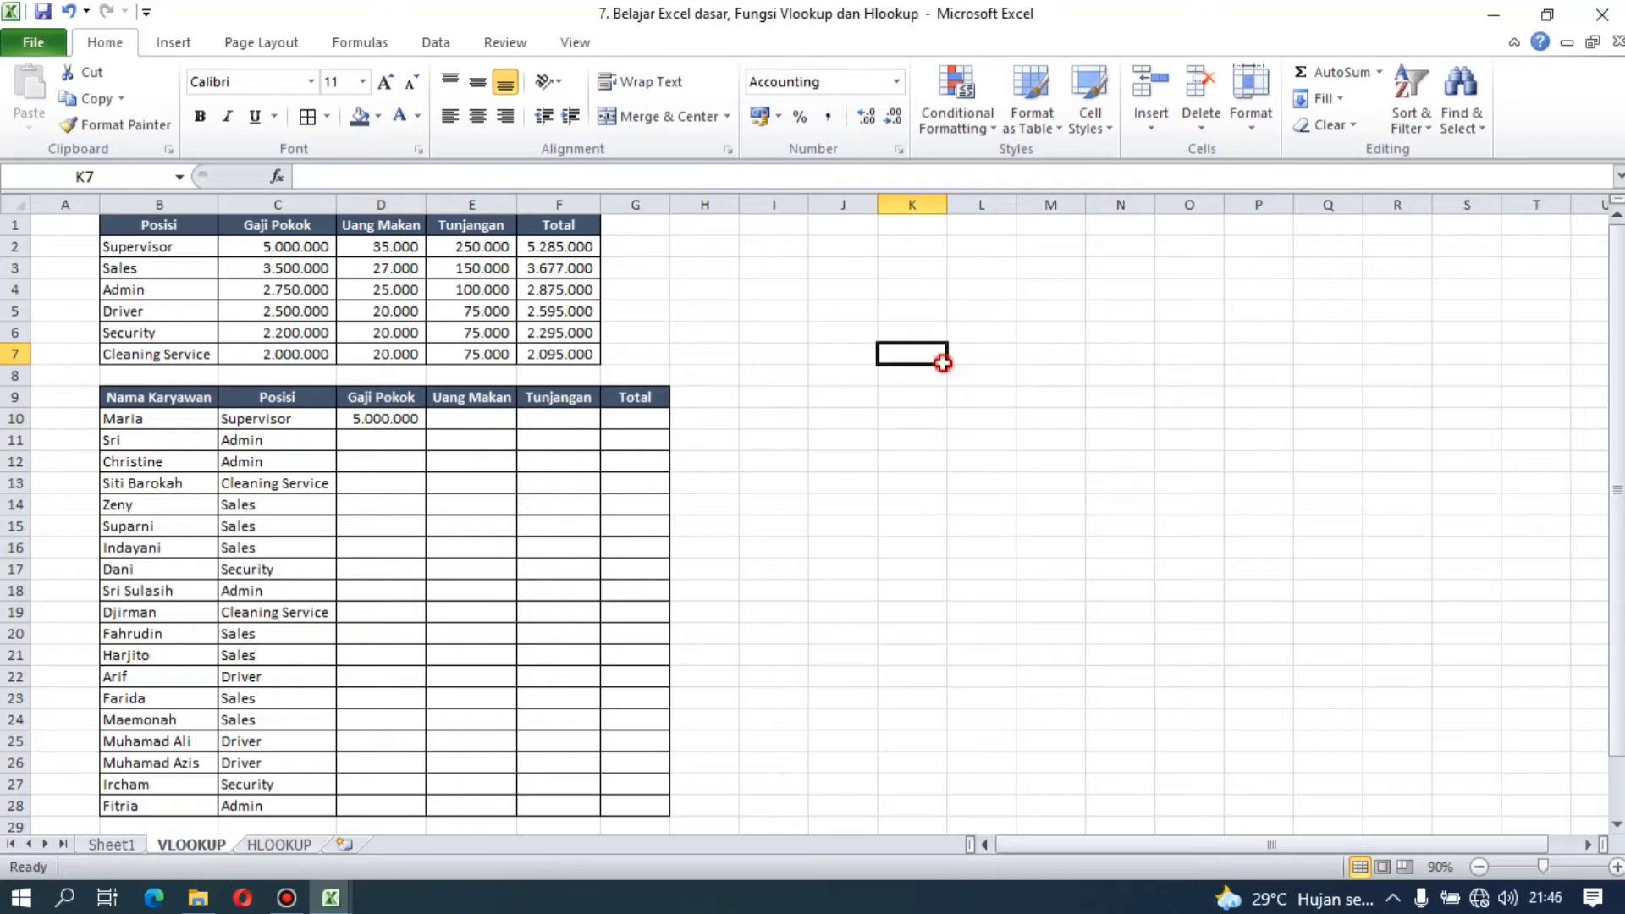
{"action": "left_click", "coordinate": [412, 419]}
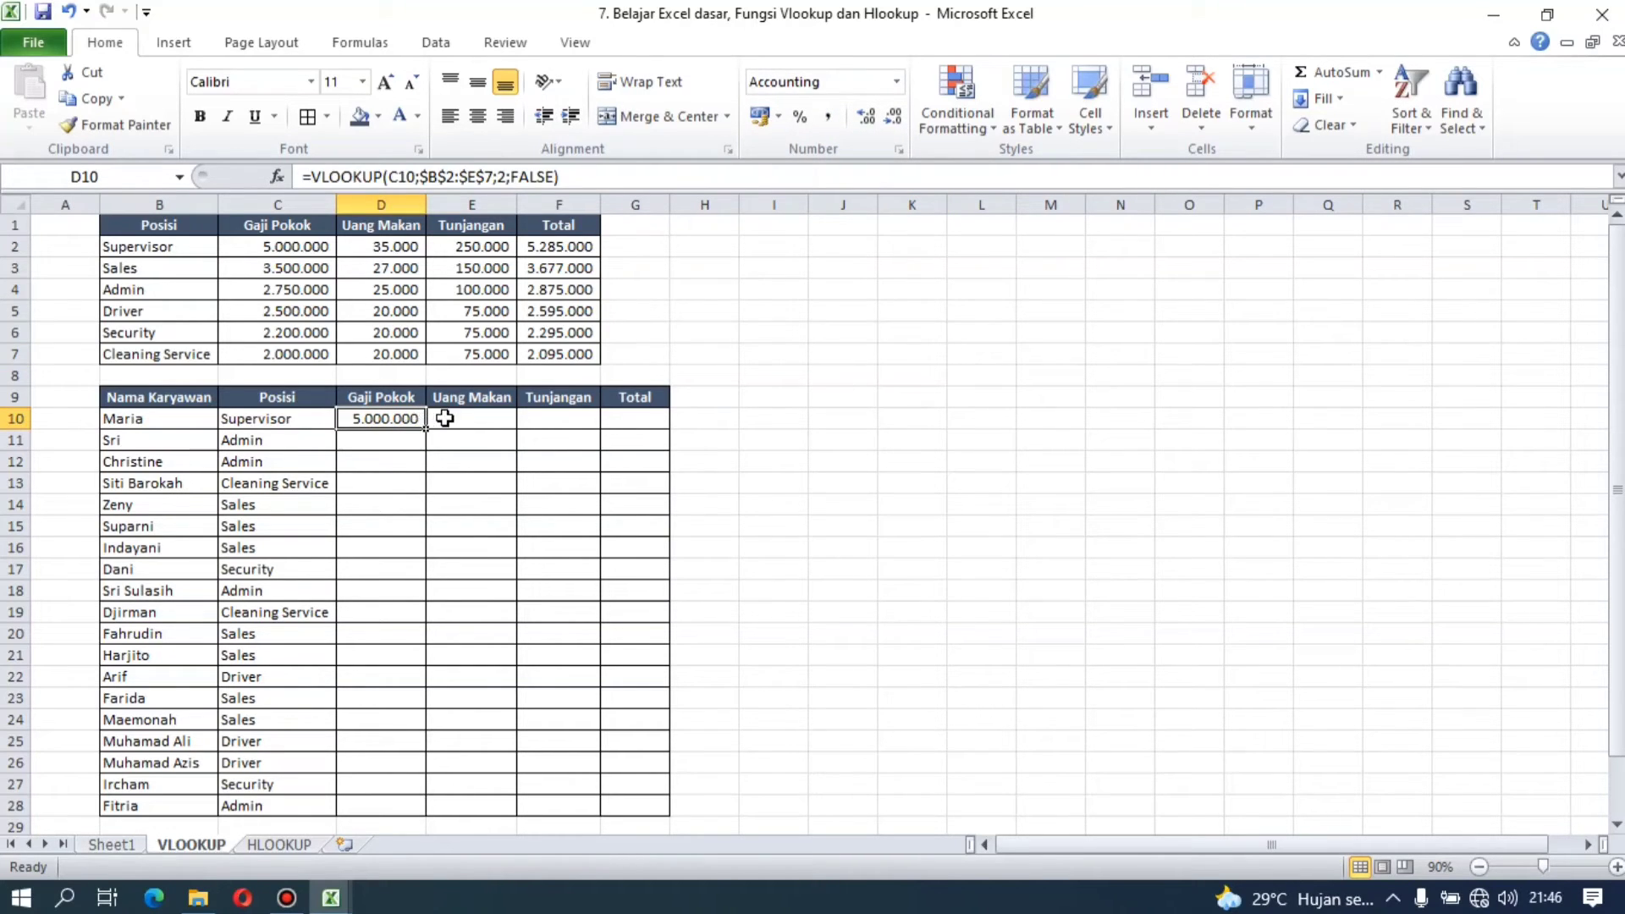
Step: Lock only the column of the lookup value in the D10 formula, changing it to $C10
{"action": "left_click", "coordinate": [444, 418]}
{"action": "left_click", "coordinate": [547, 412]}
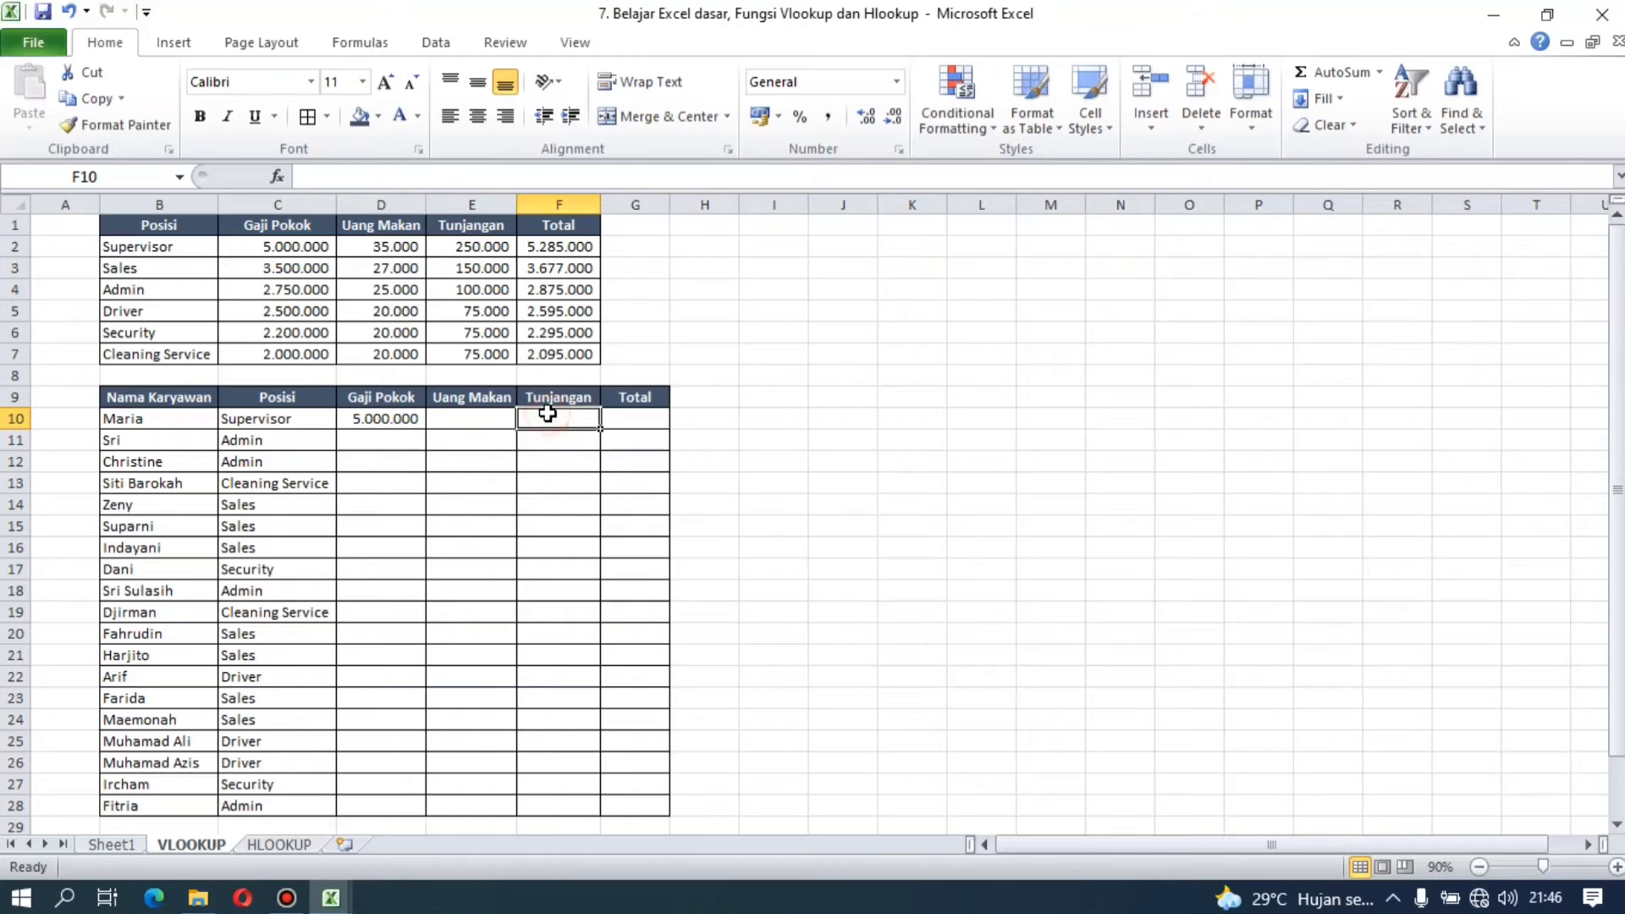
{"action": "left_click", "coordinate": [407, 427]}
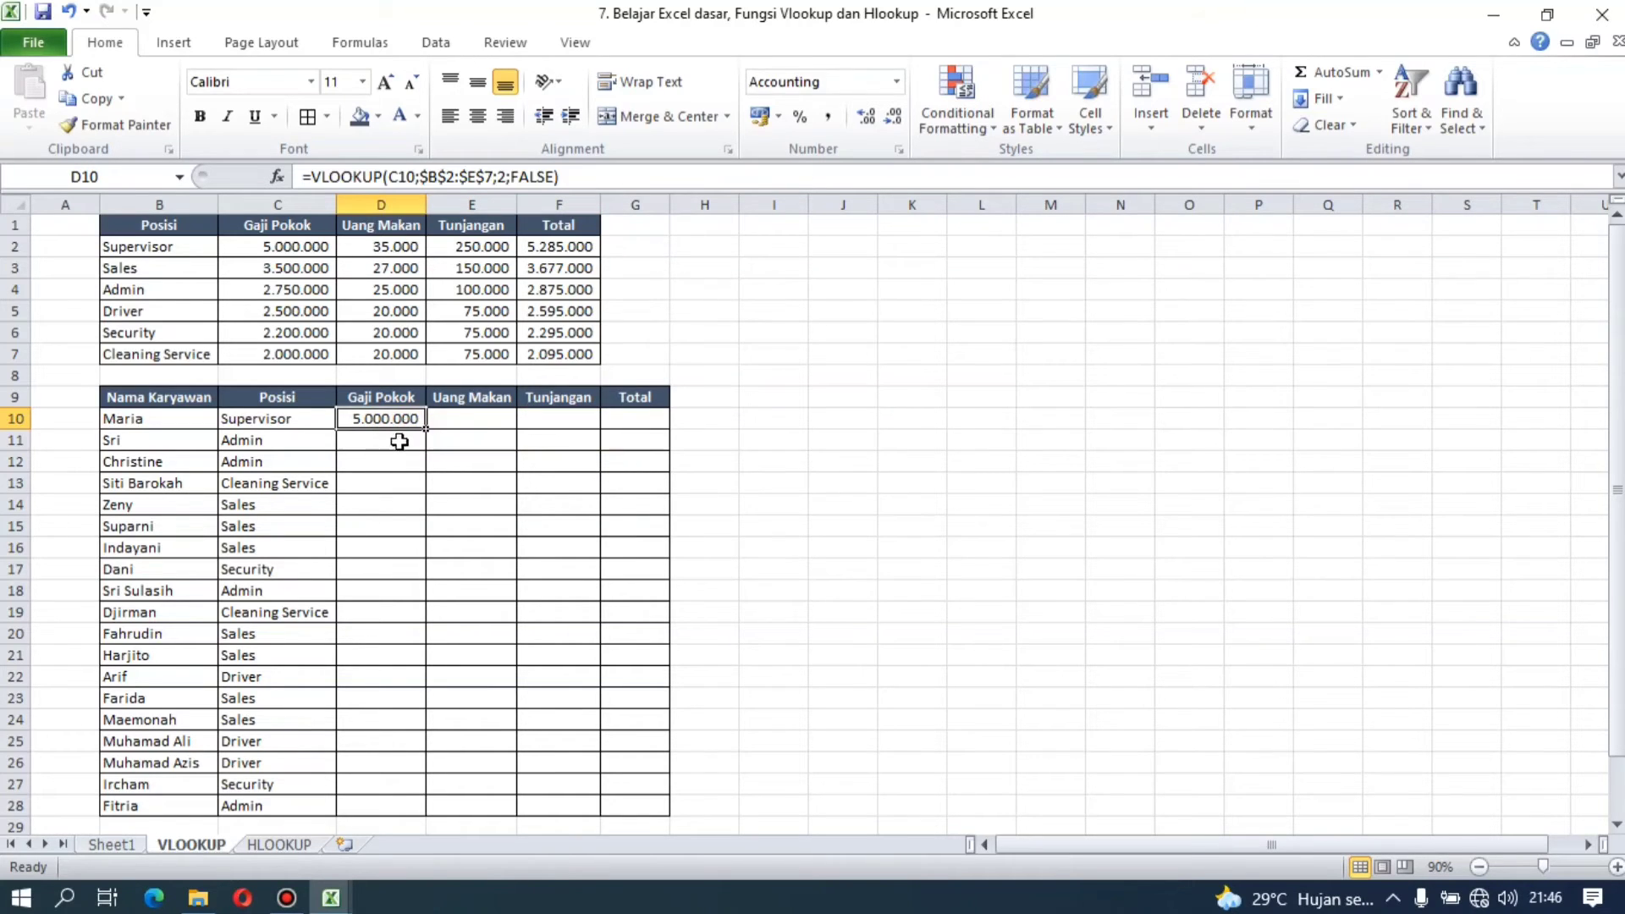
{"action": "left_click", "coordinate": [396, 441]}
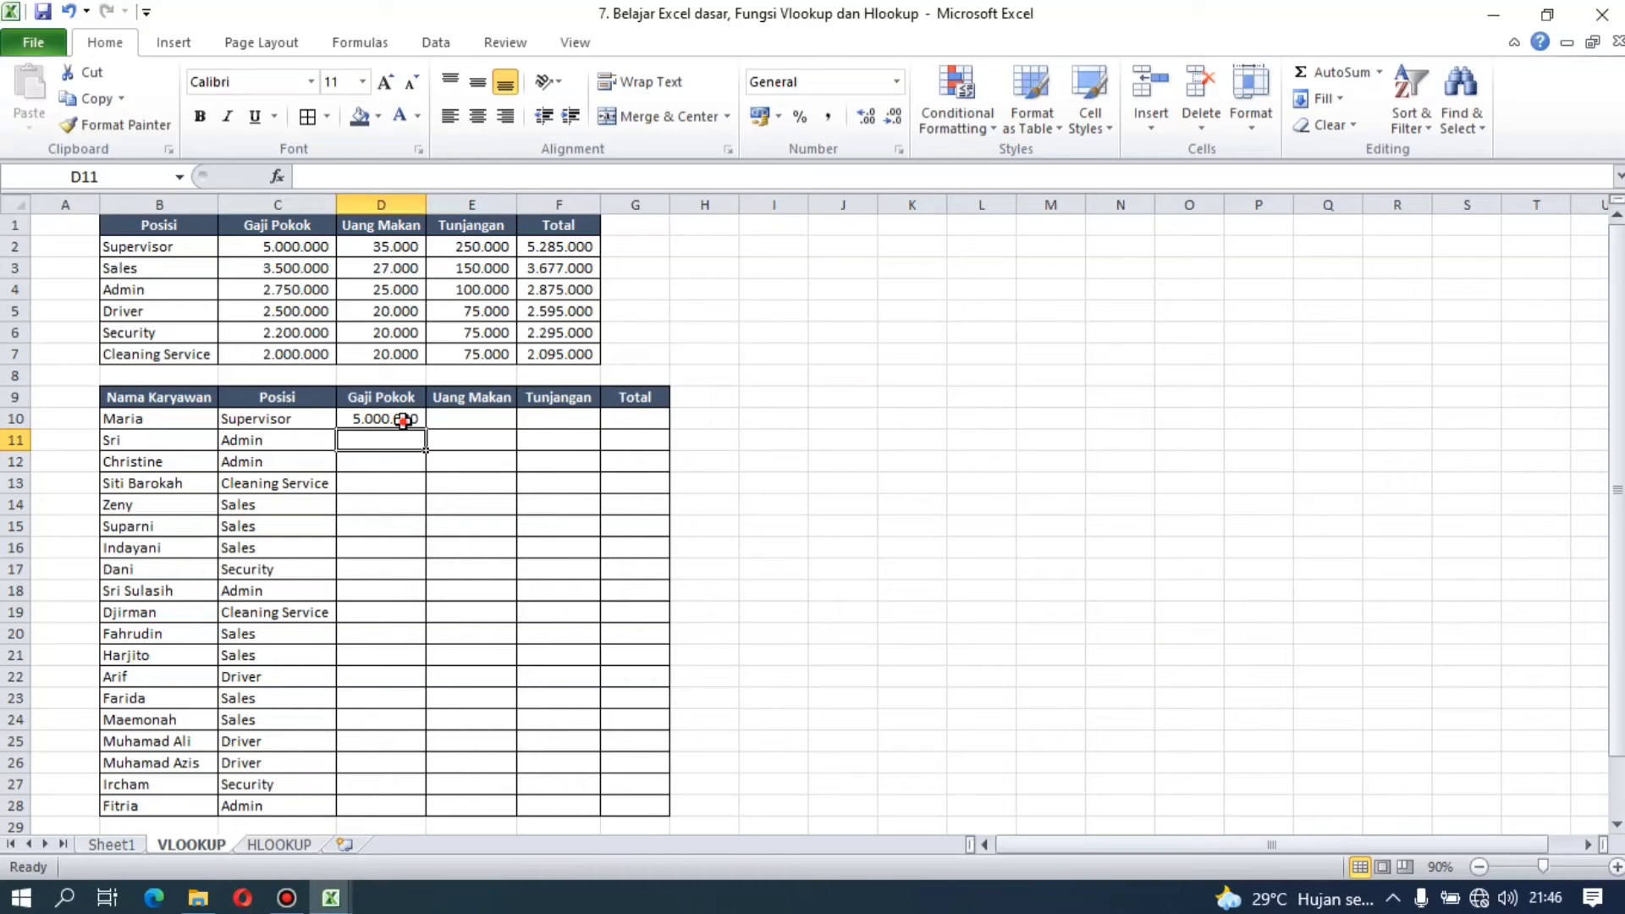
{"action": "left_click", "coordinate": [403, 420]}
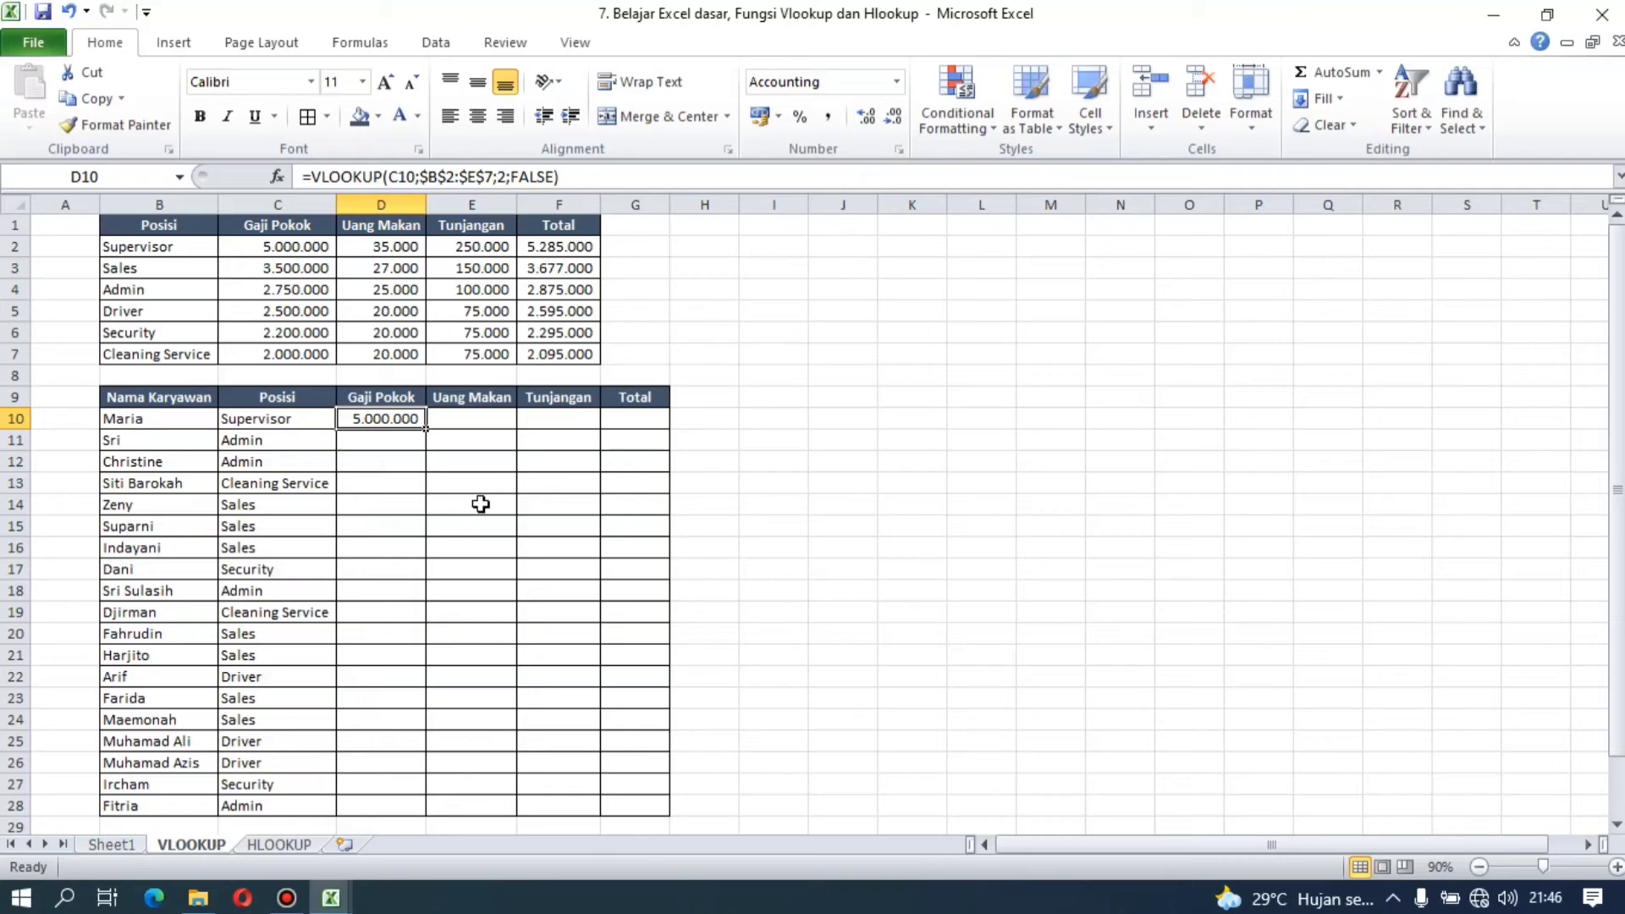
{"action": "left_click", "coordinate": [410, 176]}
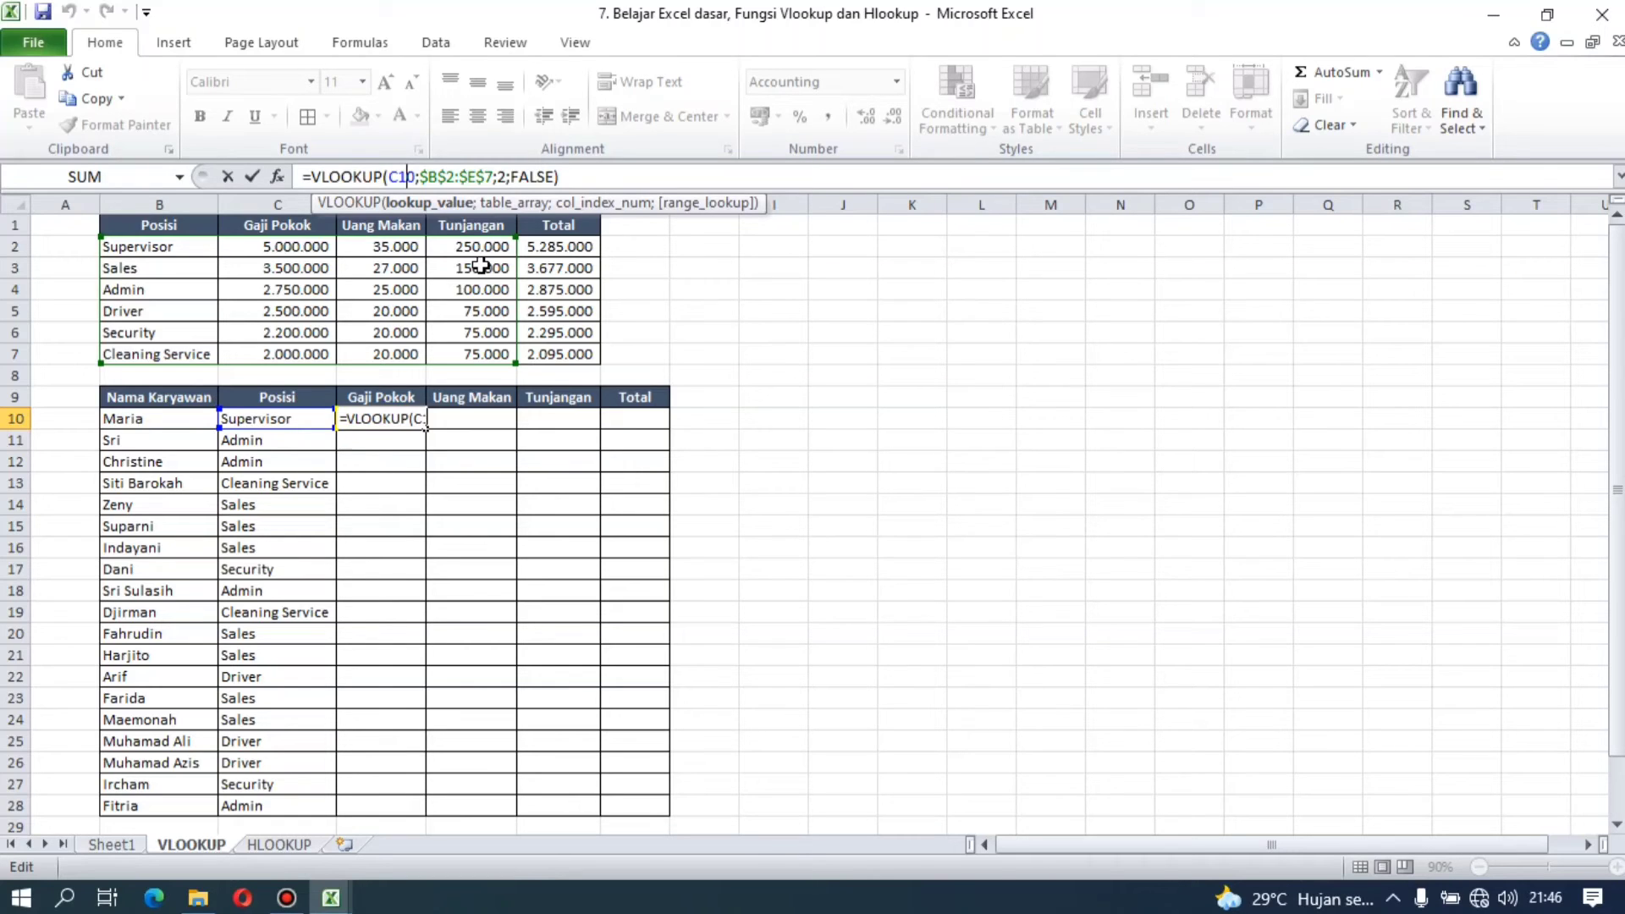
{"action": "key", "text": "F4"}
{"action": "key", "text": "F4"}
{"action": "key", "text": "F4"}
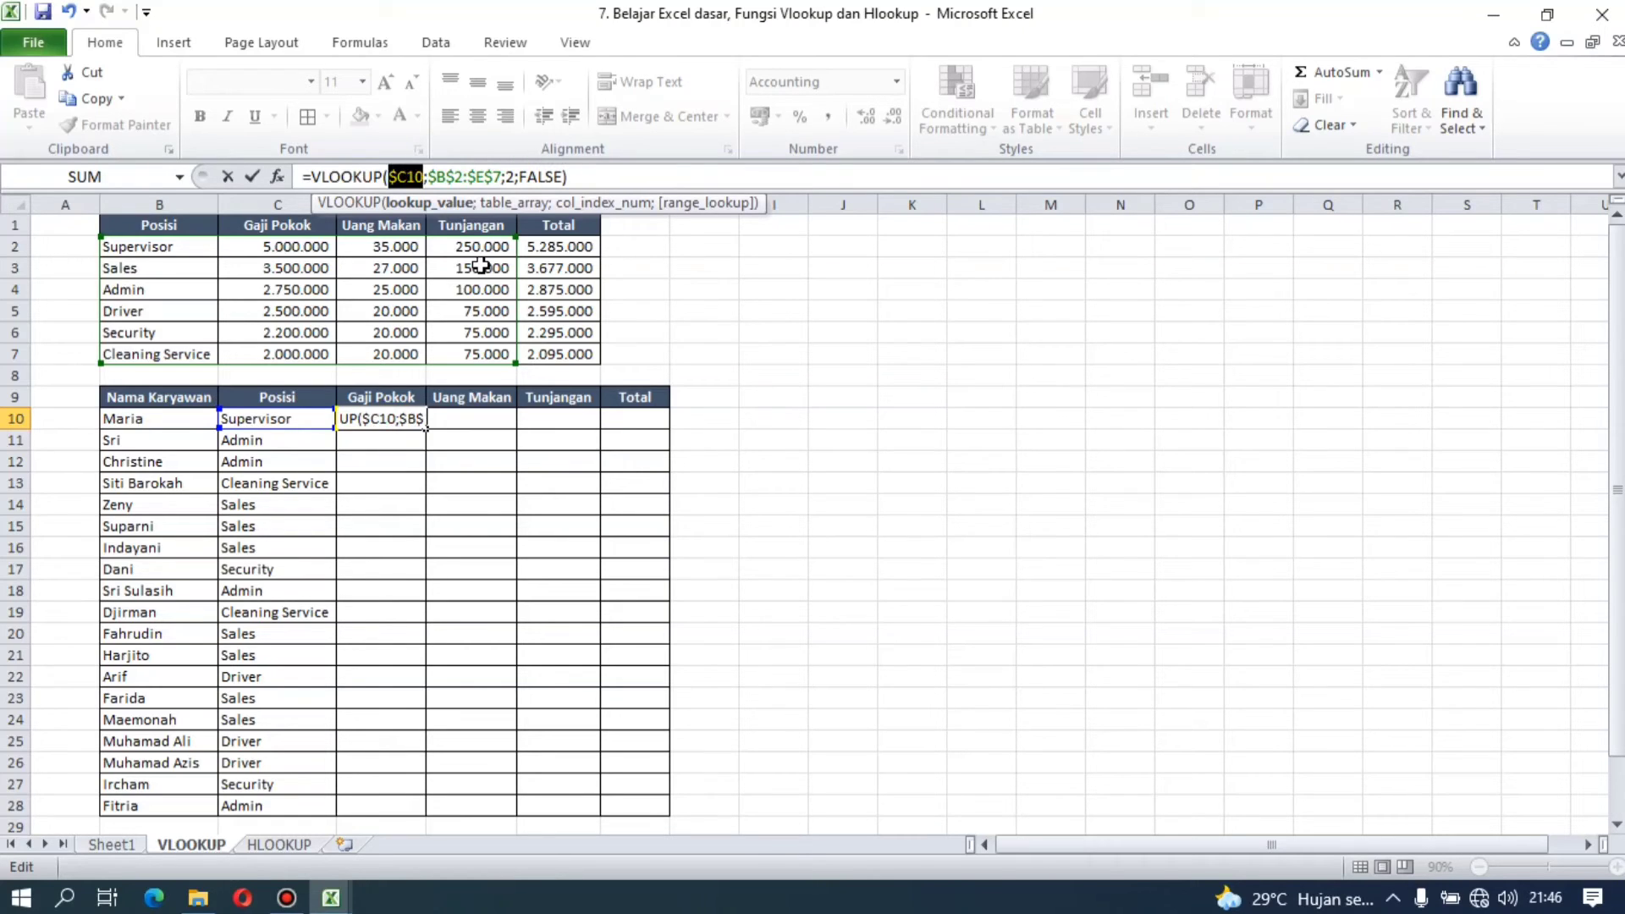
{"action": "key", "text": "Return"}
{"action": "key", "text": "Up"}
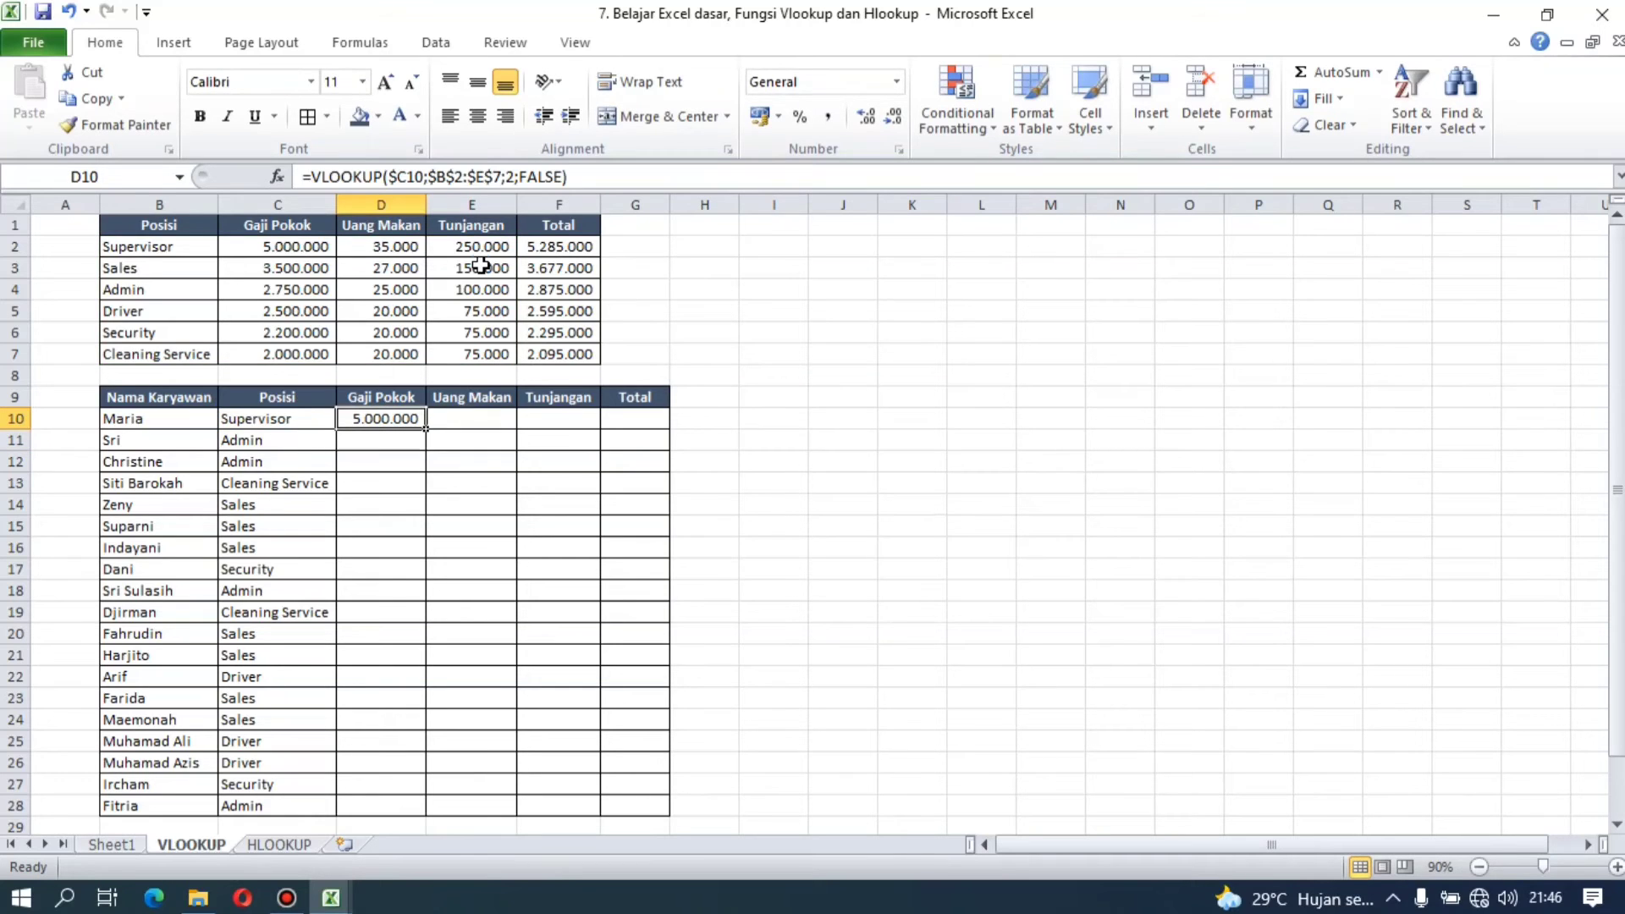
Step: Copy the D10 formula into the Uang Makan cell E10 and set its column index to 3
{"action": "key", "text": "ctrl+c"}
{"action": "key", "text": "Right"}
{"action": "key", "text": "Return"}
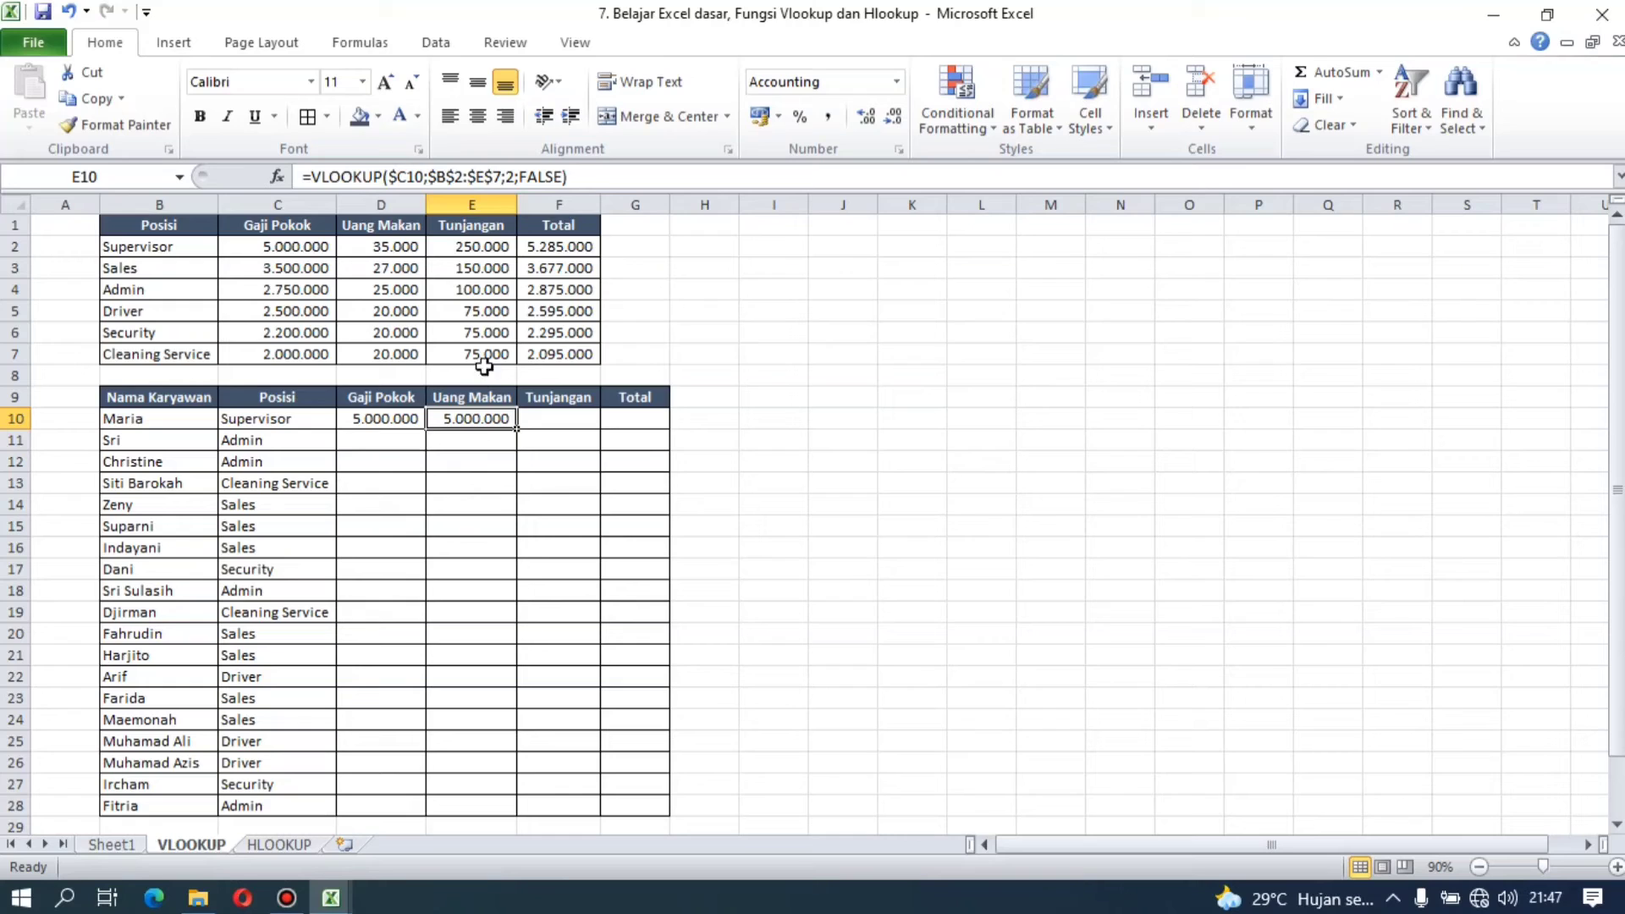
{"action": "left_click", "coordinate": [513, 176]}
{"action": "key", "text": "BackSpace"}
{"action": "type", "text": "3"}
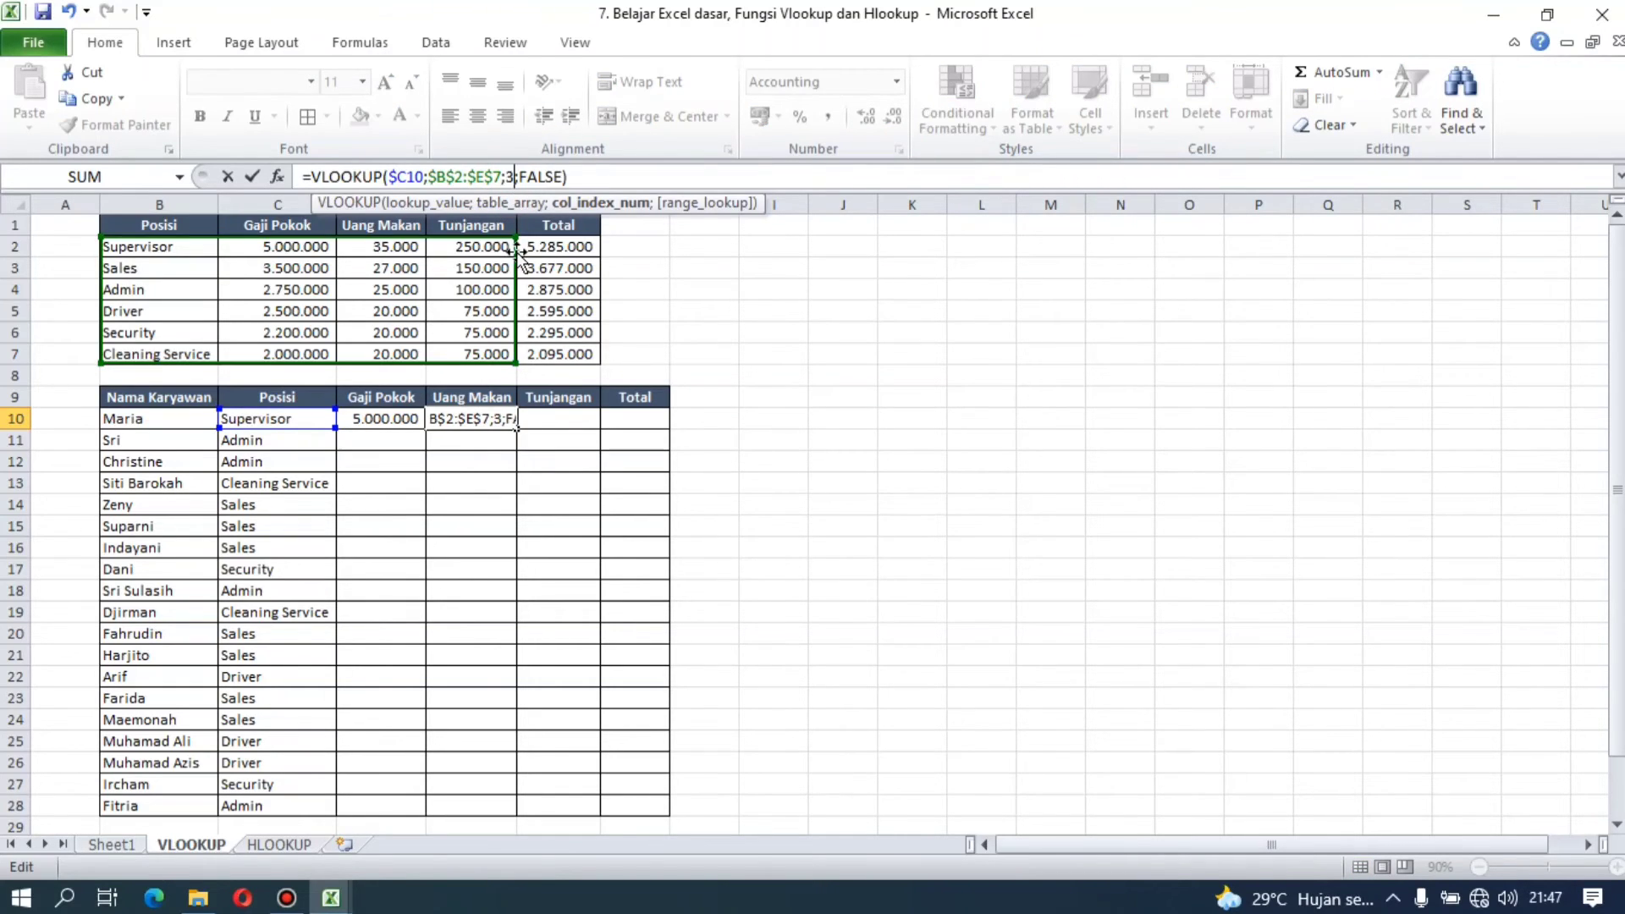
{"action": "key", "text": "ctrl+Return"}
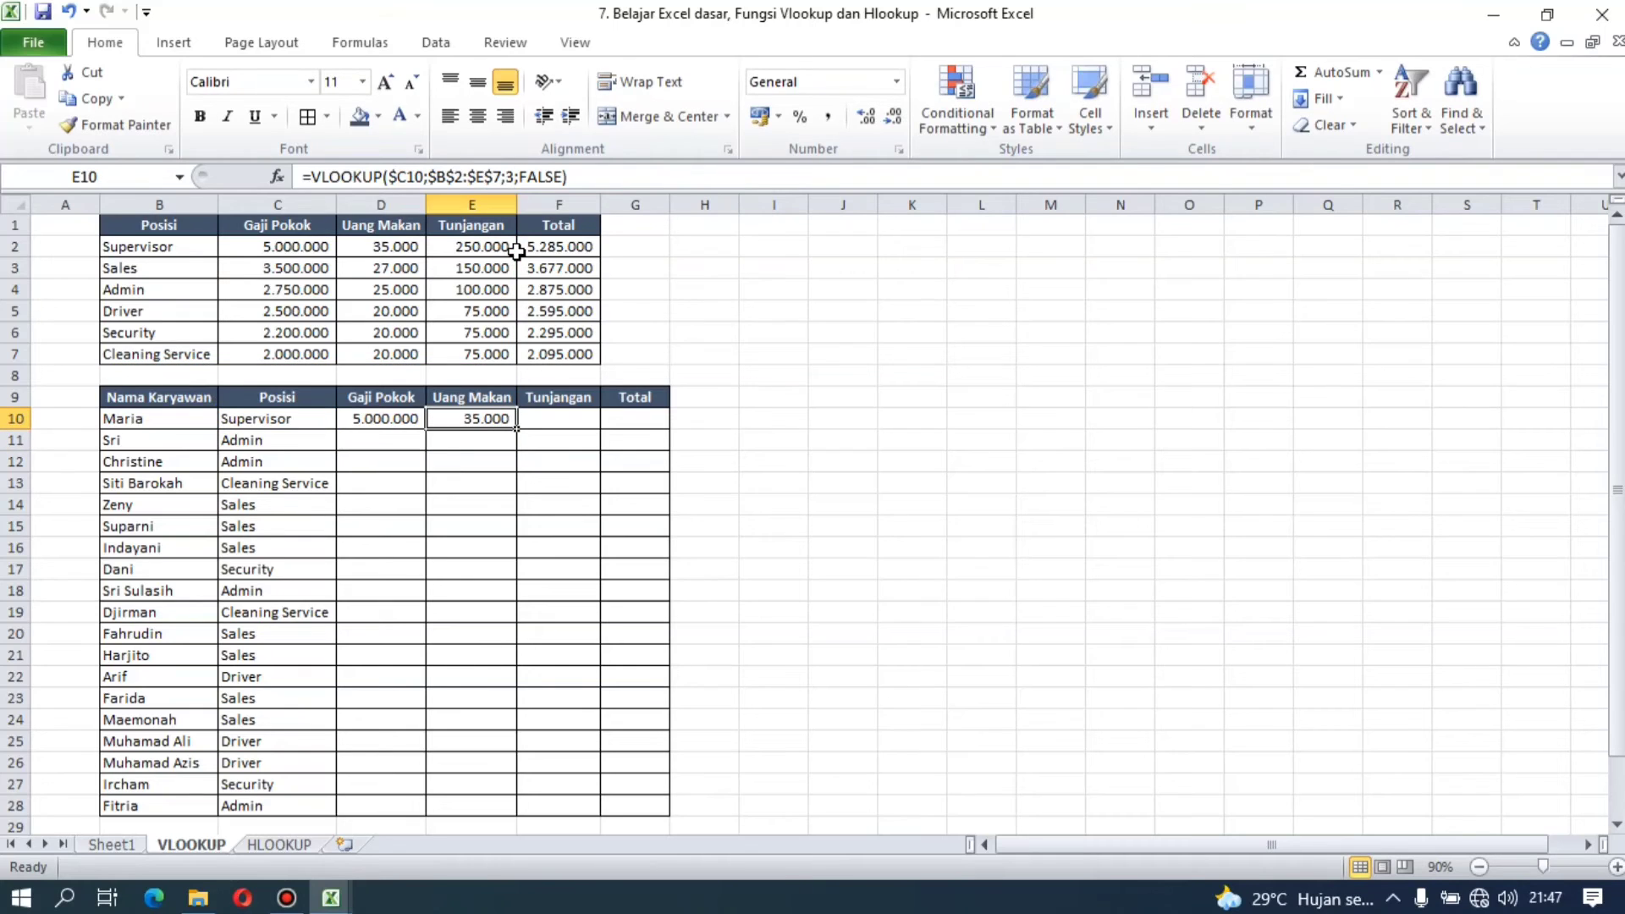
Step: Copy the E10 VLOOKUP formula into the Tunjangan cell F10 and set its column index to 4
{"action": "key", "text": "ctrl+c"}
{"action": "key", "text": "Right"}
{"action": "key", "text": "Return"}
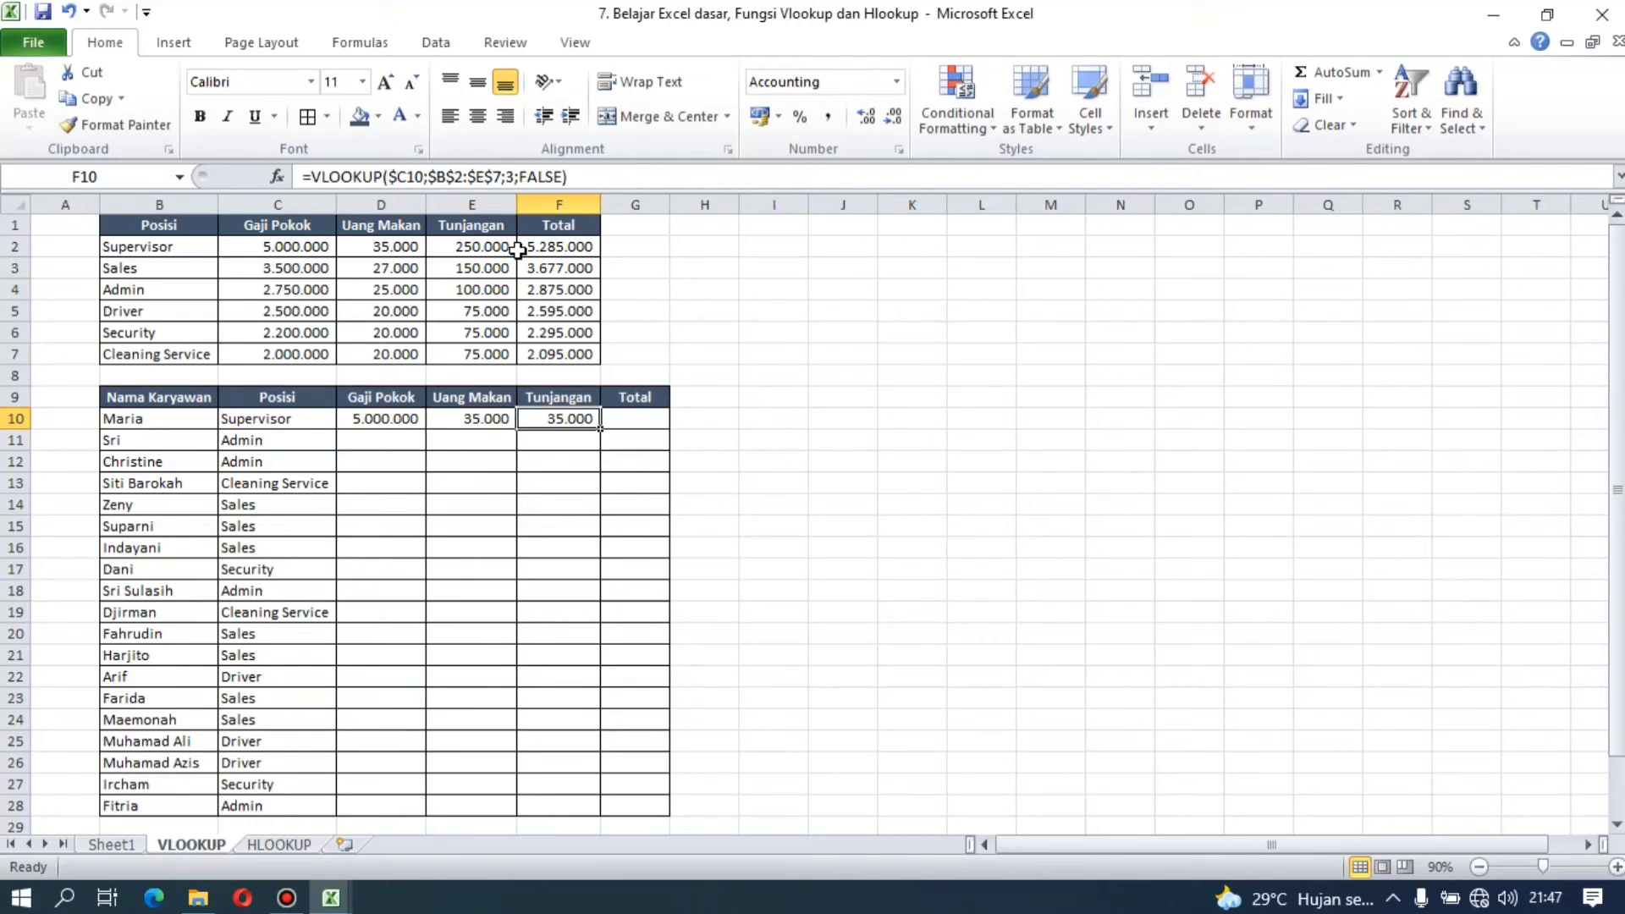
{"action": "left_click", "coordinate": [515, 176]}
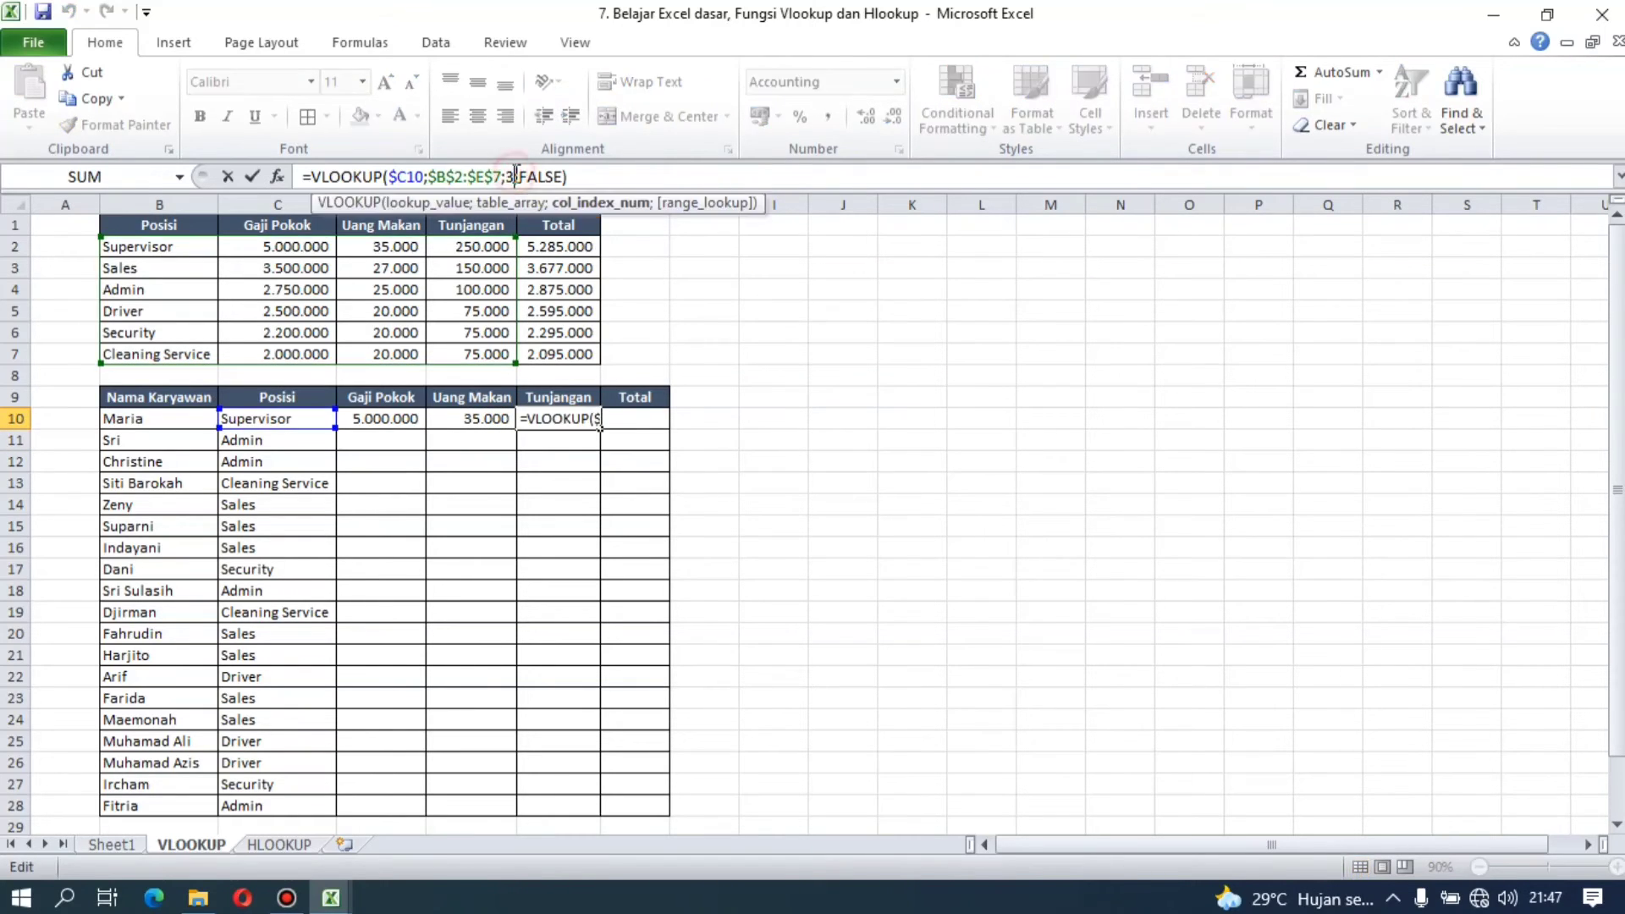
{"action": "key", "text": "BackSpace"}
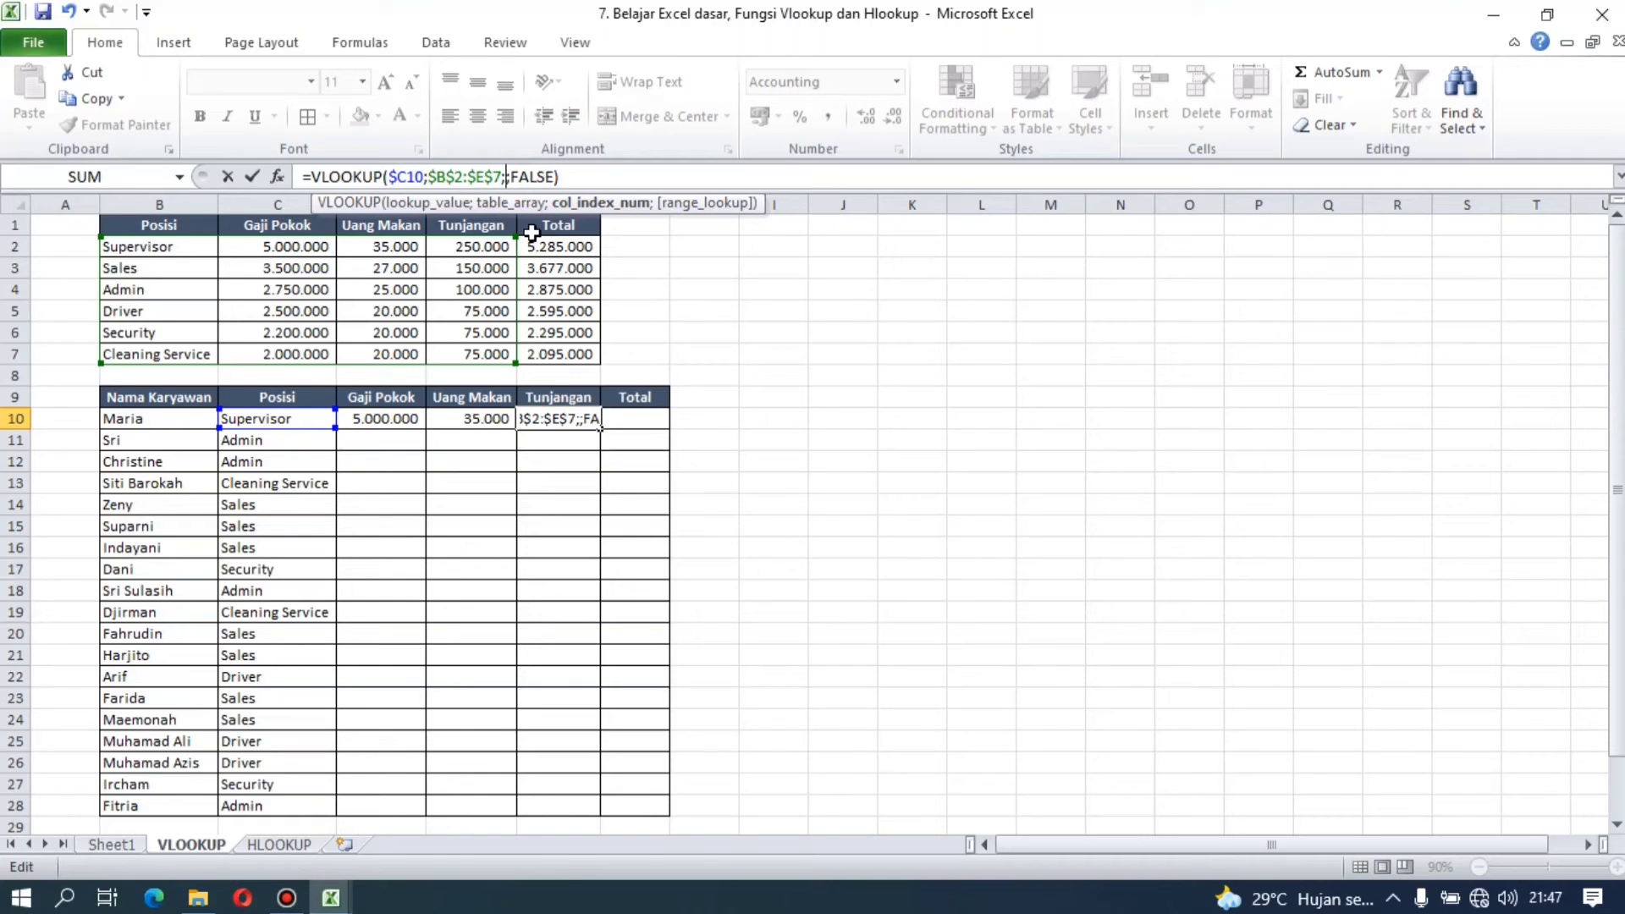
{"action": "type", "text": "4"}
{"action": "key", "text": "Return"}
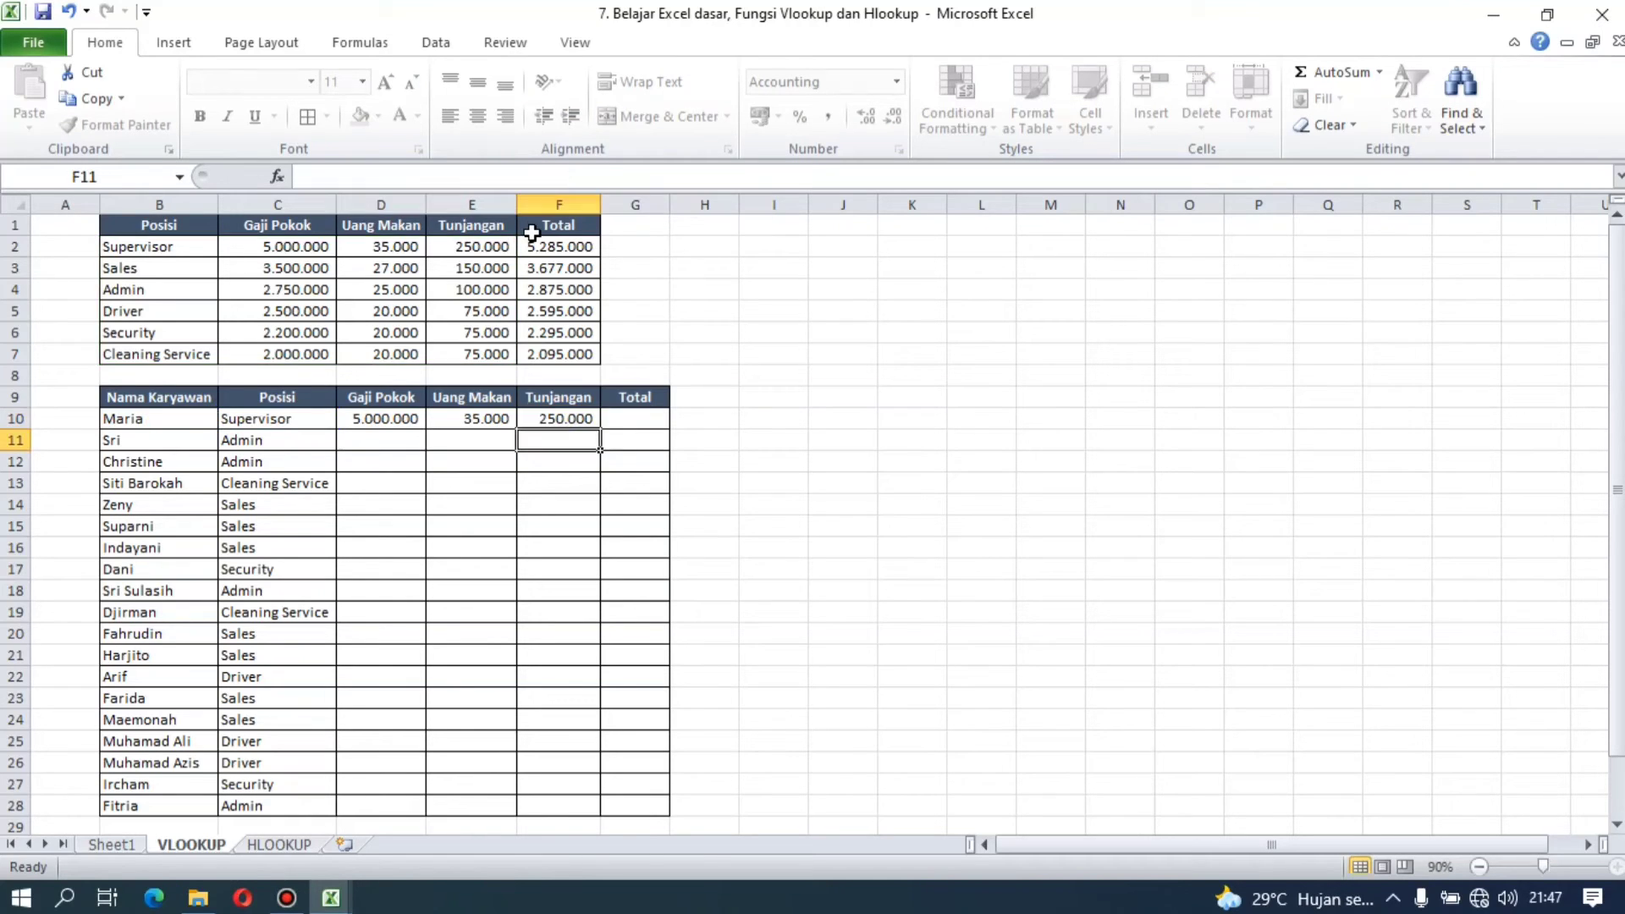
Step: Enter =SUM(D10:F10) in the Total cell G10
{"action": "key", "text": "Up"}
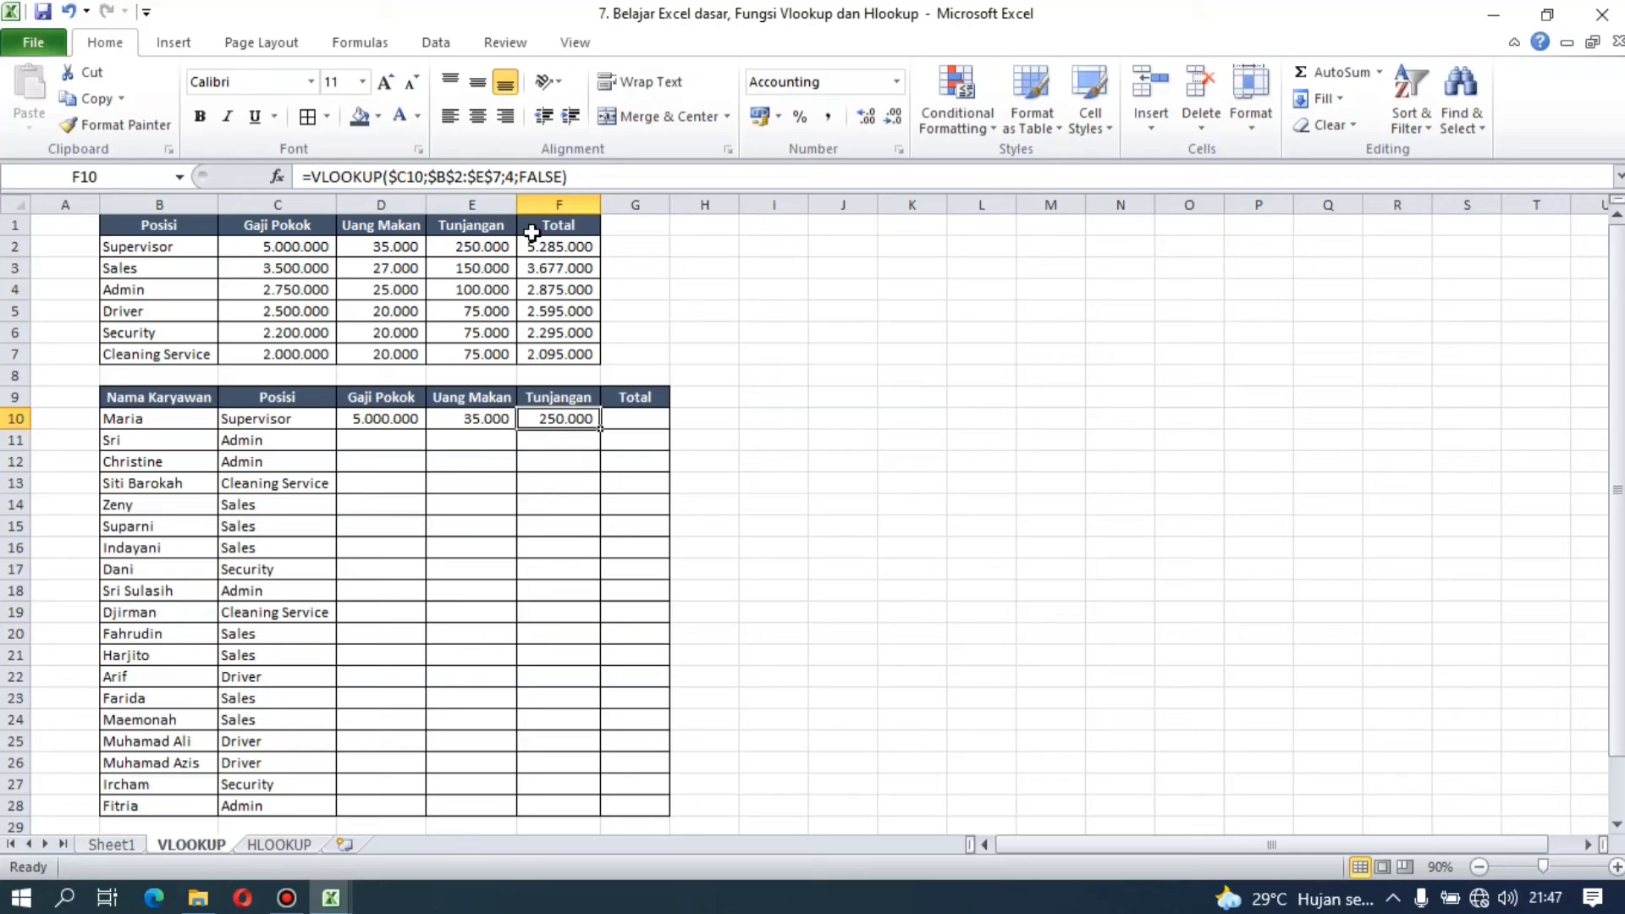
{"action": "key", "text": "Left"}
{"action": "key", "text": "Left"}
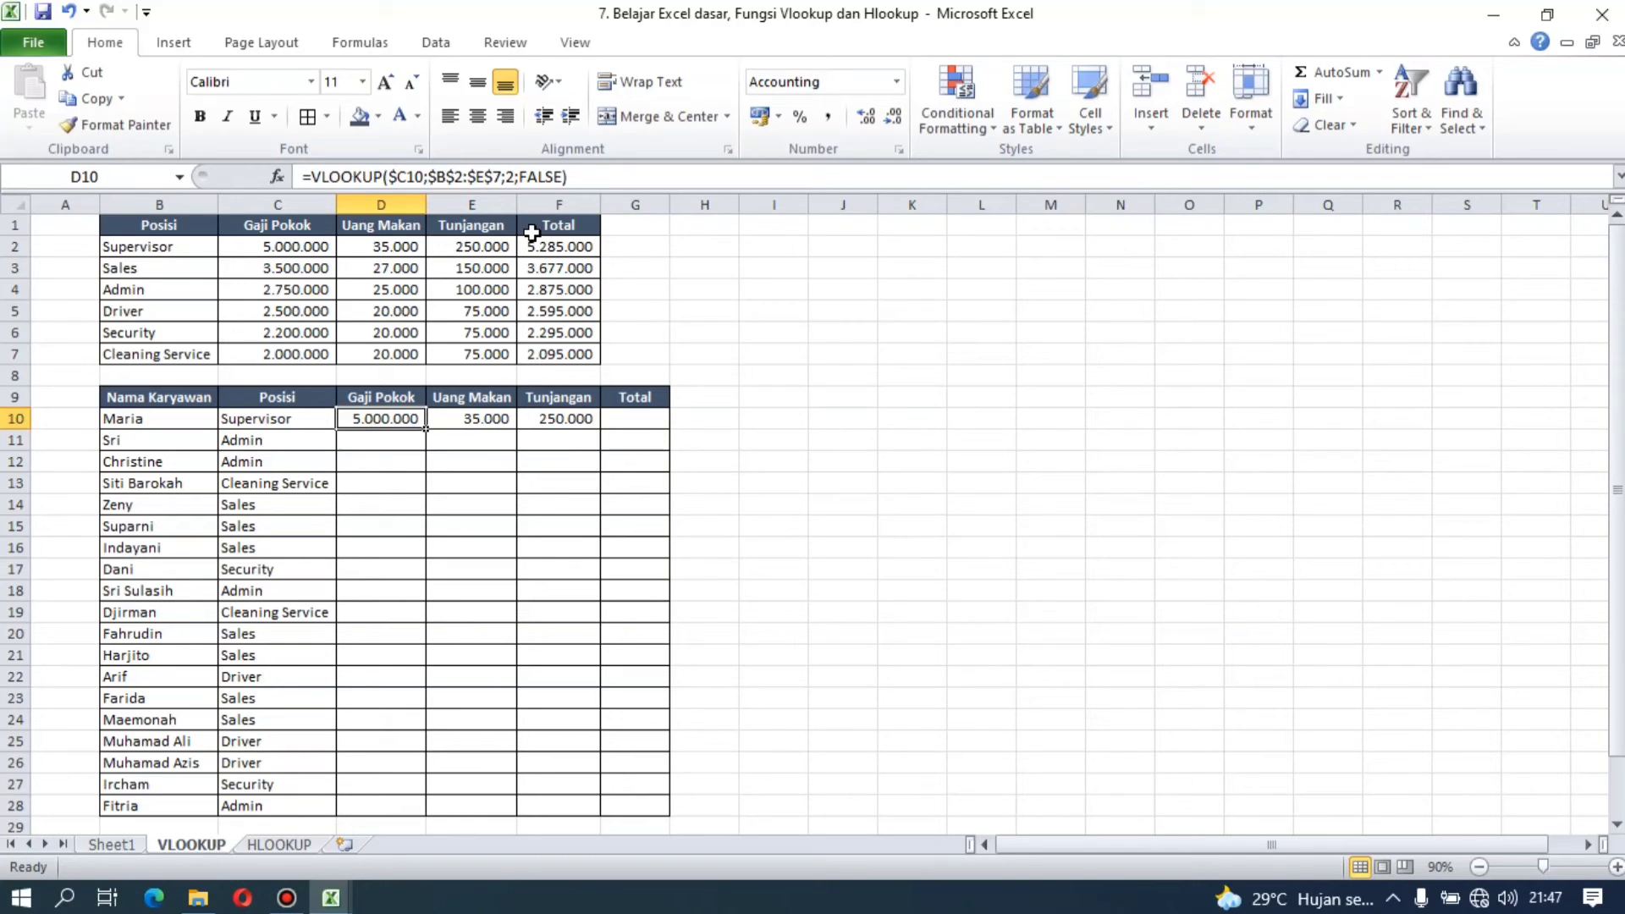
{"action": "key", "text": "Right"}
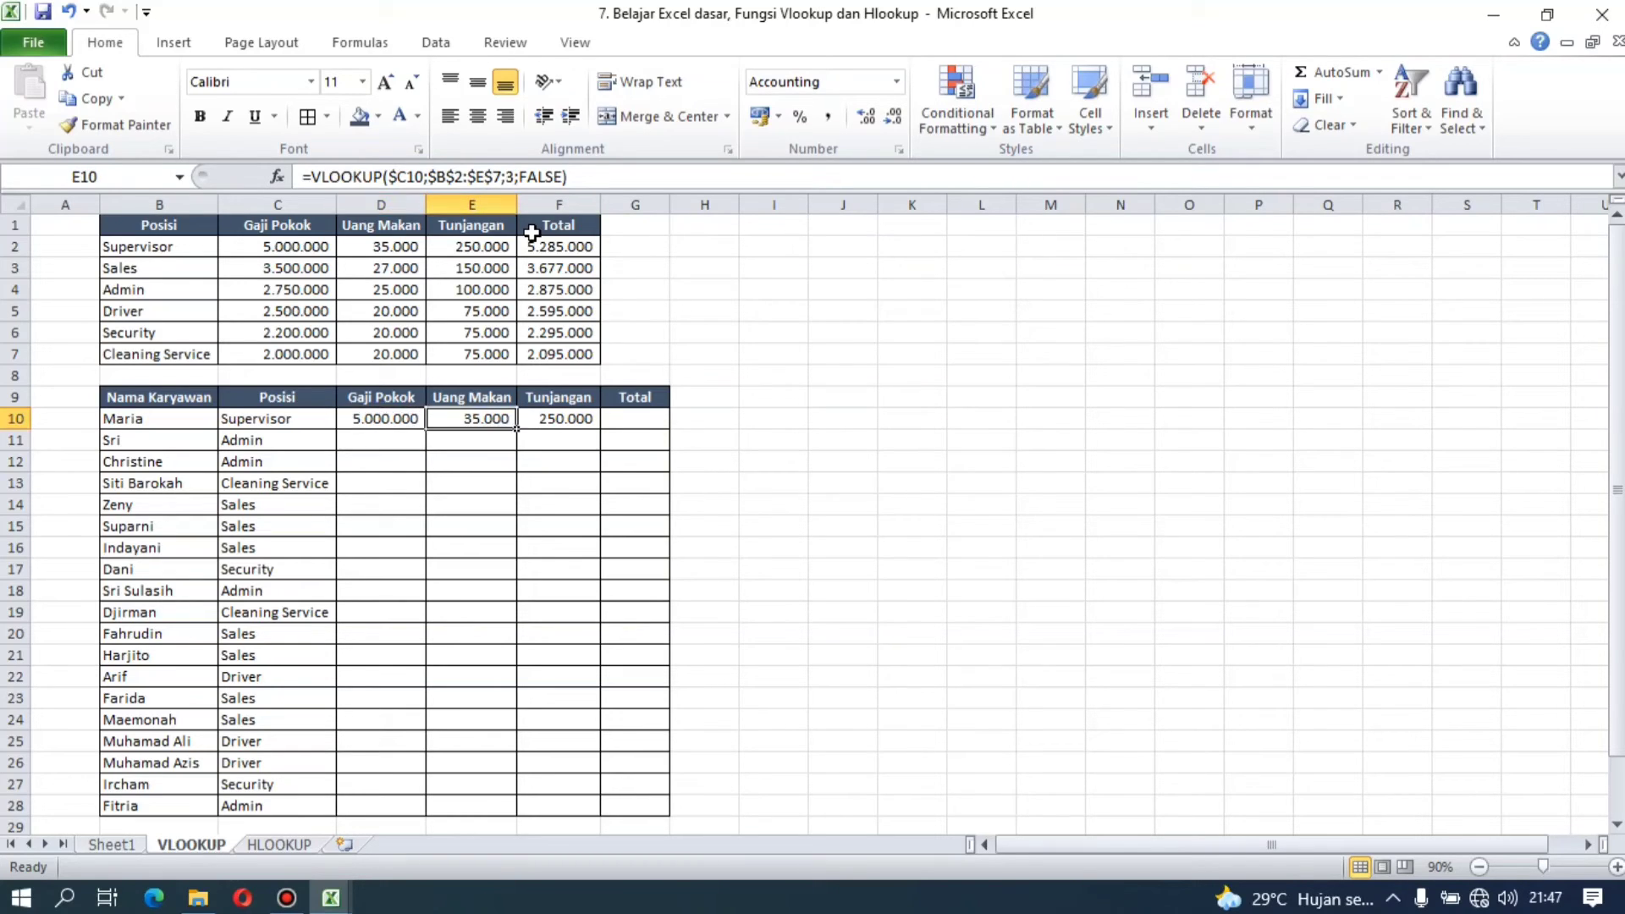
{"action": "key", "text": "Right"}
{"action": "key", "text": "Right"}
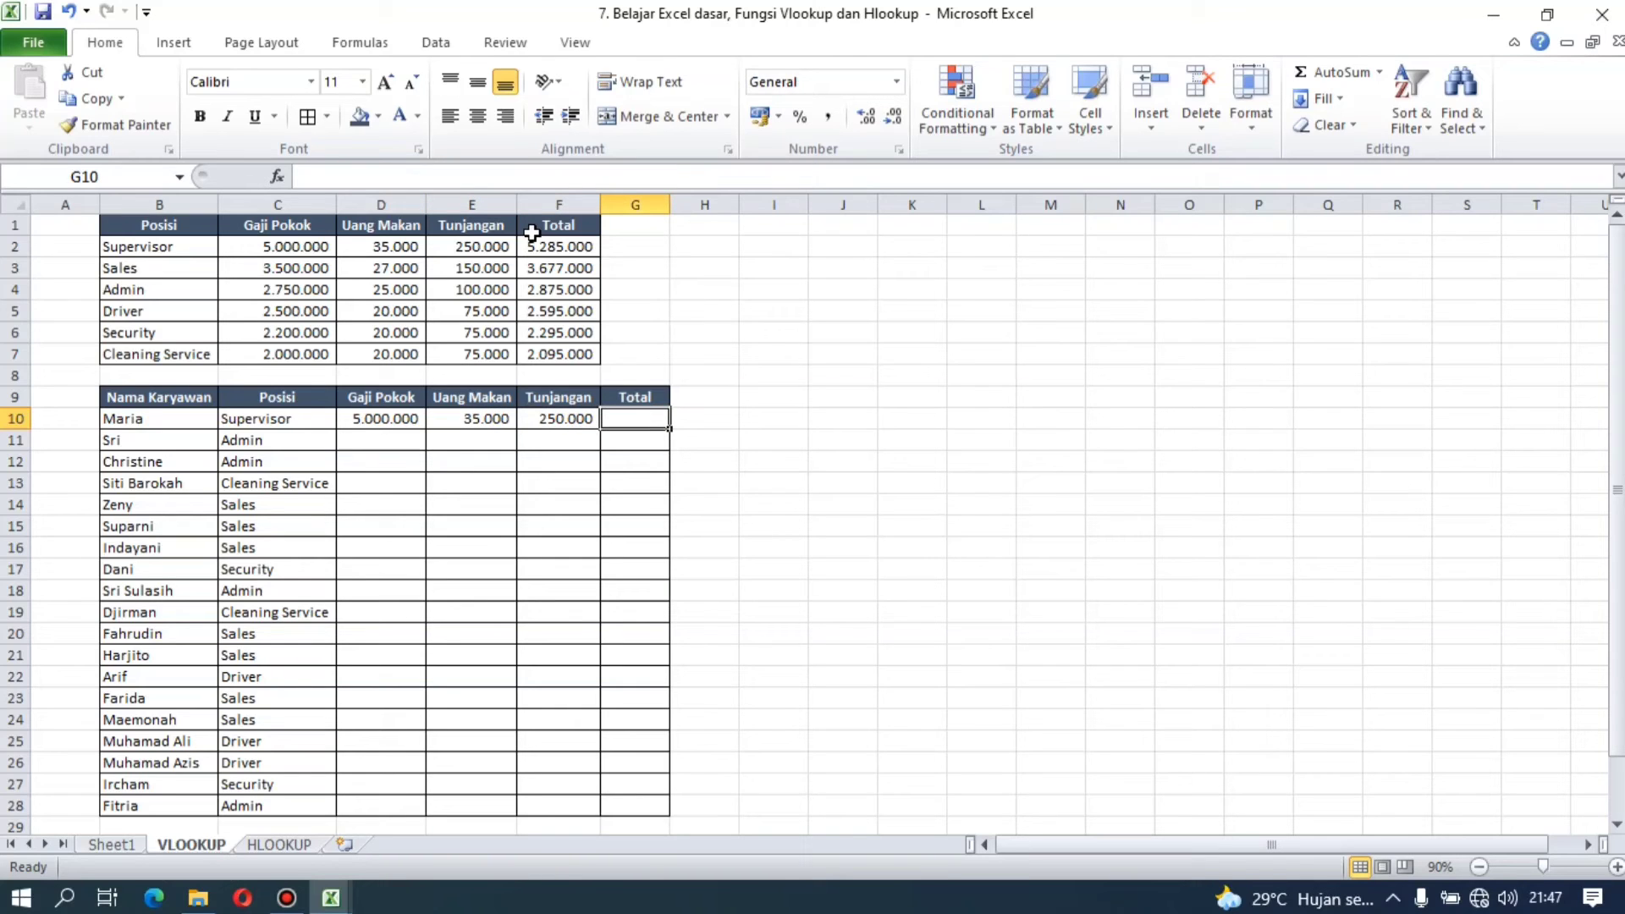
{"action": "type", "text": "=SUM("}
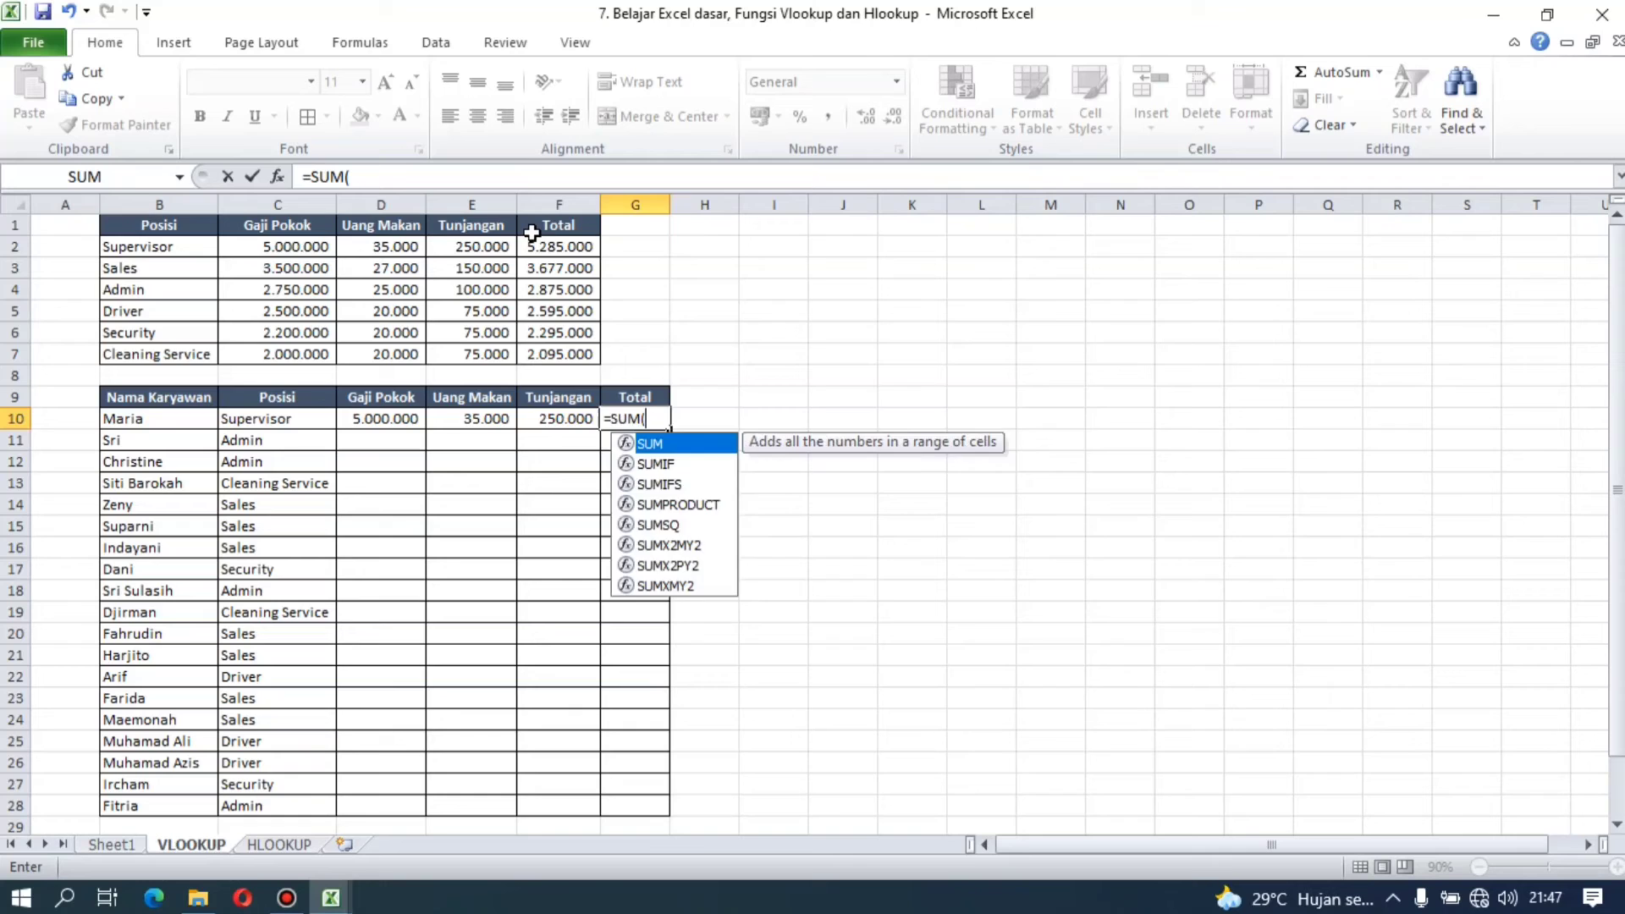
{"action": "key", "text": "Left"}
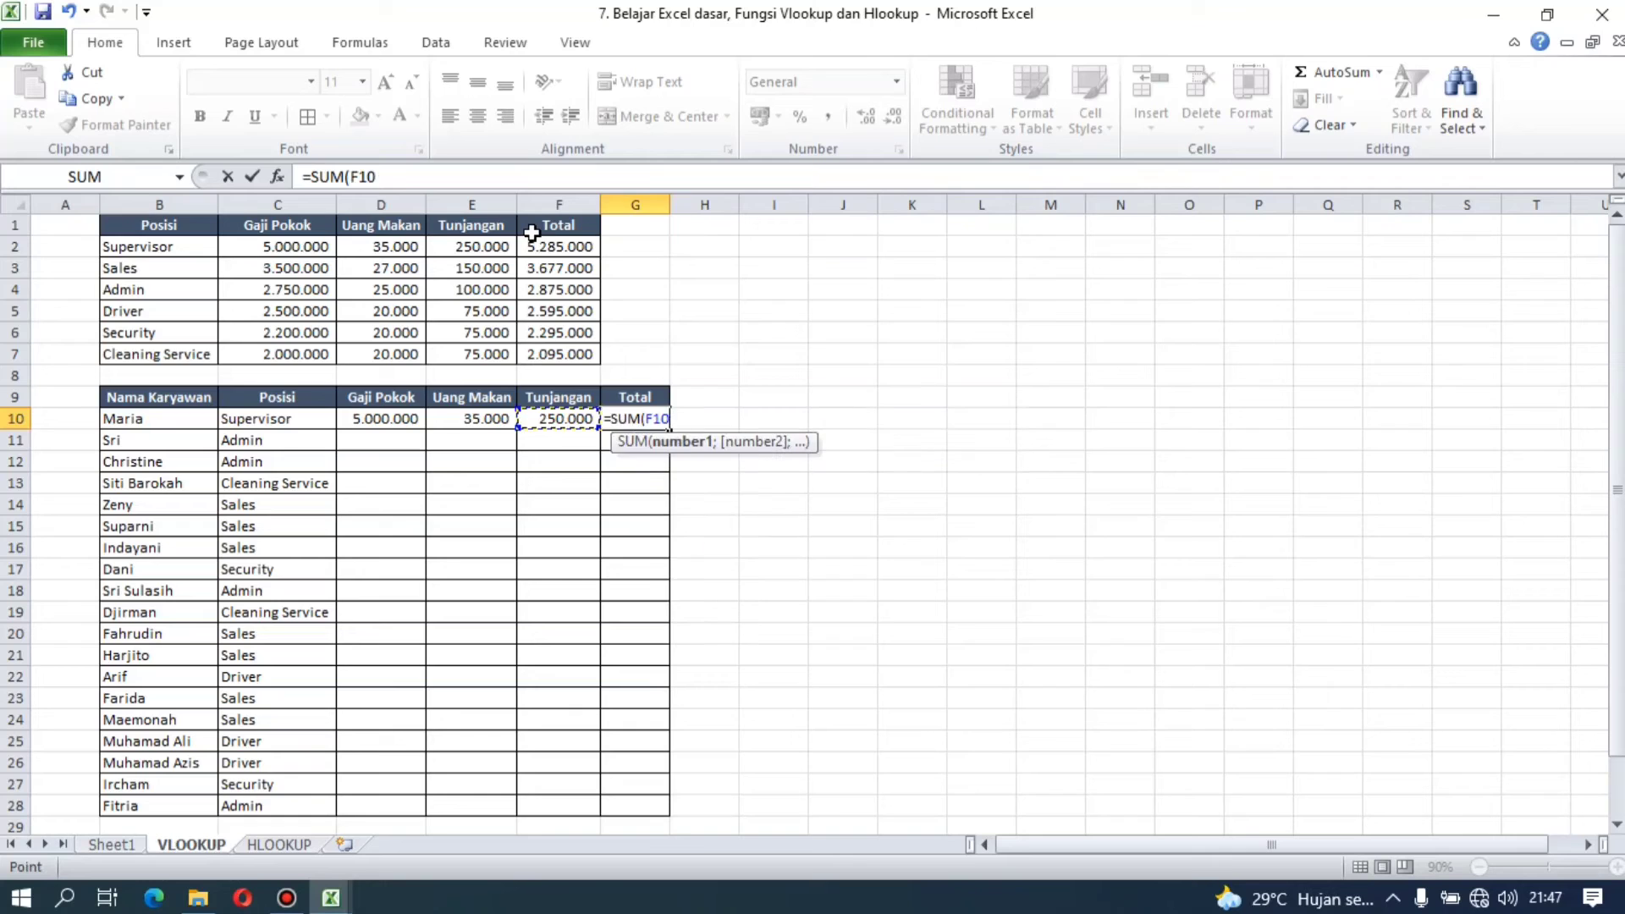
{"action": "key", "text": "shift+Left"}
{"action": "key", "text": "shift+Left"}
{"action": "type", "text": ")"}
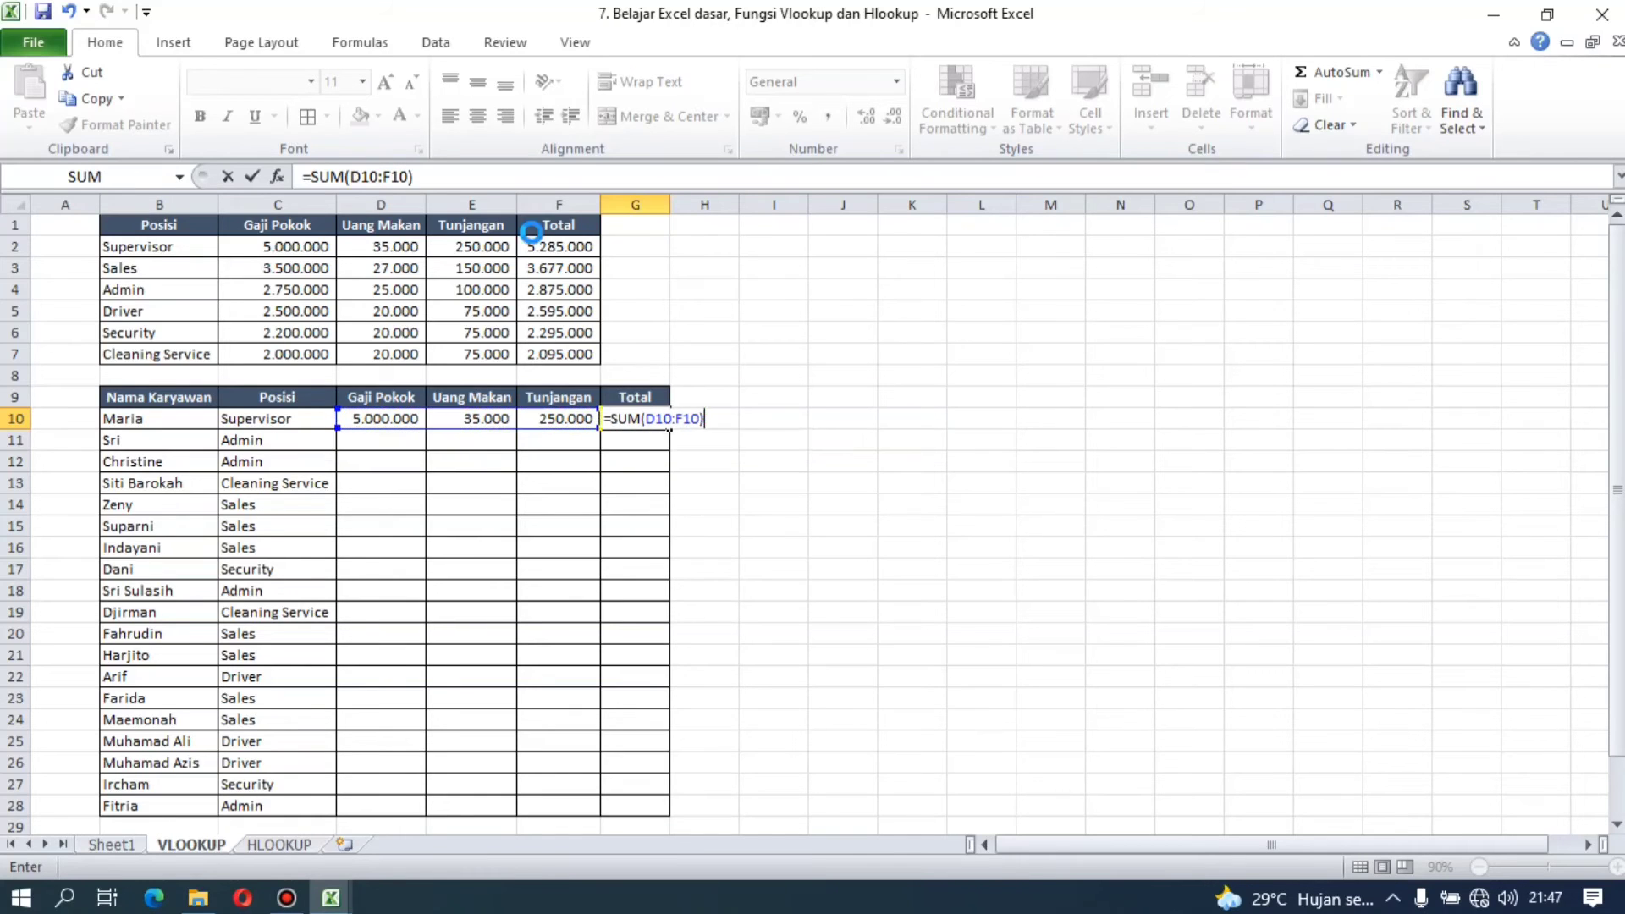
{"action": "key", "text": "ctrl+Return"}
Step: Copy the formulas in D10:G10 down to rows 11 through 28 of the employee table
{"action": "key", "text": "Left"}
{"action": "key", "text": "Left"}
{"action": "key", "text": "Left"}
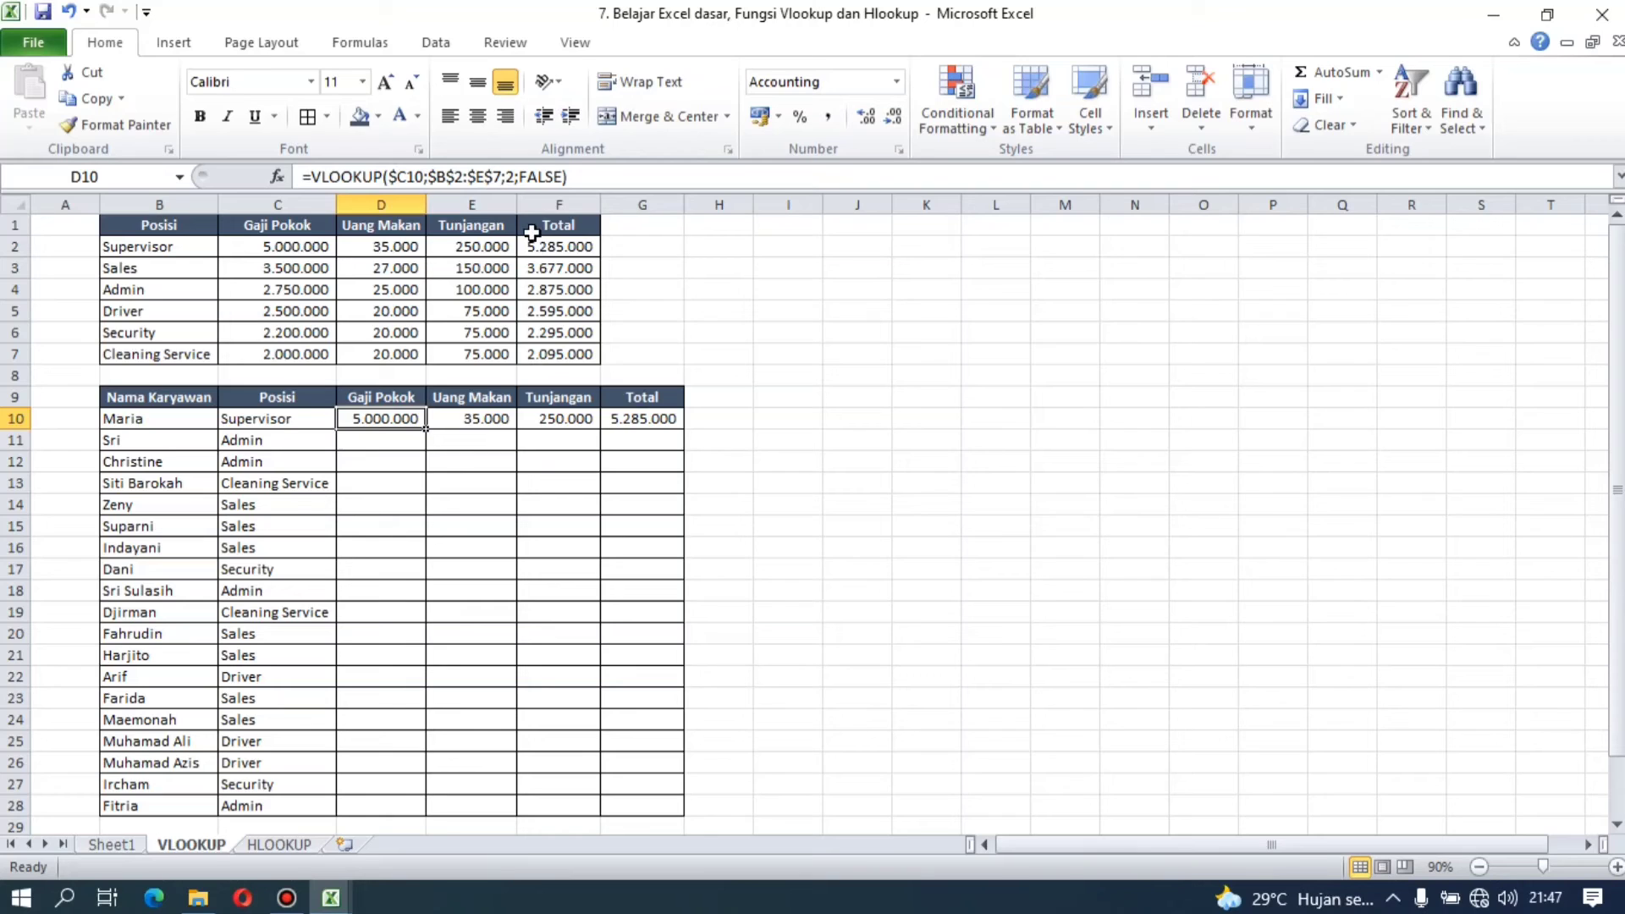
{"action": "key", "text": "shift+Right"}
{"action": "key", "text": "shift+Right"}
{"action": "key", "text": "shift+Right"}
{"action": "key", "text": "ctrl+c"}
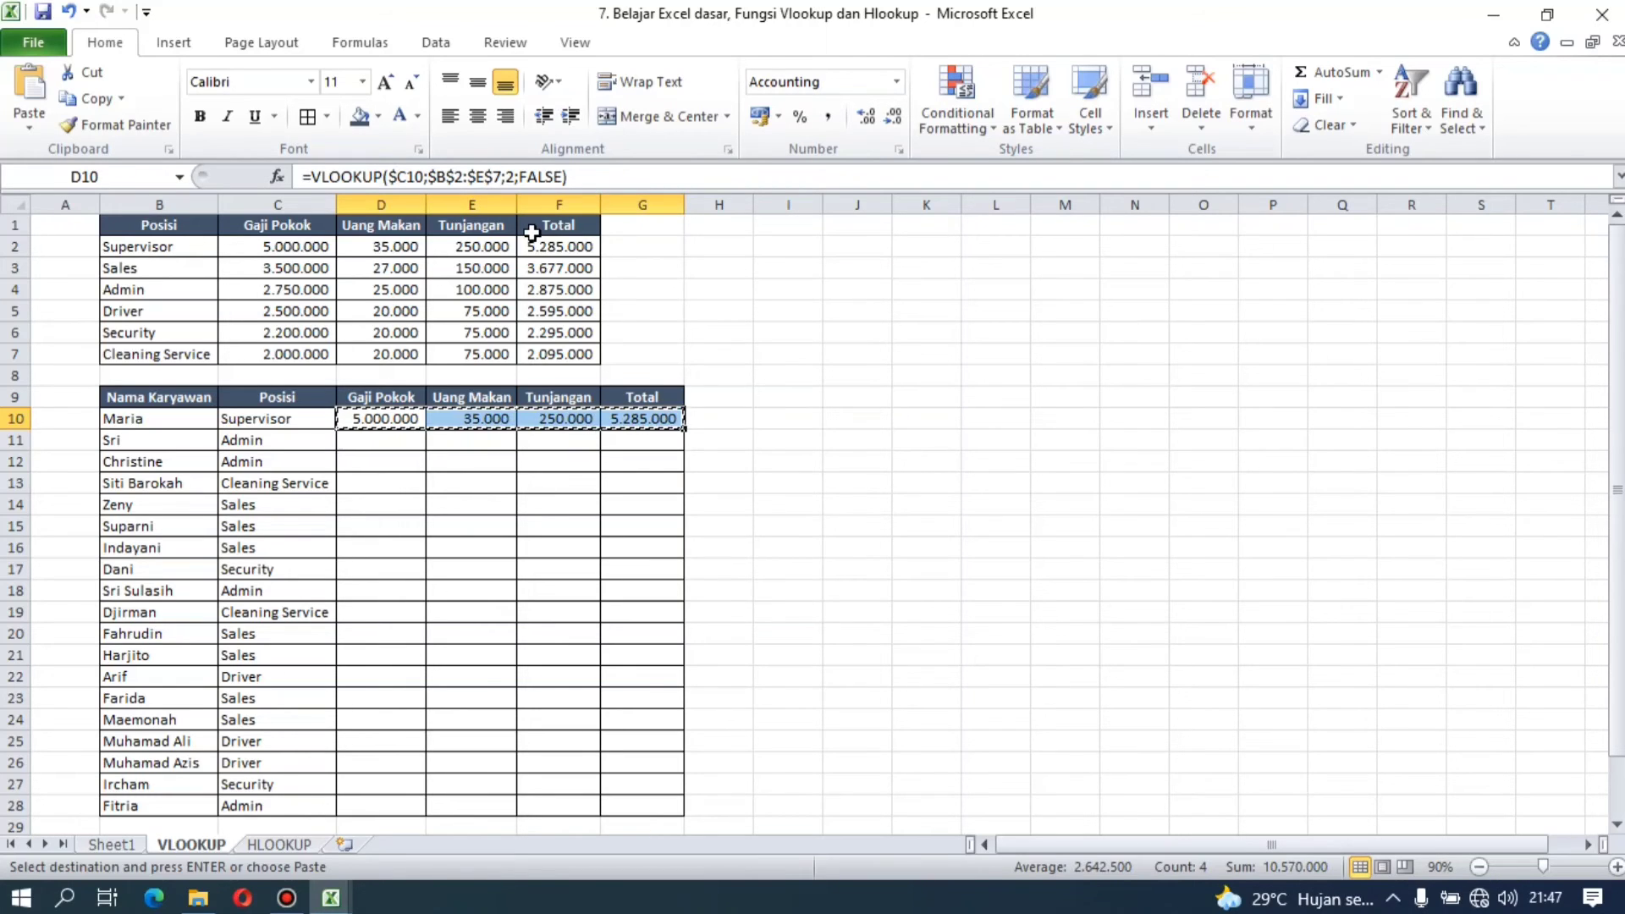
{"action": "key", "text": "Down"}
{"action": "key", "text": "shift+Down"}
{"action": "key", "text": "shift+Down"}
{"action": "key", "text": "shift+Down"}
{"action": "key", "text": "shift+Down"}
{"action": "key", "text": "shift+Down"}
{"action": "key", "text": "shift+Down"}
{"action": "key", "text": "shift+Down"}
{"action": "key", "text": "shift+Down"}
{"action": "key", "text": "shift+Down"}
{"action": "key", "text": "shift+Down"}
{"action": "key", "text": "shift+Down"}
{"action": "key", "text": "shift+Down"}
{"action": "key", "text": "shift+Down"}
{"action": "key", "text": "shift+Down"}
{"action": "key", "text": "shift+Down"}
{"action": "key", "text": "shift+Down"}
{"action": "key", "text": "shift+Down"}
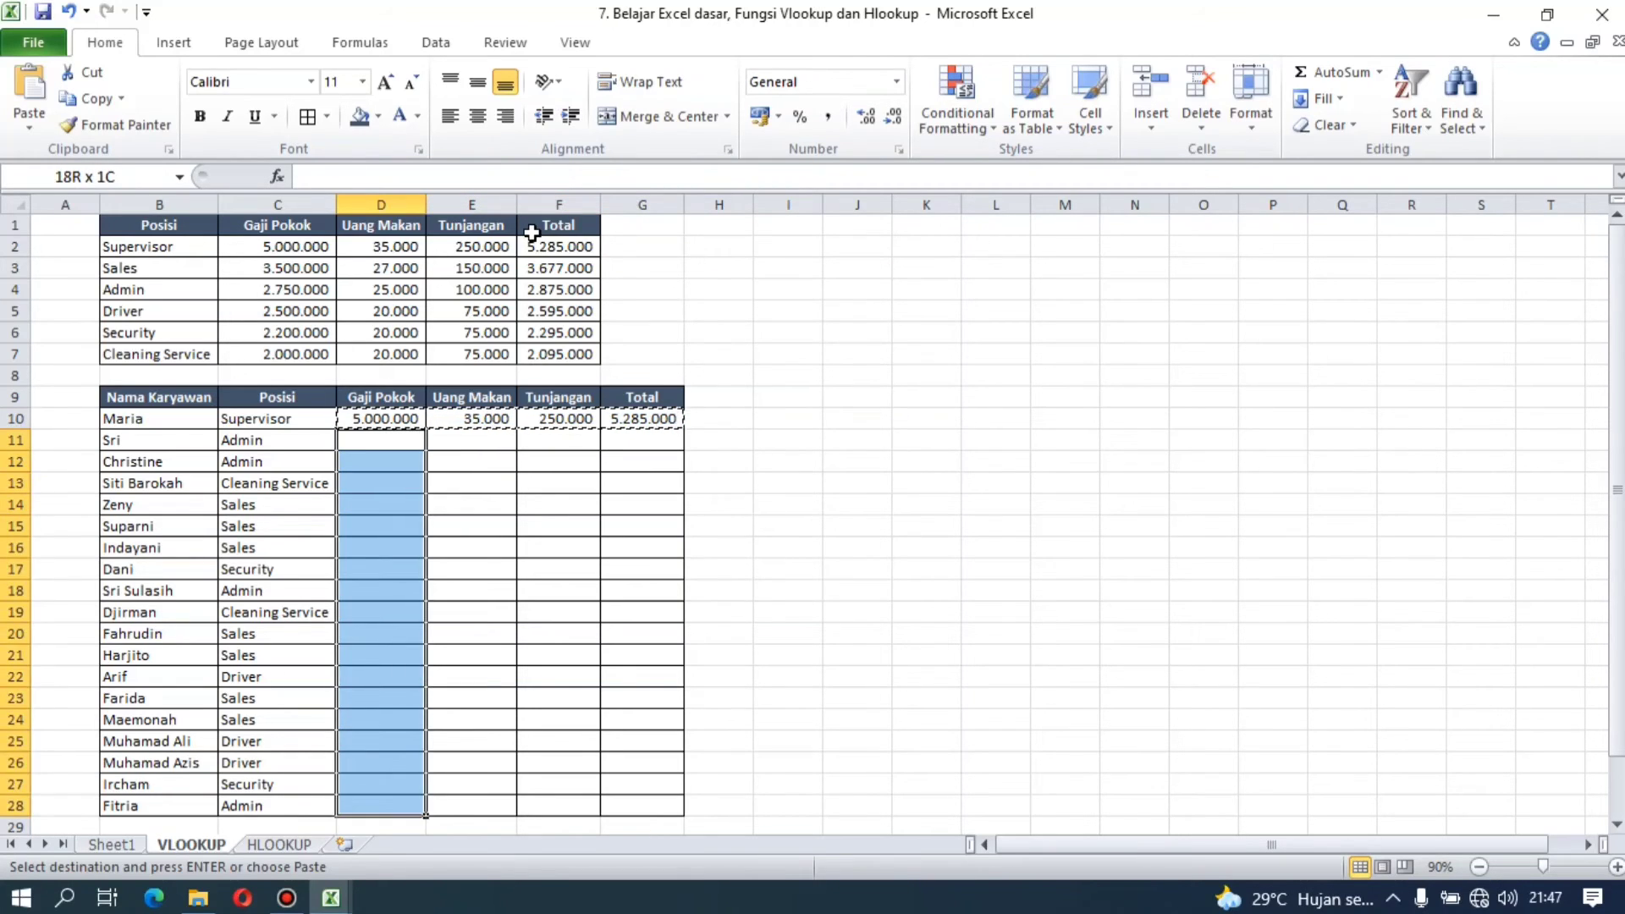
{"action": "key", "text": "Return"}
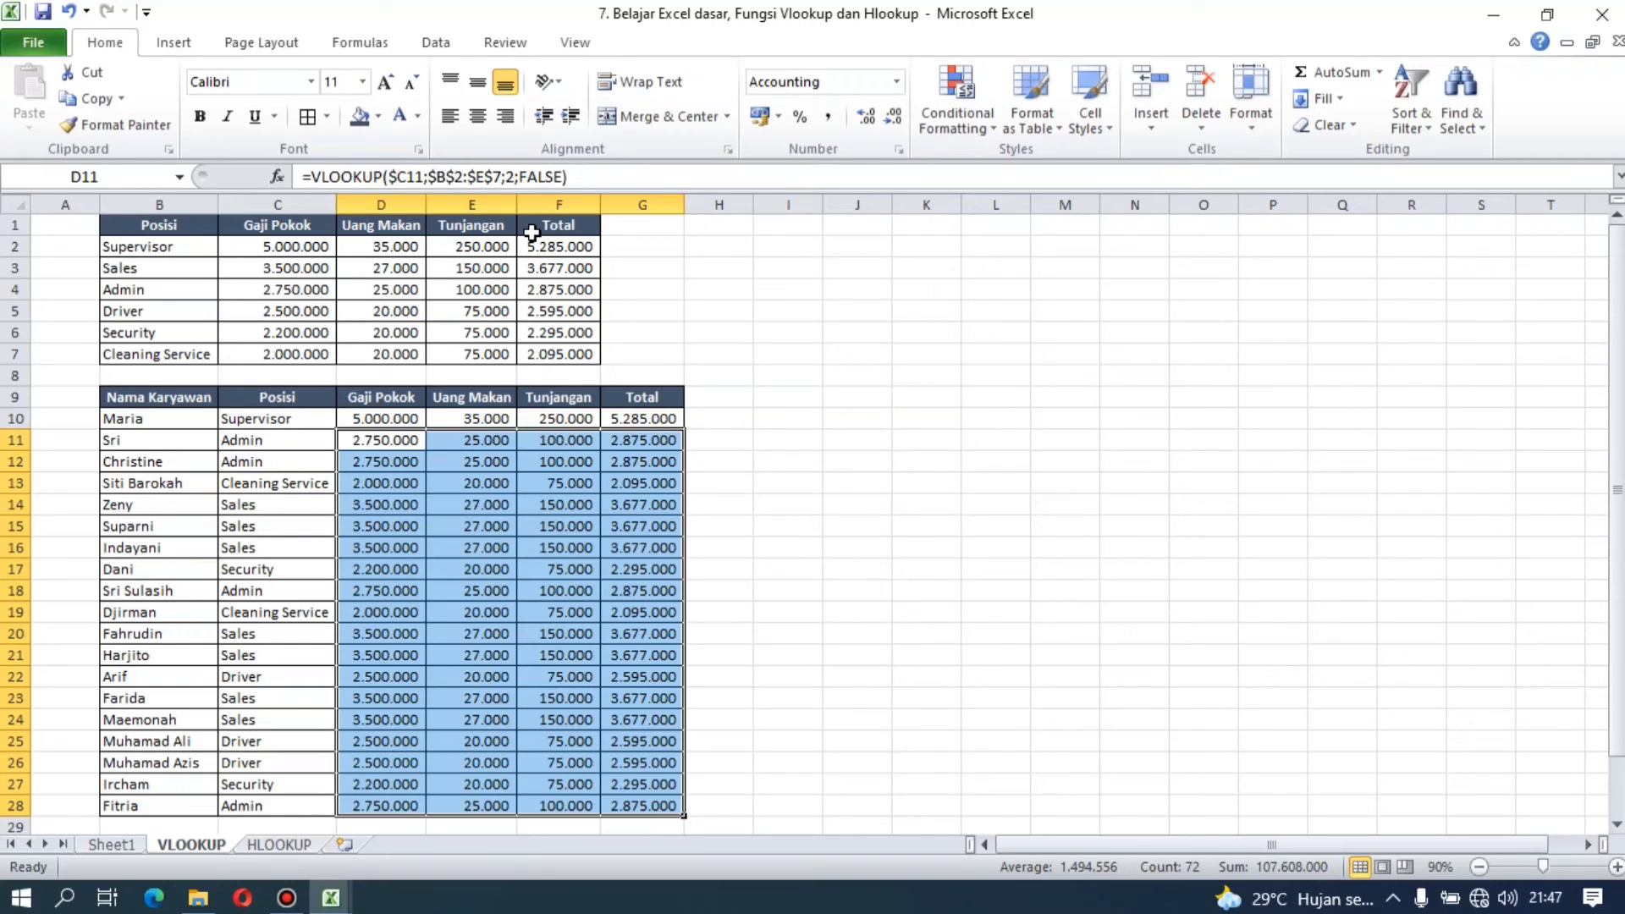
Step: Undo the fill of rows 11 to 28 and change the D10 lookup value to the relative reference C10
{"action": "key", "text": "ctrl+z"}
{"action": "key", "text": "Up"}
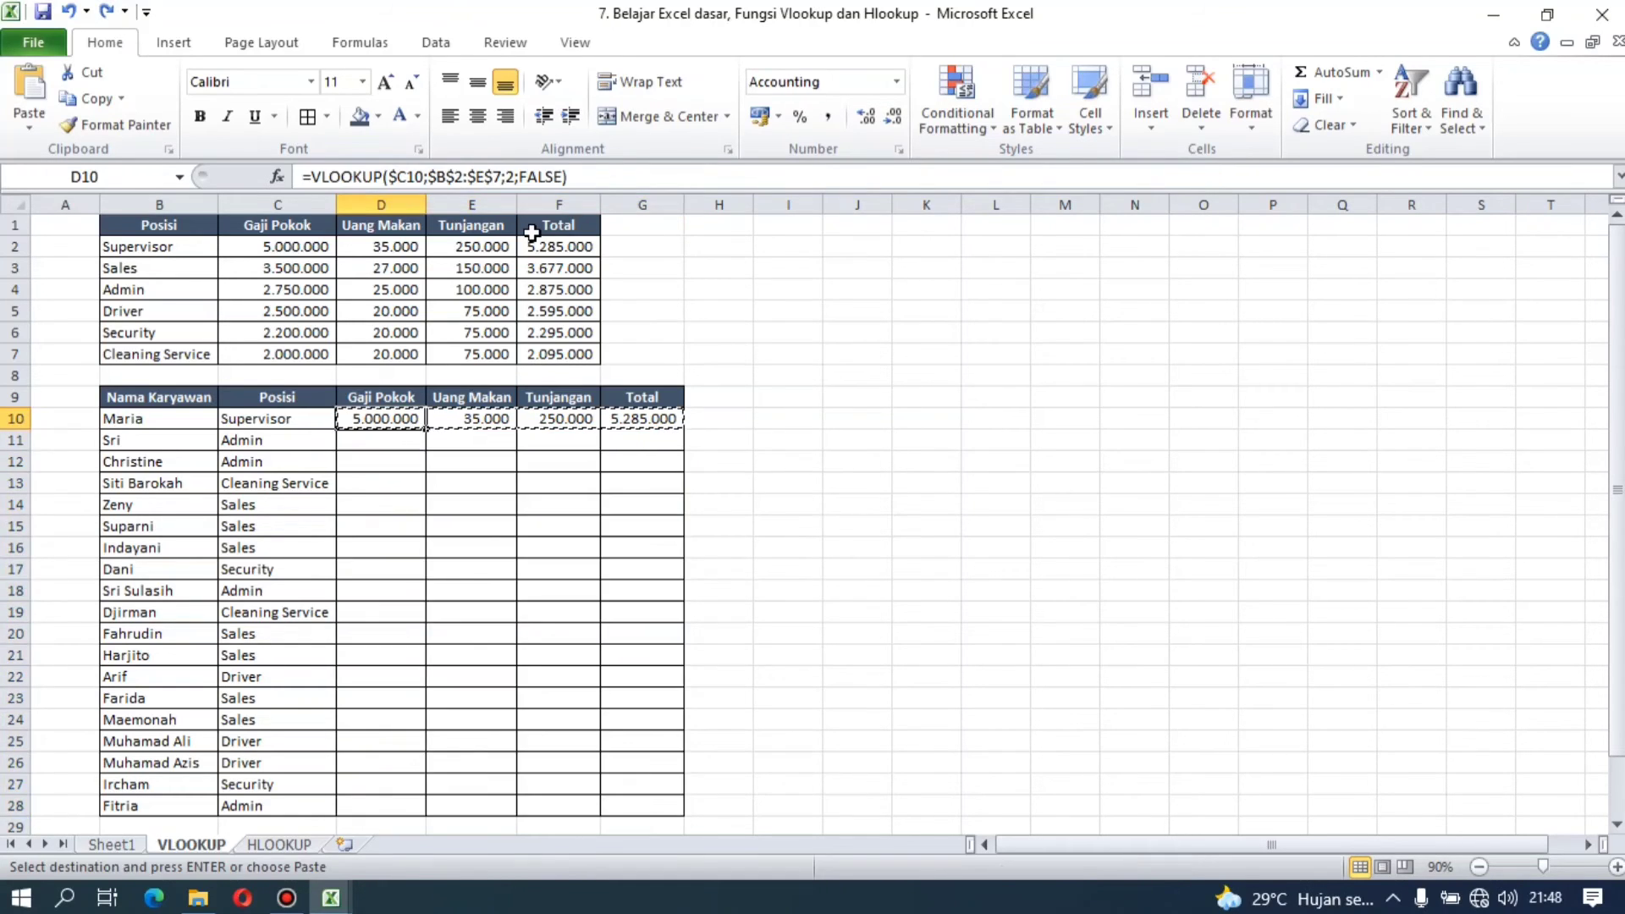
{"action": "left_click", "coordinate": [399, 175]}
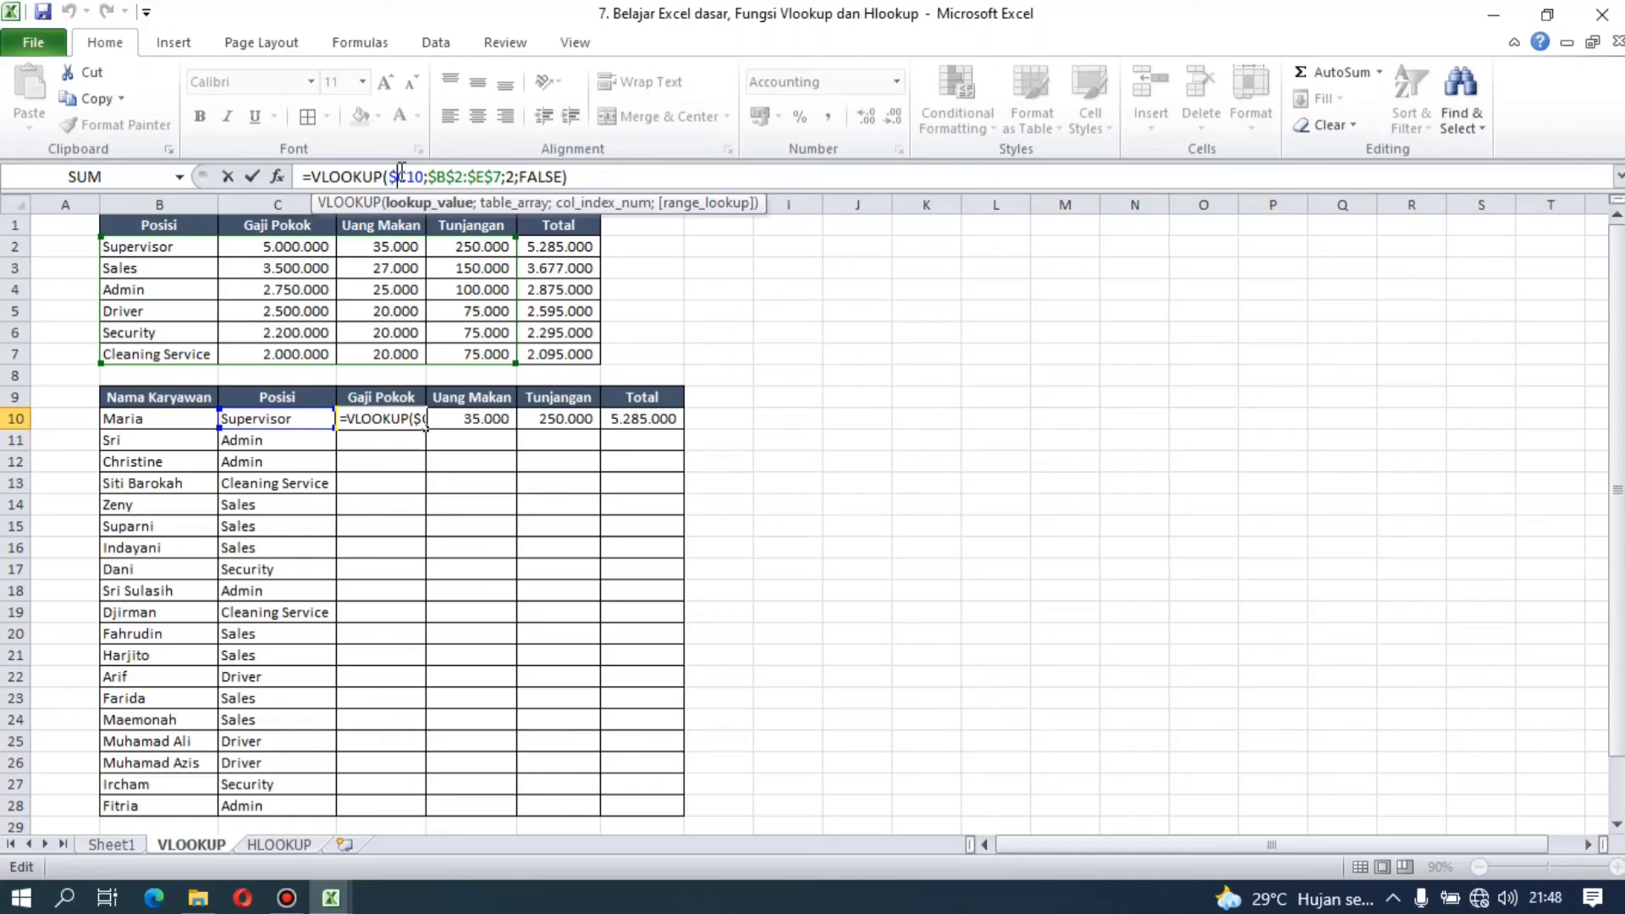
{"action": "key", "text": "F4"}
{"action": "key", "text": "Return"}
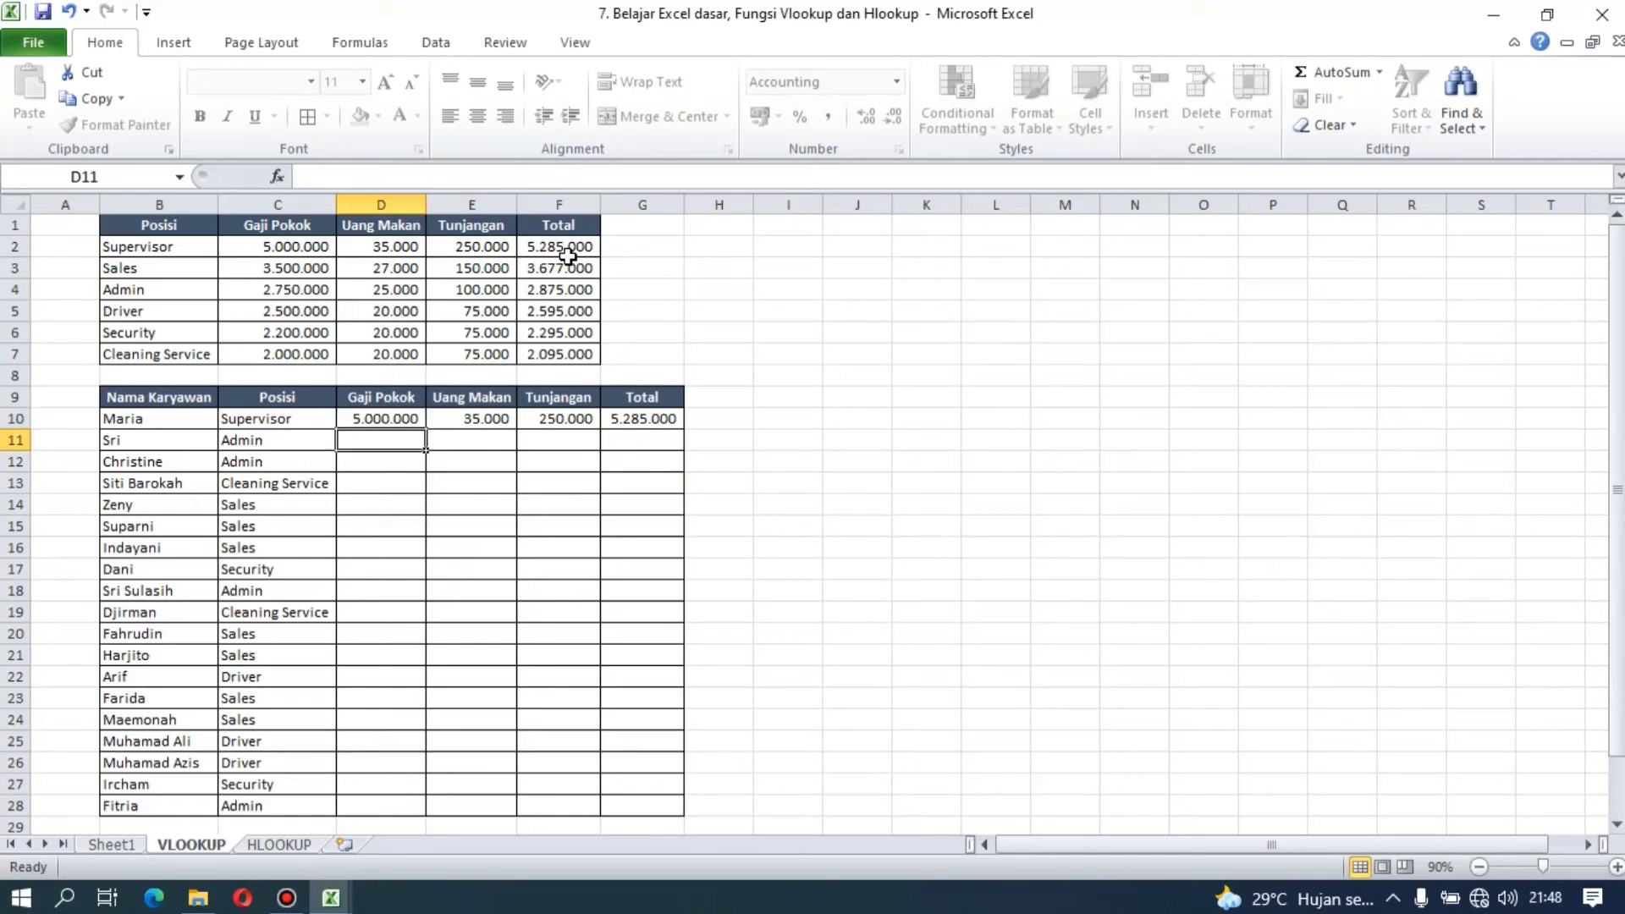
Step: Copy the D10 formula with its relative lookup reference into the Uang Makan cell E10
{"action": "key", "text": "Up"}
{"action": "key", "text": "ctrl+c"}
{"action": "key", "text": "Right"}
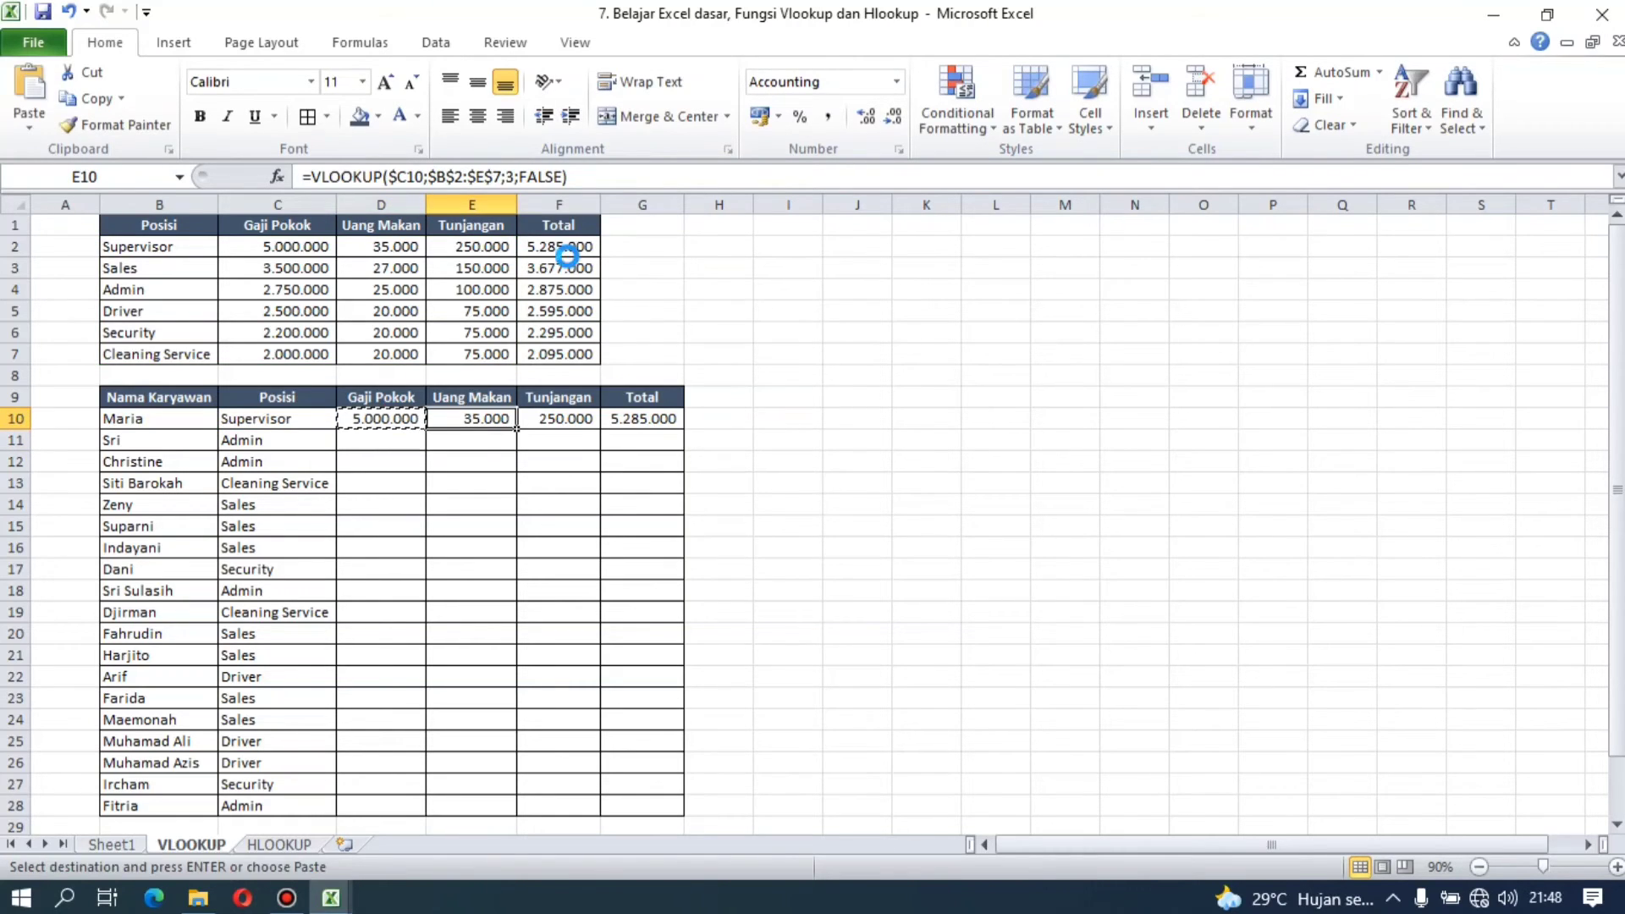
{"action": "key", "text": "Return"}
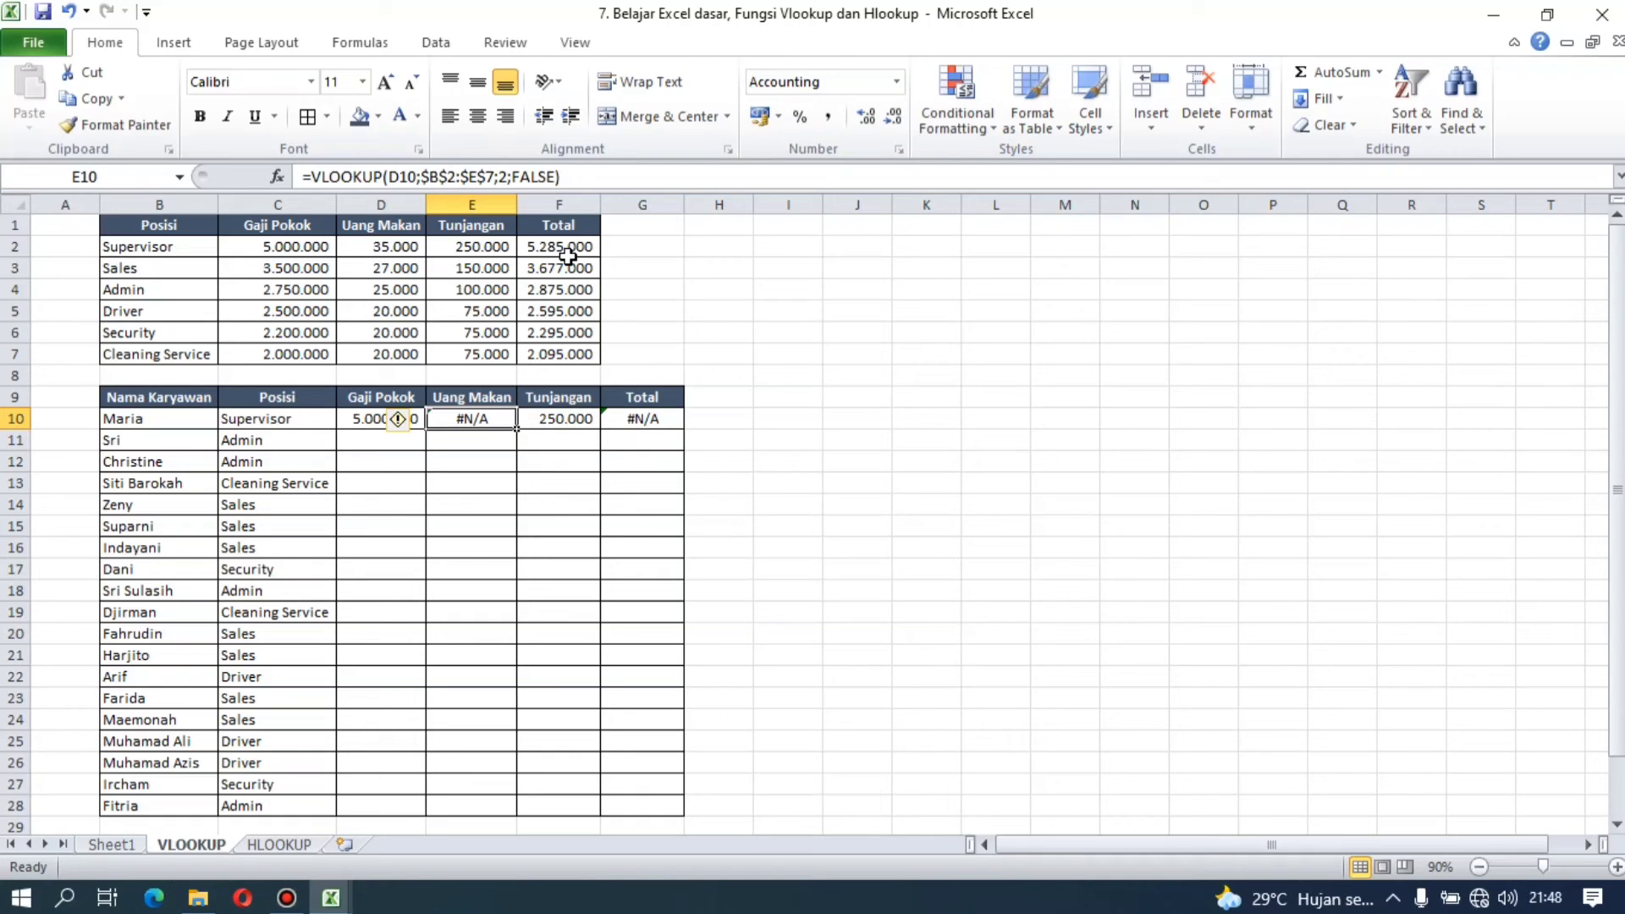
Step: Undo the paste in E10, the reference change in D10 and the total entered in G10
{"action": "key", "text": "ctrl+z"}
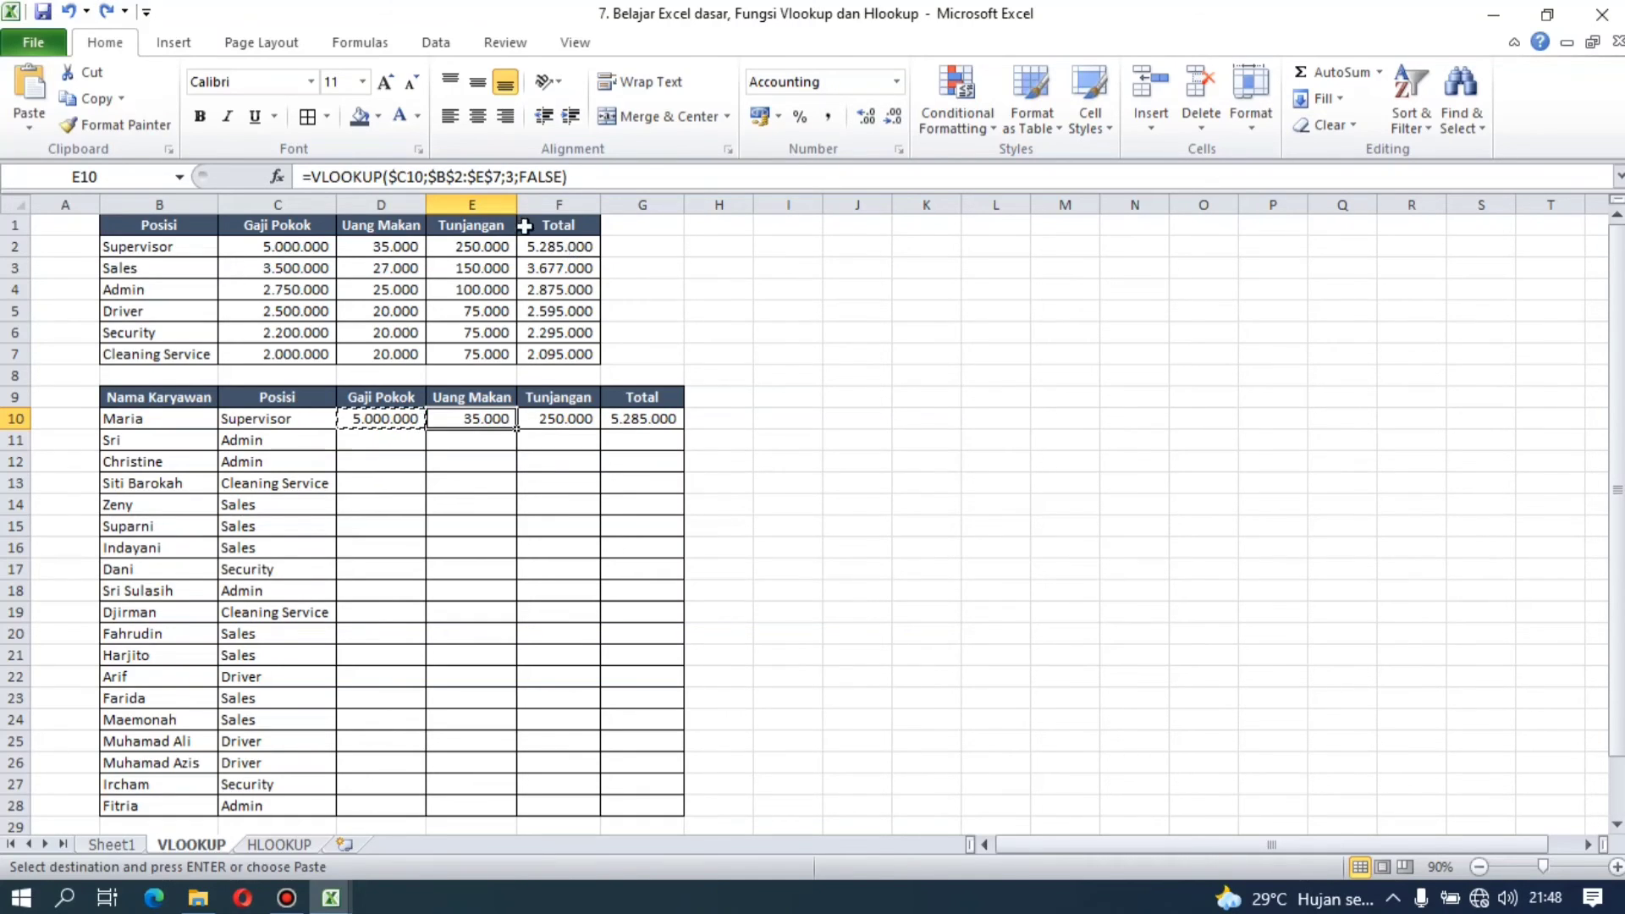
{"action": "left_click", "coordinate": [106, 12]}
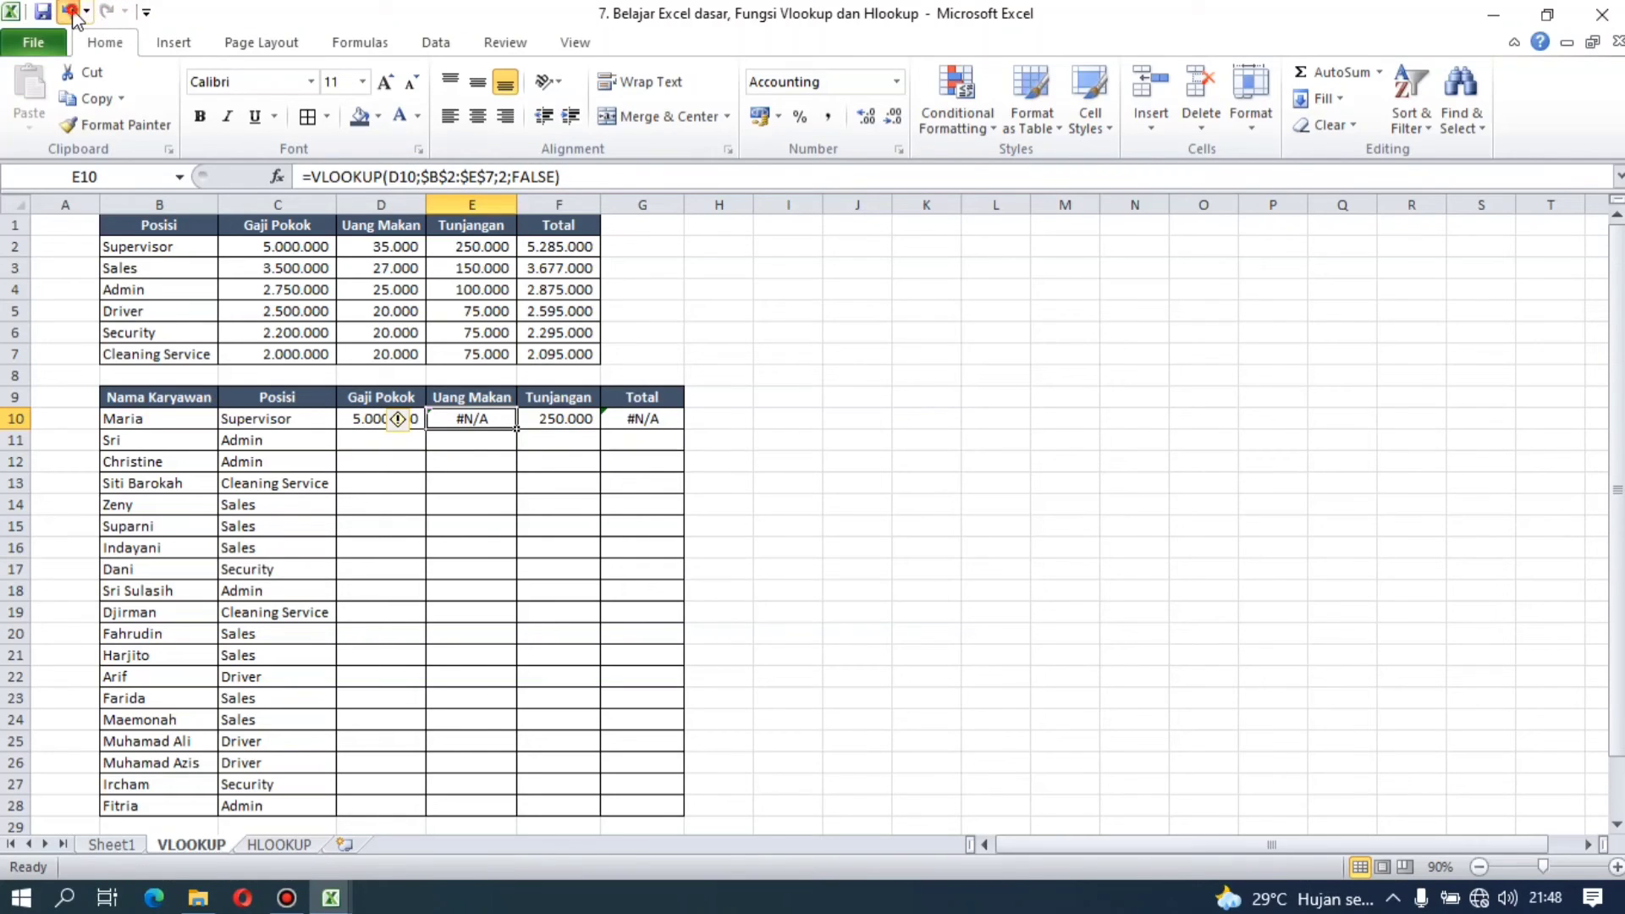
{"action": "left_click", "coordinate": [69, 12]}
{"action": "left_click", "coordinate": [69, 12]}
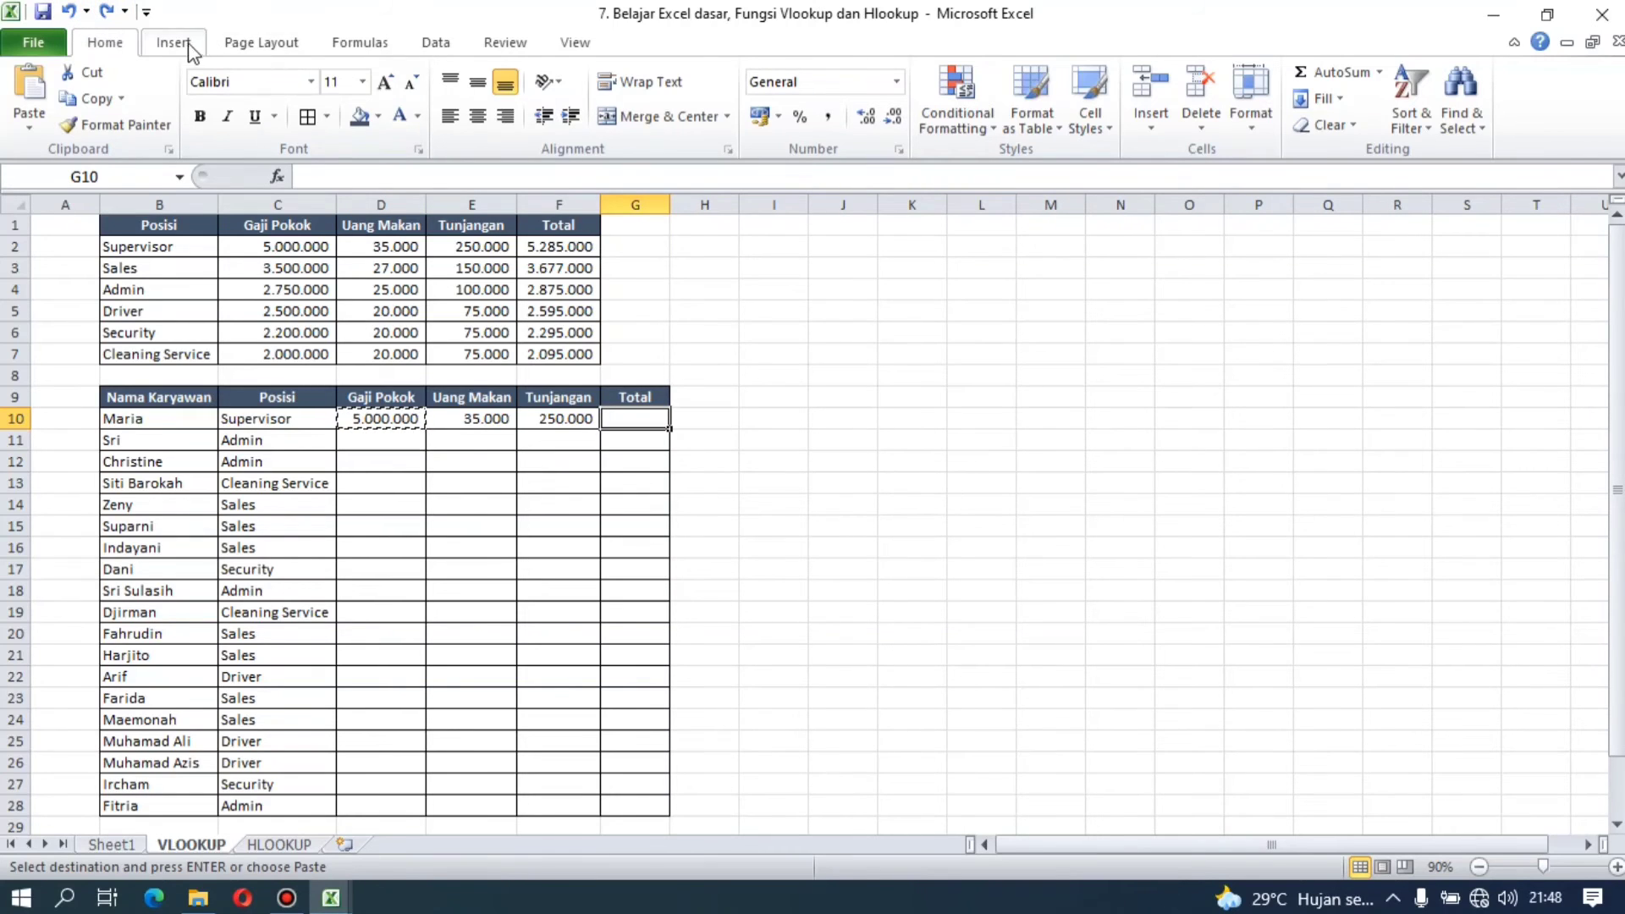
Step: Total D10:F10 in G10 with AutoSum
{"action": "left_click", "coordinate": [1328, 71]}
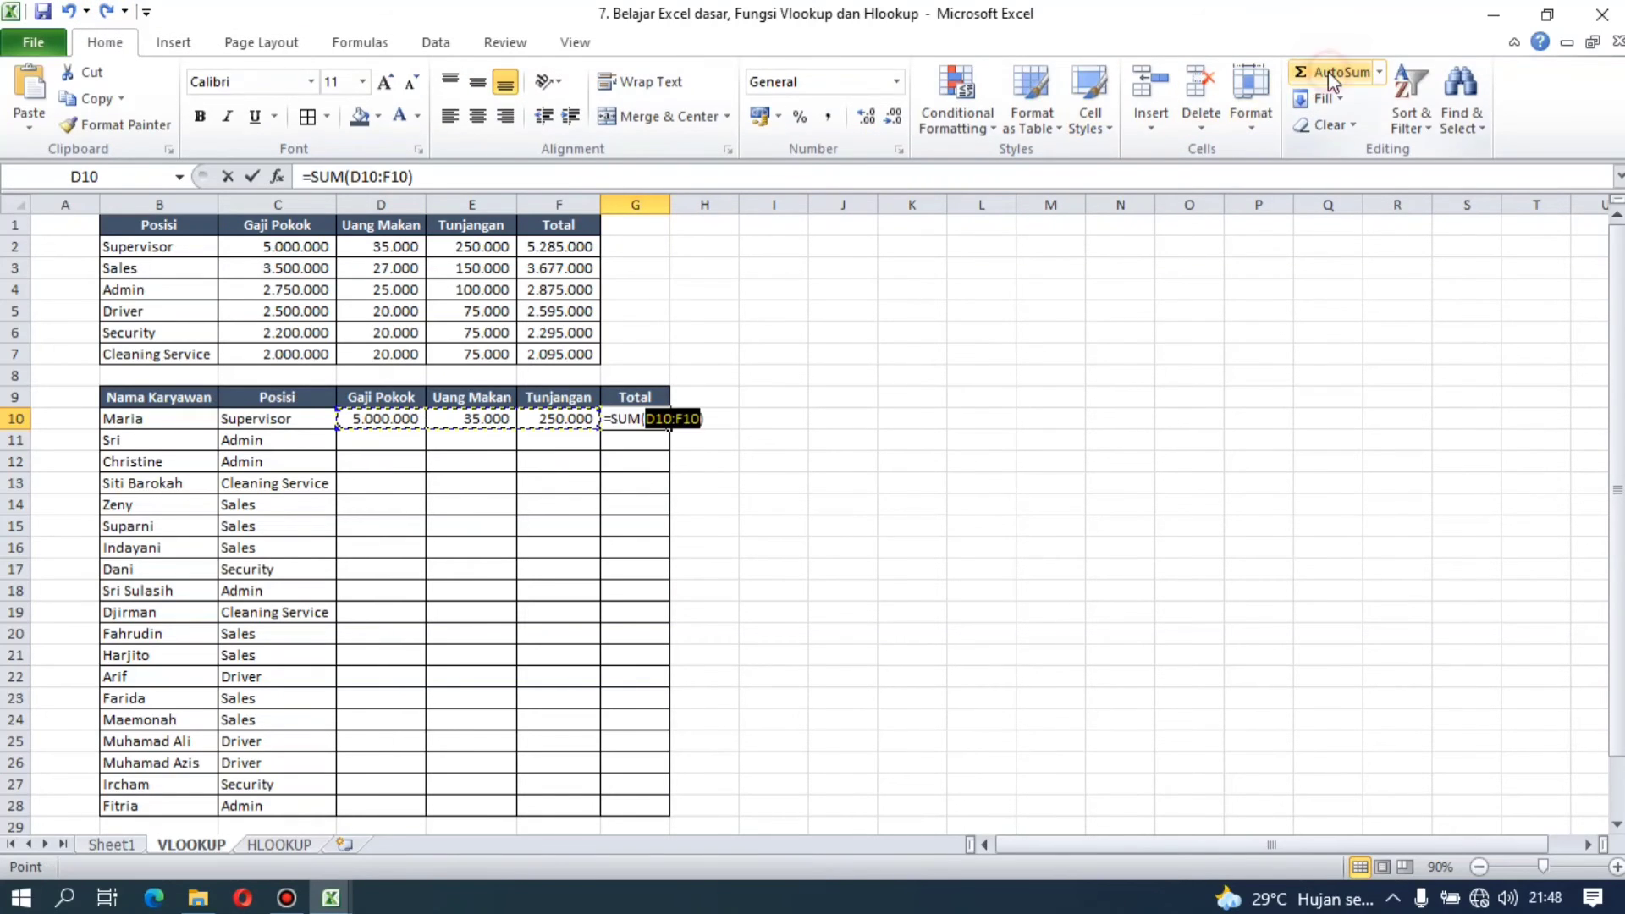
{"action": "key", "text": "Return"}
Step: Copy the formulas in D10:G10 into D11:G28 for all remaining employees
{"action": "key", "text": "Left"}
{"action": "key", "text": "Left"}
{"action": "key", "text": "Up"}
{"action": "key", "text": "shift+Right"}
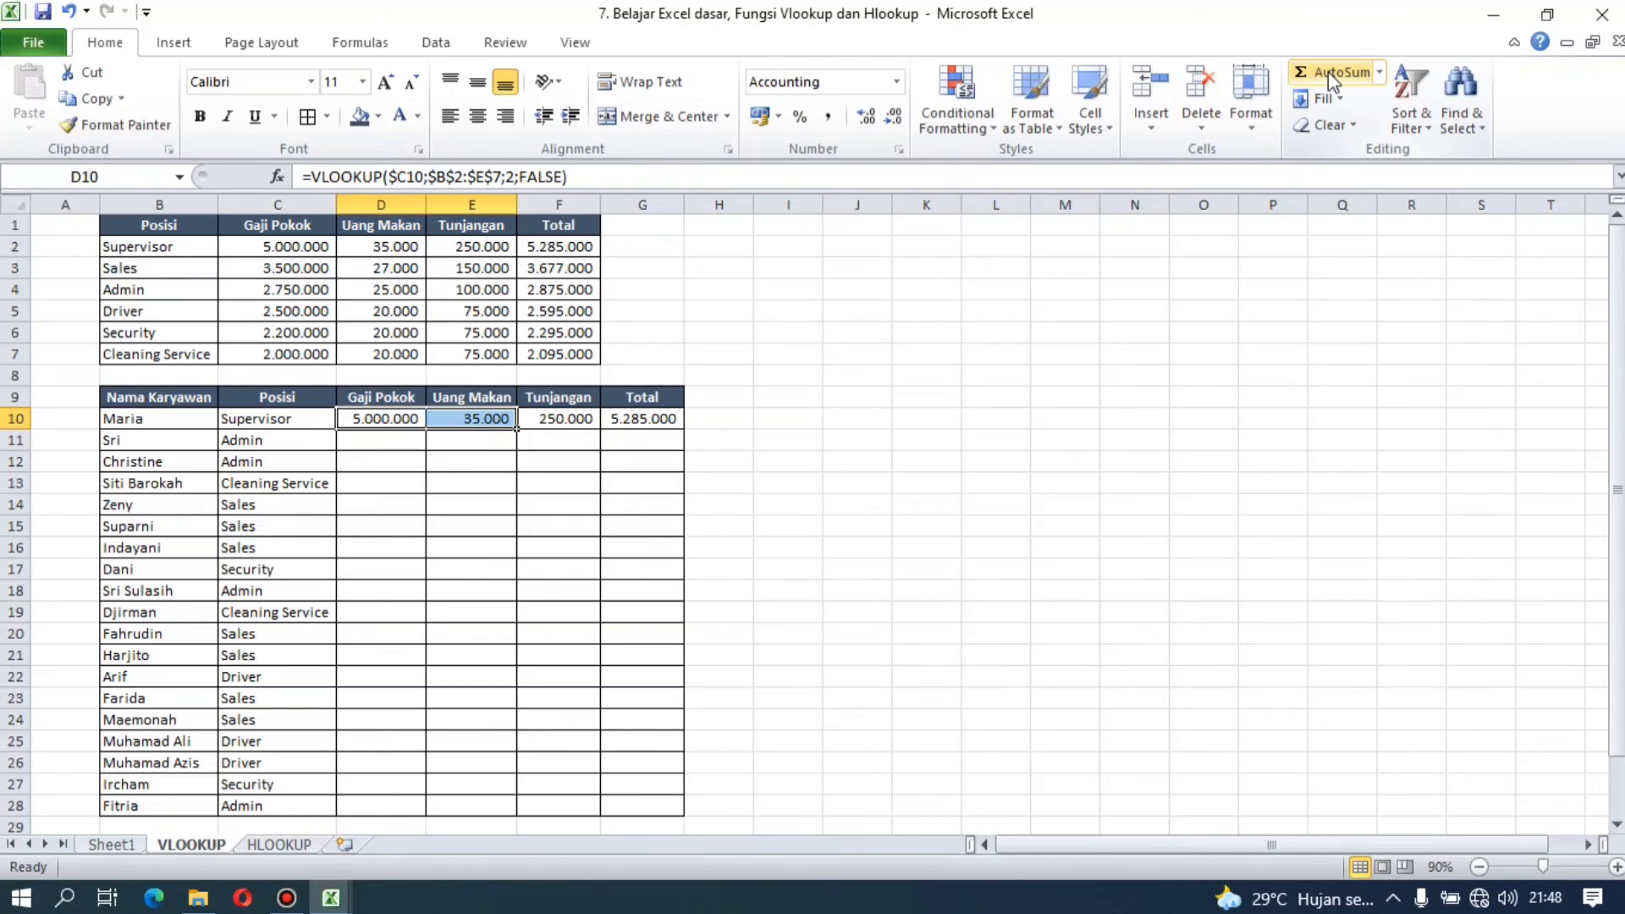
{"action": "key", "text": "shift+Right"}
{"action": "key", "text": "shift+Right"}
{"action": "key", "text": "ctrl+c"}
{"action": "key", "text": "Left"}
{"action": "key", "text": "ctrl+Down"}
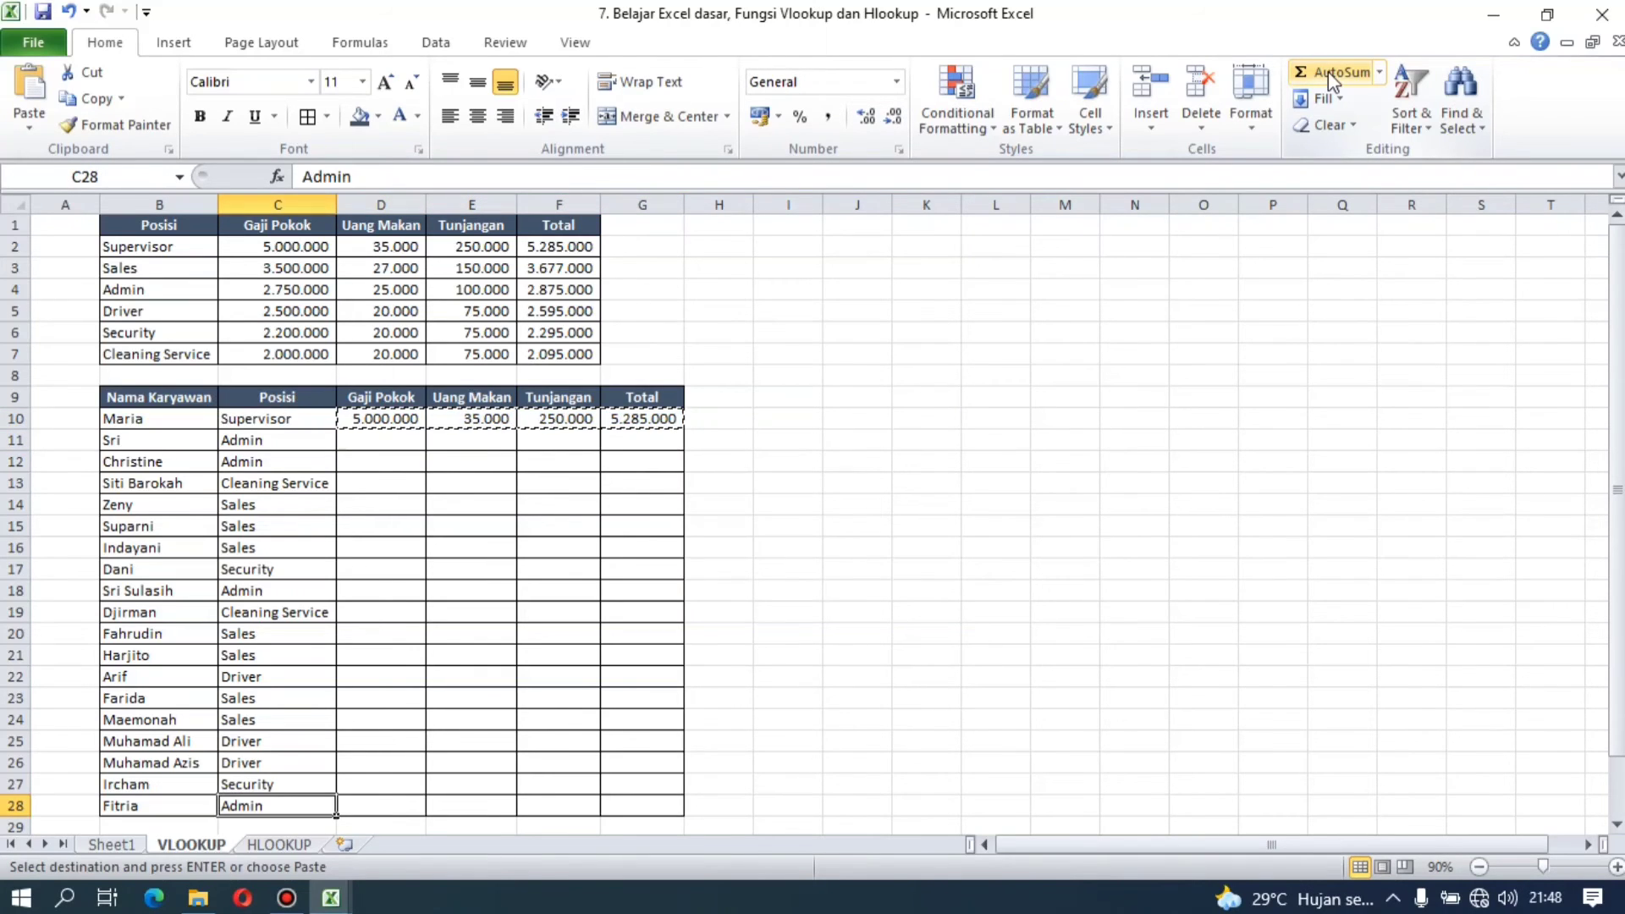
{"action": "key", "text": "Right"}
{"action": "key", "text": "ctrl+shift+Up"}
{"action": "key", "text": "shift+Down"}
{"action": "key", "text": "Return"}
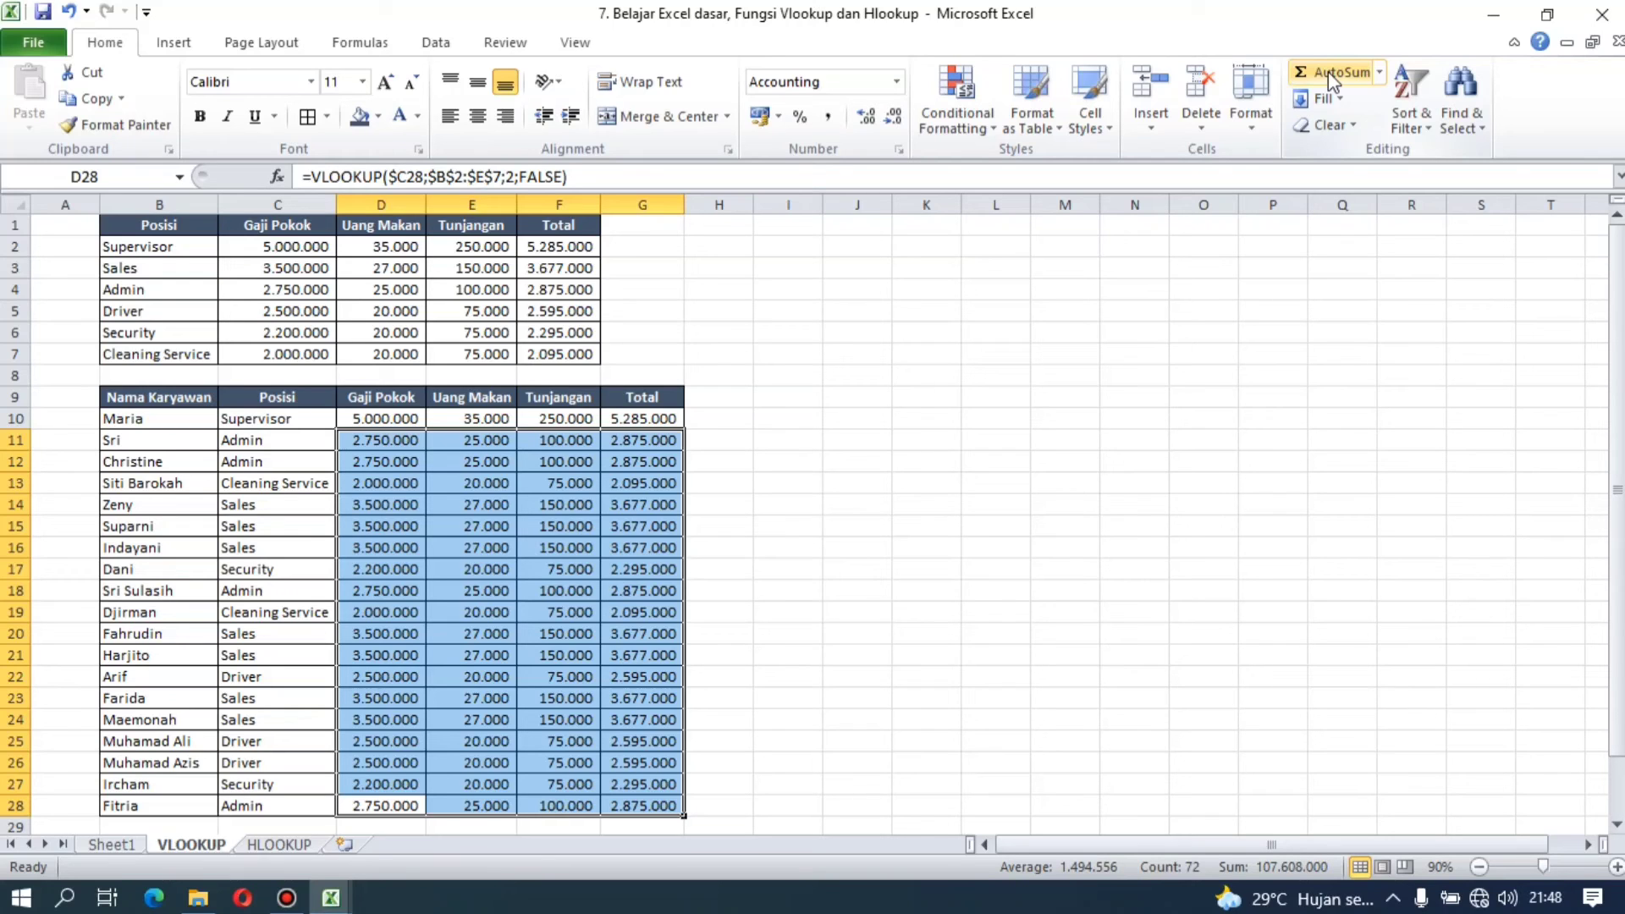
Step: Switch to the HLOOKUP sheet and look over its horizontal salary table B2:H6
{"action": "left_click", "coordinate": [1055, 276]}
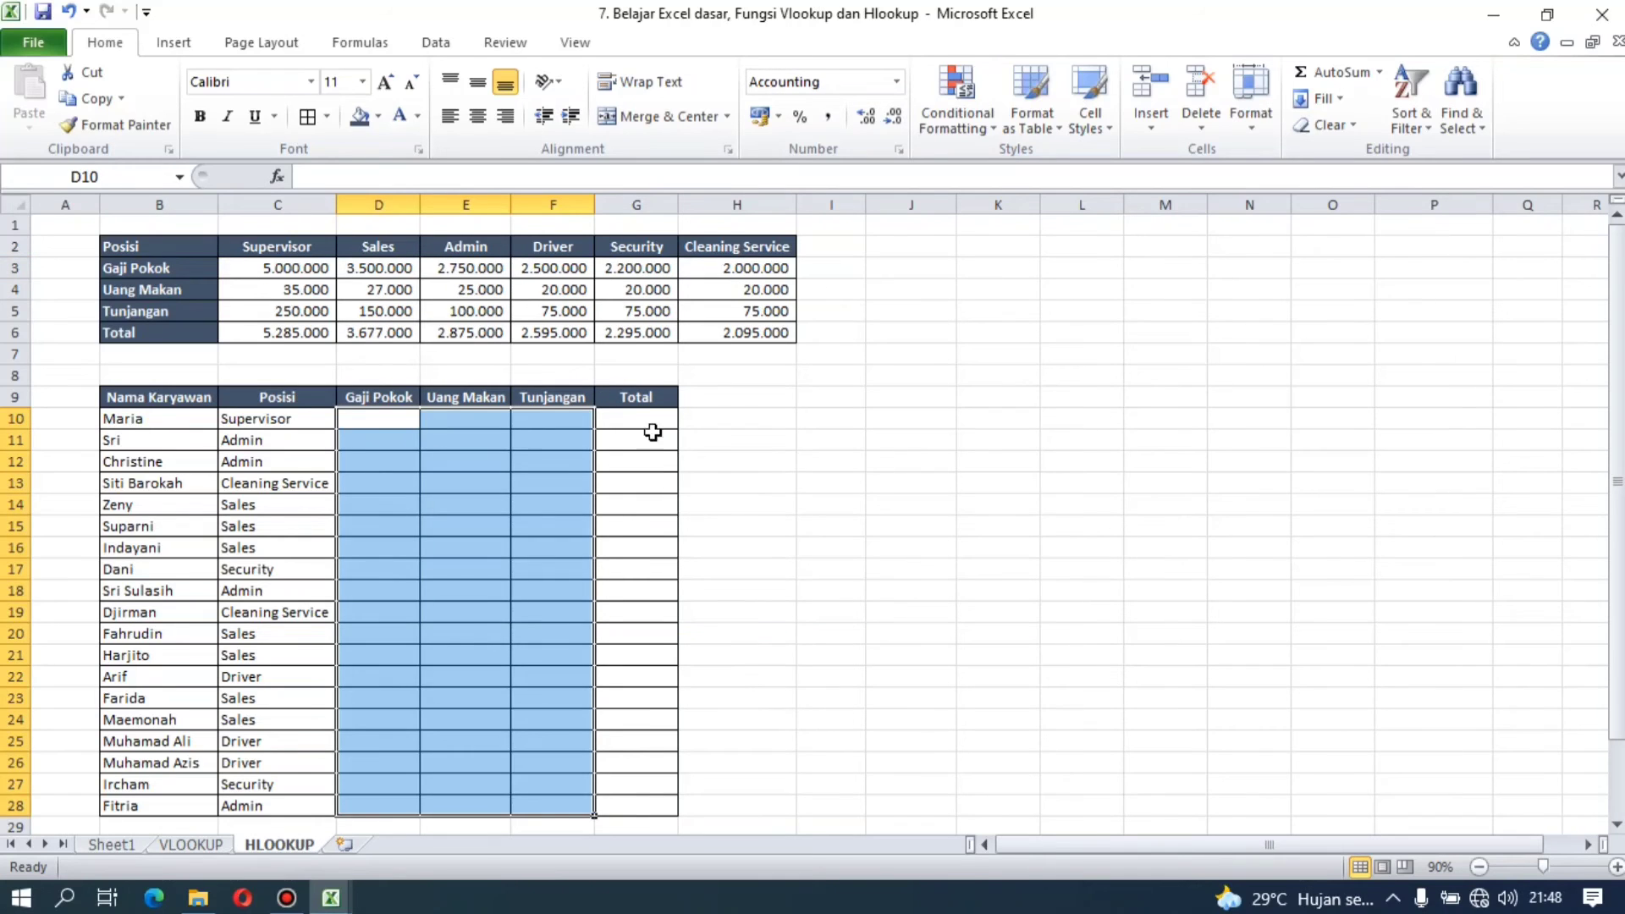
{"action": "left_click", "coordinate": [823, 476]}
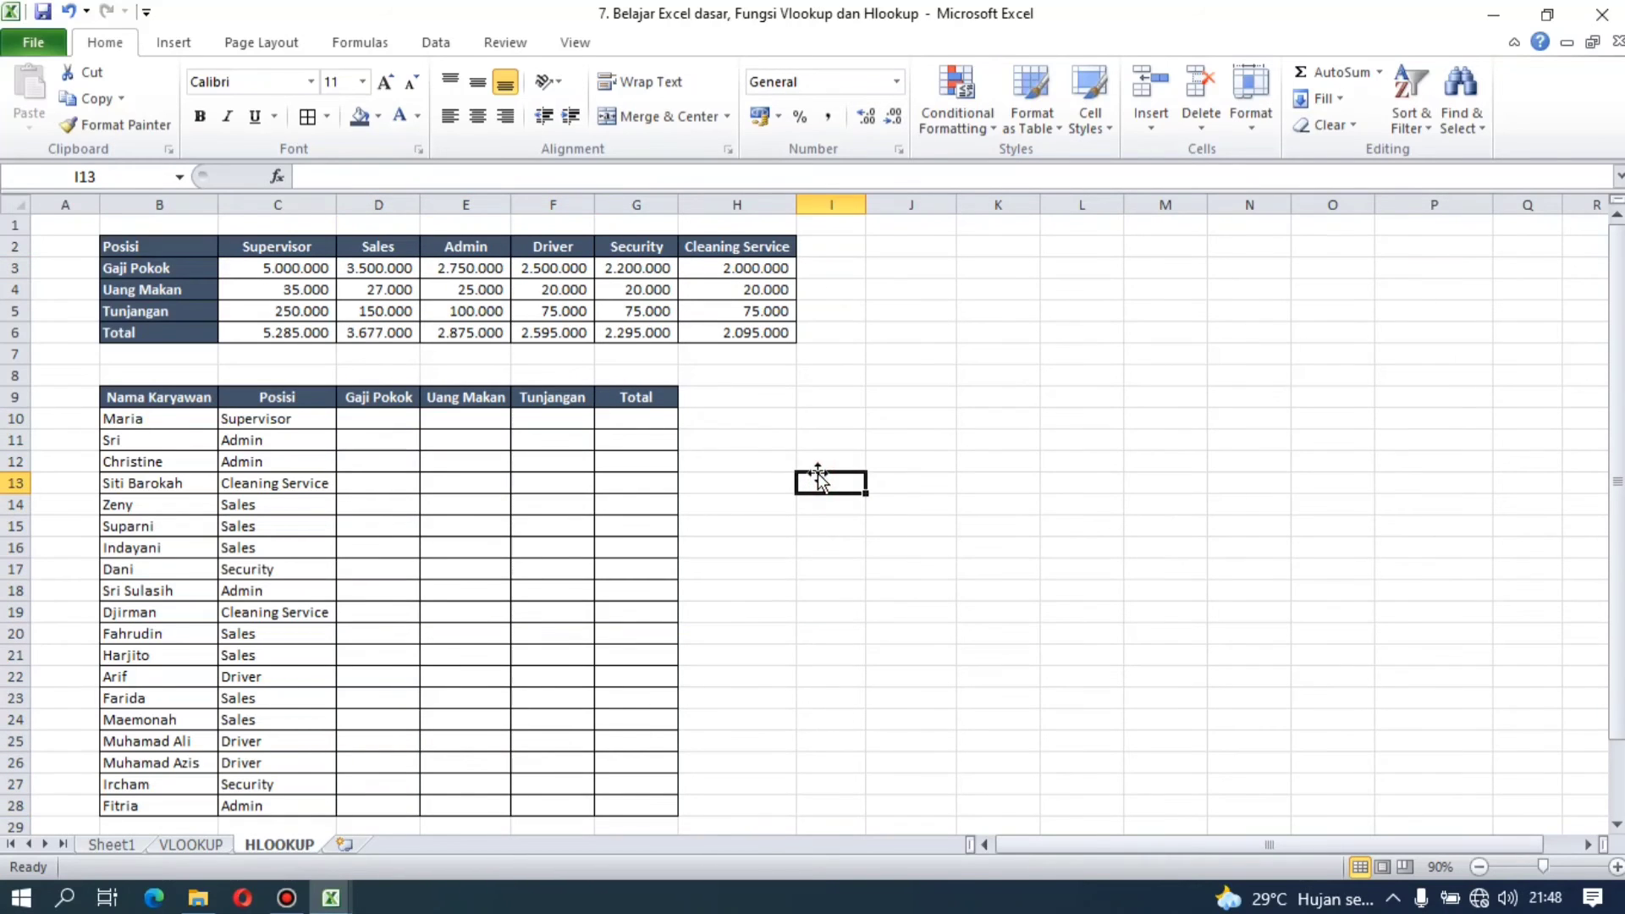
{"action": "left_click_drag", "start_coordinate": [159, 246], "coordinate": [736, 332]}
{"action": "left_click", "coordinate": [826, 373]}
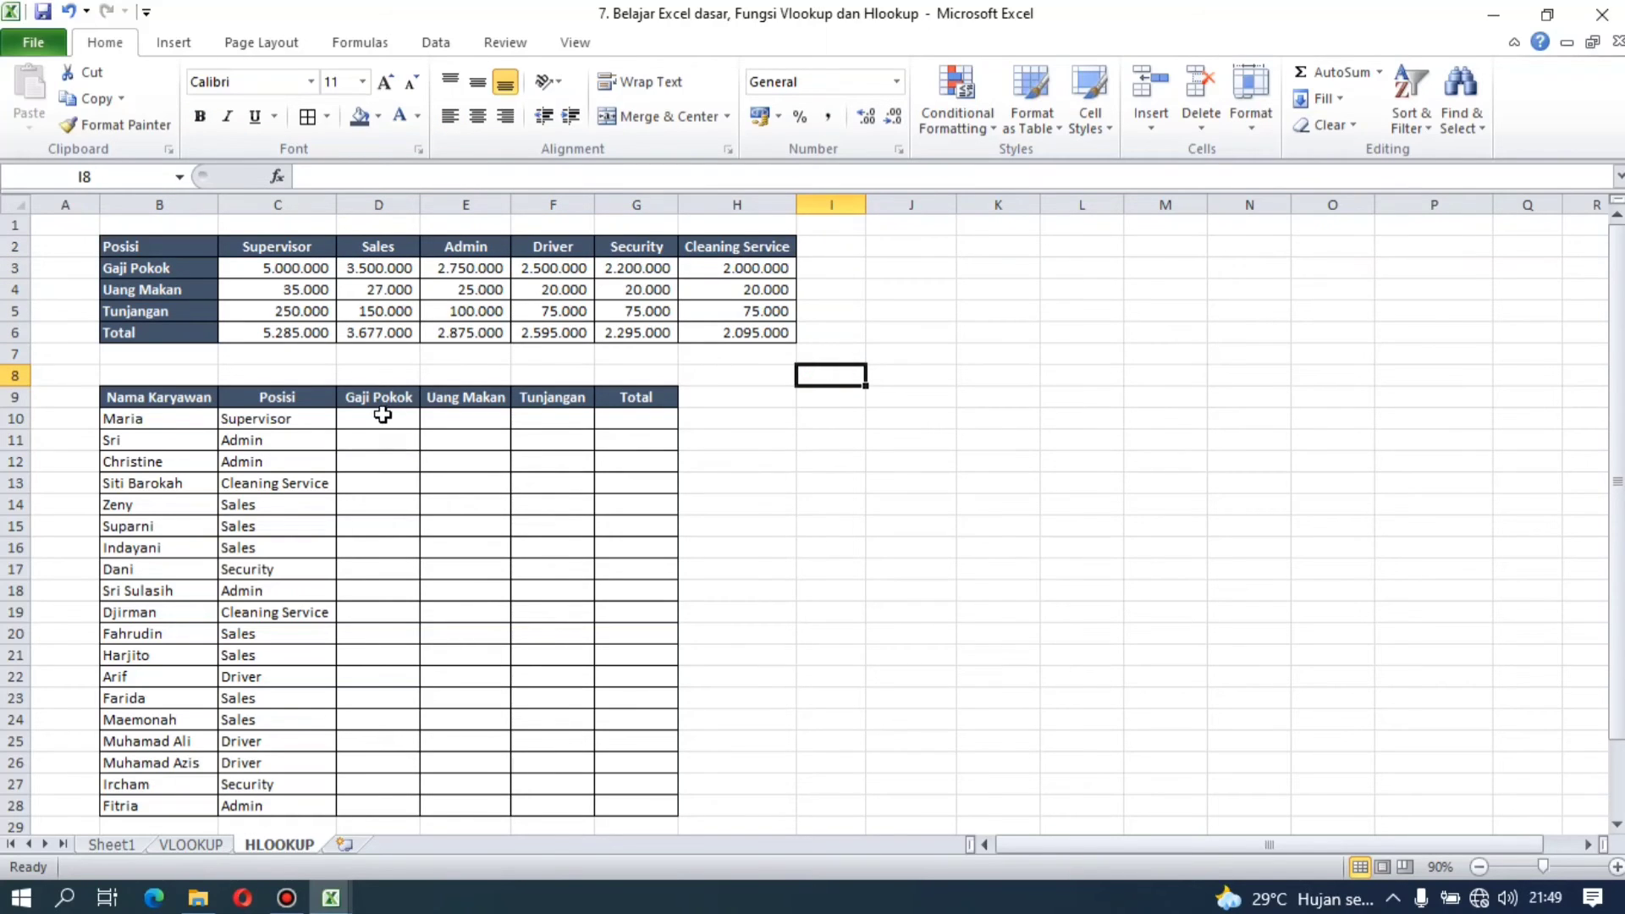
Step: Start an HLOOKUP formula in D10 with the position cell C10 as the lookup value
{"action": "left_click", "coordinate": [382, 415]}
{"action": "type", "text": "="}
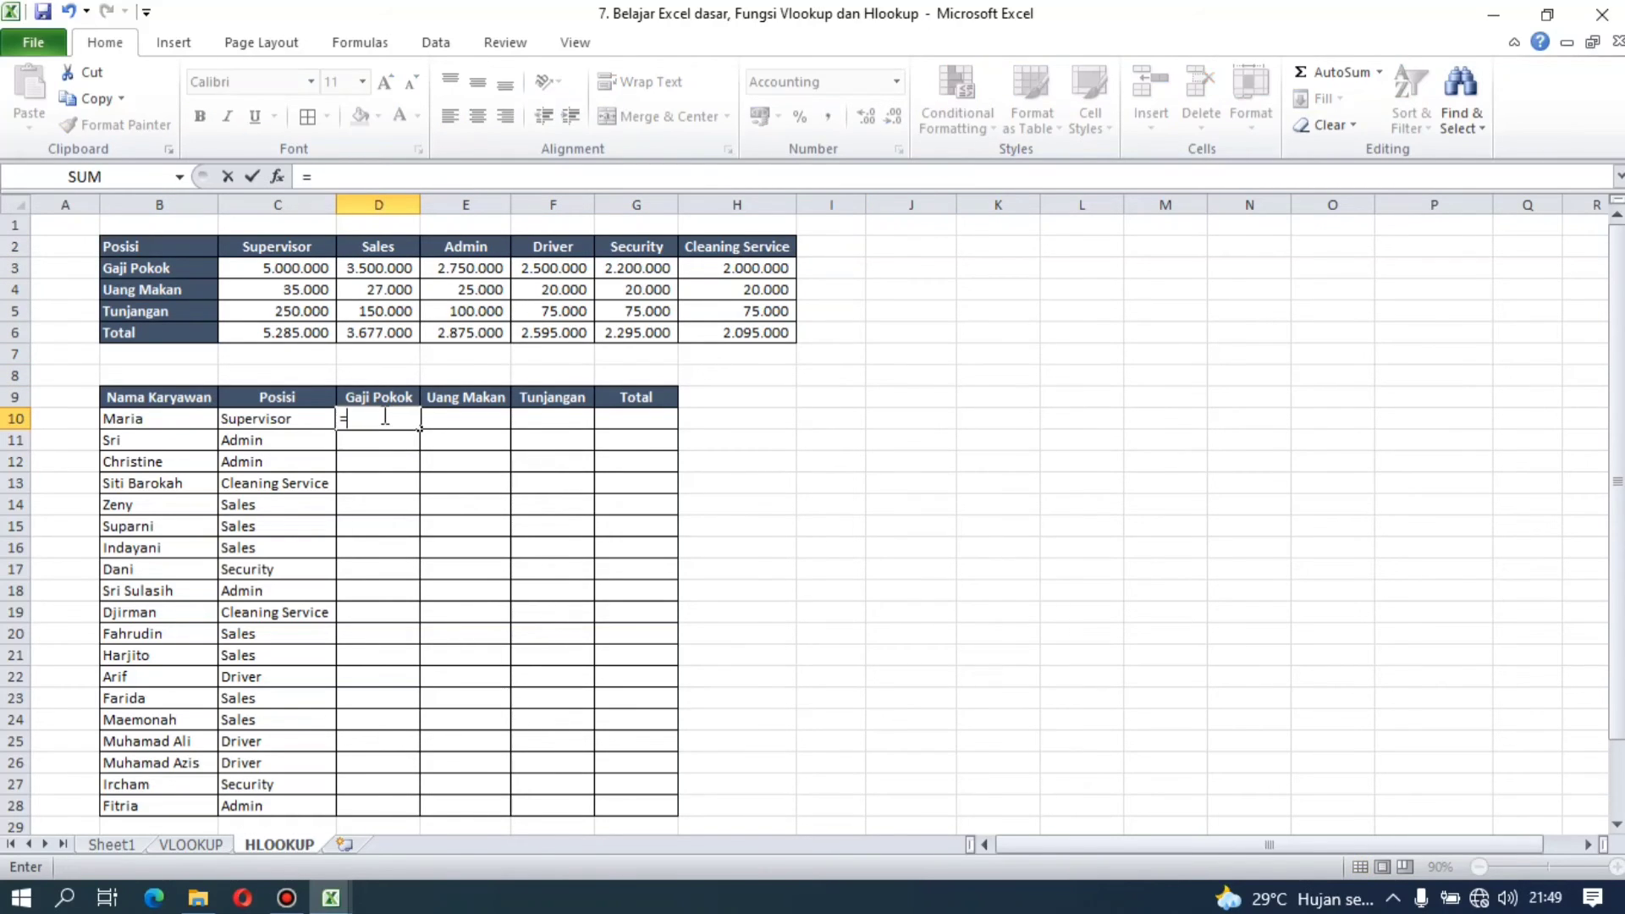
{"action": "type", "text": "HLOOKUP("}
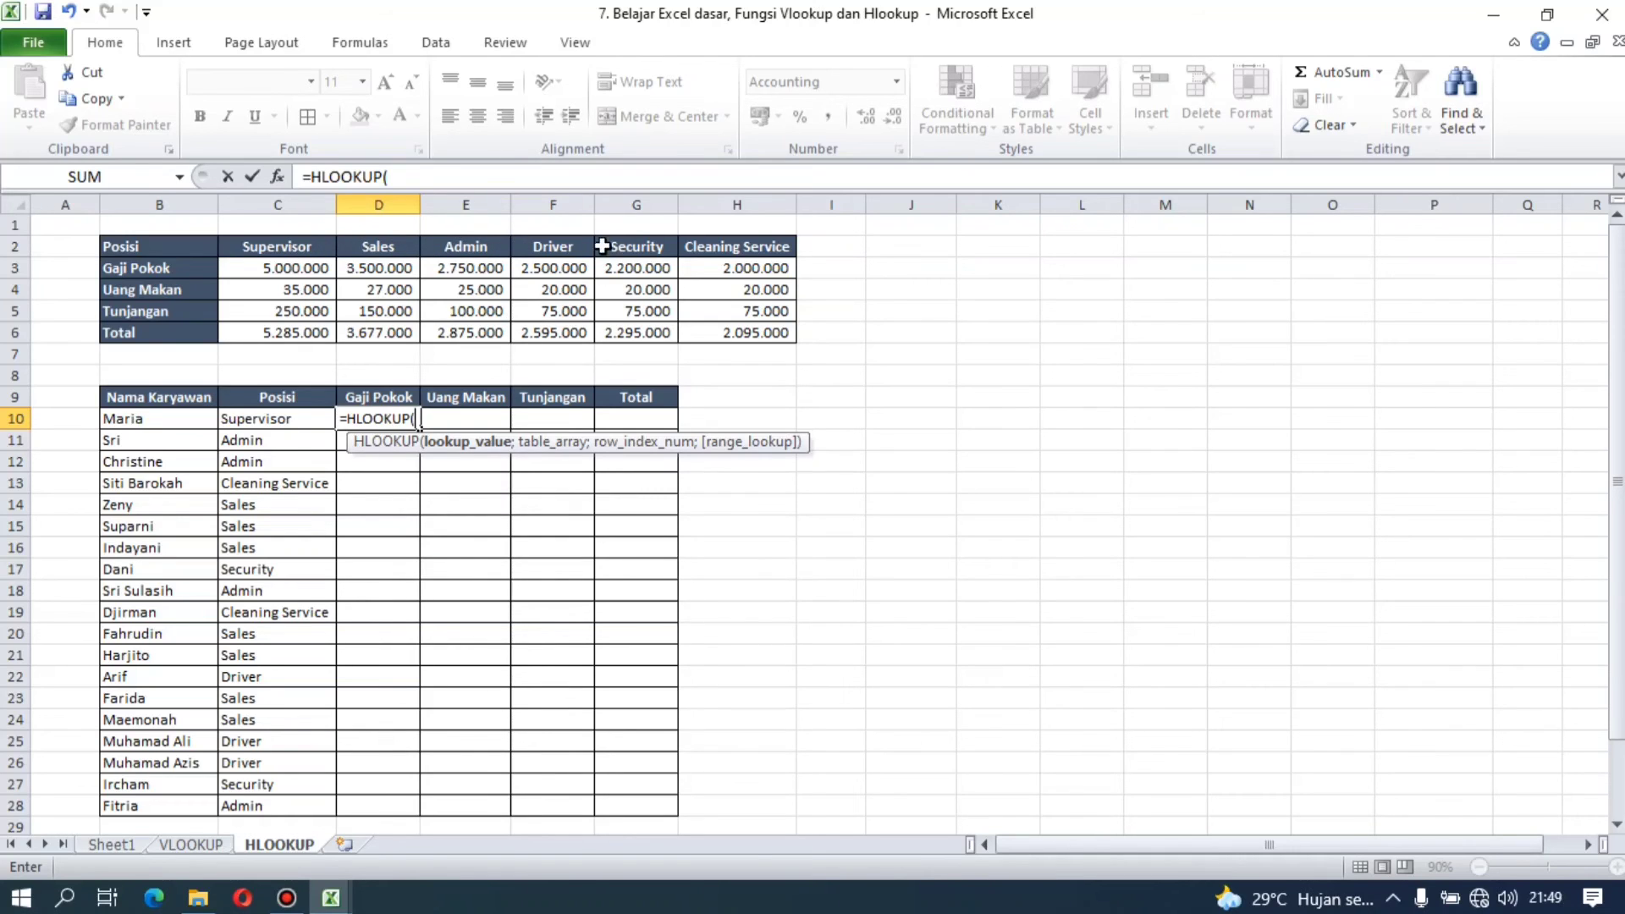
{"action": "left_click", "coordinate": [302, 421]}
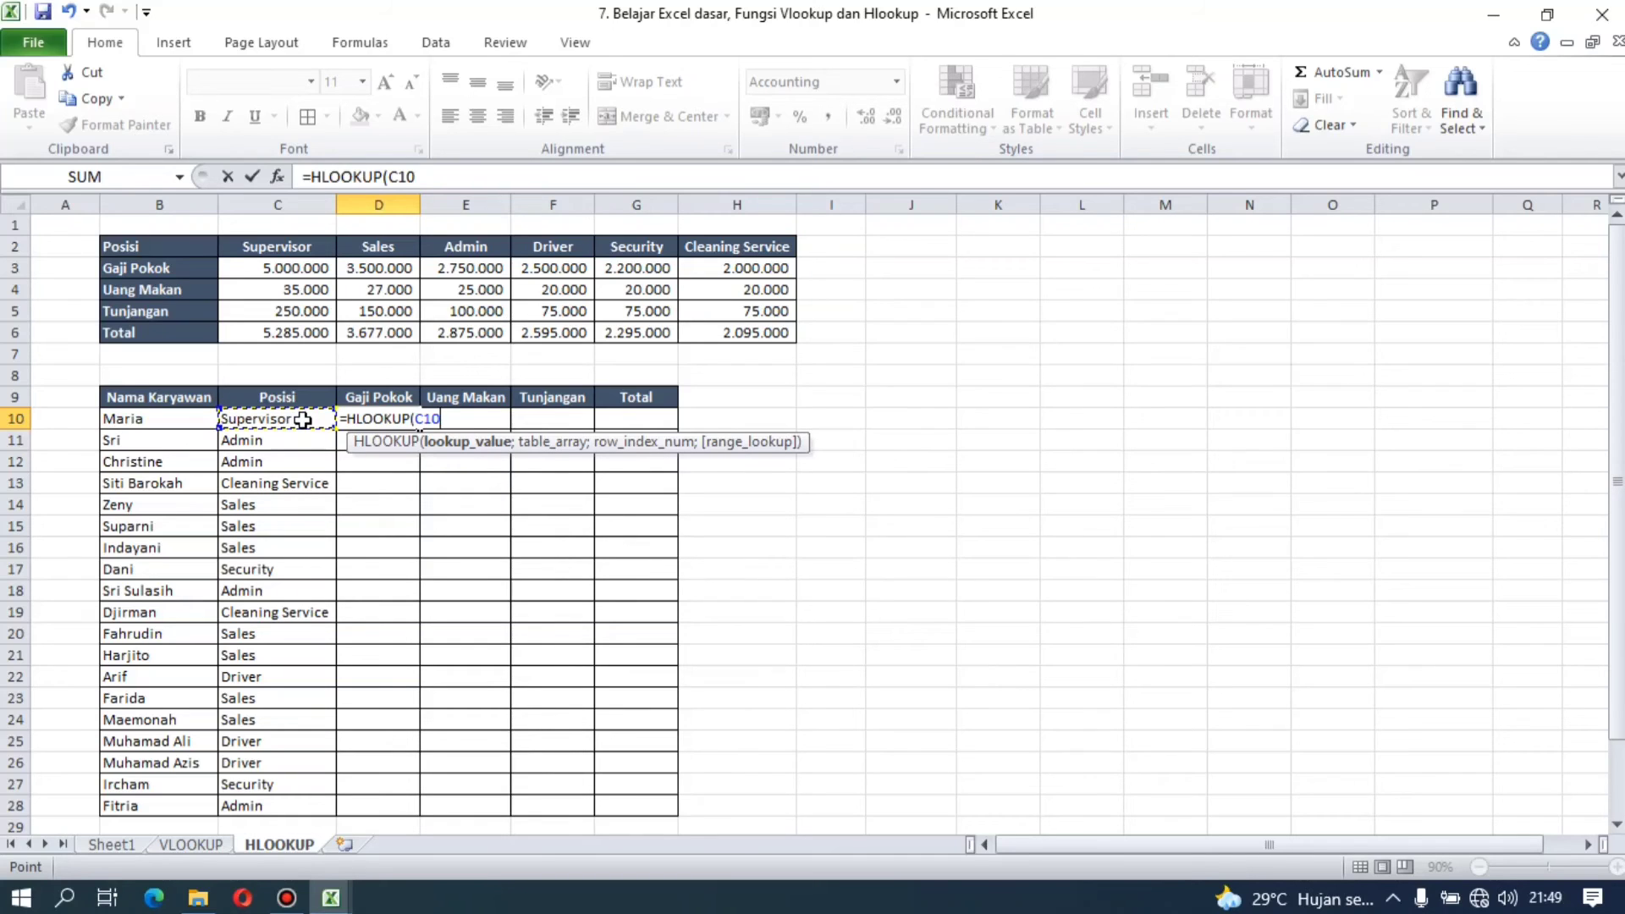
{"action": "type", "text": ";"}
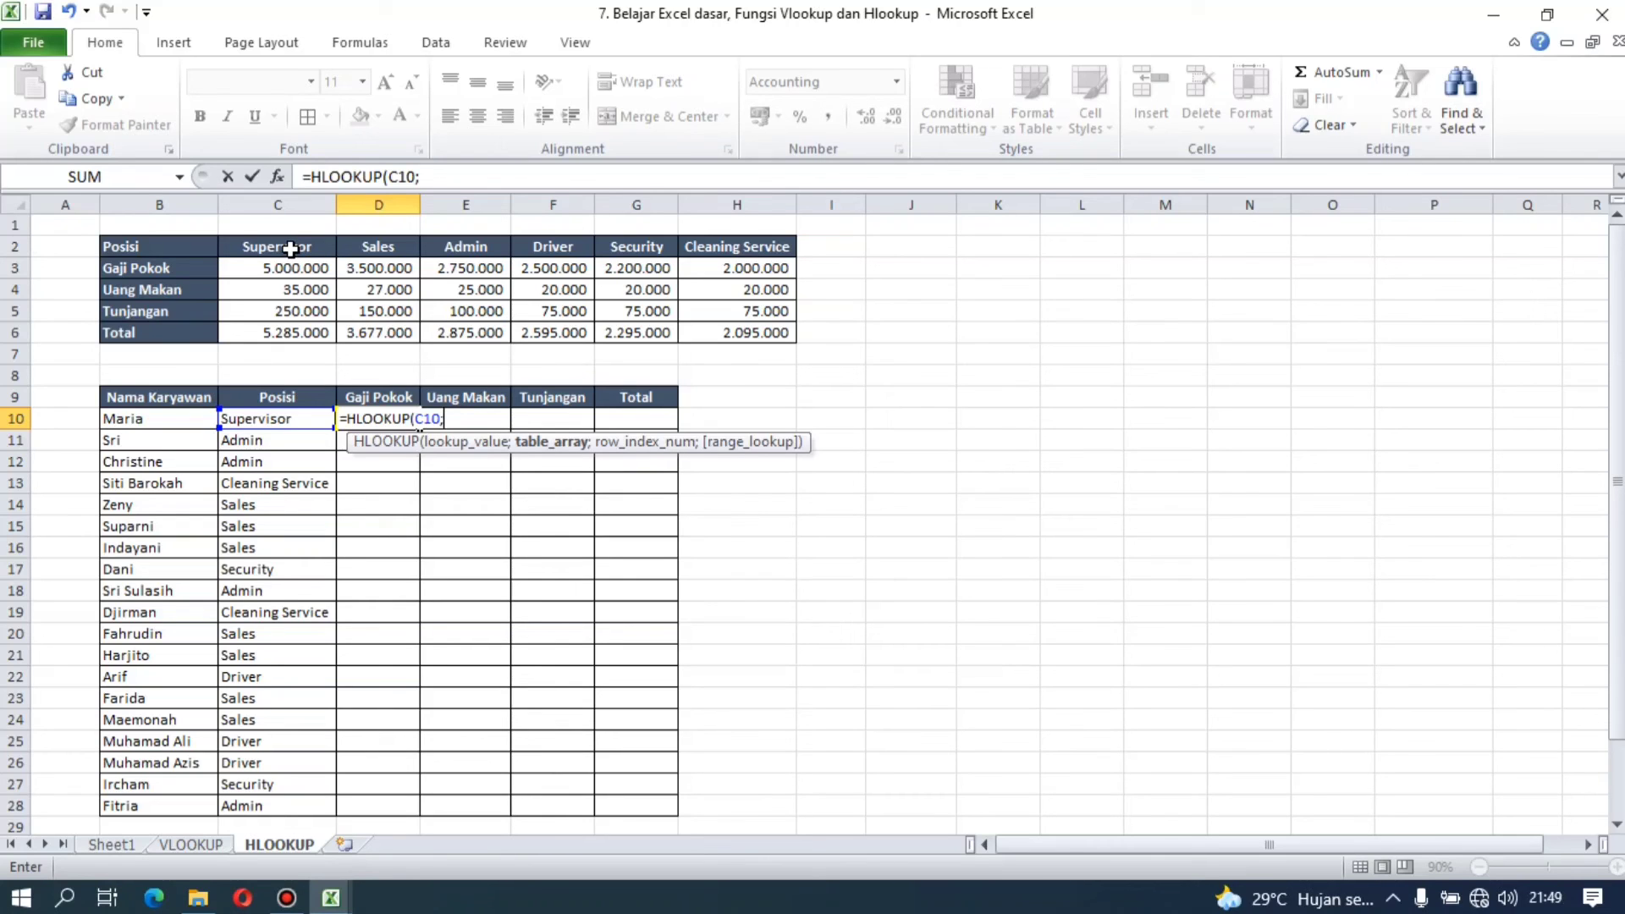
Step: Set the formula's table array to the salary table C2:H5, locked as the absolute range $C$2:$H$5
{"action": "left_click", "coordinate": [290, 249]}
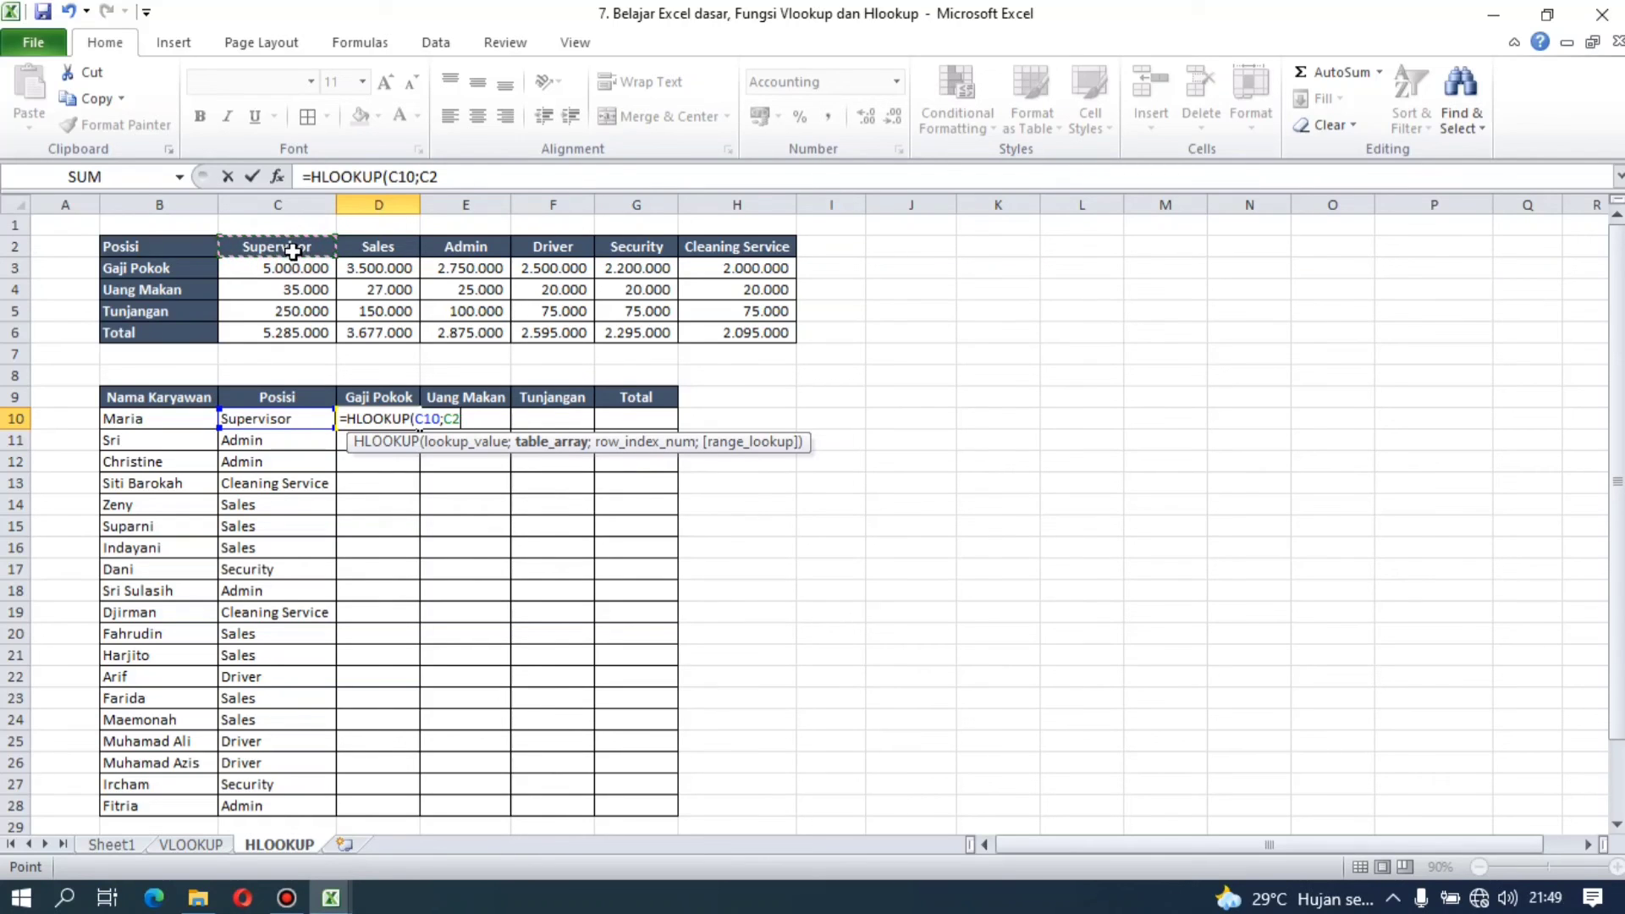
{"action": "left_click_drag", "start_coordinate": [292, 251], "coordinate": [293, 257]}
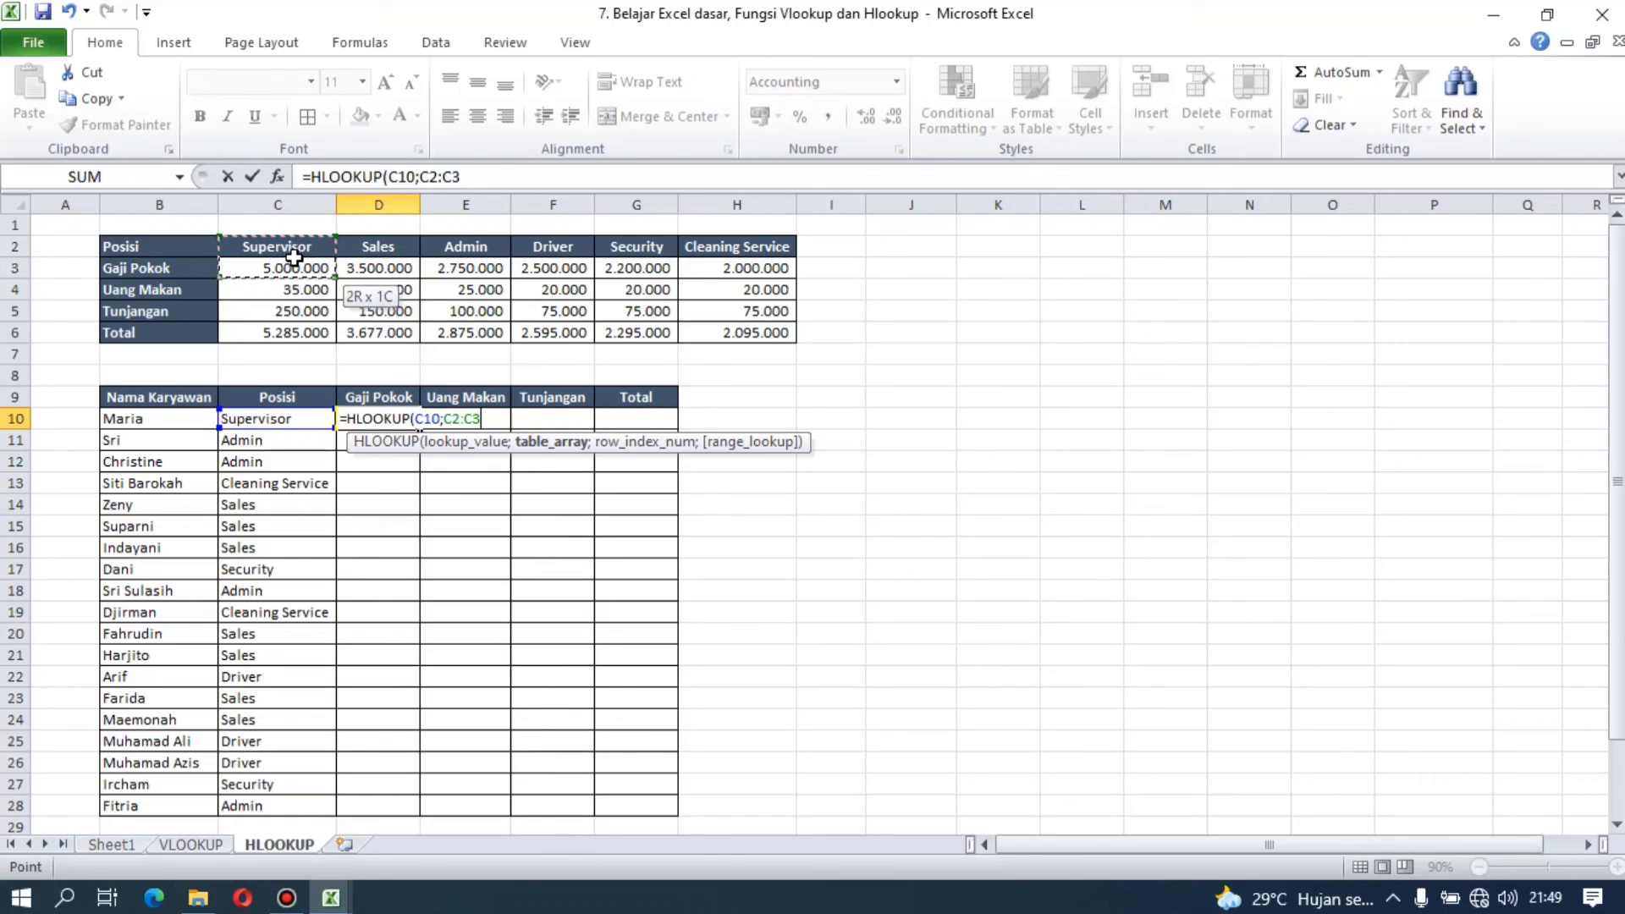
{"action": "left_click_drag", "start_coordinate": [294, 275], "coordinate": [295, 311]}
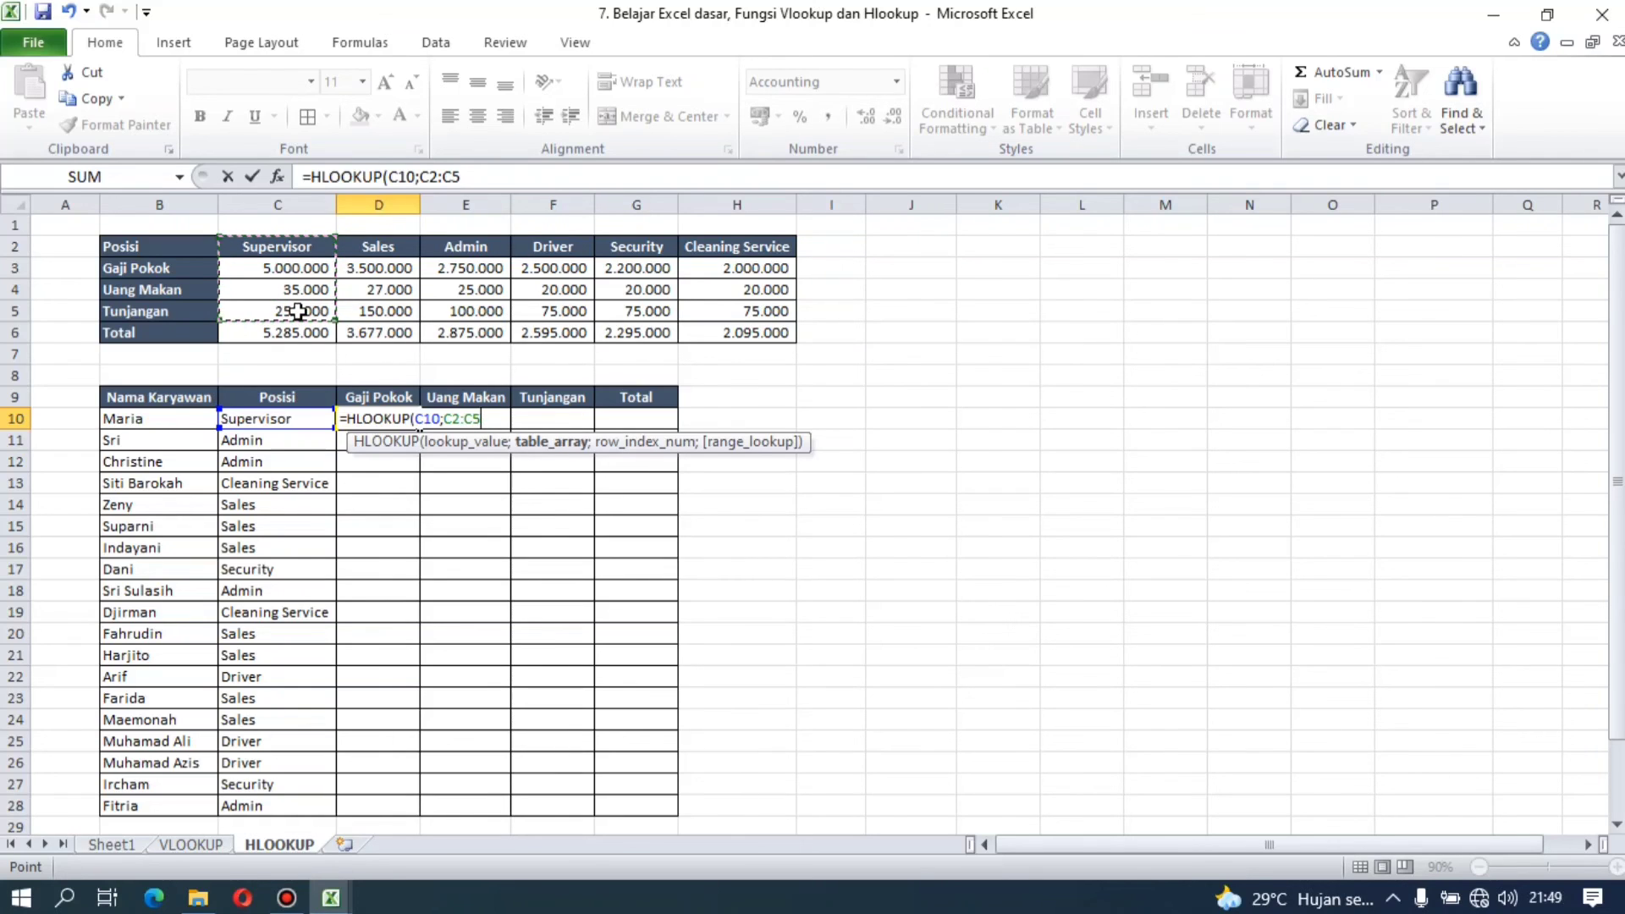
{"action": "key", "text": "shift+Right"}
{"action": "key", "text": "shift+Right"}
{"action": "key", "text": "shift+Right"}
{"action": "key", "text": "shift+Right"}
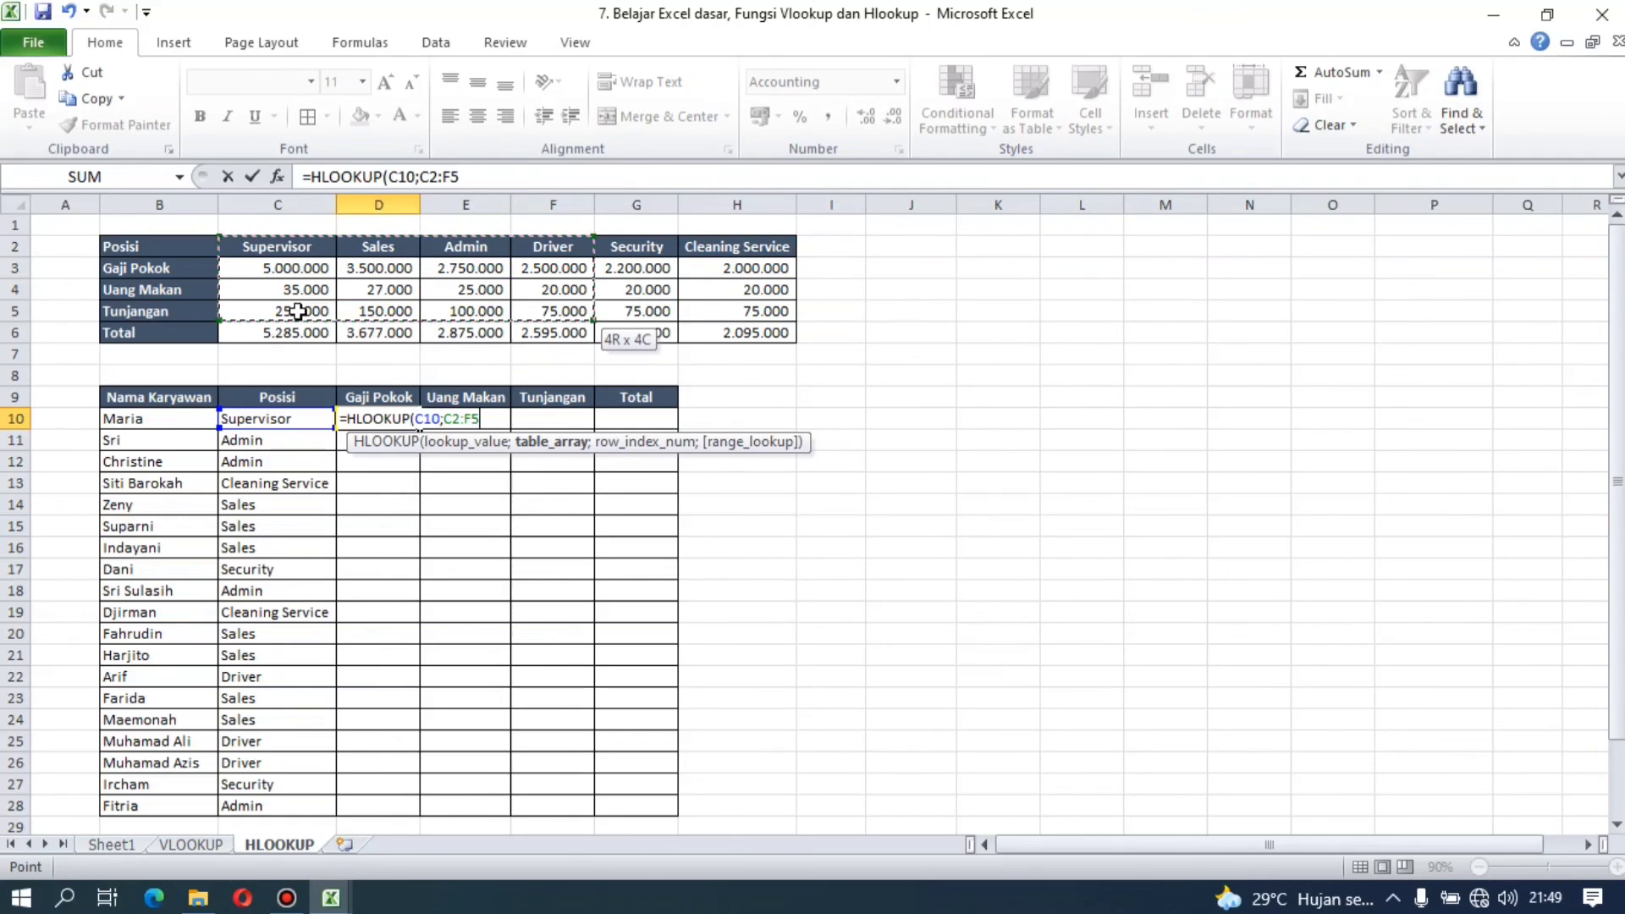
{"action": "key", "text": "shift+Right"}
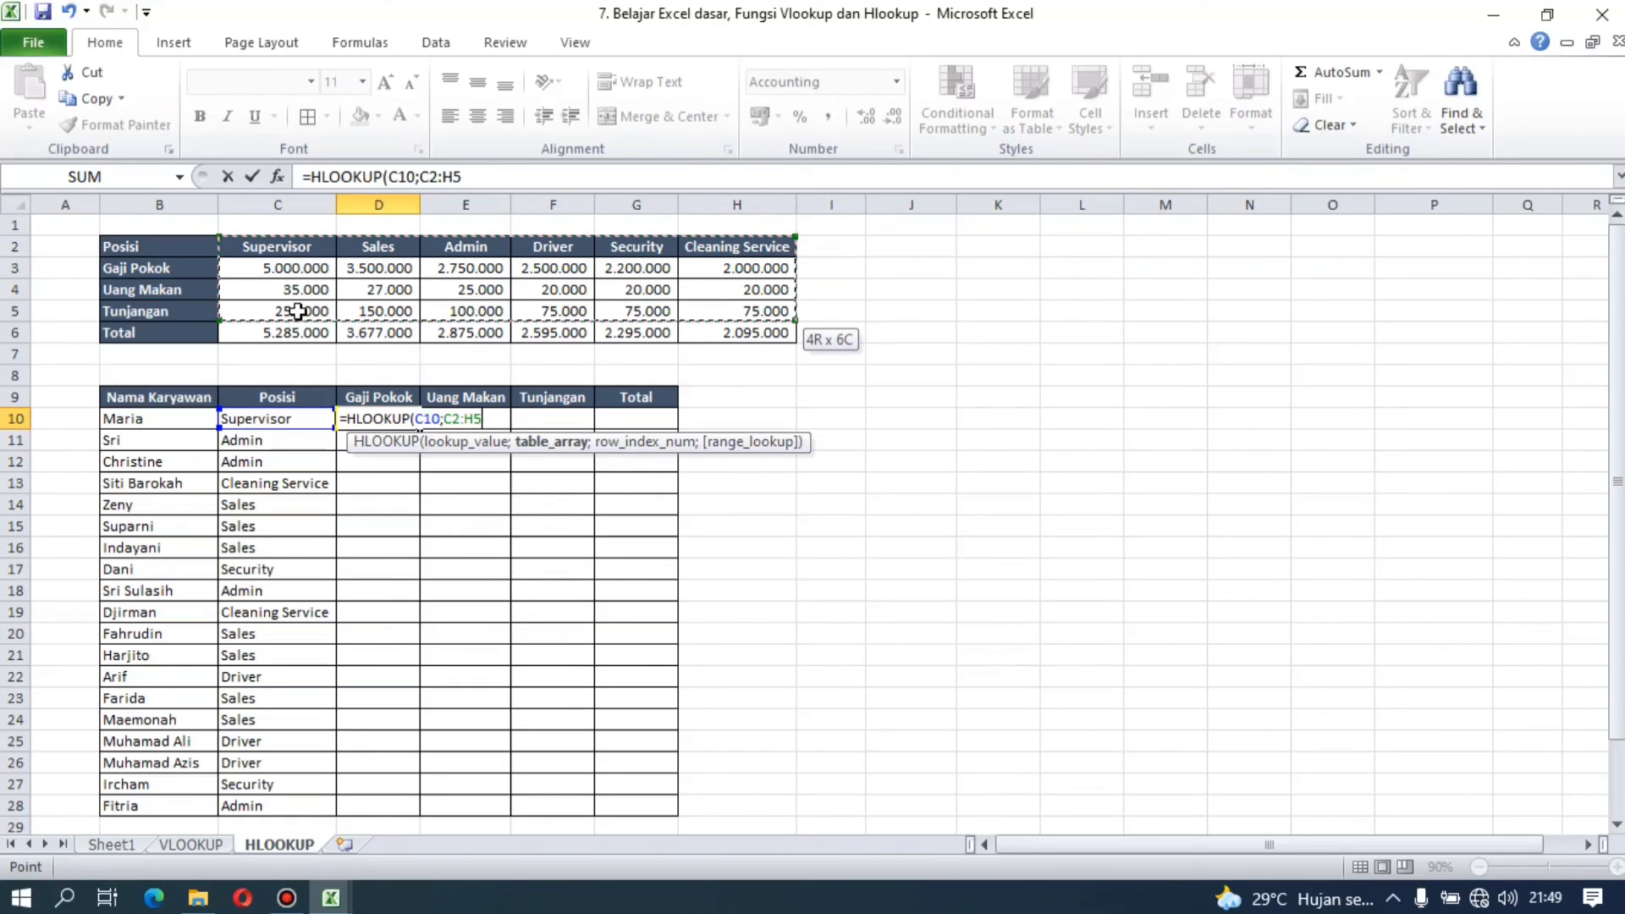
{"action": "key", "text": "F4"}
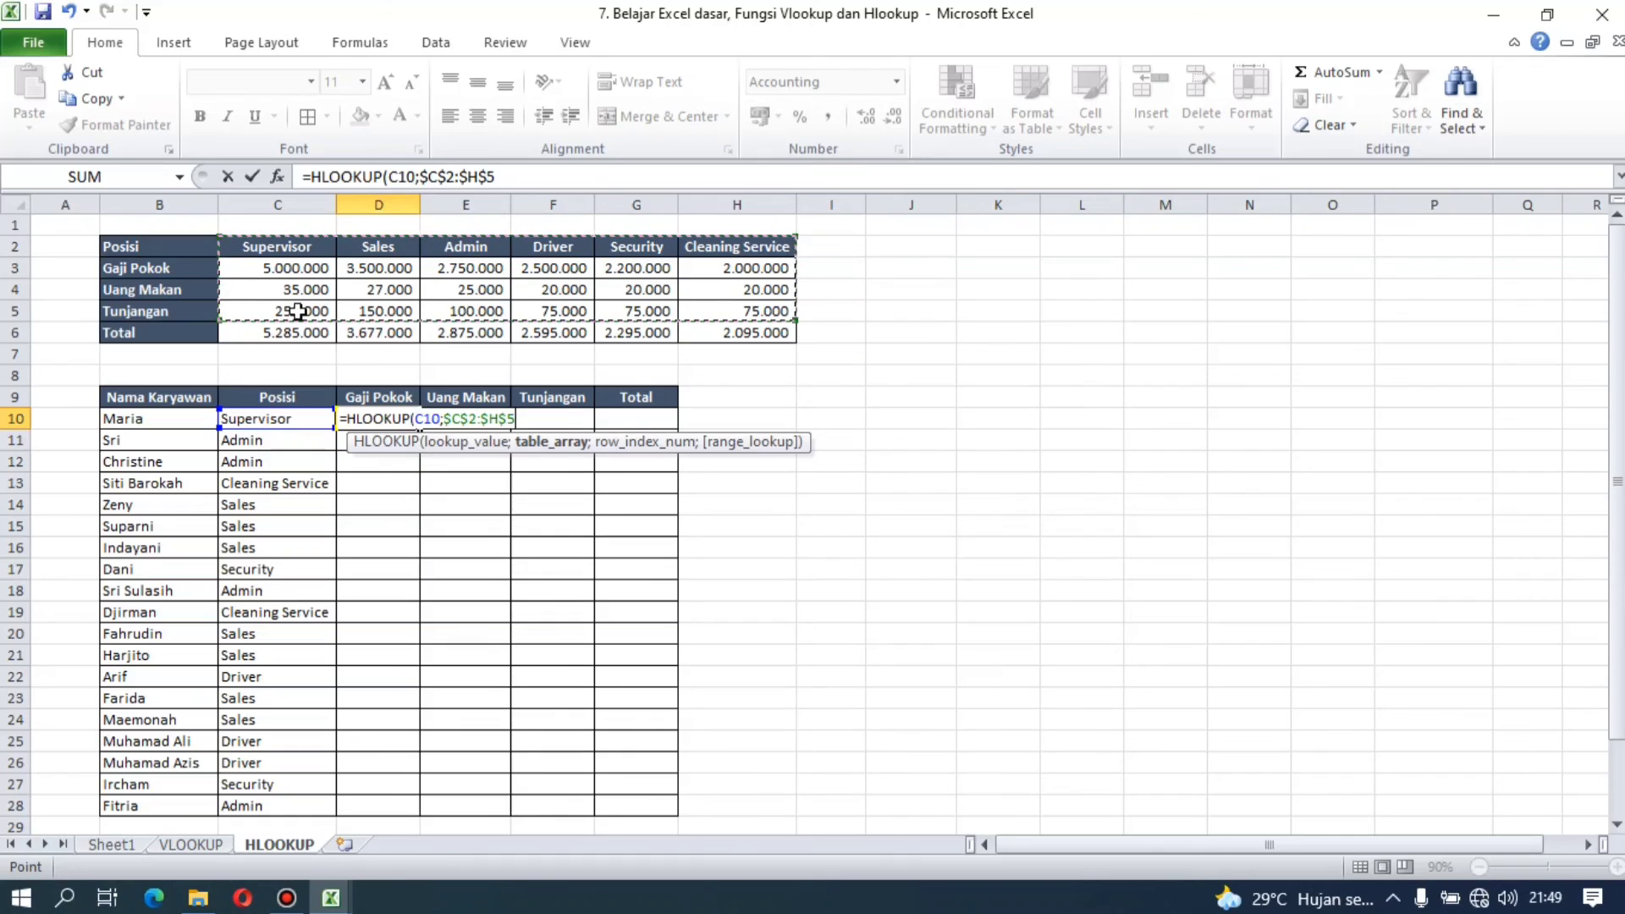
{"action": "type", "text": ";"}
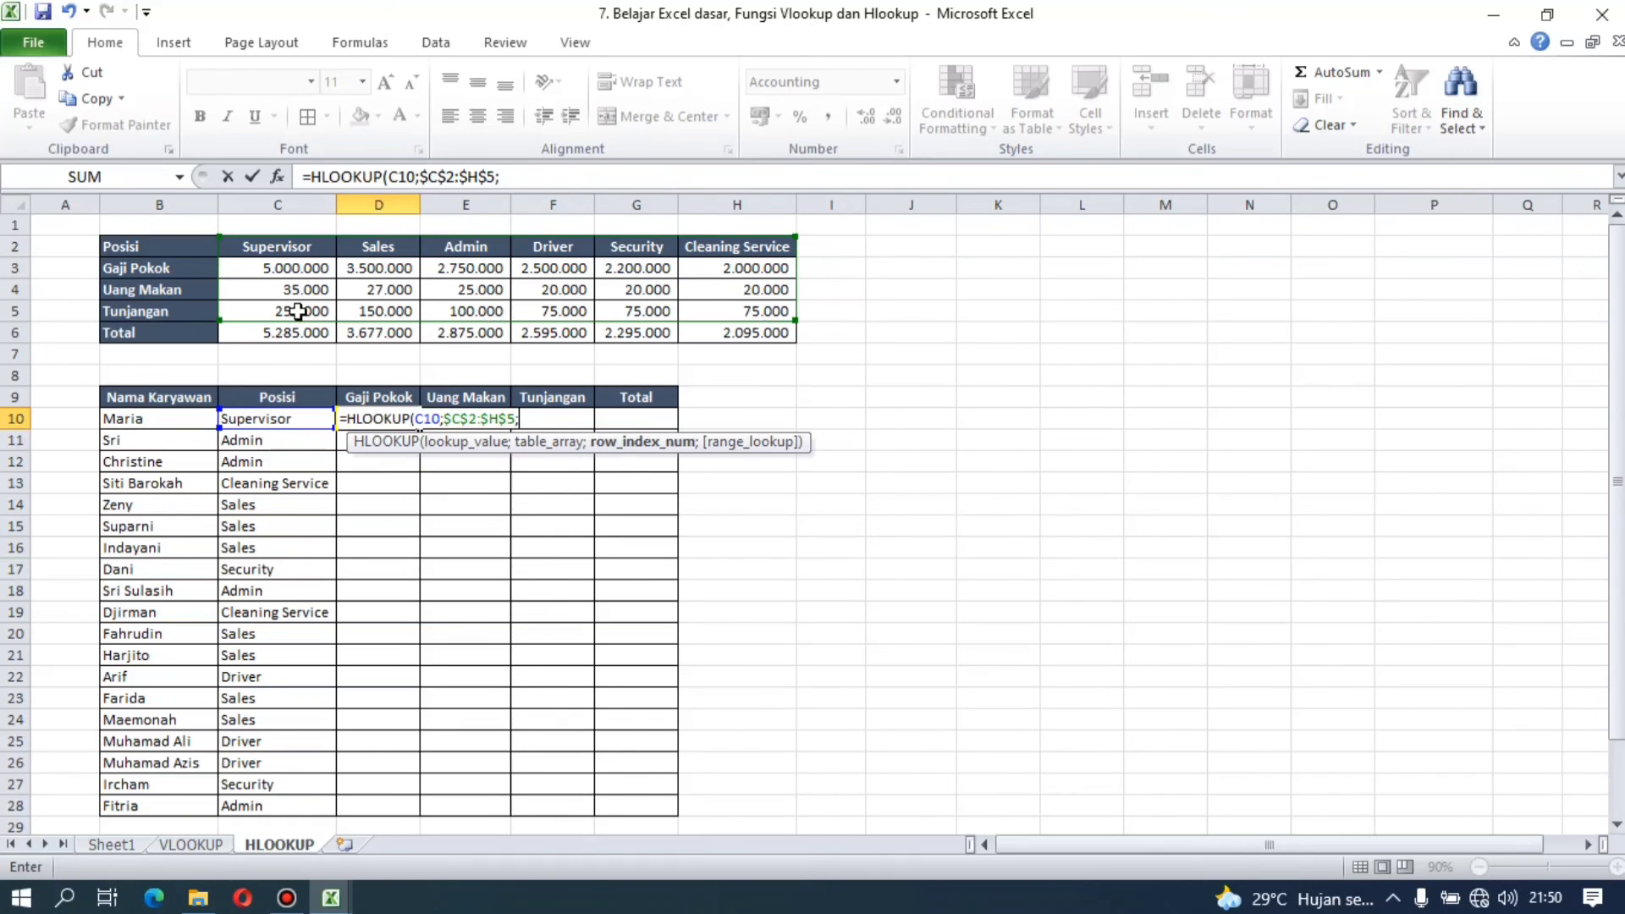
{"action": "type", "text": "2;"}
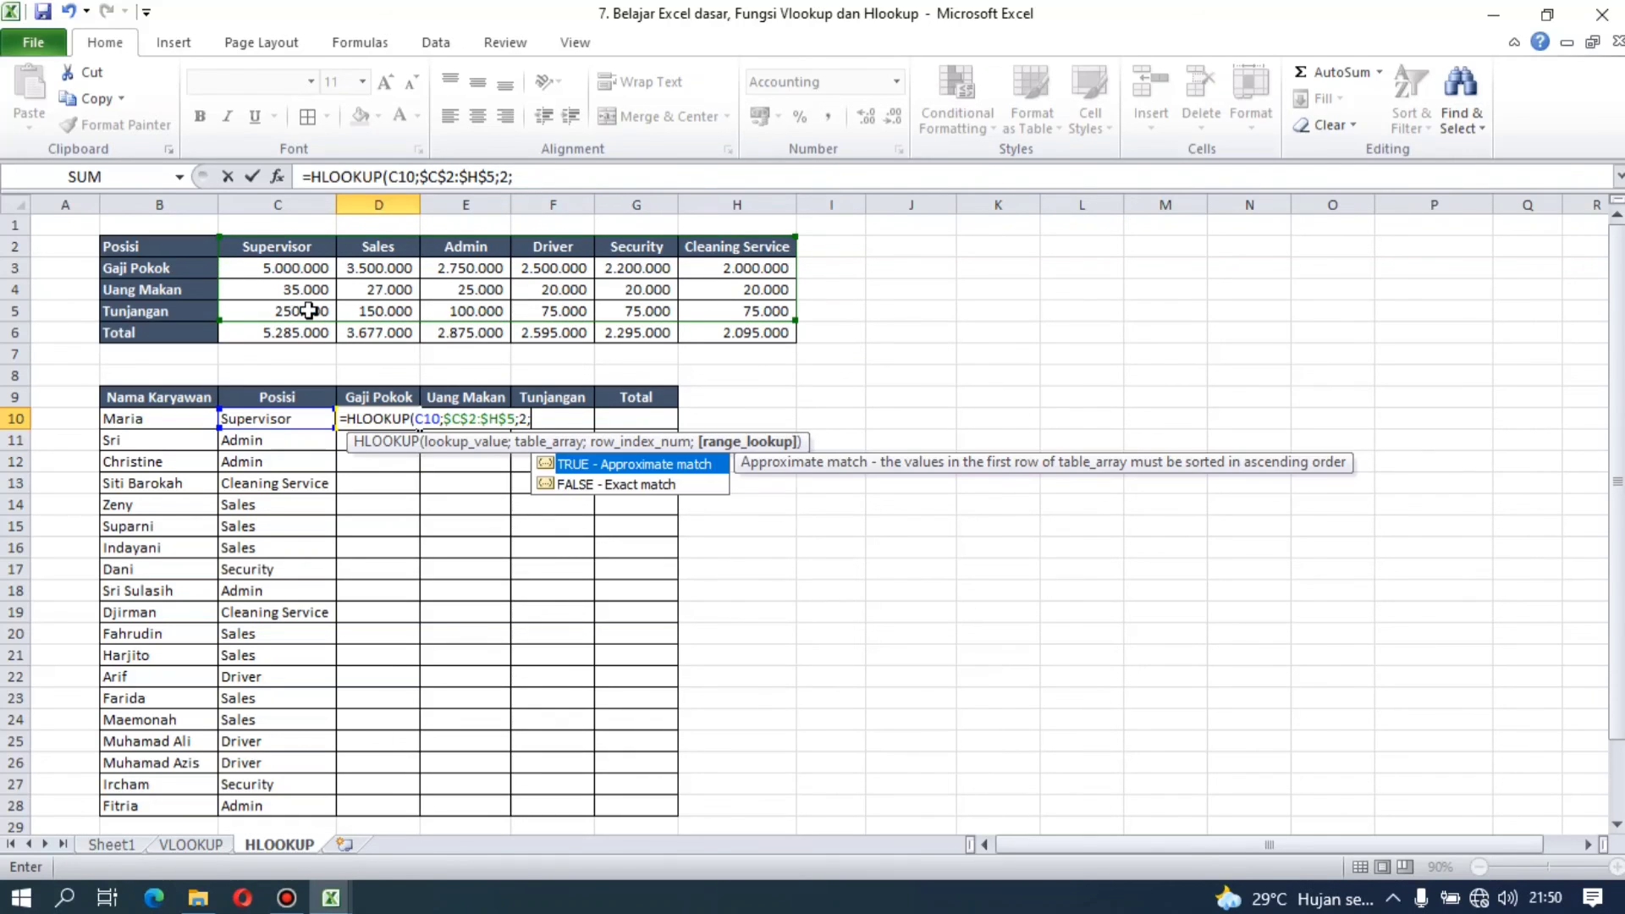
Step: Complete the D10 formula with row index 2 and FALSE for an exact match
{"action": "double_click", "coordinate": [675, 482]}
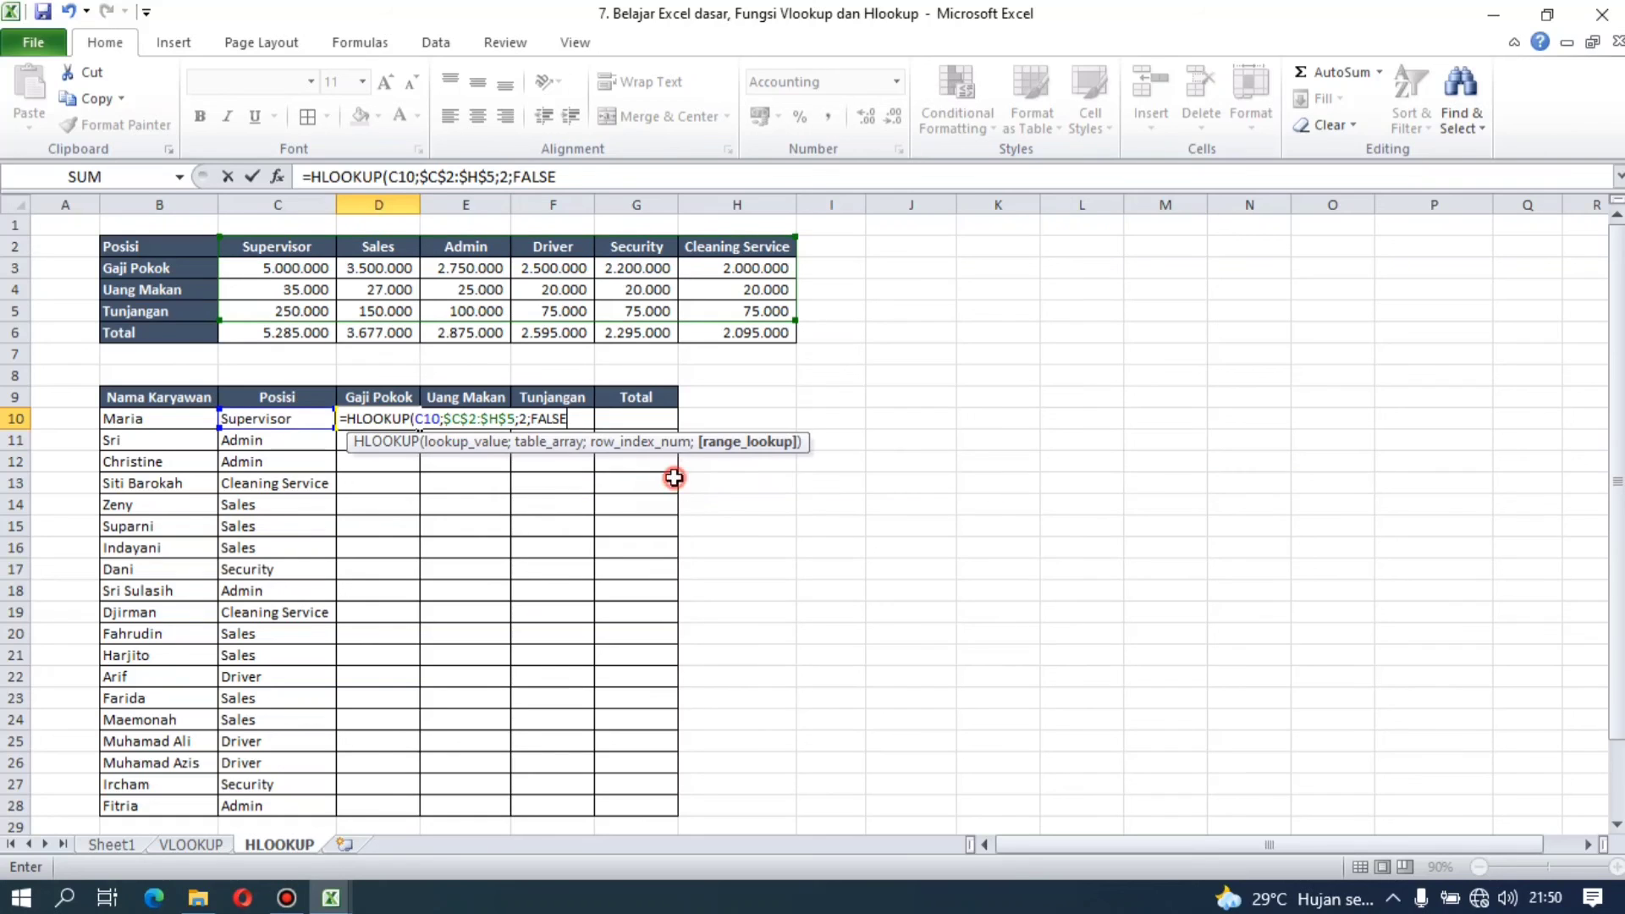
{"action": "type", "text": ")"}
{"action": "key", "text": "ctrl+Return"}
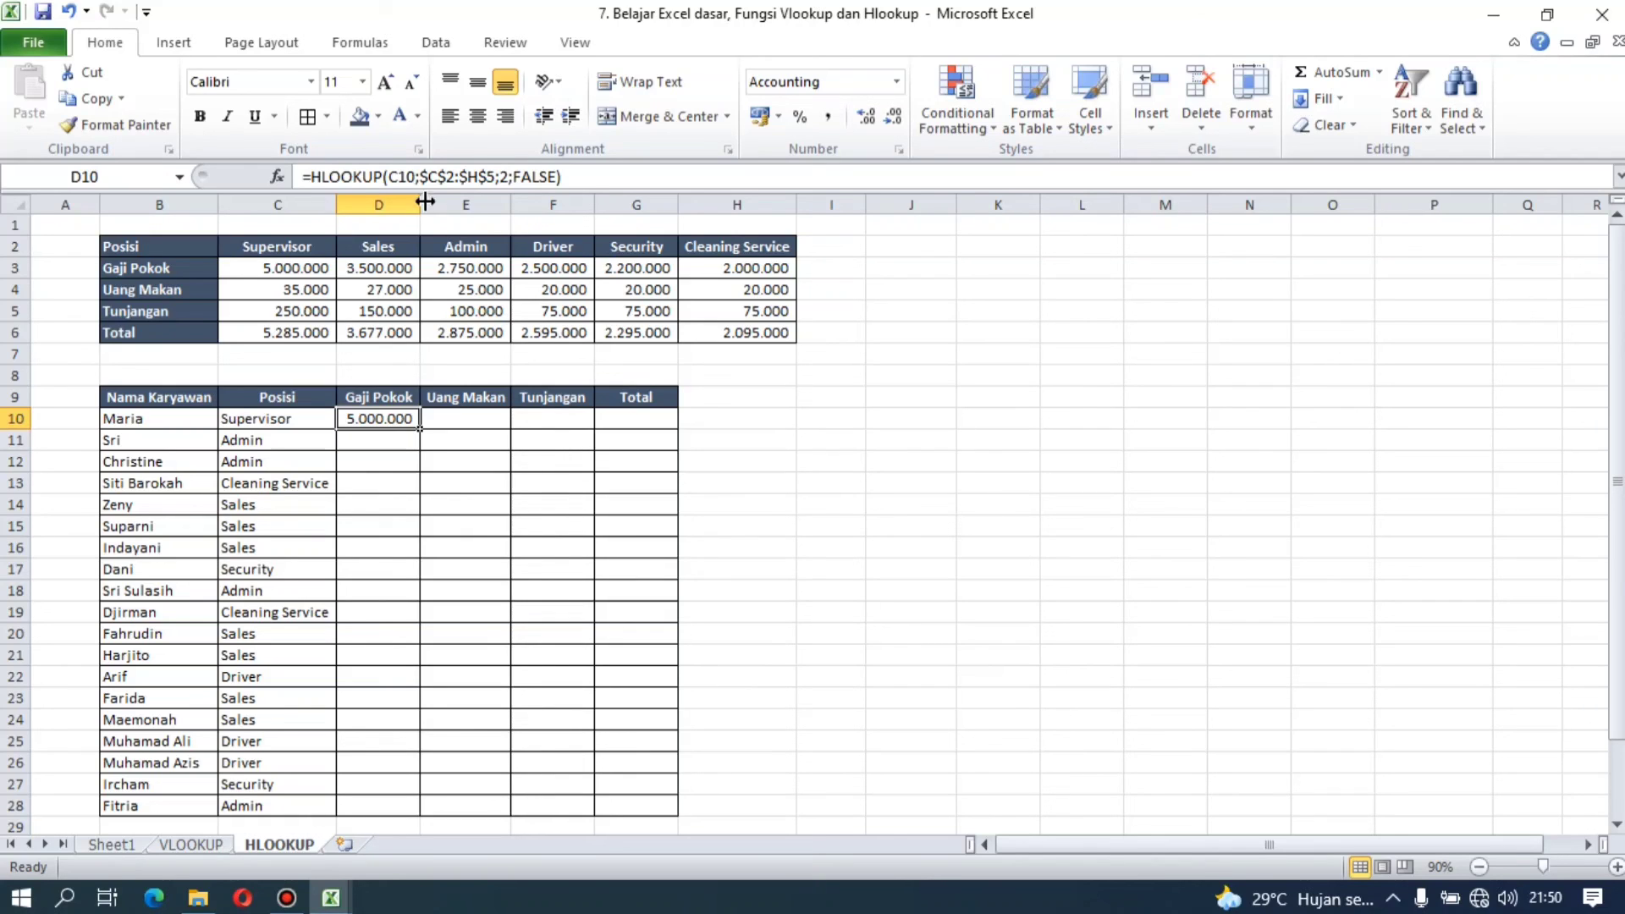
Step: Lock the column of the lookup value in D10's formula as $C10
{"action": "left_click", "coordinate": [408, 179]}
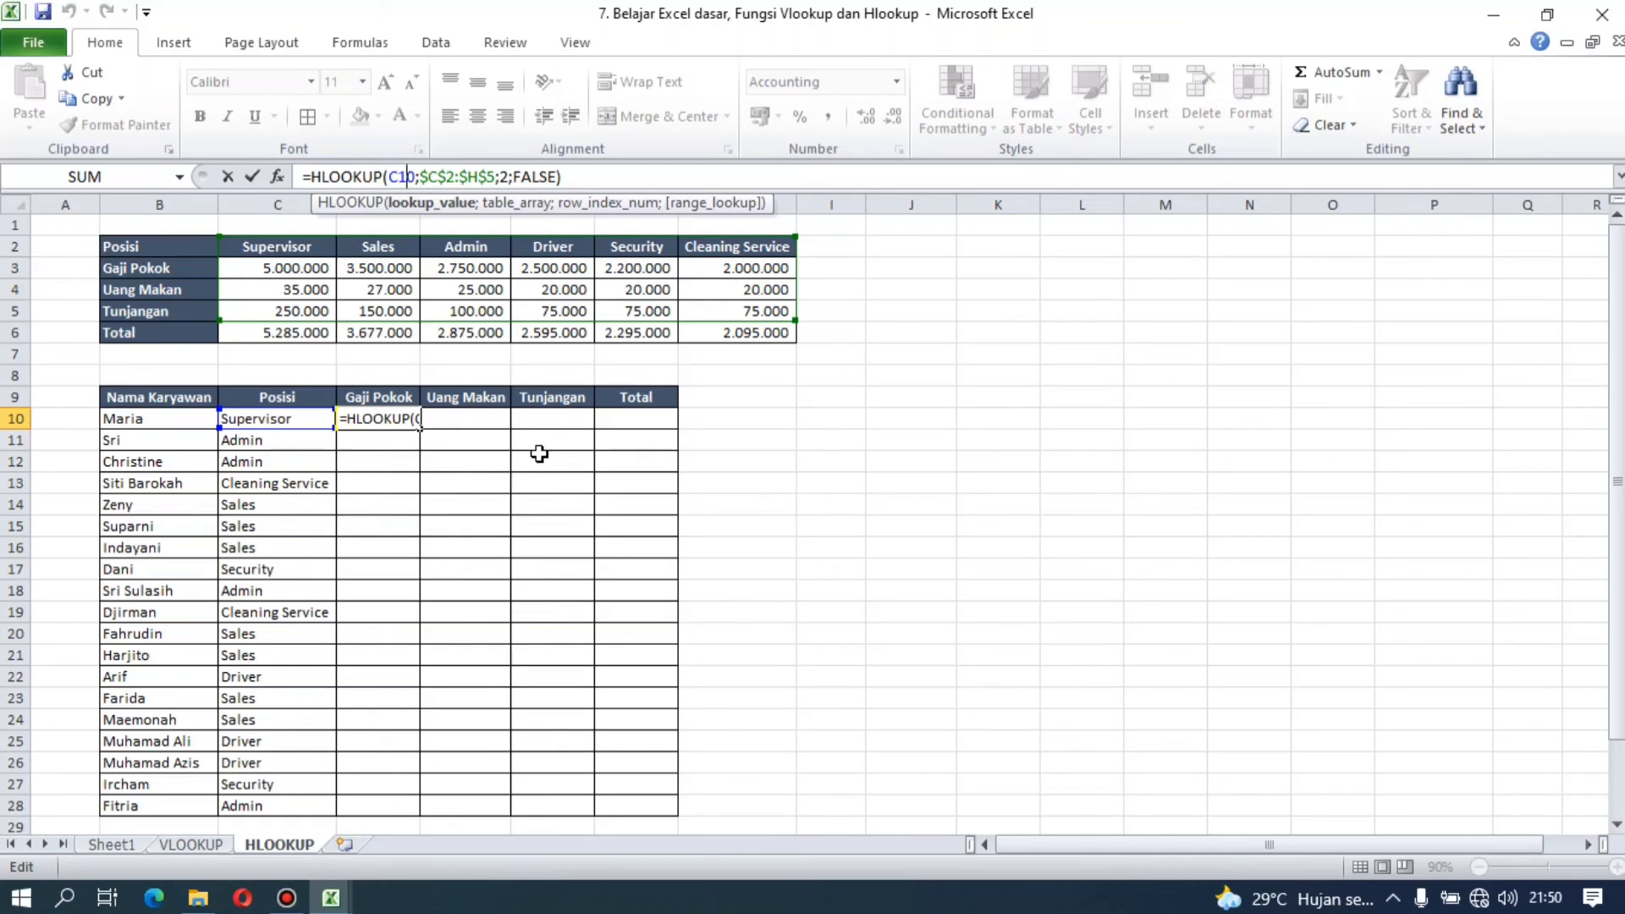
{"action": "key", "text": "F4"}
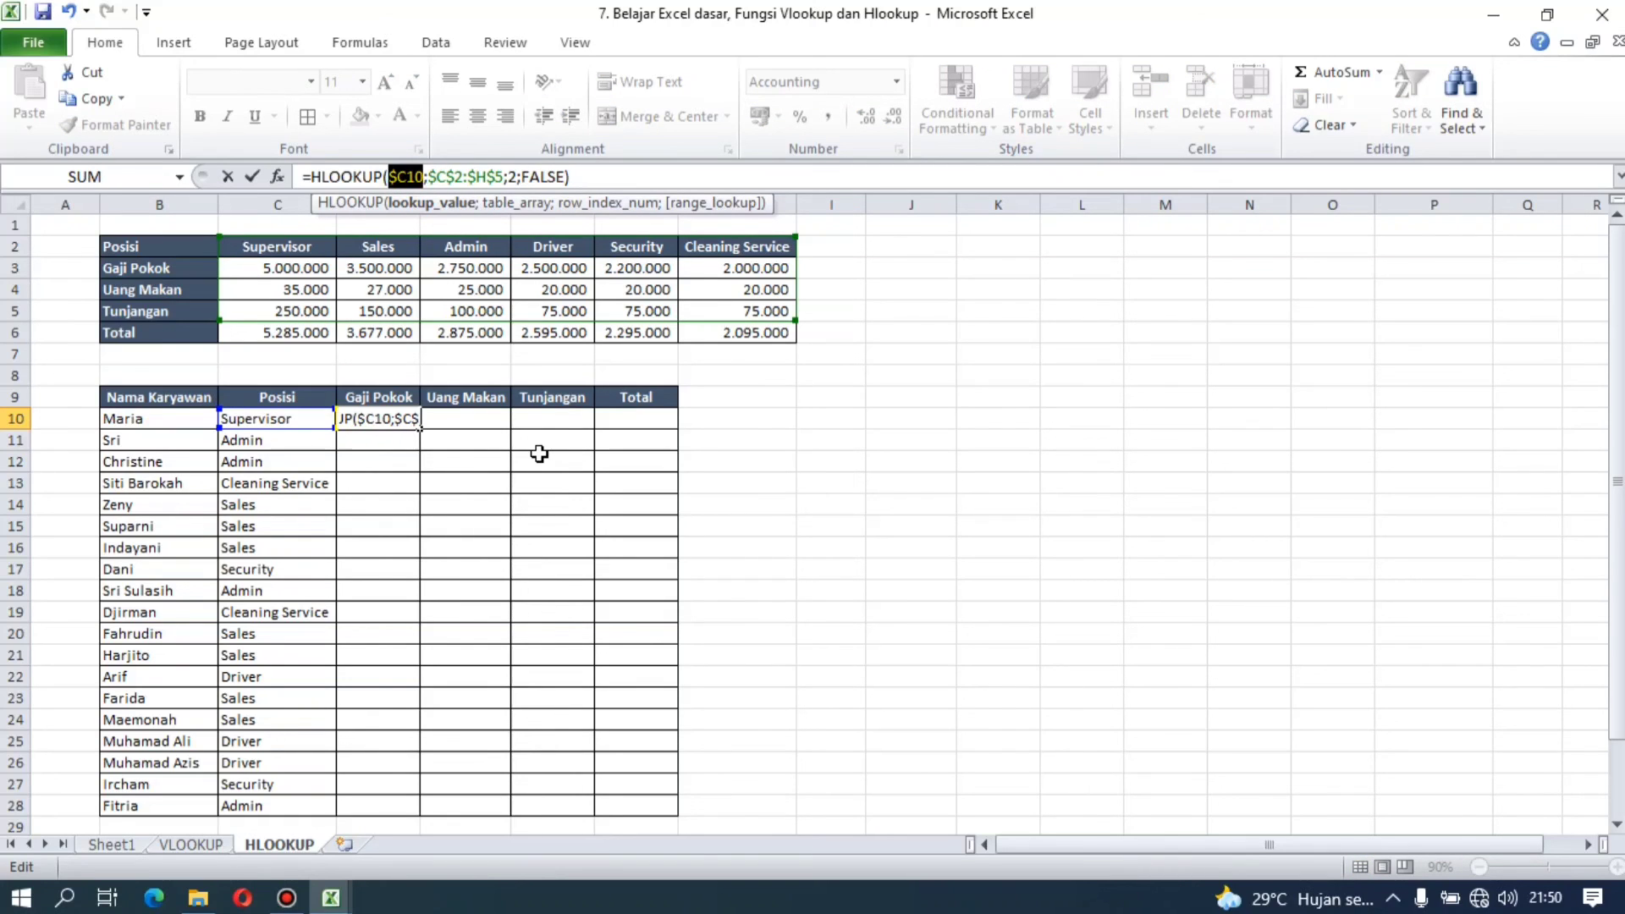
{"action": "key", "text": "Return"}
Step: Copy the D10 formula into E10 and change its row index to 3 for Uang Makan
{"action": "key", "text": "Up"}
{"action": "key", "text": "ctrl+c"}
{"action": "key", "text": "Right"}
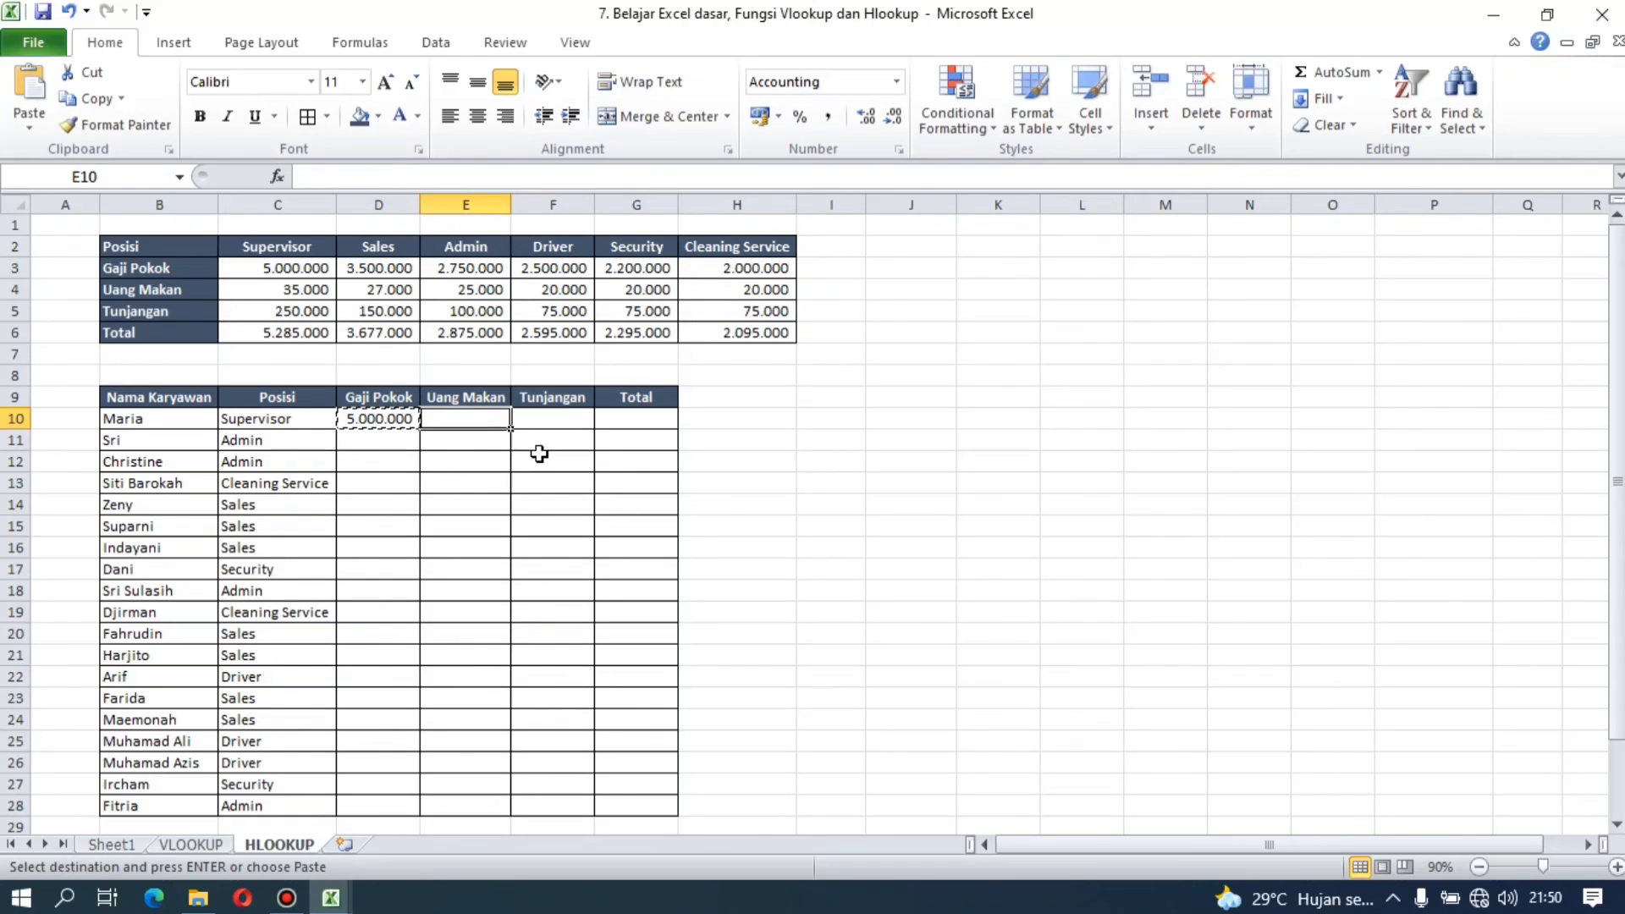
{"action": "key", "text": "Return"}
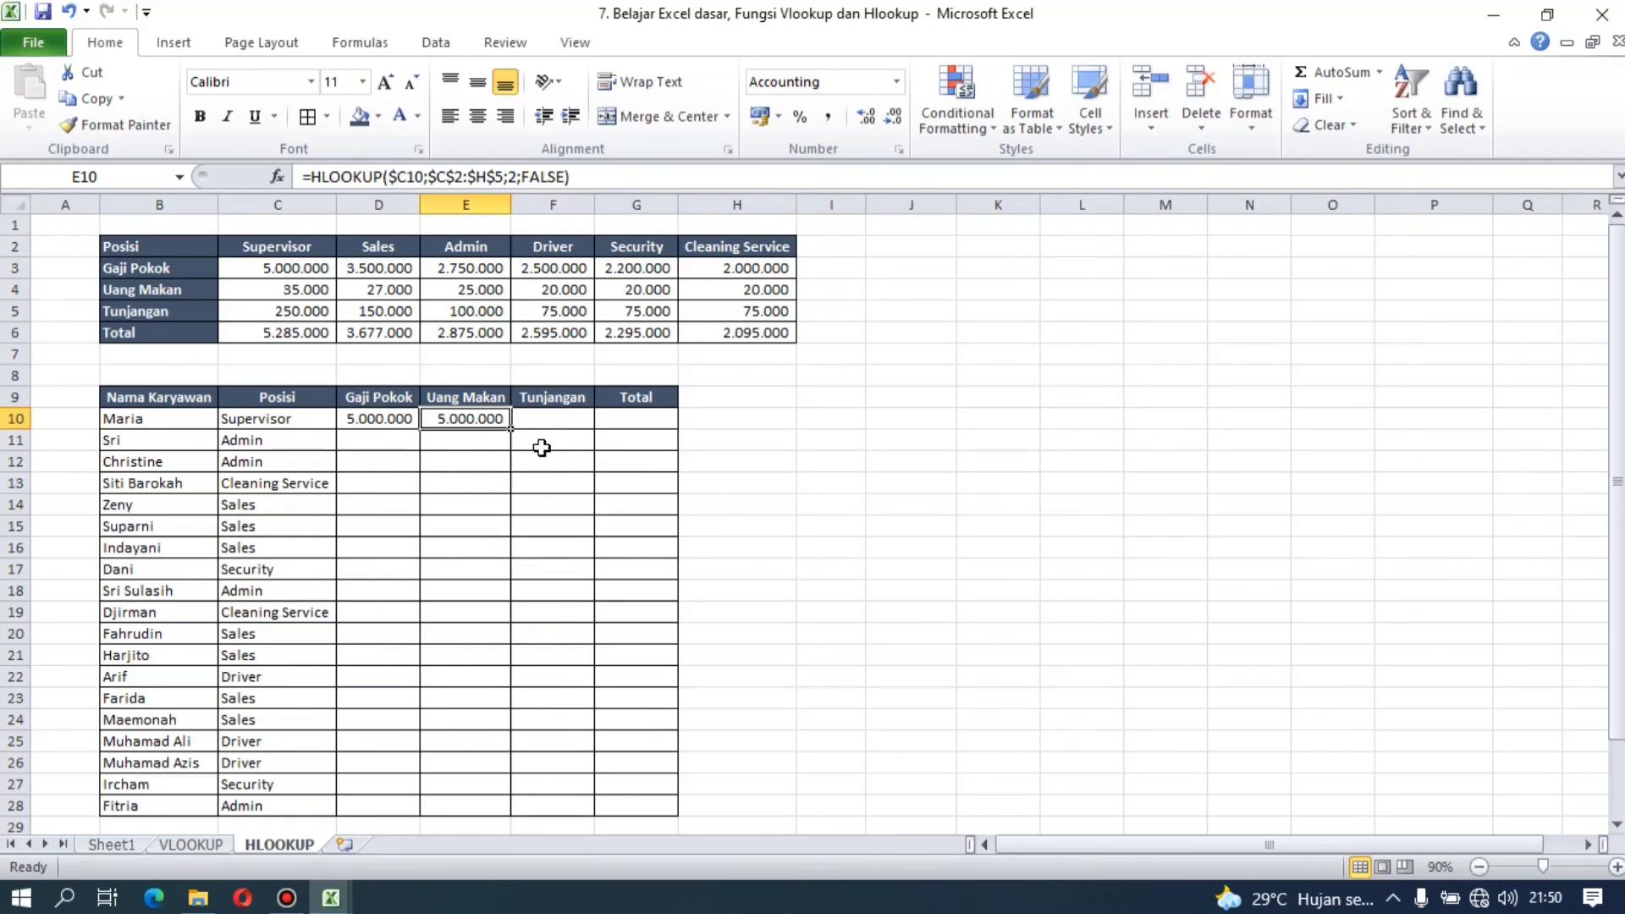
{"action": "left_click", "coordinate": [520, 176]}
{"action": "key", "text": "BackSpace"}
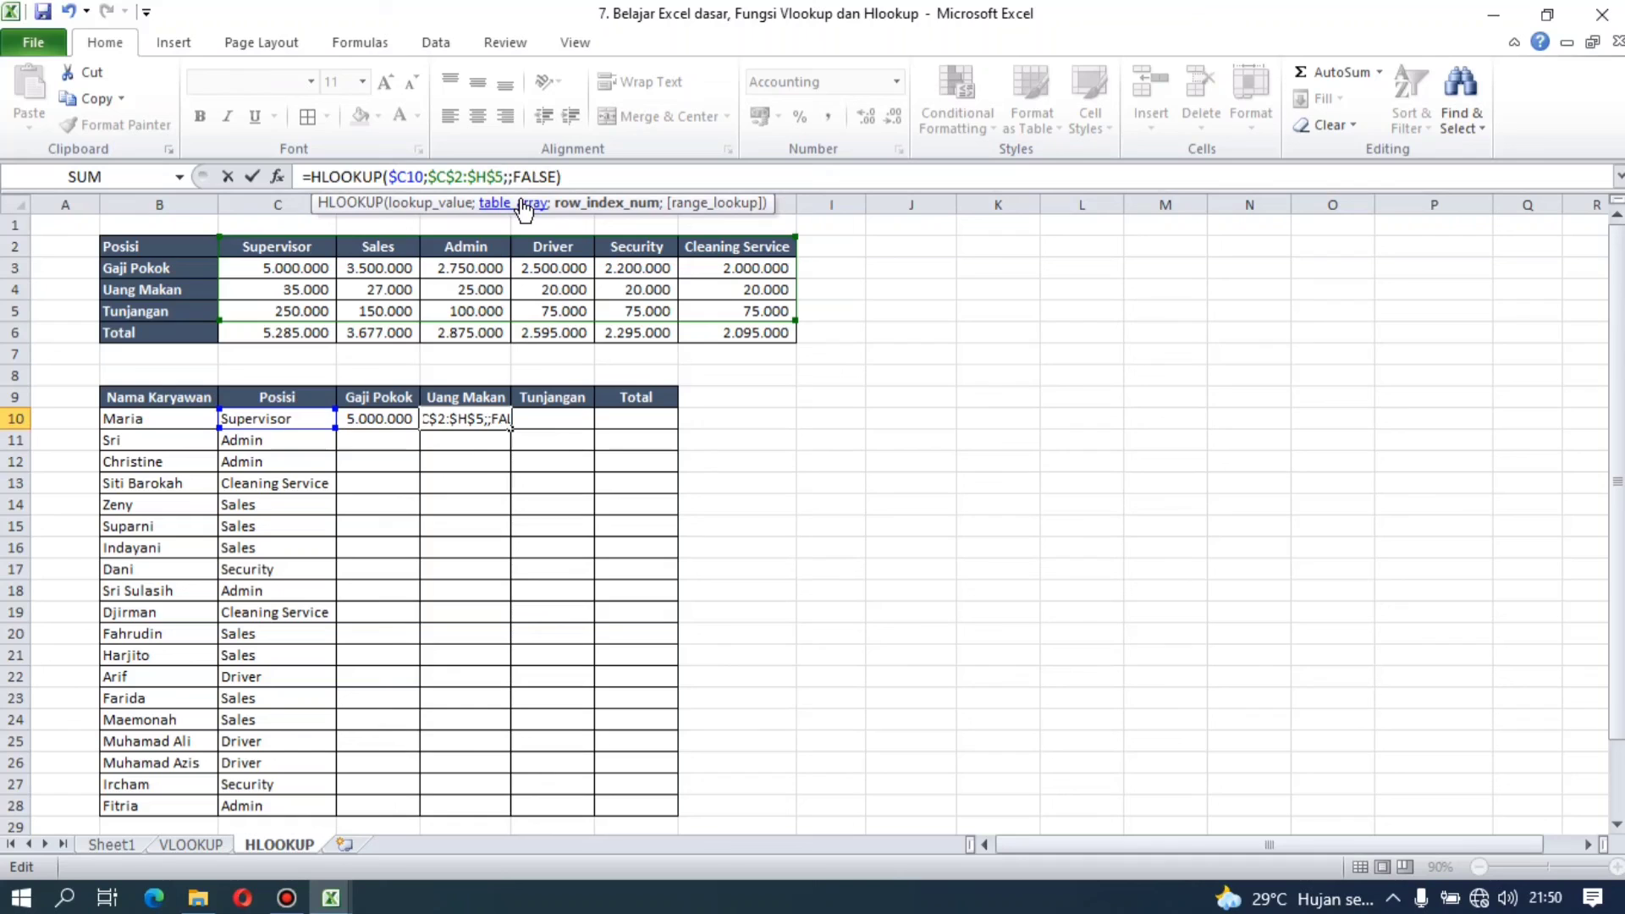
{"action": "type", "text": "3"}
{"action": "key", "text": "ctrl+Return"}
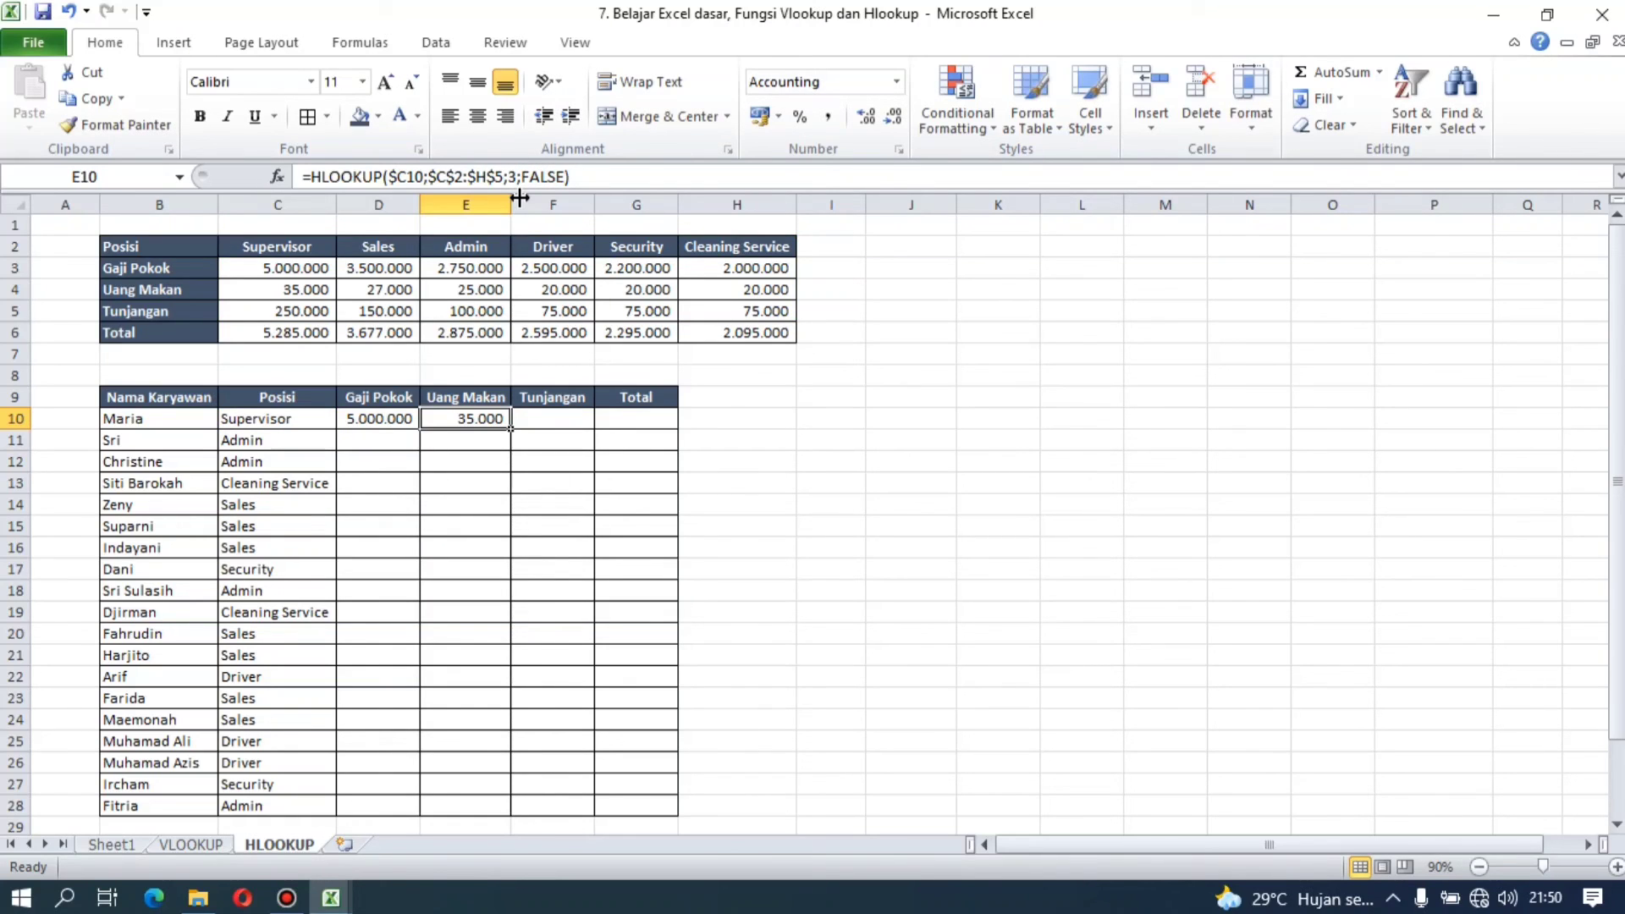
Step: Copy the E10 formula into F10 and change its row index to 4 for Tunjangan
{"action": "key", "text": "ctrl+c"}
{"action": "key", "text": "Right"}
{"action": "key", "text": "Return"}
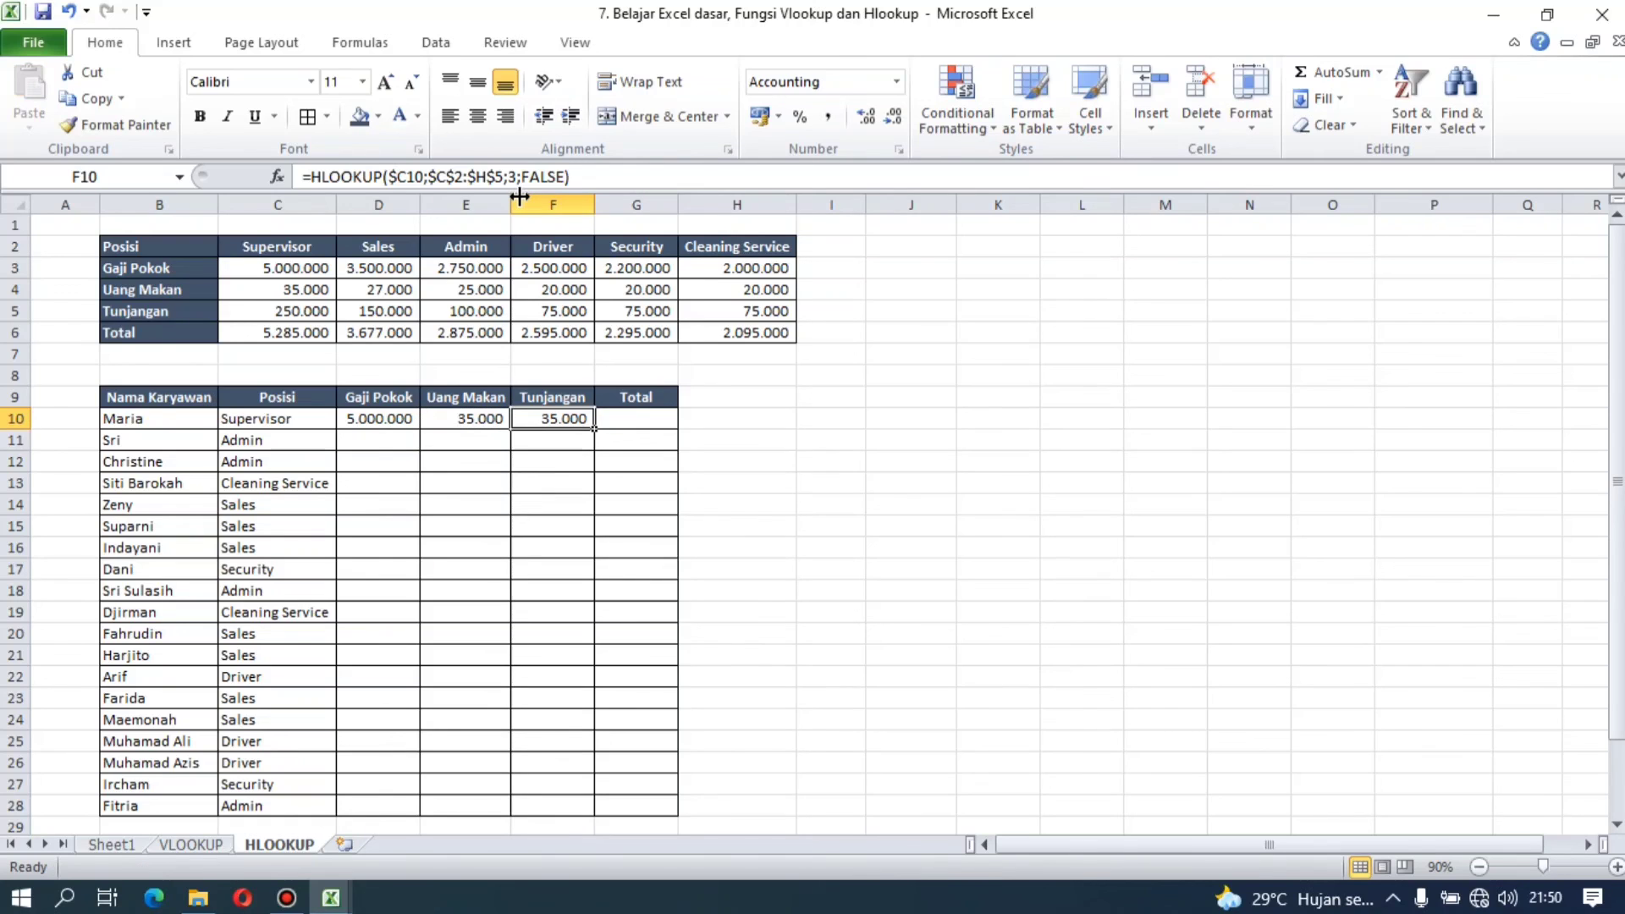
{"action": "left_click", "coordinate": [519, 178]}
{"action": "key", "text": "BackSpace"}
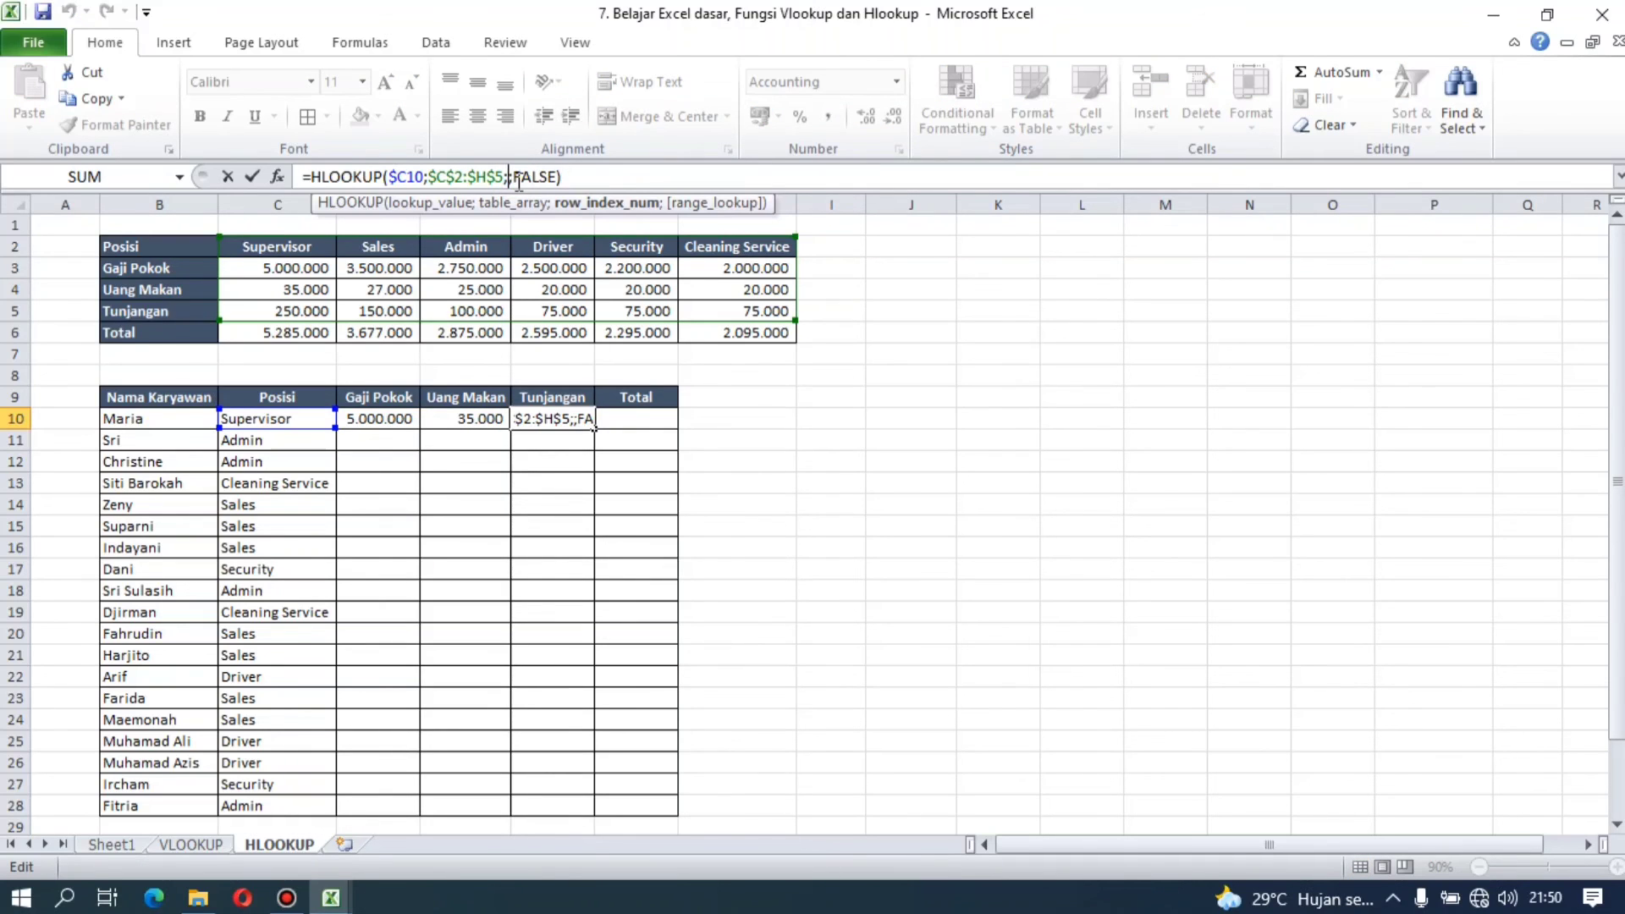
{"action": "type", "text": "4"}
{"action": "key", "text": "Return"}
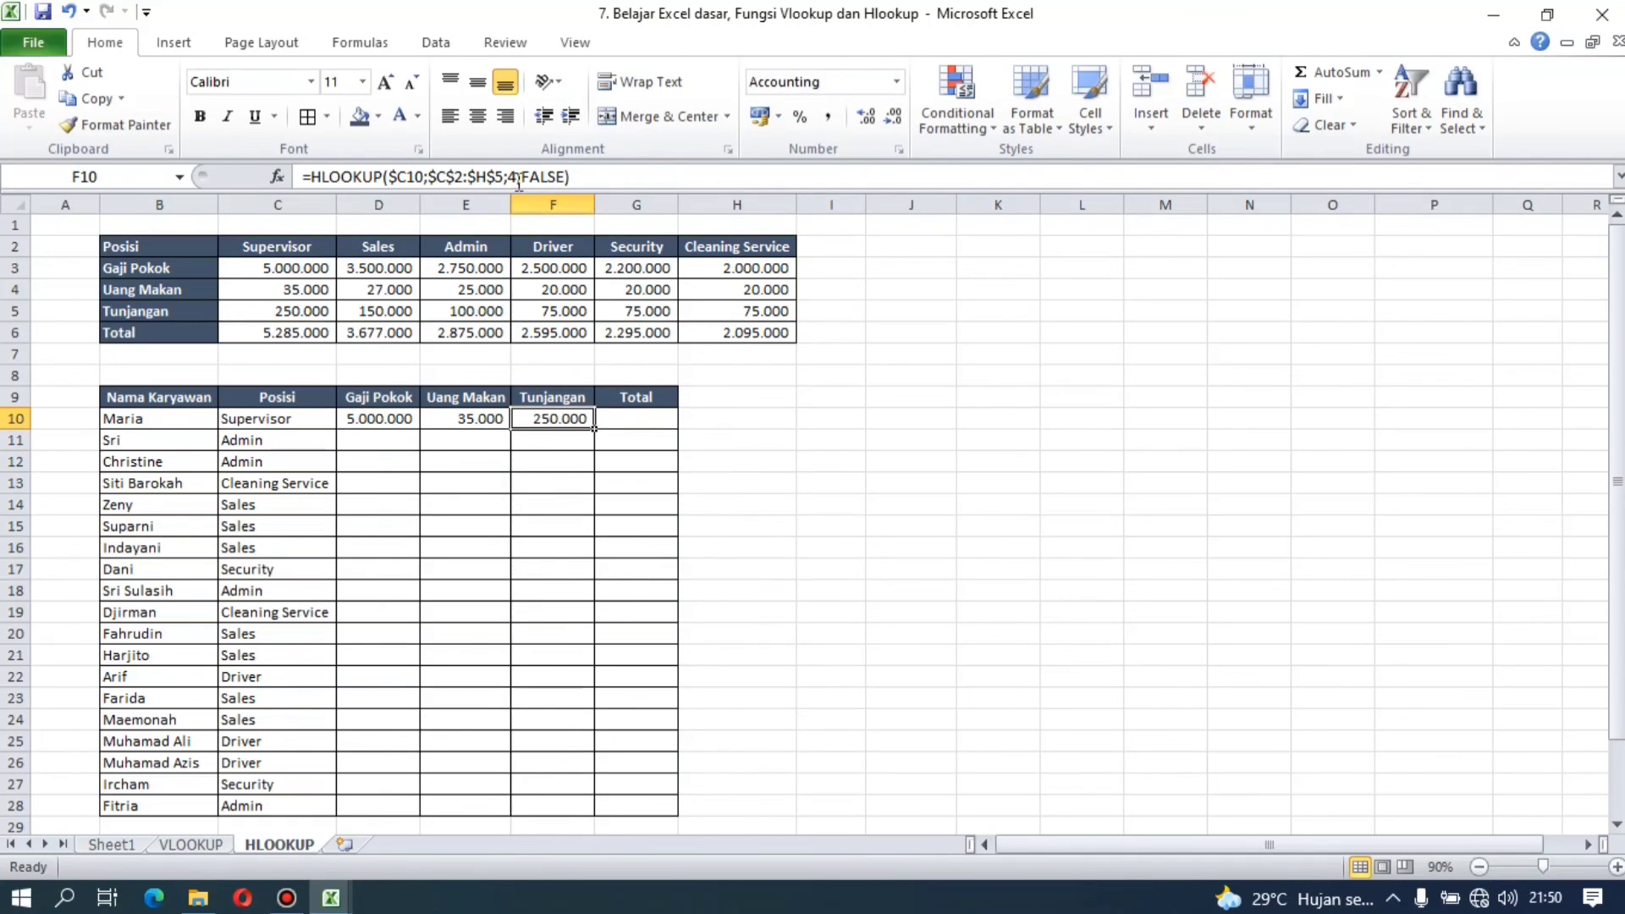
Step: Review the row 10 lookup formulas and total D10:F10 in G10 with AutoSum
{"action": "key", "text": "ctrl+c"}
{"action": "key", "text": "Escape"}
{"action": "key", "text": "Left"}
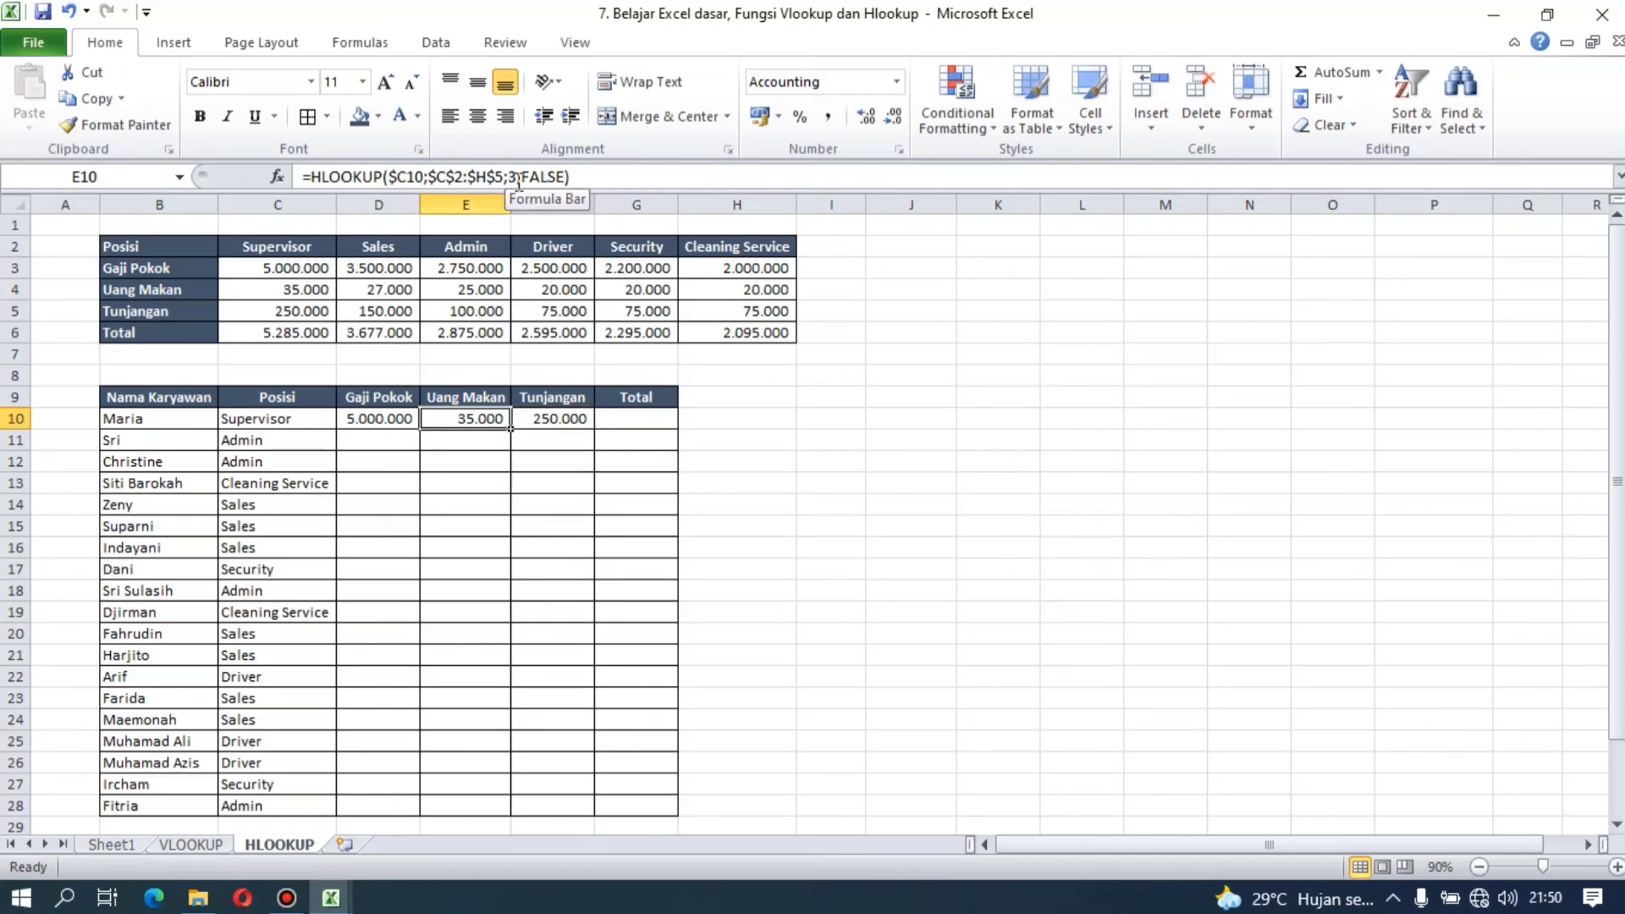
{"action": "key", "text": "Left"}
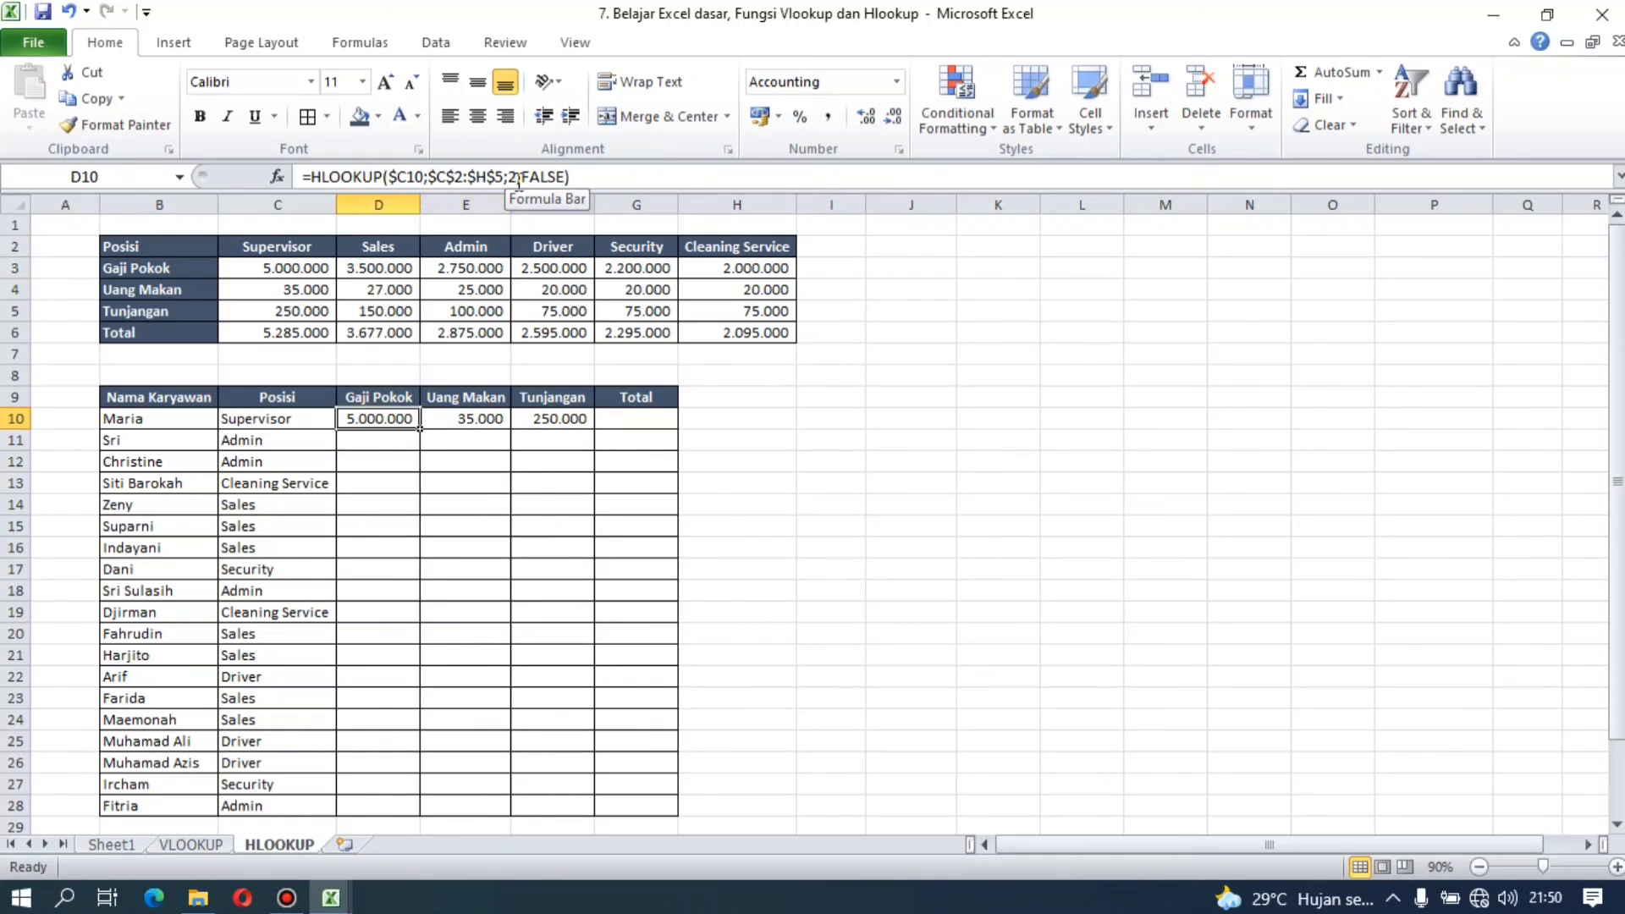
{"action": "key", "text": "Right"}
{"action": "key", "text": "Right"}
{"action": "key", "text": "Right"}
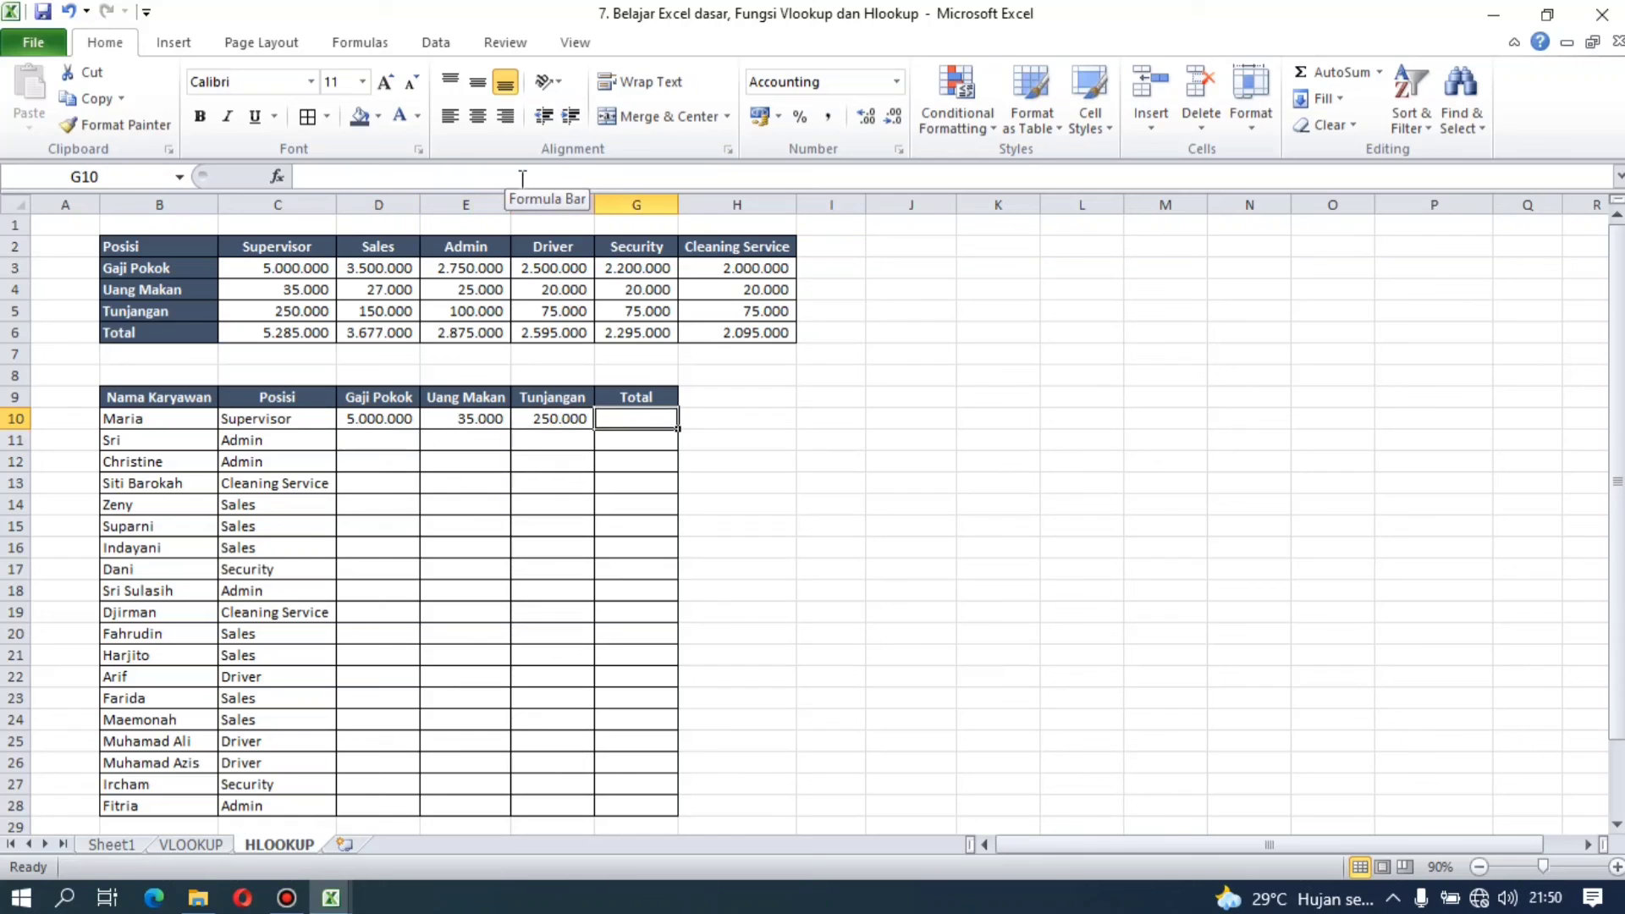
{"action": "left_click", "coordinate": [1342, 78]}
{"action": "left_click", "coordinate": [1342, 79]}
Step: Copy the formulas in D10:G10 into D11:G28 for the remaining employees on the HLOOKUP sheet
{"action": "key", "text": "Left"}
{"action": "key", "text": "Left"}
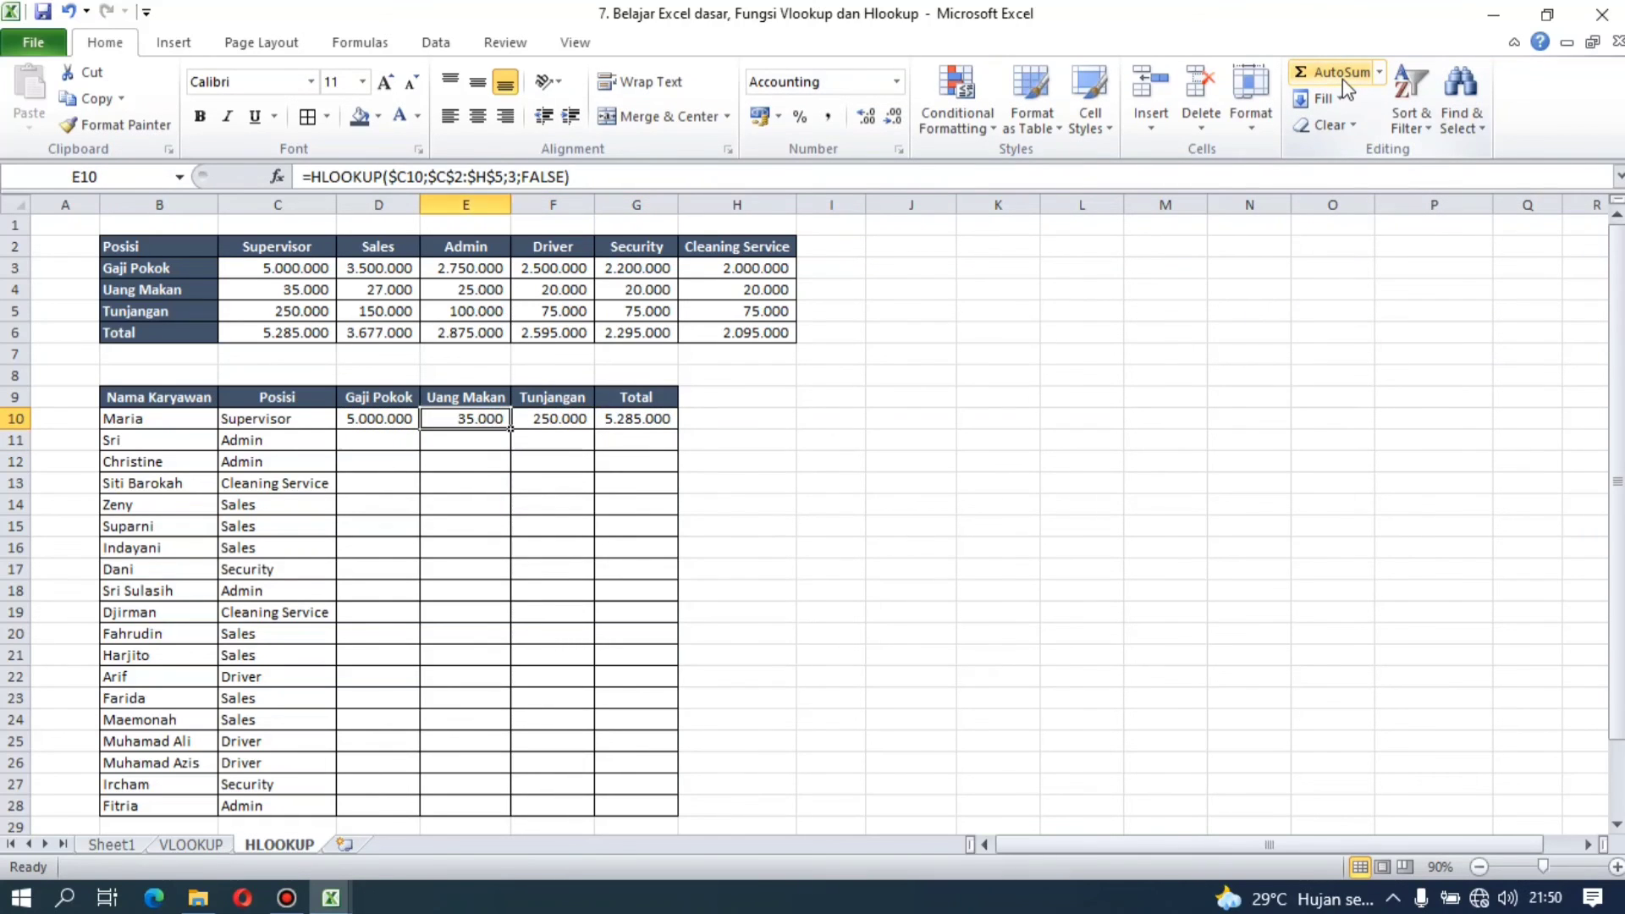
{"action": "key", "text": "shift+Right"}
{"action": "key", "text": "shift+Right"}
{"action": "key", "text": "ctrl+c"}
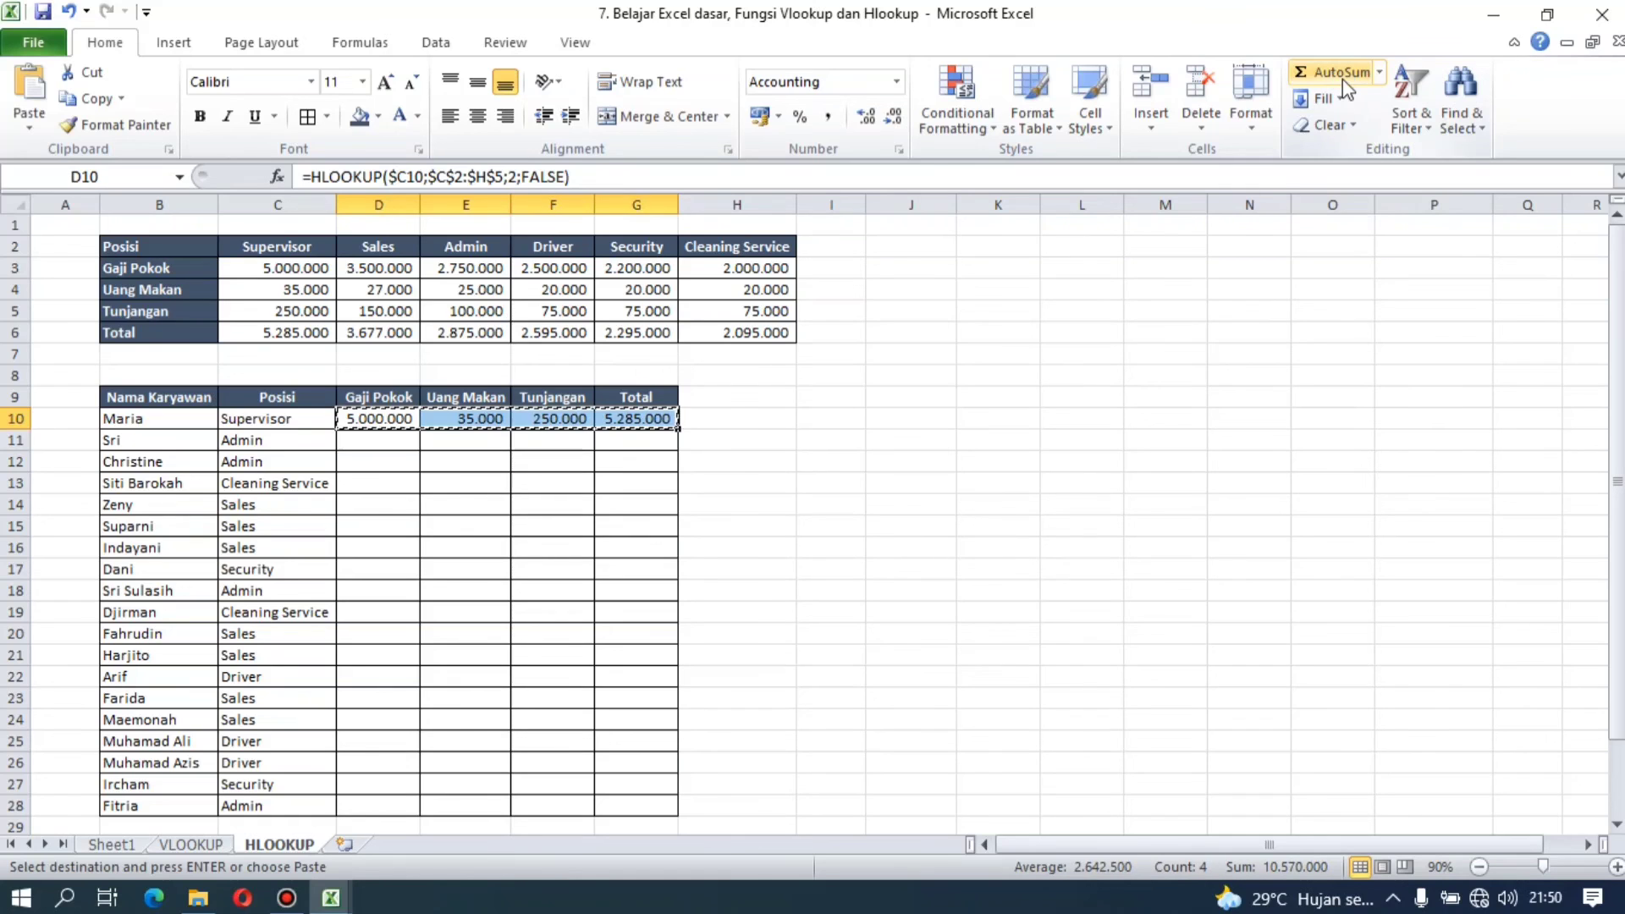
{"action": "key", "text": "Down"}
{"action": "key", "text": "shift+Down"}
{"action": "key", "text": "shift+Down"}
{"action": "key", "text": "shift+Down"}
{"action": "key", "text": "shift+Down"}
{"action": "key", "text": "shift+Down"}
{"action": "key", "text": "shift+Down"}
{"action": "key", "text": "shift+Down"}
{"action": "key", "text": "shift+Down"}
{"action": "key", "text": "shift+Down"}
{"action": "key", "text": "shift+Down"}
{"action": "key", "text": "shift+Down"}
{"action": "key", "text": "shift+Down"}
{"action": "key", "text": "shift+Down"}
{"action": "key", "text": "shift+Down"}
{"action": "key", "text": "shift+Down"}
{"action": "key", "text": "shift+Down"}
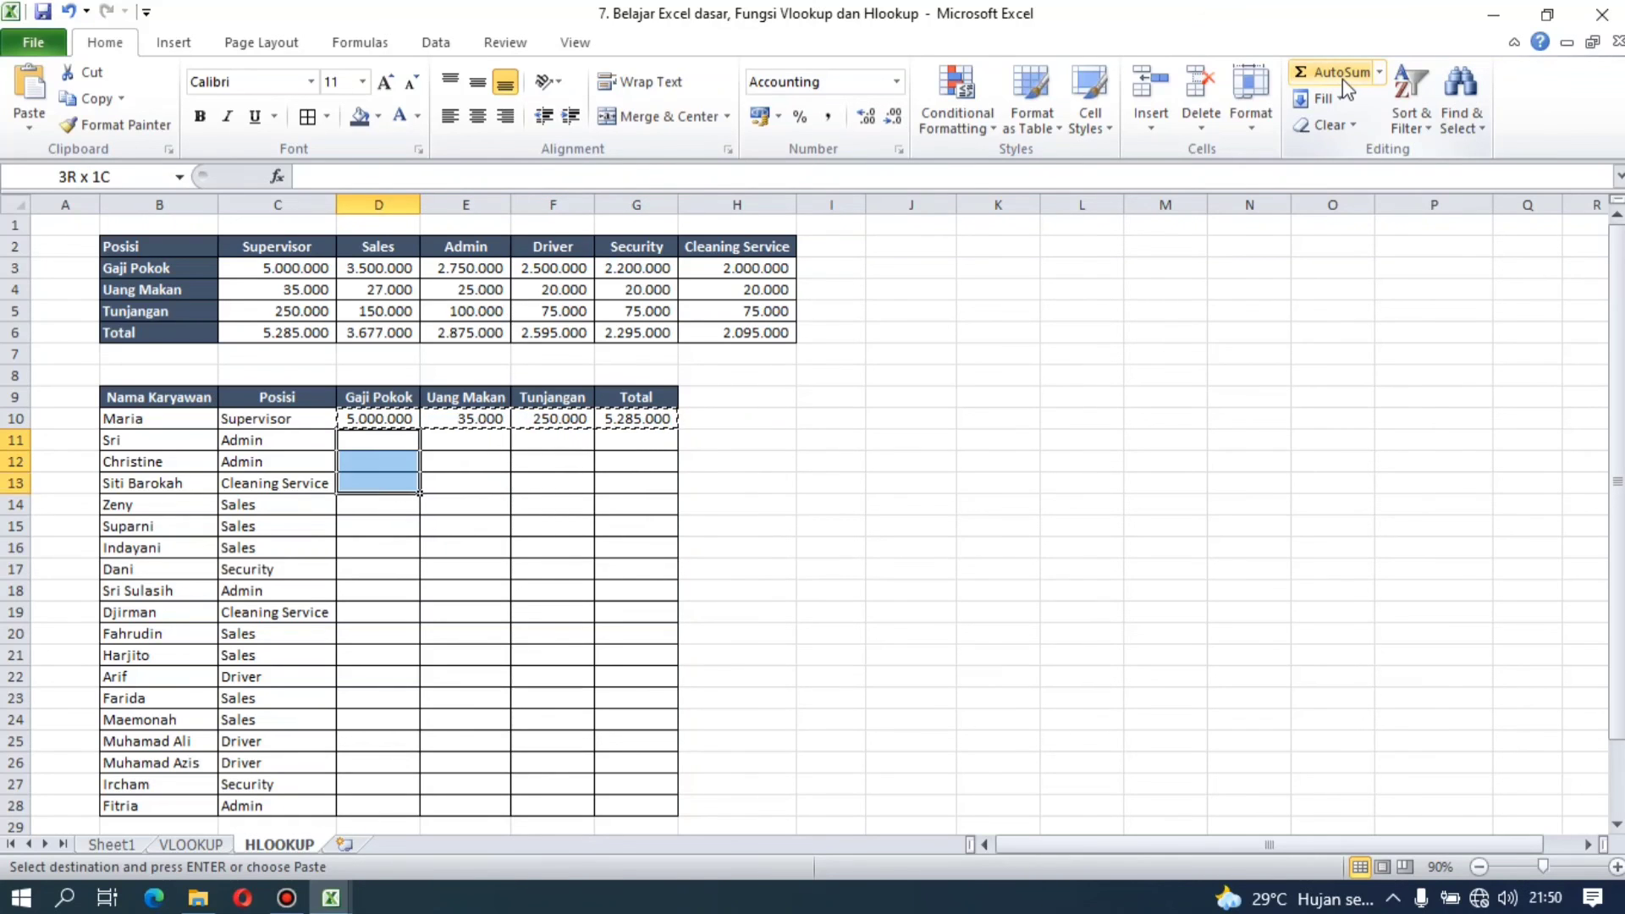
{"action": "key", "text": "shift+Down"}
{"action": "key", "text": "Return"}
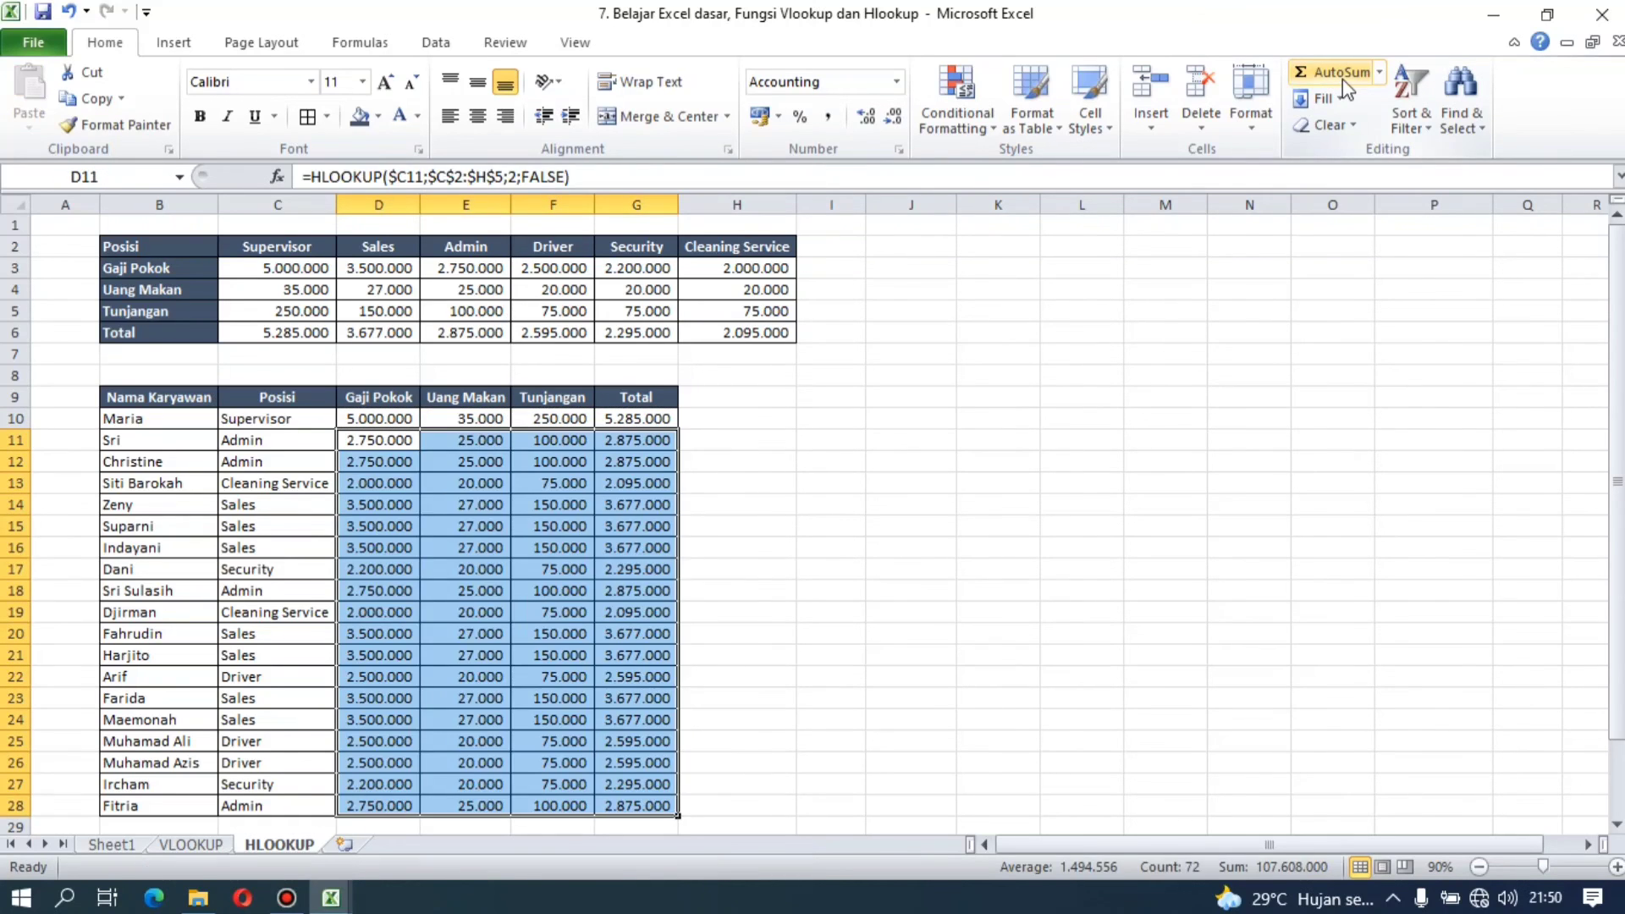
{"action": "key", "text": "Right"}
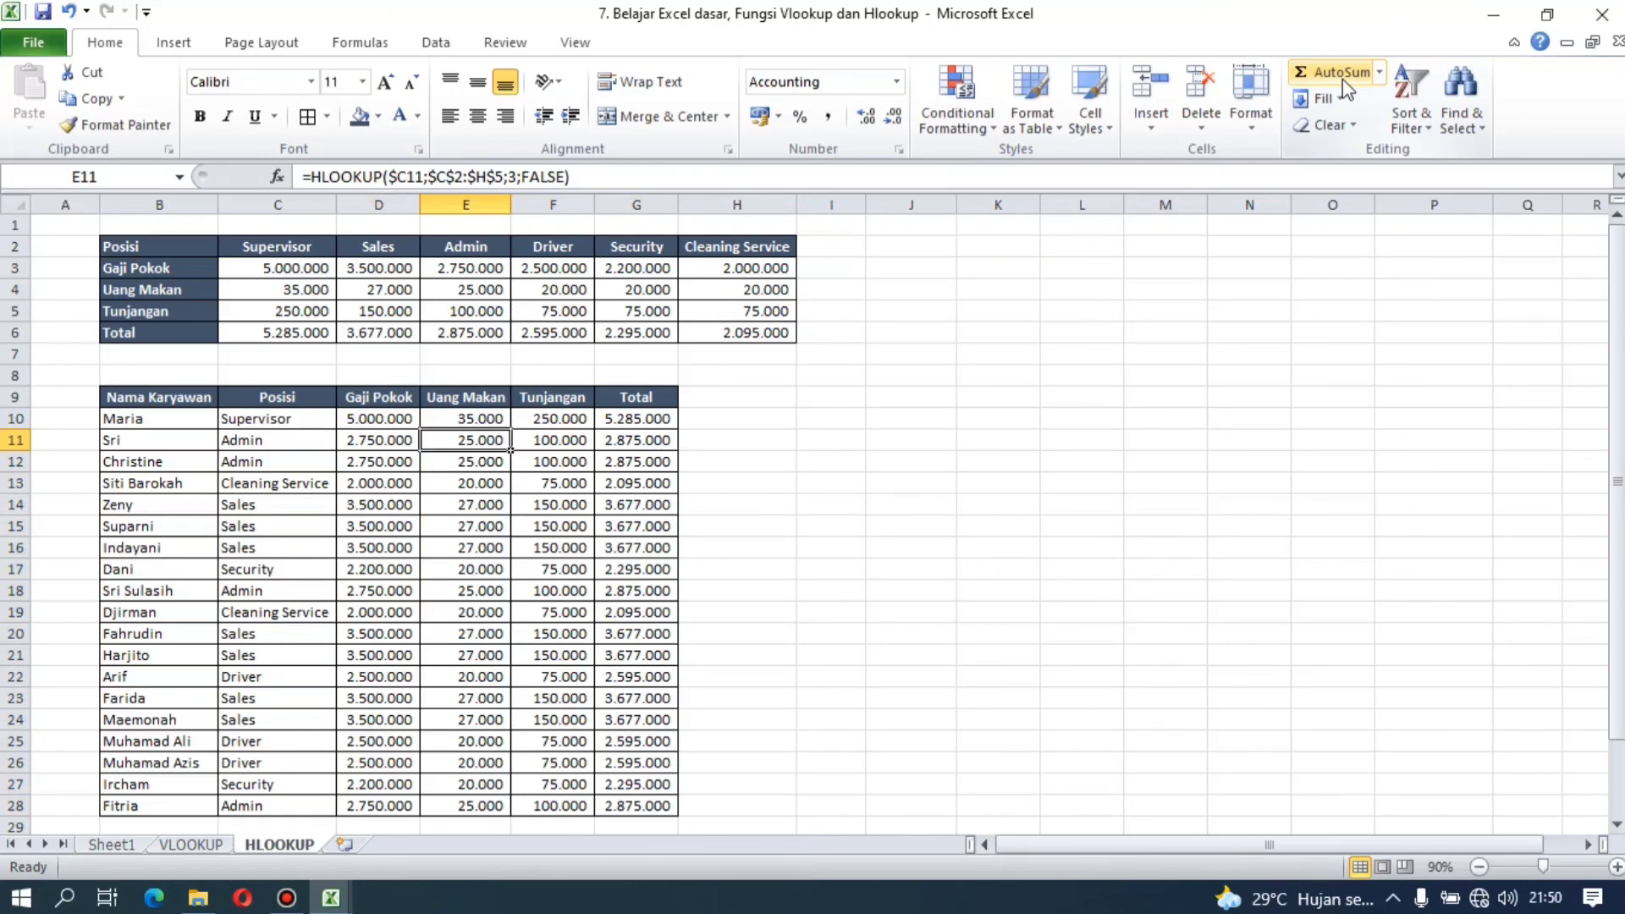